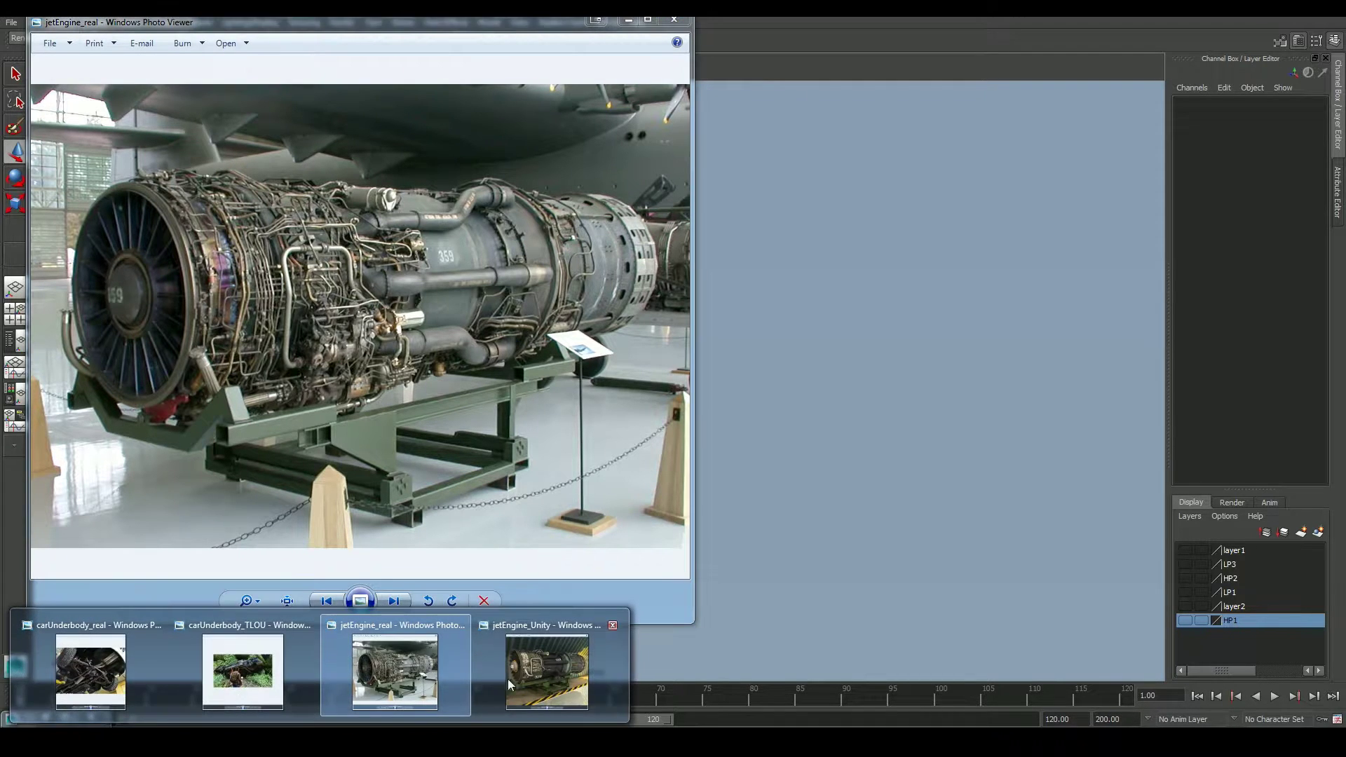
# Step: Open the jetEngine_Unity image to compare with jetEngine_real, and minimize both reference images
pyautogui.click(528, 667)
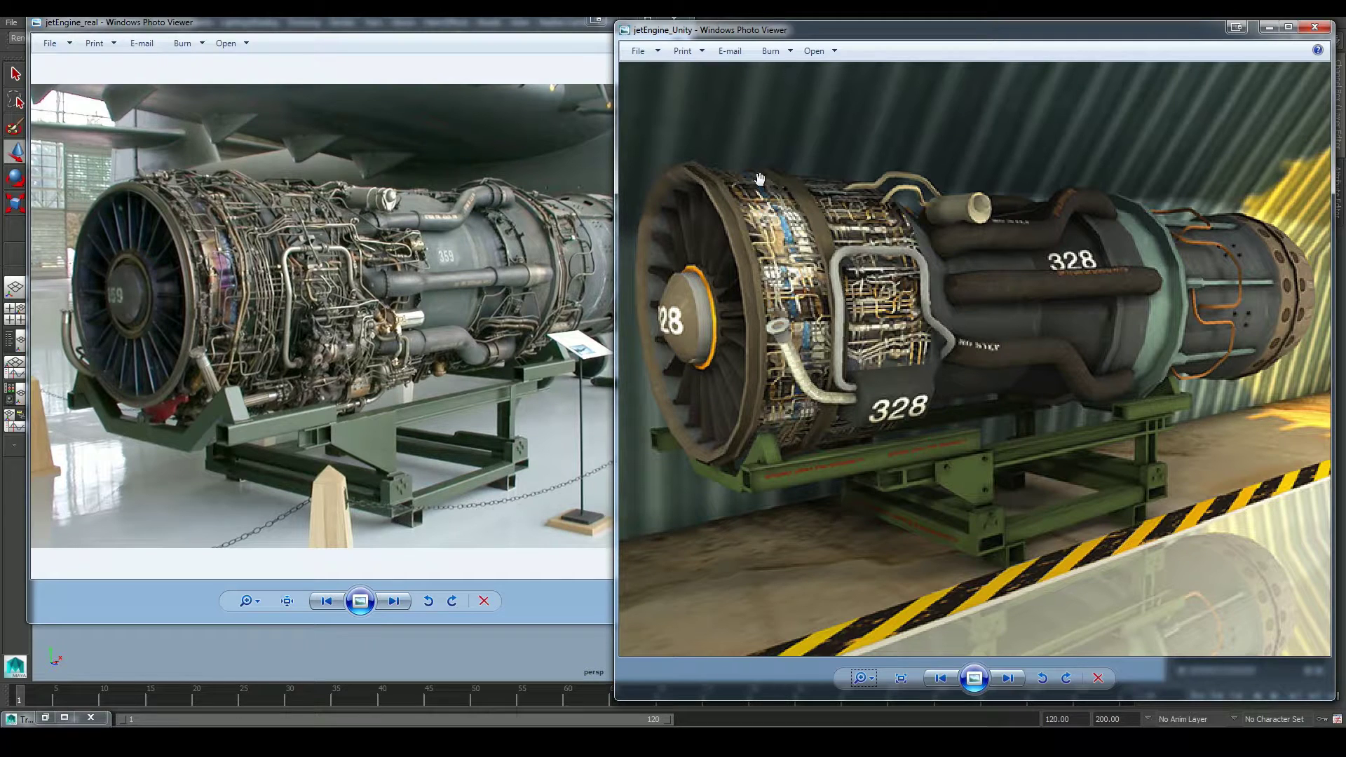
pyautogui.click(1269, 28)
pyautogui.click(630, 26)
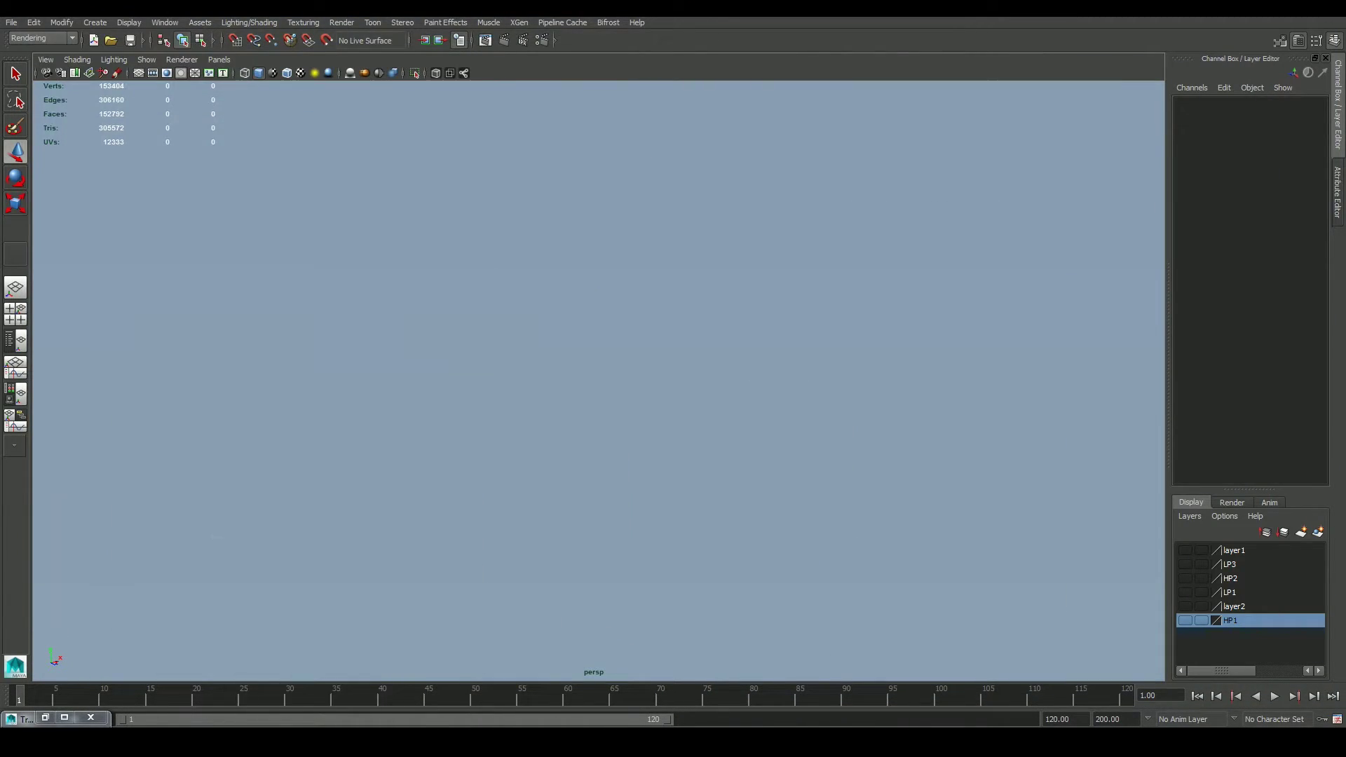
# Step: View the carUnderbody_real and carUnderbody_TLOU reference images in turn
pyautogui.moveTo(320, 744)
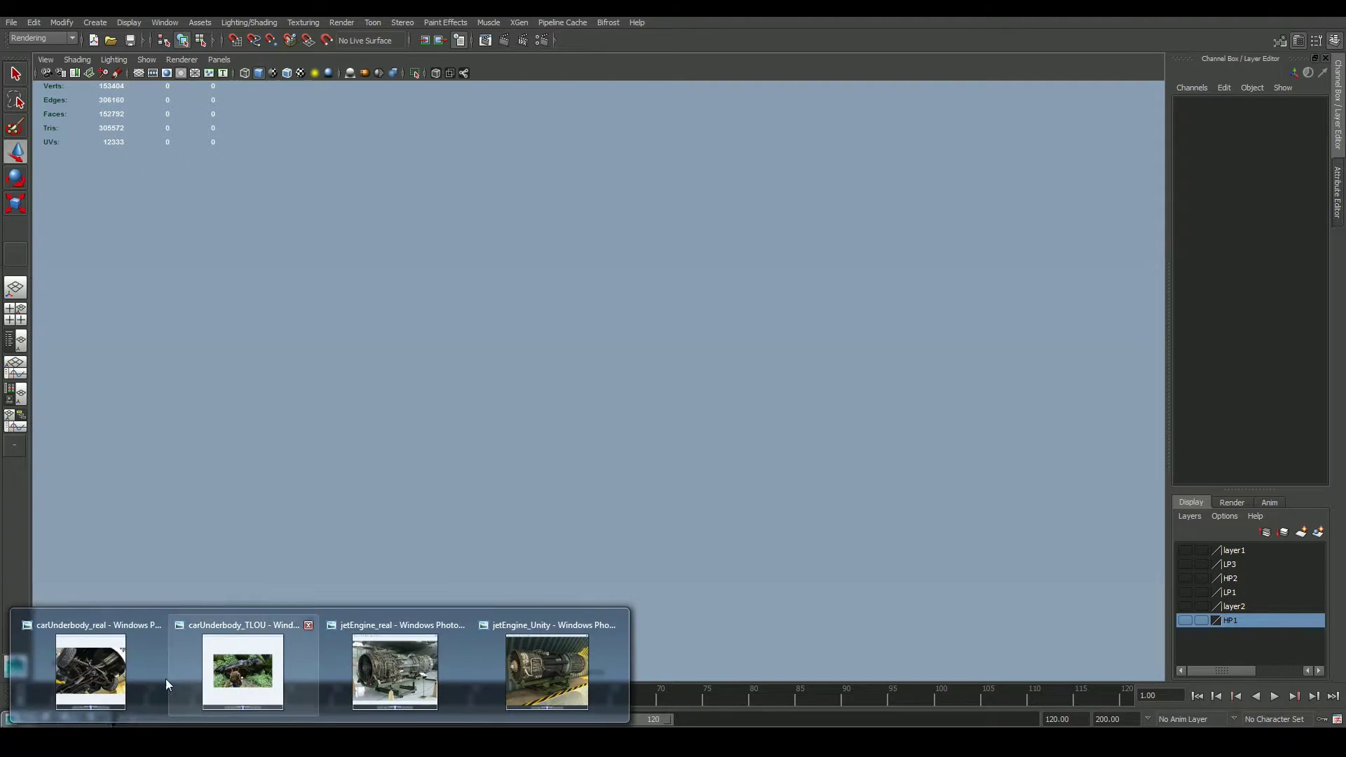
pyautogui.click(90, 666)
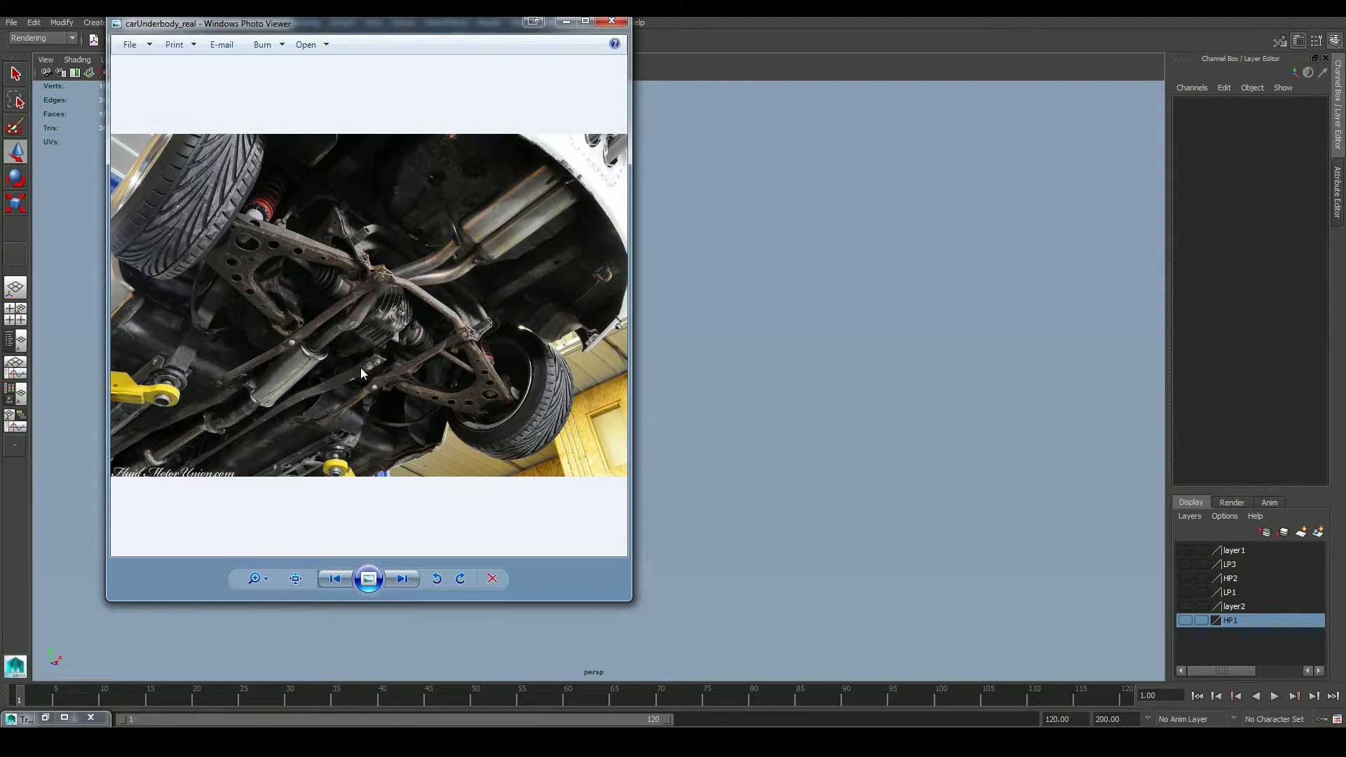
pyautogui.click(179, 742)
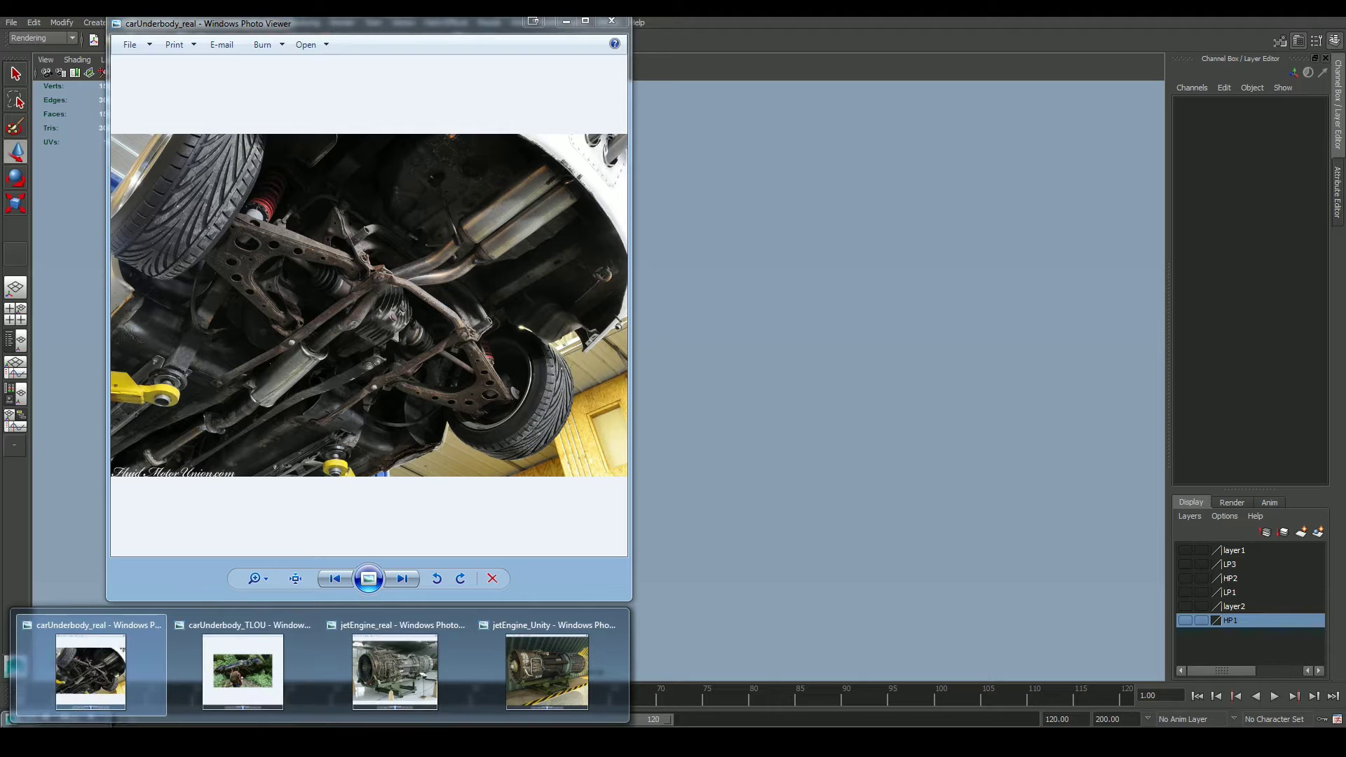
pyautogui.click(243, 672)
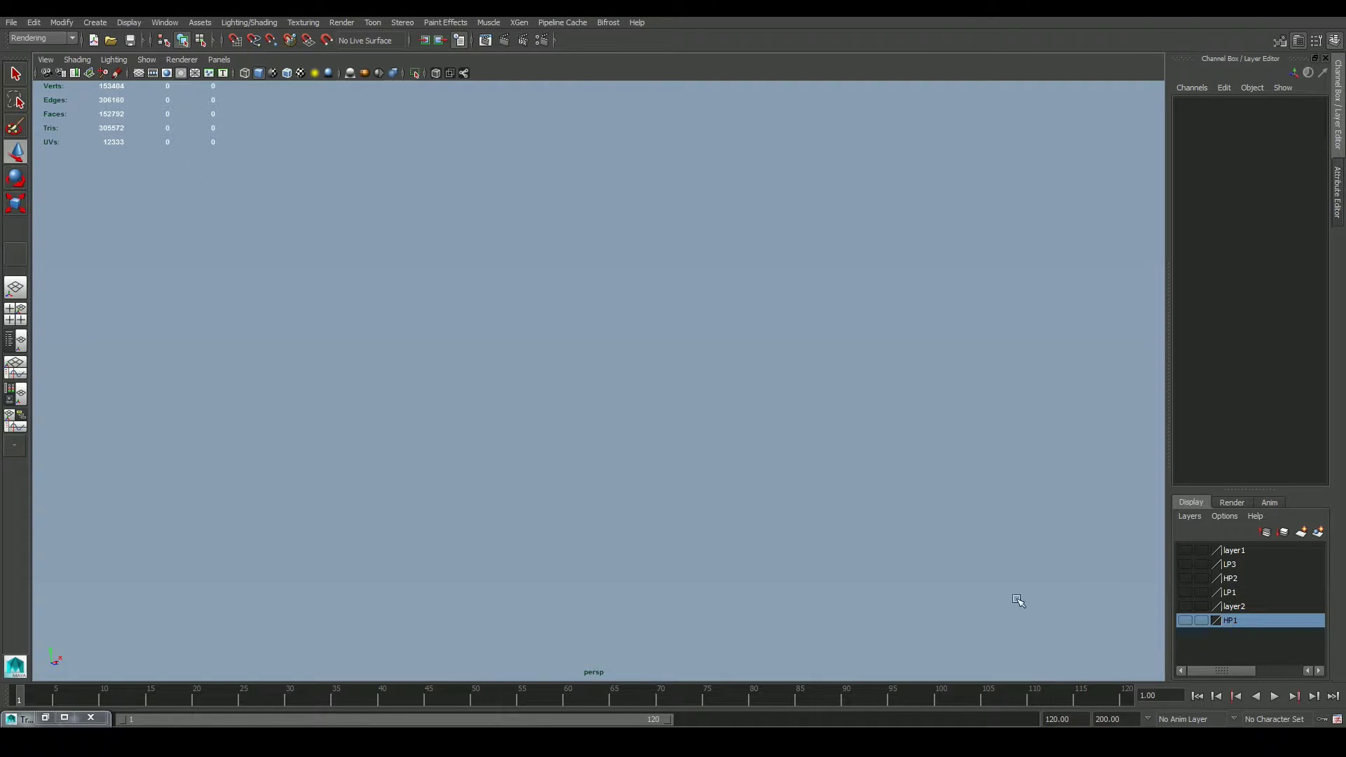
# Step: Show the HP1 layer and examine the high-poly panel from several angles, selecting it to check its polygon statistics
pyautogui.click(1184, 621)
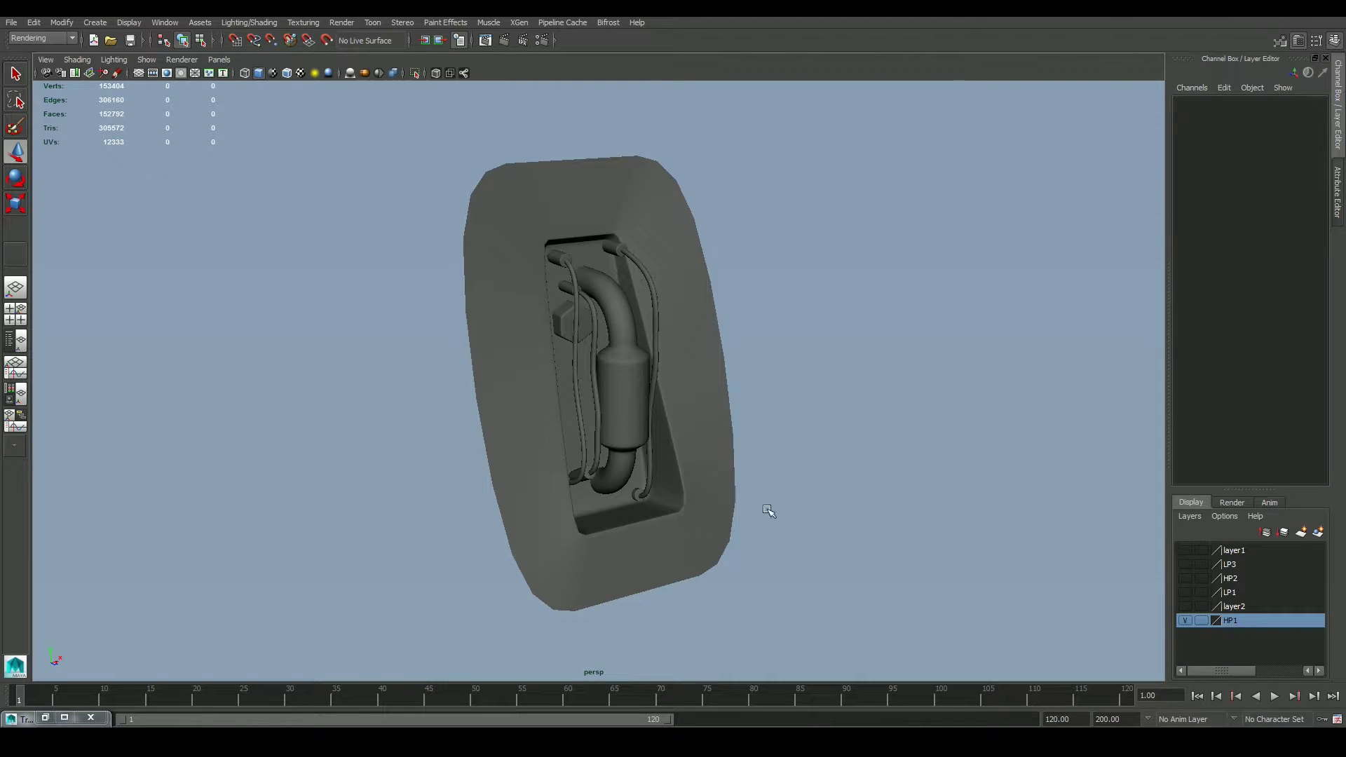
pyautogui.keyDown('alt'); pyautogui.moveTo(770, 516); pyautogui.dragTo(855, 516); pyautogui.keyUp('alt')
pyautogui.scroll(5, 854, 516)
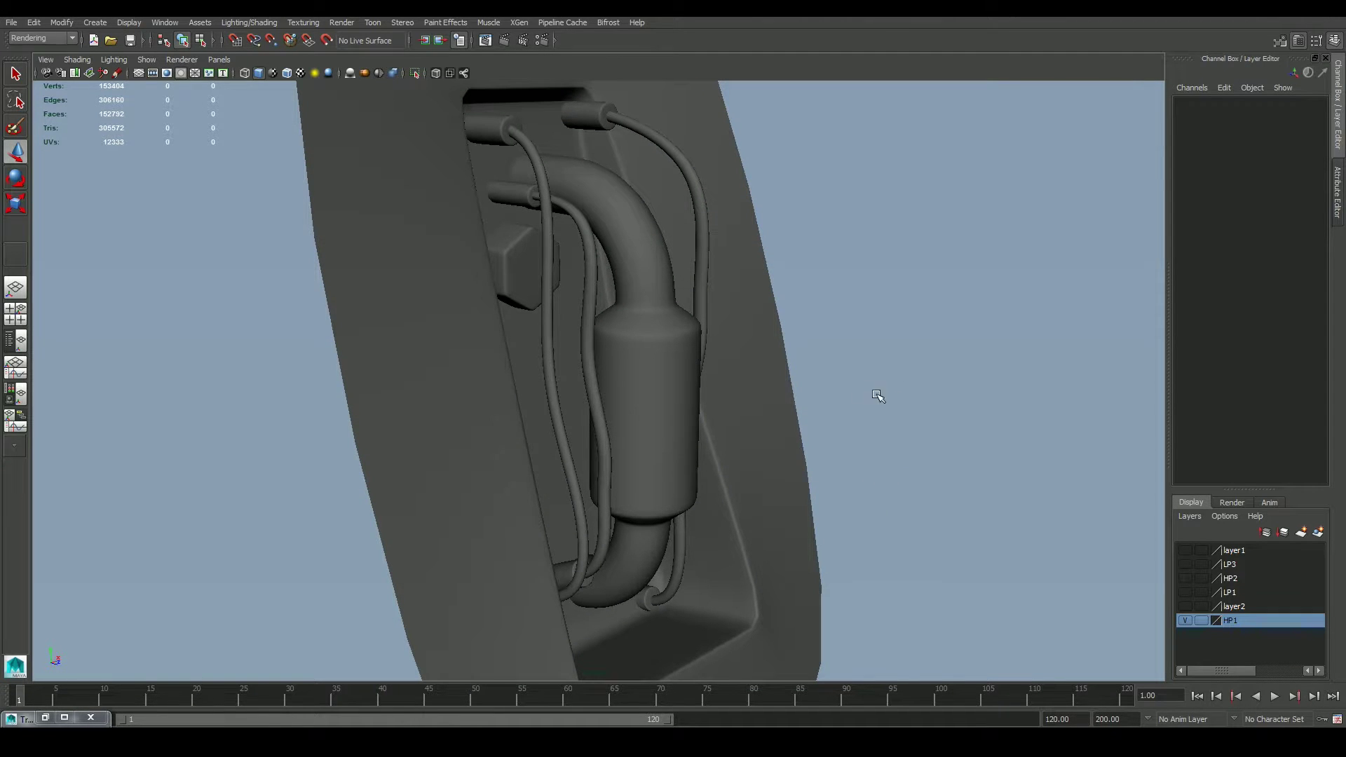
pyautogui.scroll(2, 875, 404)
pyautogui.keyDown('alt'); pyautogui.moveTo(875, 405); pyautogui.dragTo(854, 481); pyautogui.keyUp('alt')
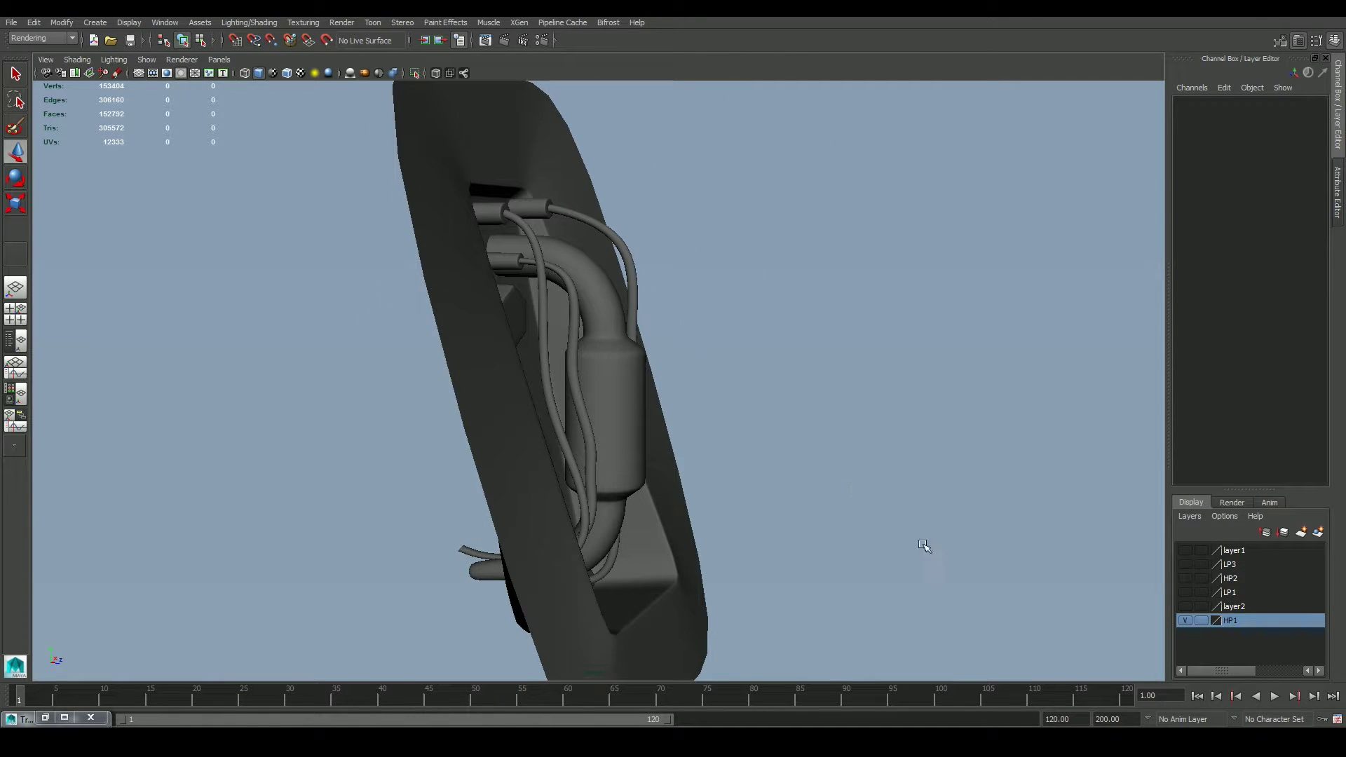
pyautogui.click(582, 416)
pyautogui.keyDown('alt'); pyautogui.moveTo(879, 405); pyautogui.dragTo(730, 401); pyautogui.keyUp('alt')
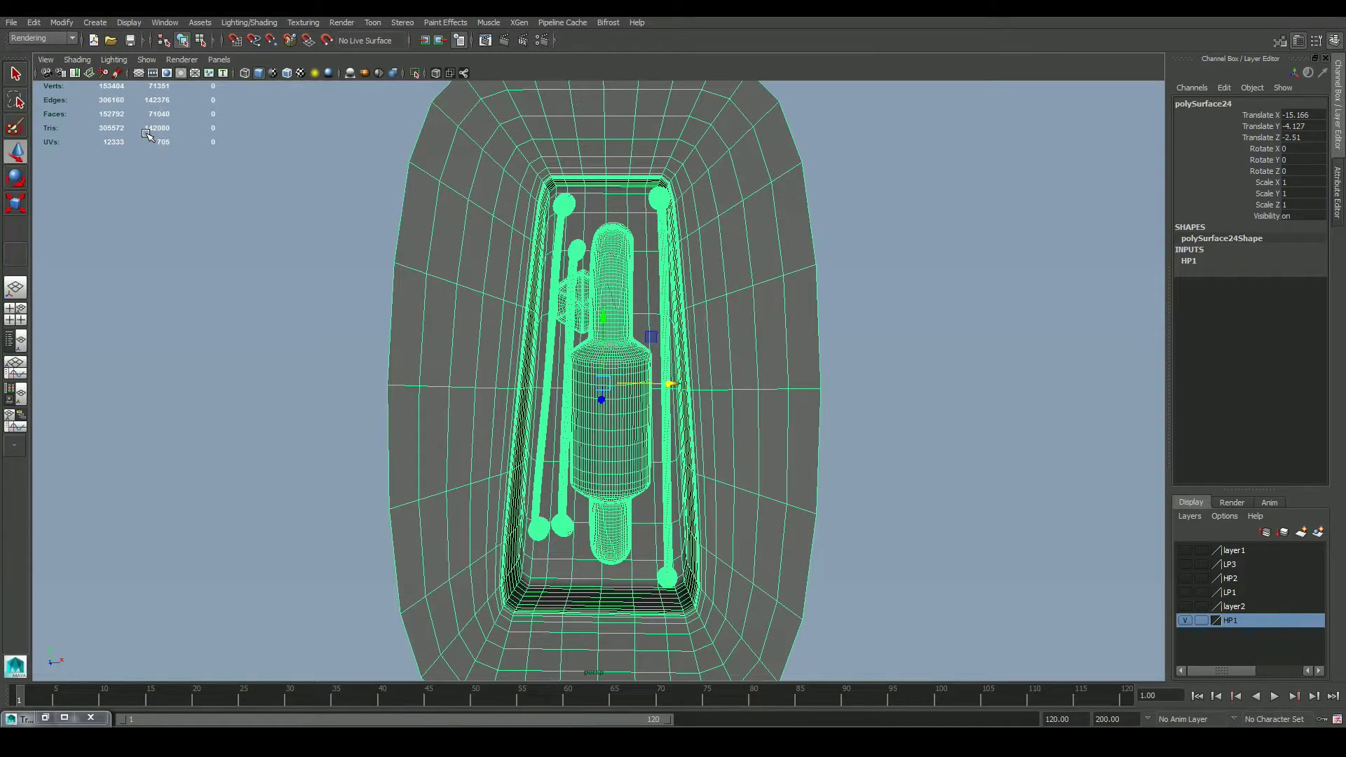
pyautogui.moveTo(851, 451)
pyautogui.keyDown('alt'); pyautogui.mouseDown()
pyautogui.moveTo(784, 466)
pyautogui.moveTo(866, 460)
pyautogui.mouseUp(); pyautogui.keyUp('alt')
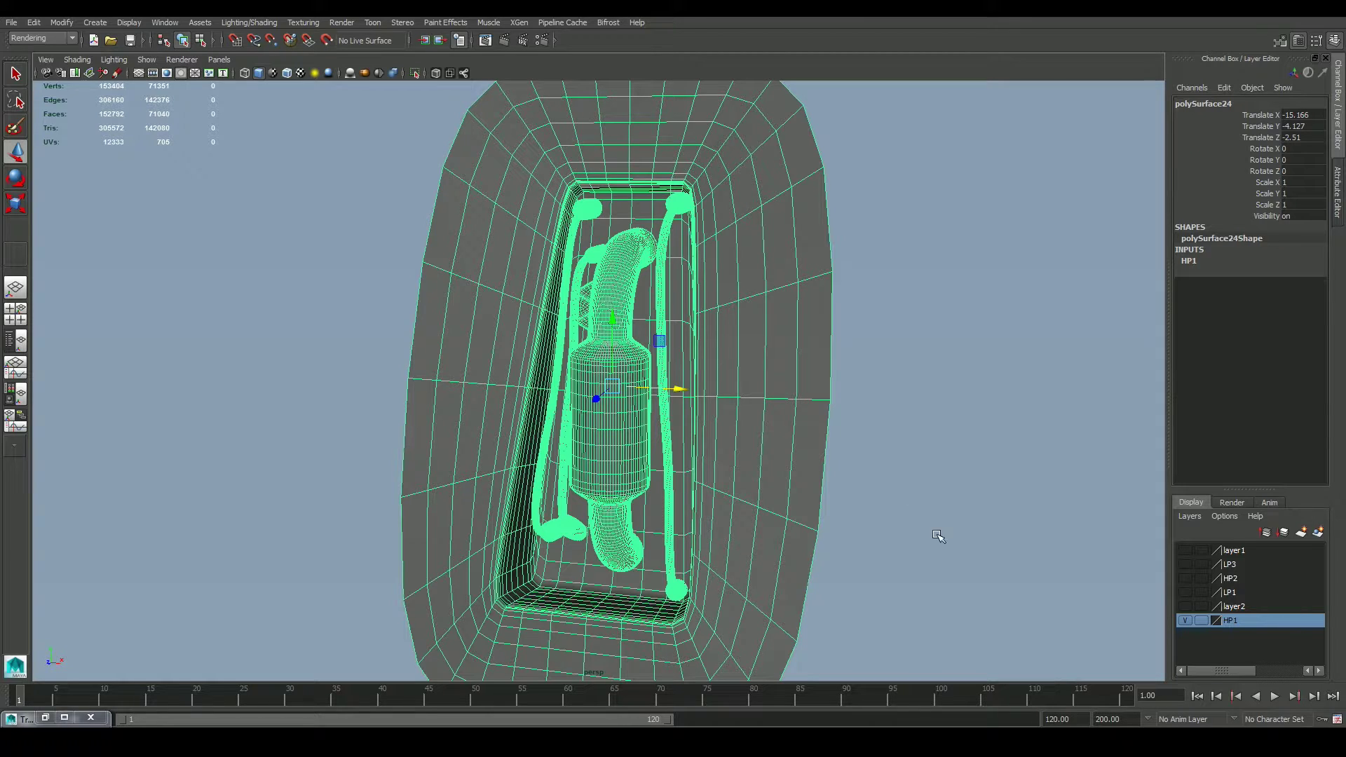
# Step: Show layer2 and select the high-poly panel and the flat plane in turn to compare their polygon statistics
pyautogui.click(1185, 606)
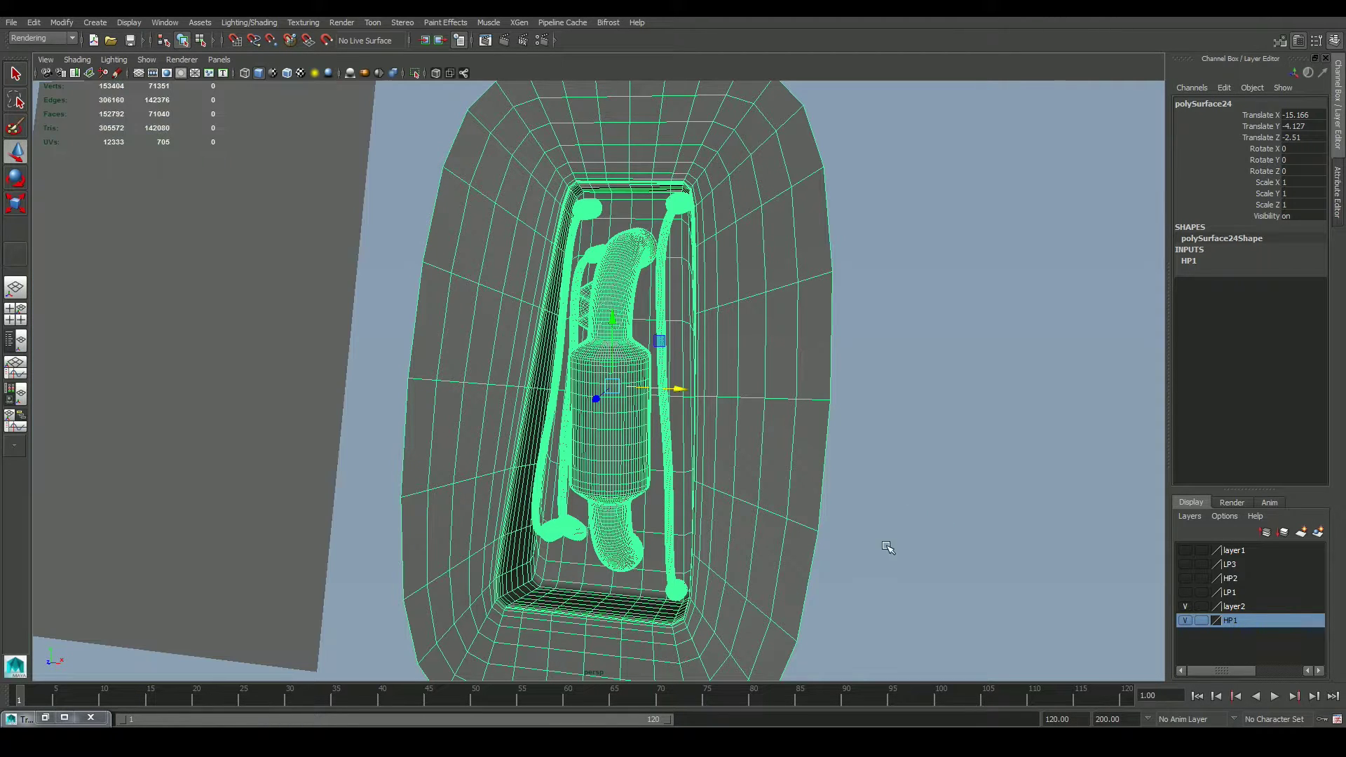
pyautogui.keyDown('alt'); pyautogui.moveTo(890, 547); pyautogui.dragTo(676, 586); pyautogui.keyUp('alt')
pyautogui.keyDown('alt'); pyautogui.moveTo(676, 586); pyautogui.dragTo(939, 580, button='middle'); pyautogui.keyUp('alt')
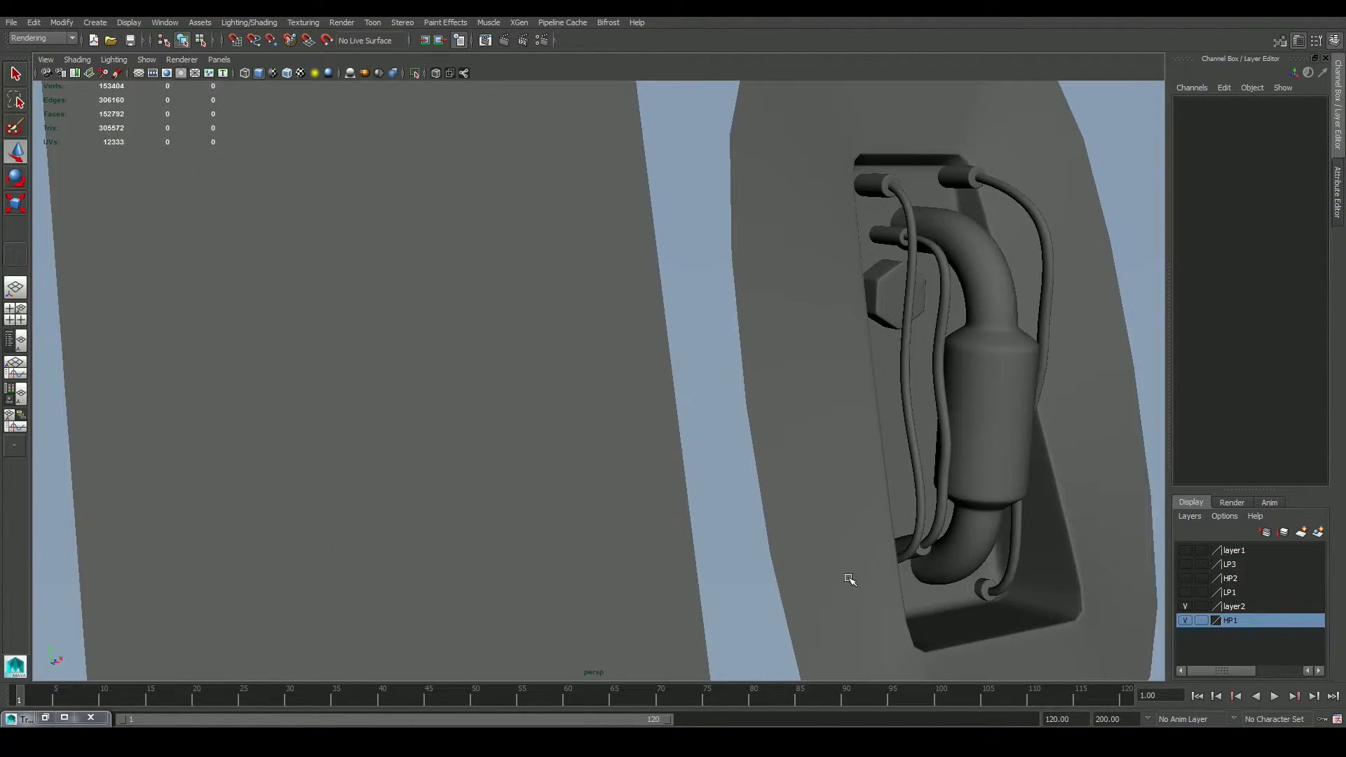
pyautogui.scroll(-4, 845, 582)
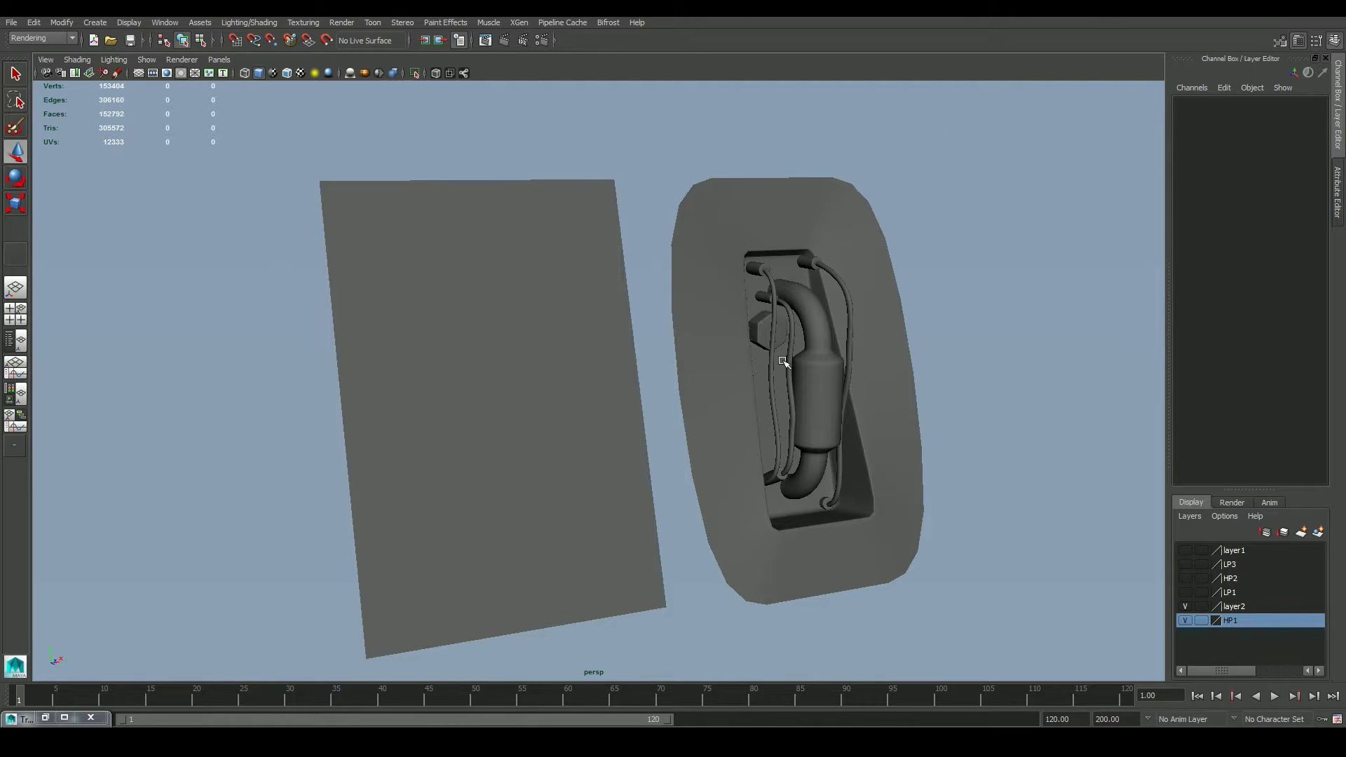
pyautogui.click(782, 360)
pyautogui.click(486, 420)
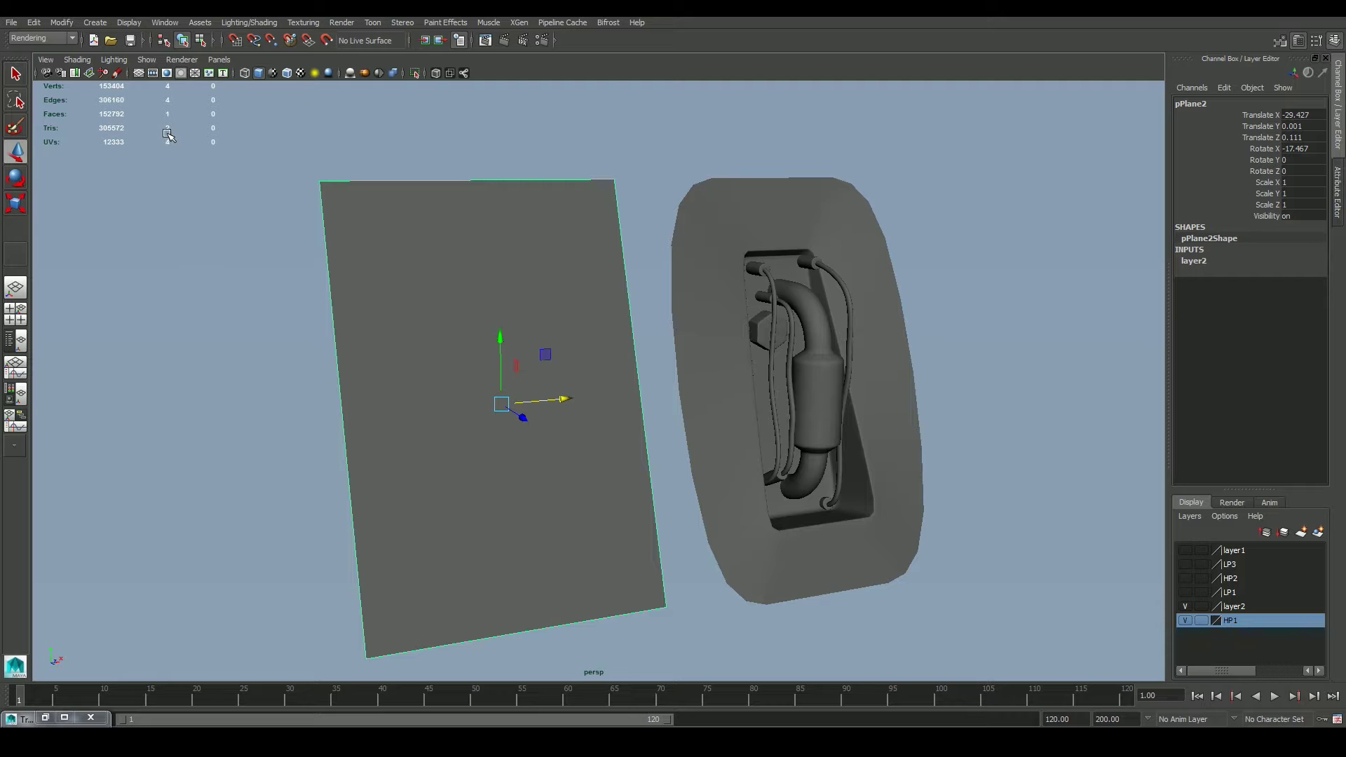
# Step: Turn on textured display in the viewport and inspect the baked pipe detail on the flat plane up close
pyautogui.keyDown('alt'); pyautogui.moveTo(764, 488); pyautogui.dragTo(716, 501); pyautogui.keyUp('alt')
pyautogui.click(301, 73)
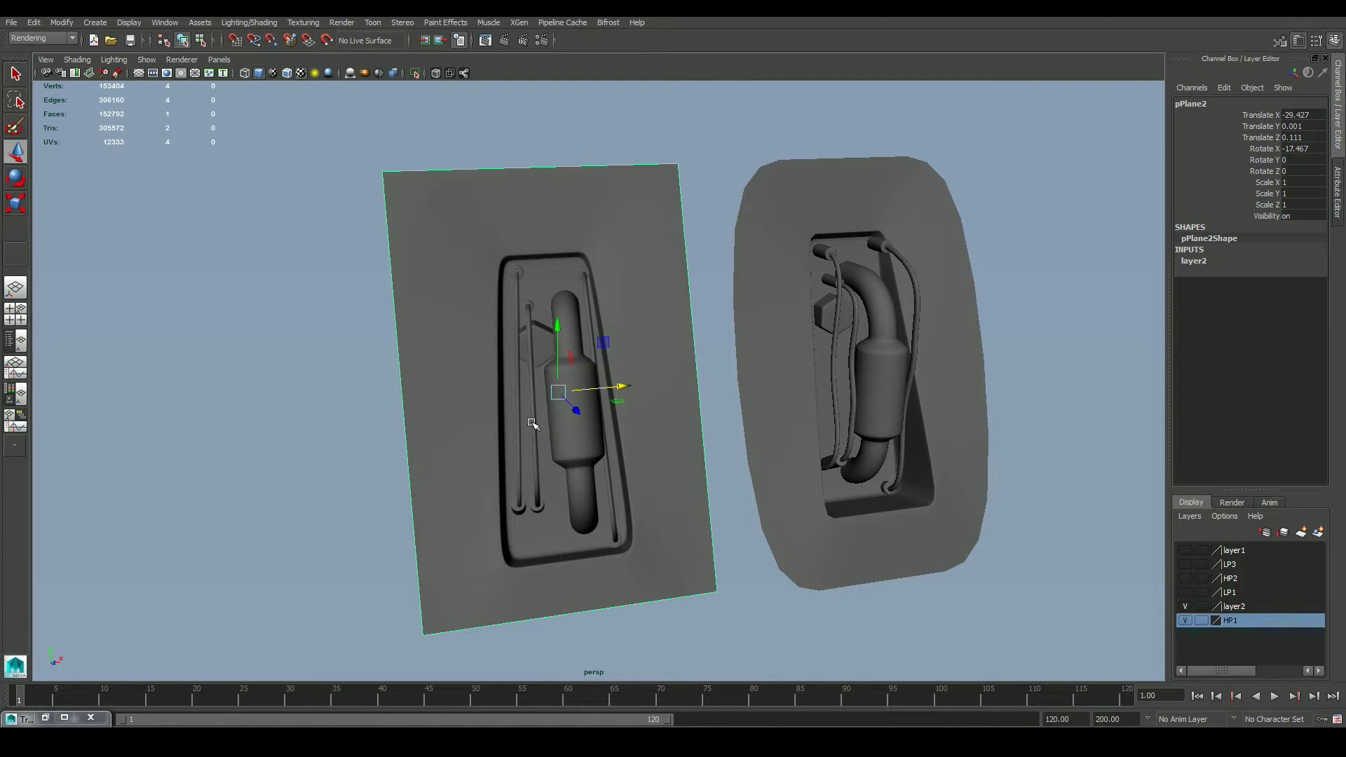
pyautogui.keyDown('alt'); pyautogui.moveTo(397, 409); pyautogui.dragTo(704, 451); pyautogui.keyUp('alt')
pyautogui.scroll(5, 705, 451)
pyautogui.scroll(-3, 781, 481)
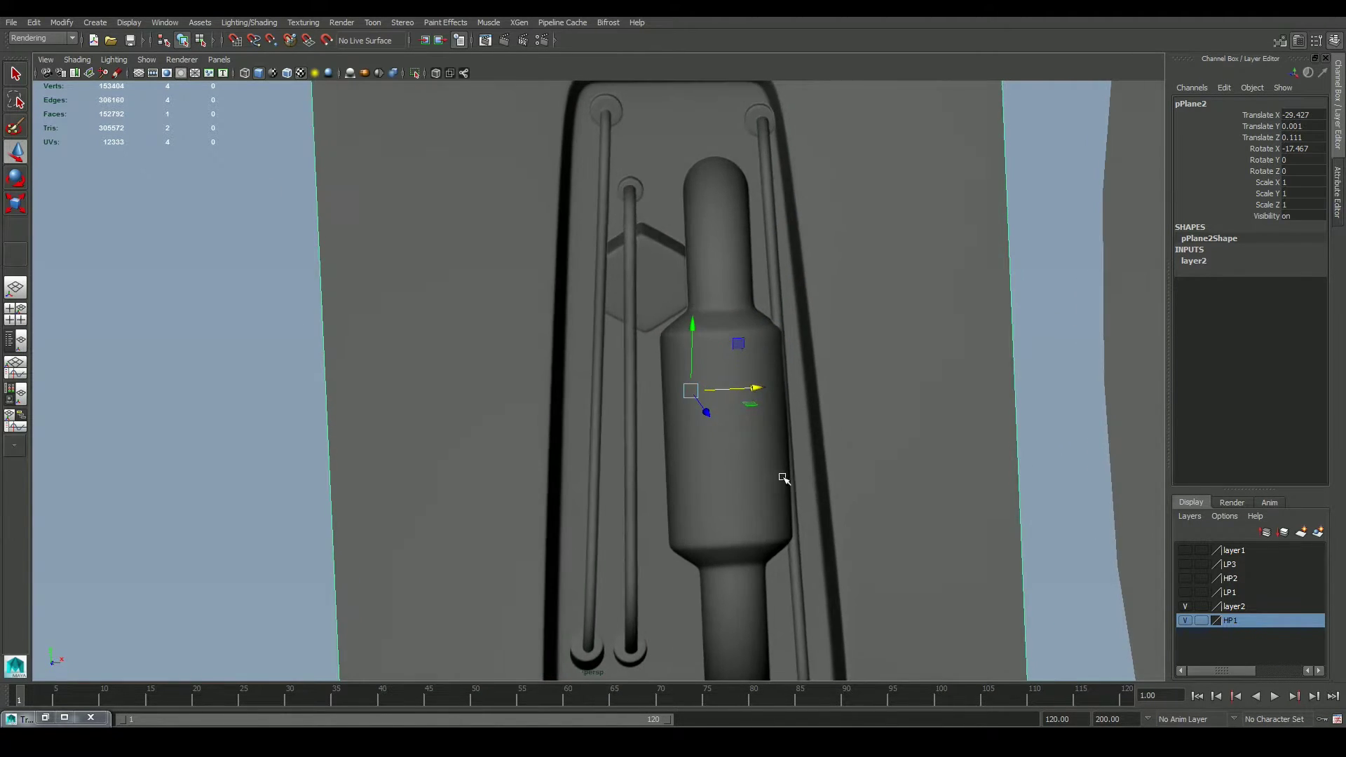
pyautogui.click(909, 571)
pyautogui.scroll(-5, 882, 485)
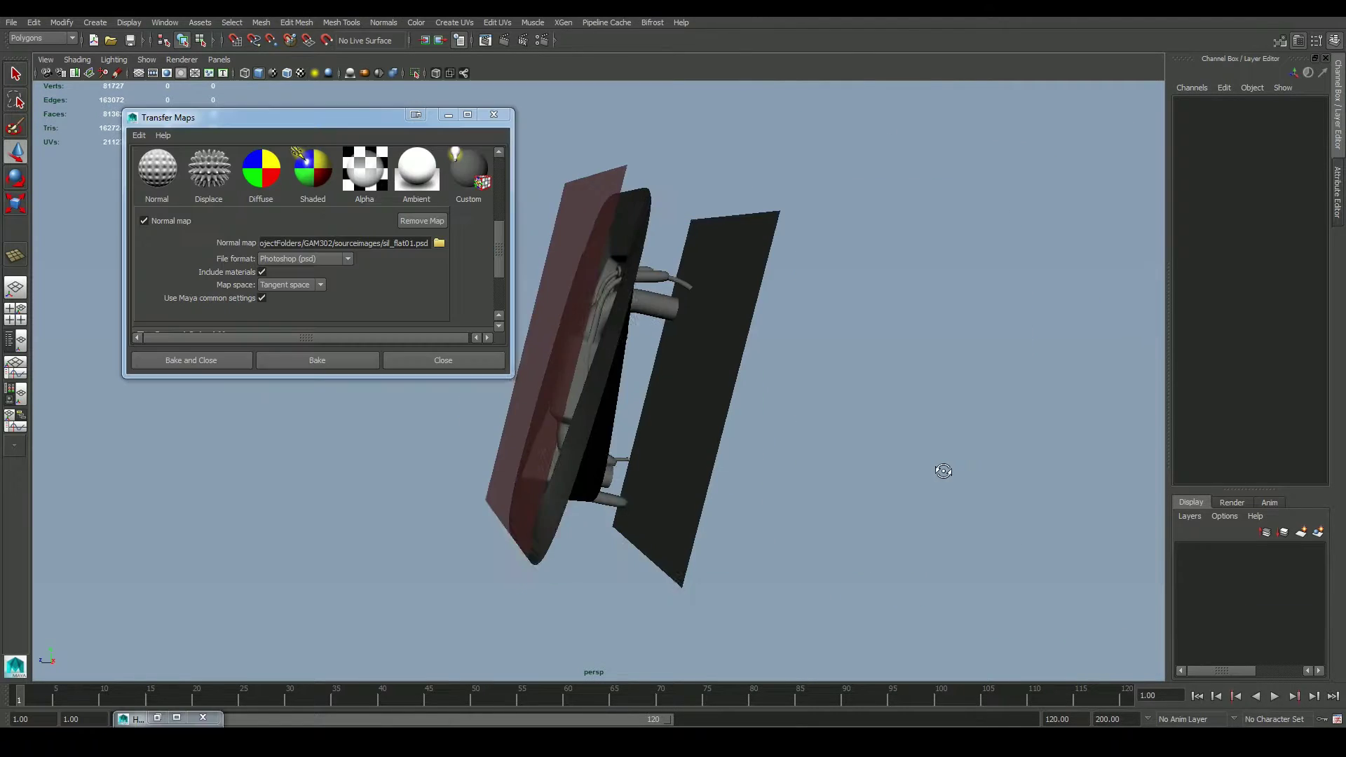
# Step: Inspect the high-poly panel and flat plane in the Transfer Maps scene, and bake the tangent-space normal map to sil_flat01.psd
pyautogui.keyDown('alt'); pyautogui.moveTo(940, 469); pyautogui.dragTo(982, 470); pyautogui.keyUp('alt')
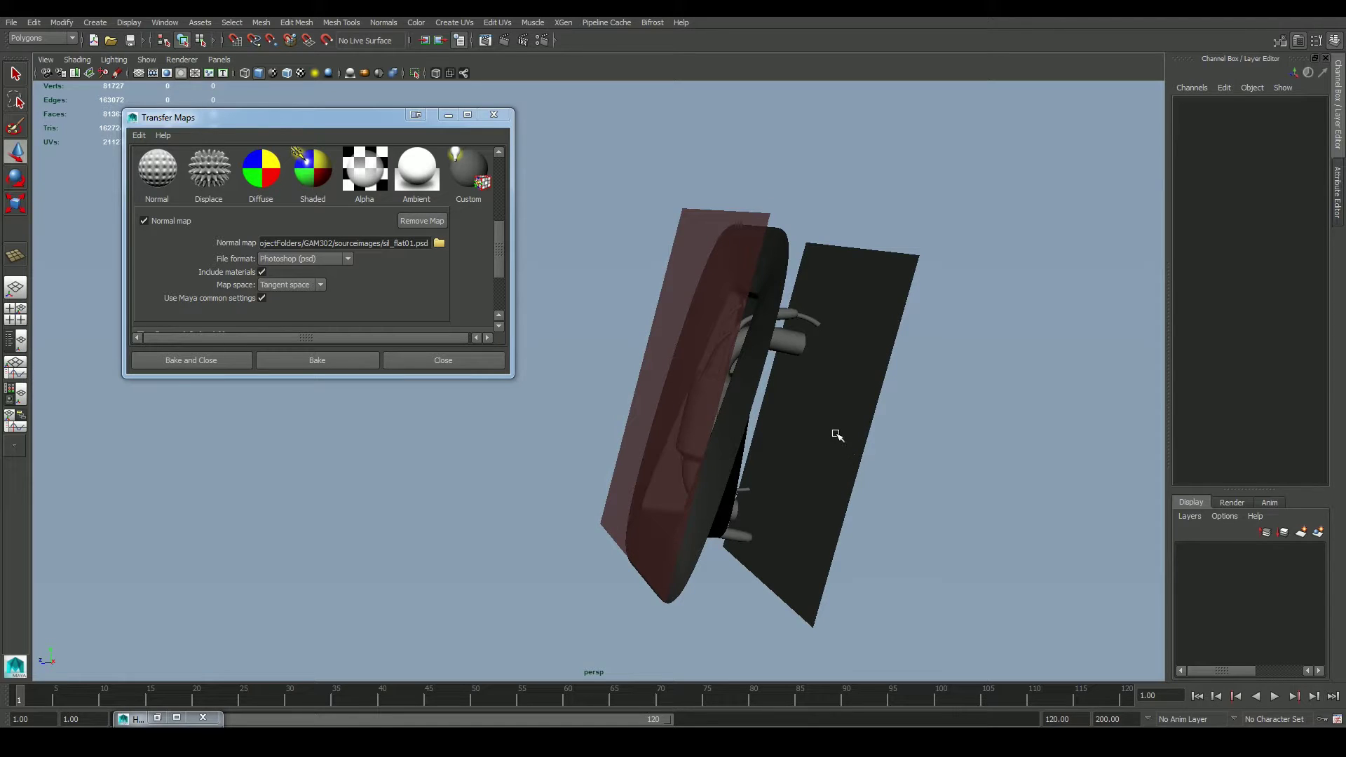
pyautogui.click(759, 390)
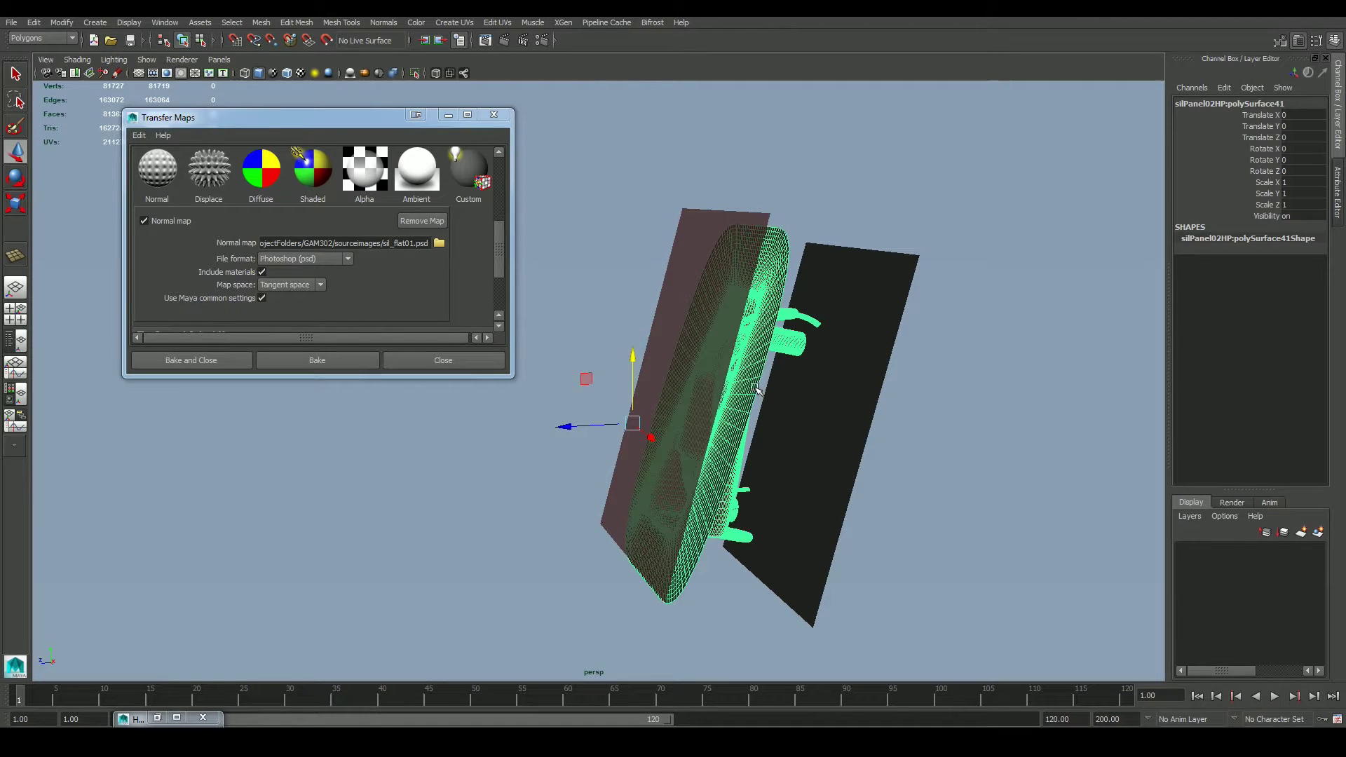
pyautogui.click(825, 442)
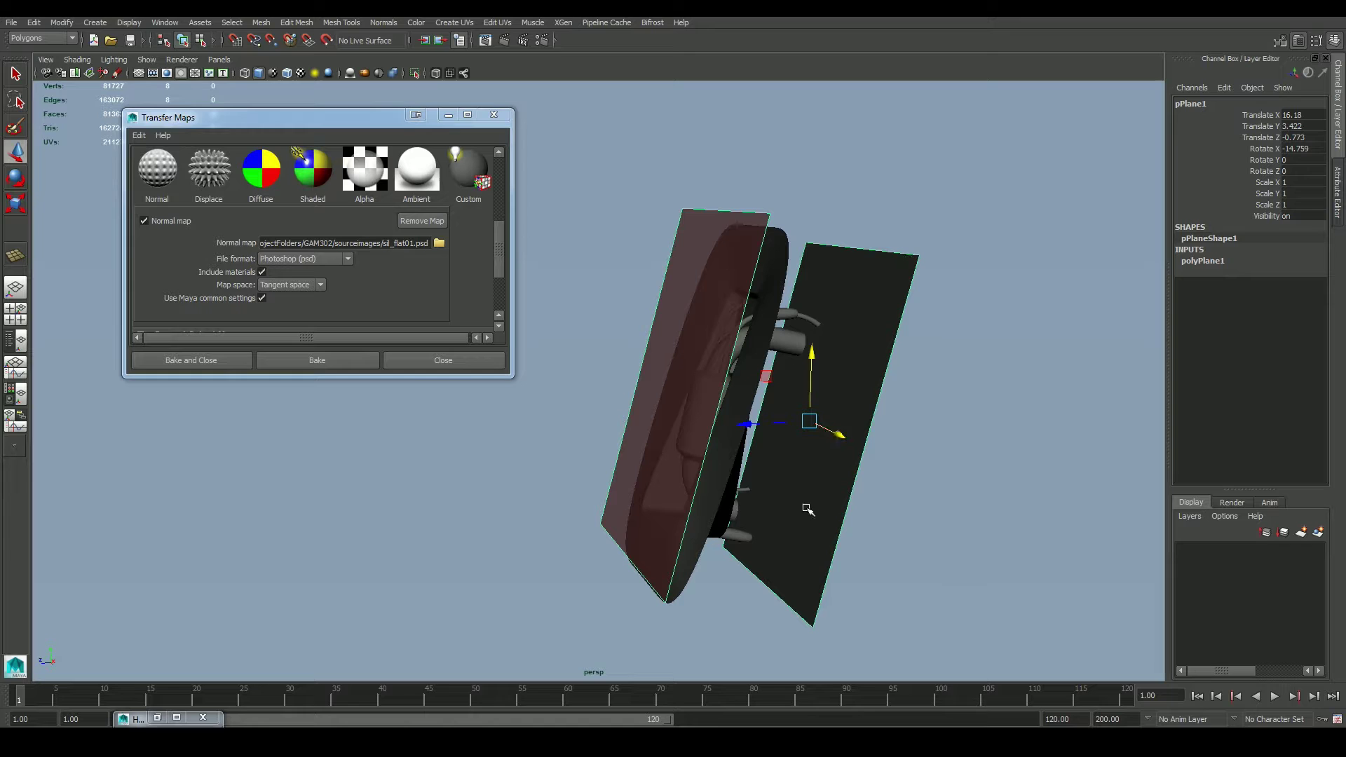
pyautogui.click(331, 362)
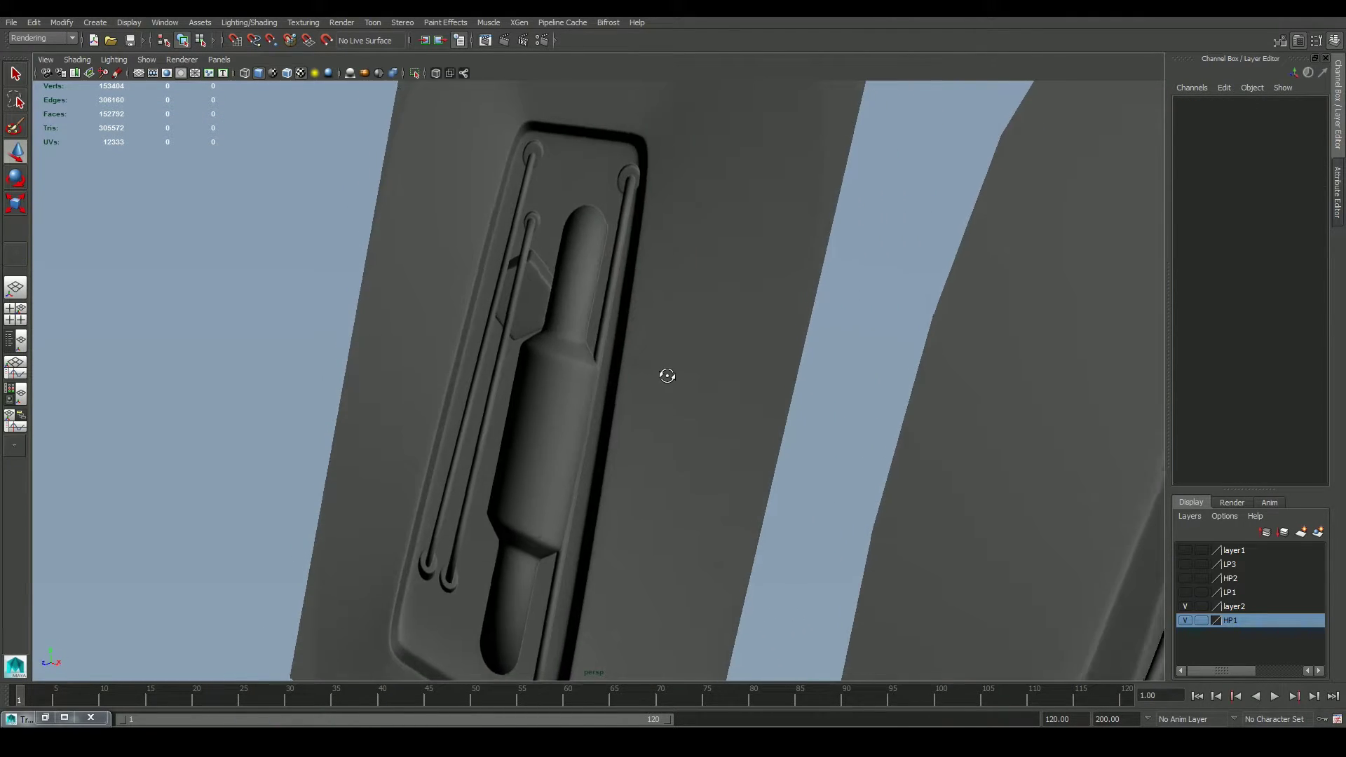
# Step: Hide the HP1 layer and examine the selected normal-mapped plane from the front and from steep side angles
pyautogui.keyDown('alt'); pyautogui.moveTo(667, 376); pyautogui.dragTo(793, 463); pyautogui.keyUp('alt')
pyautogui.click(735, 419)
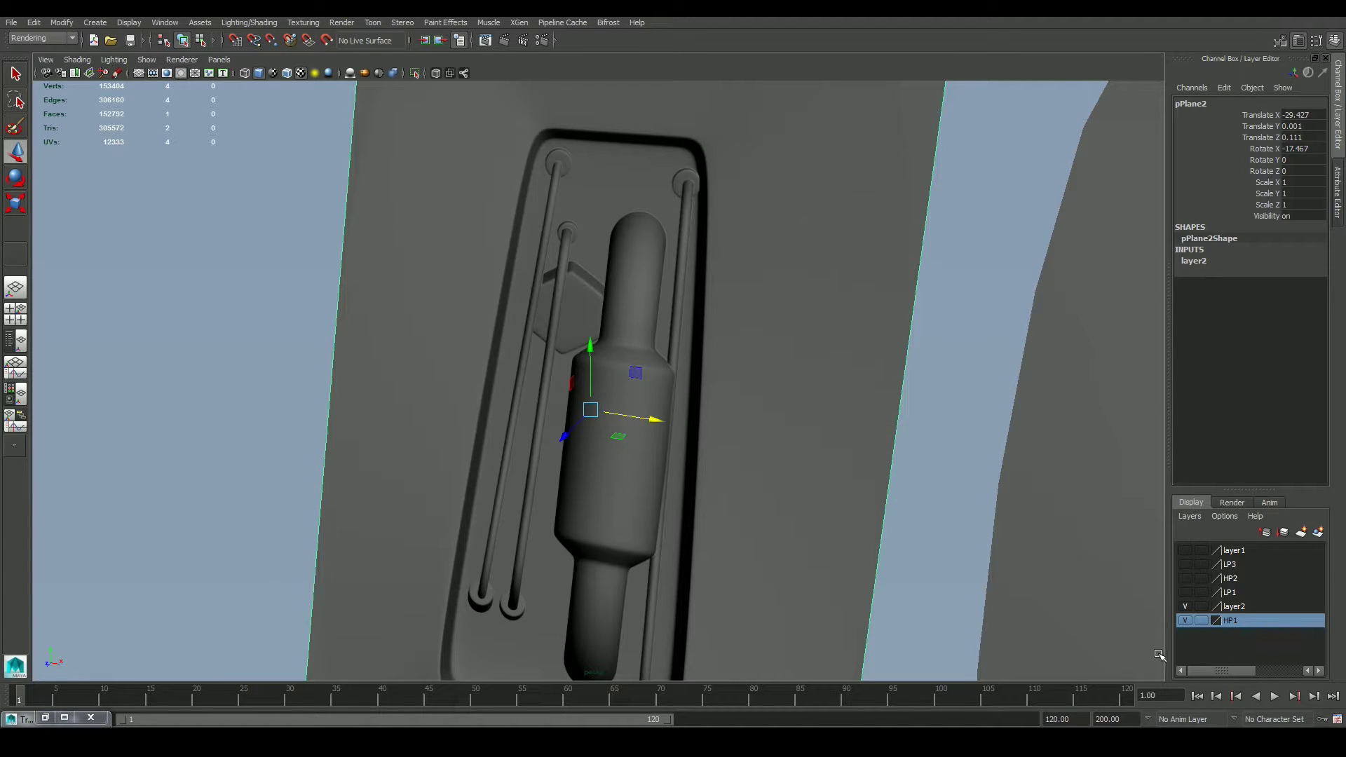
pyautogui.press('a')
pyautogui.click(1185, 621)
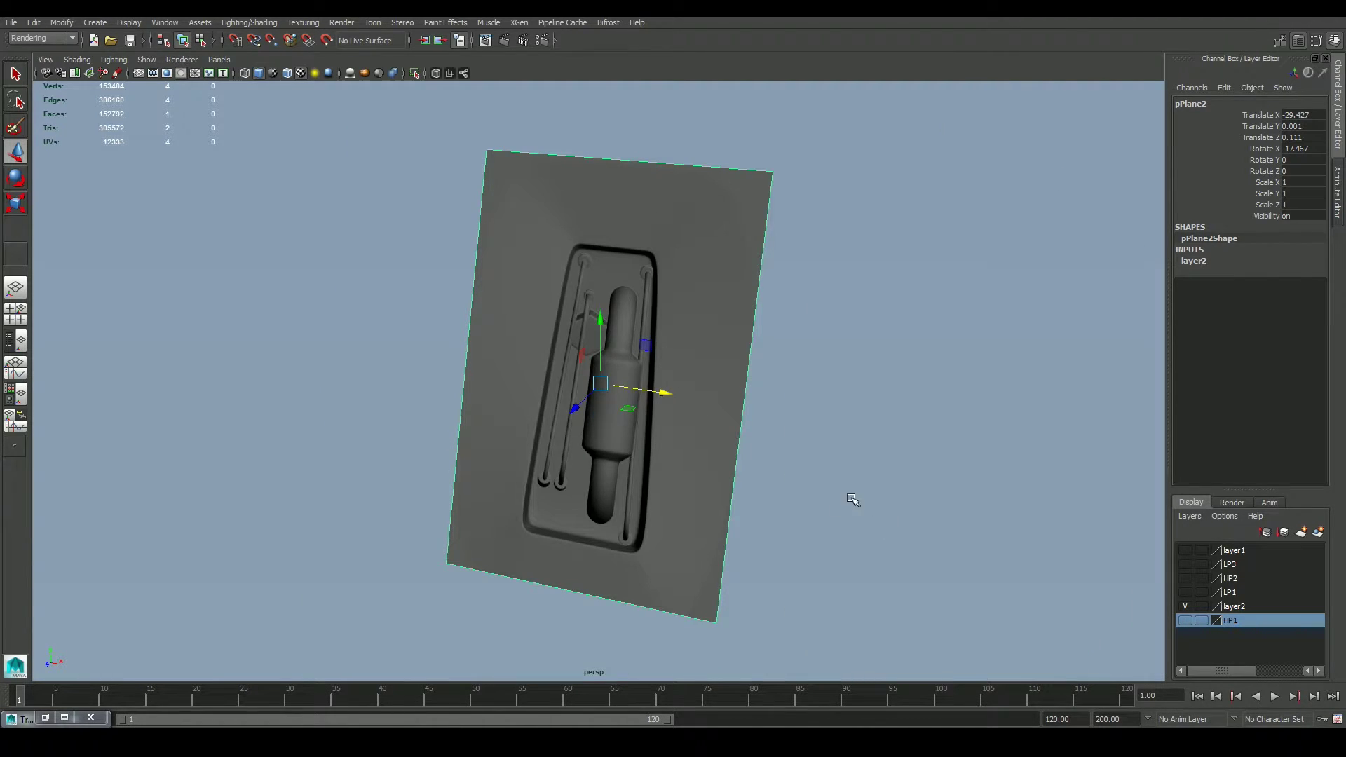
pyautogui.scroll(5, 778, 474)
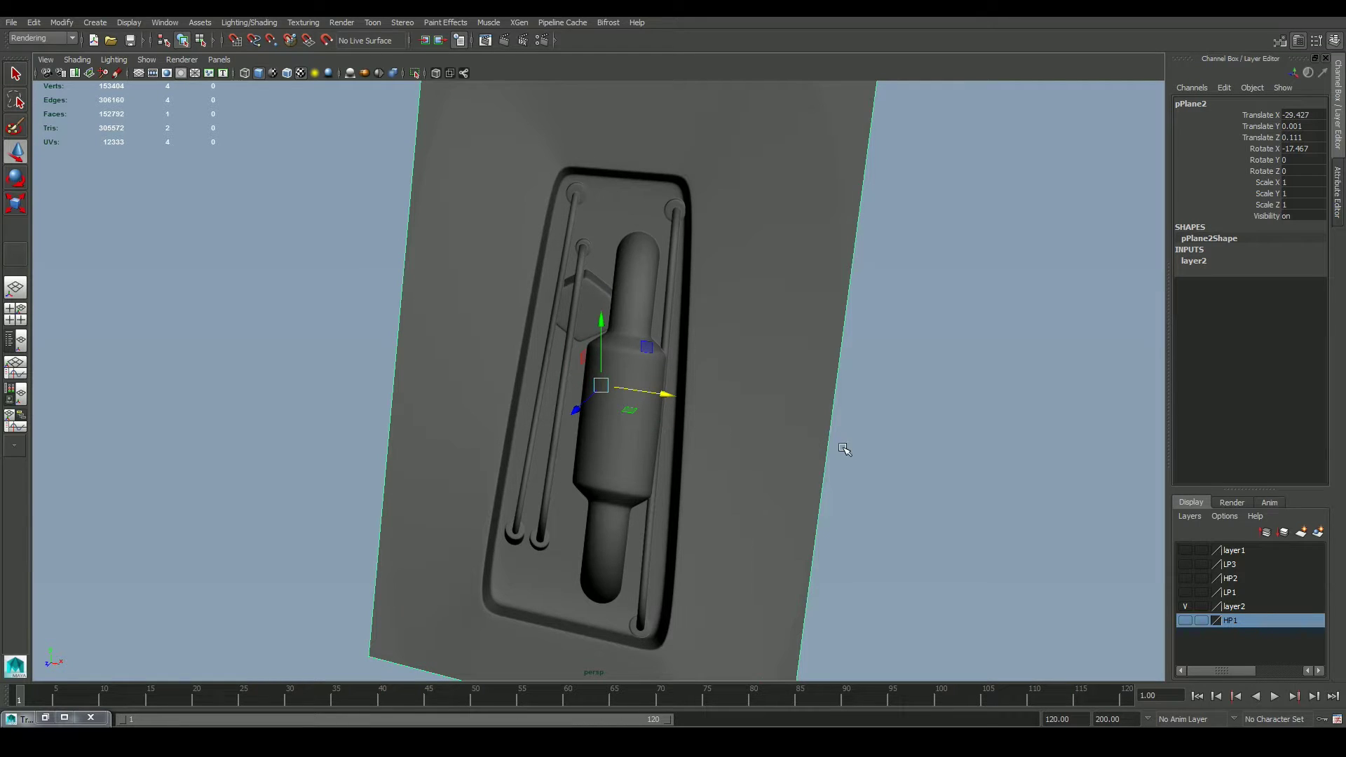
pyautogui.keyDown('alt'); pyautogui.moveTo(914, 469); pyautogui.dragTo(804, 471); pyautogui.keyUp('alt')
pyautogui.scroll(5, 752, 445)
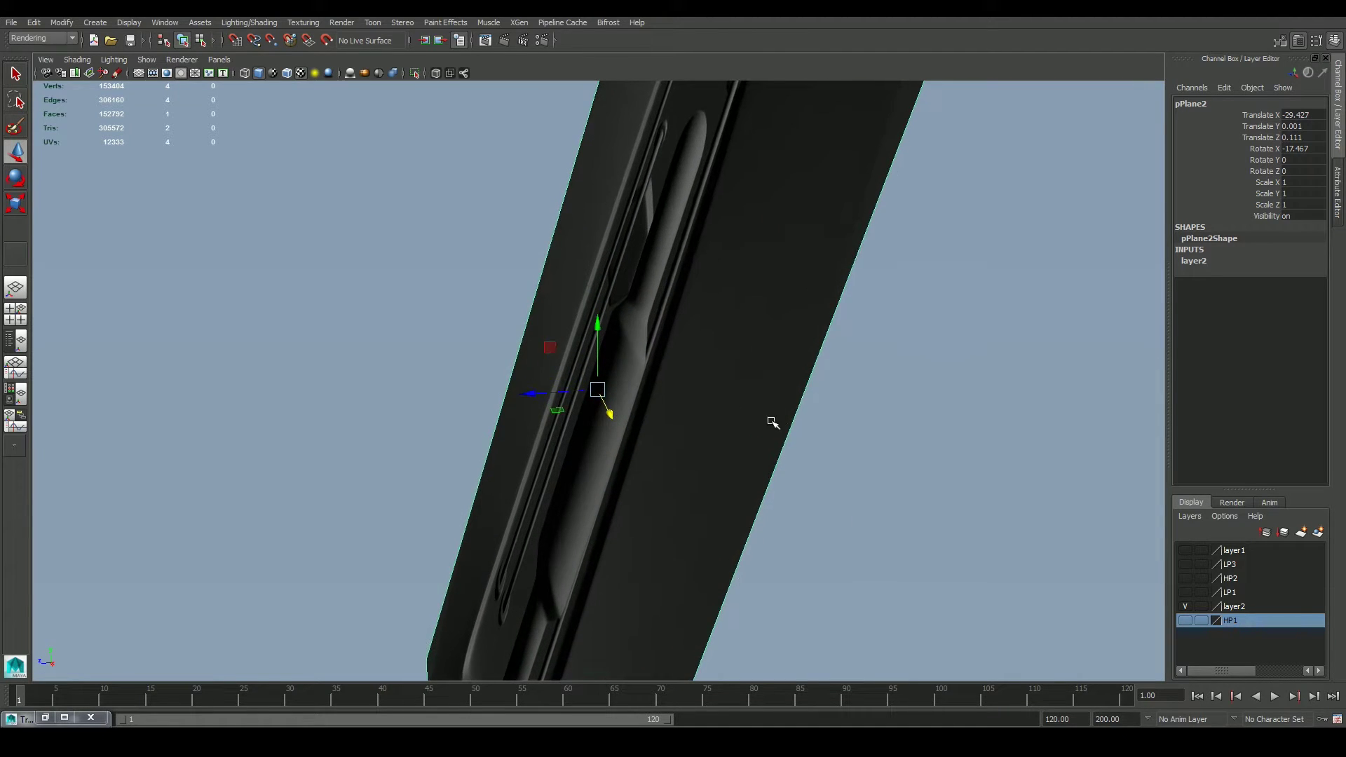
pyautogui.keyDown('alt'); pyautogui.moveTo(773, 423); pyautogui.dragTo(778, 188); pyautogui.keyUp('alt')
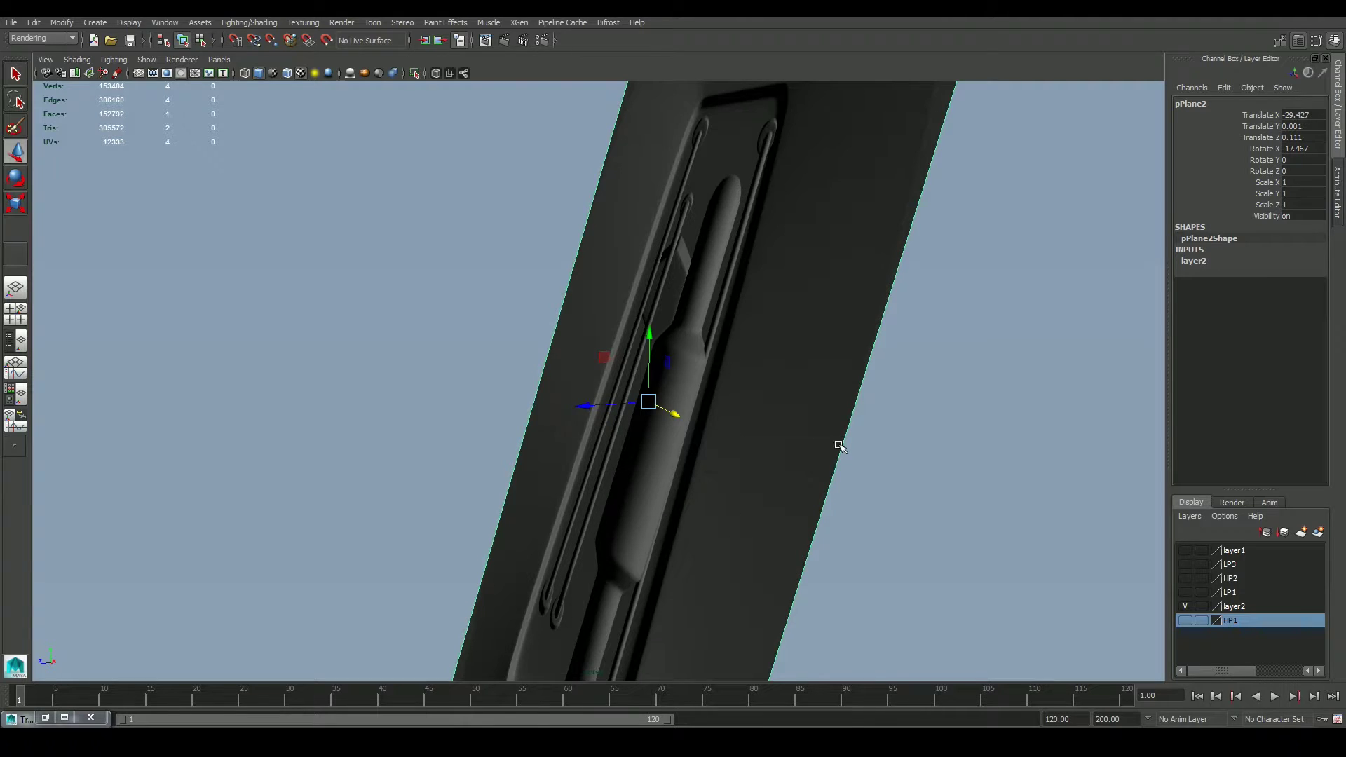
pyautogui.keyDown('alt'); pyautogui.moveTo(841, 444); pyautogui.dragTo(769, 451, button='right'); pyautogui.keyUp('alt')
pyautogui.keyDown('alt'); pyautogui.moveTo(770, 451); pyautogui.dragTo(802, 450); pyautogui.keyUp('alt')
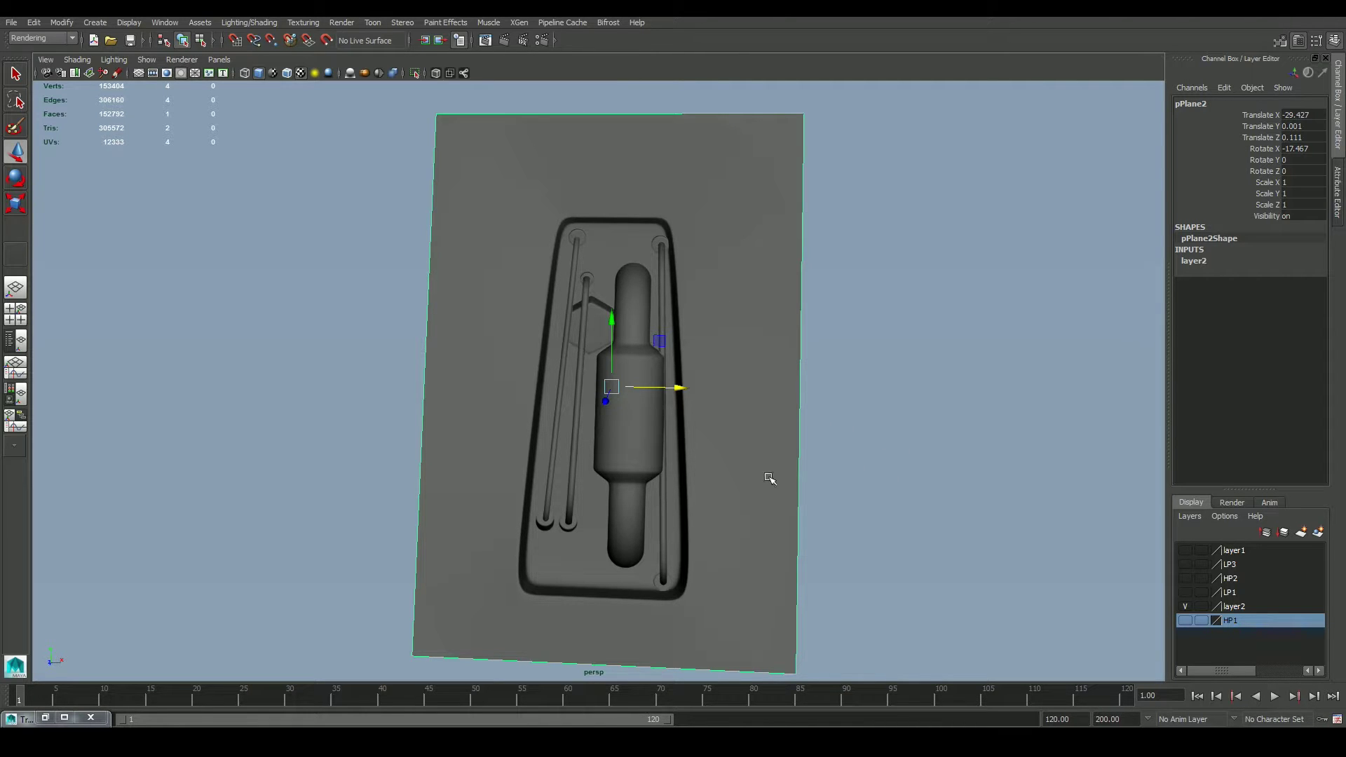
# Step: Show the LP1 layer beside the flat plane, turn off textured display and deselect the plane
pyautogui.click(1185, 593)
pyautogui.scroll(-3, 940, 509)
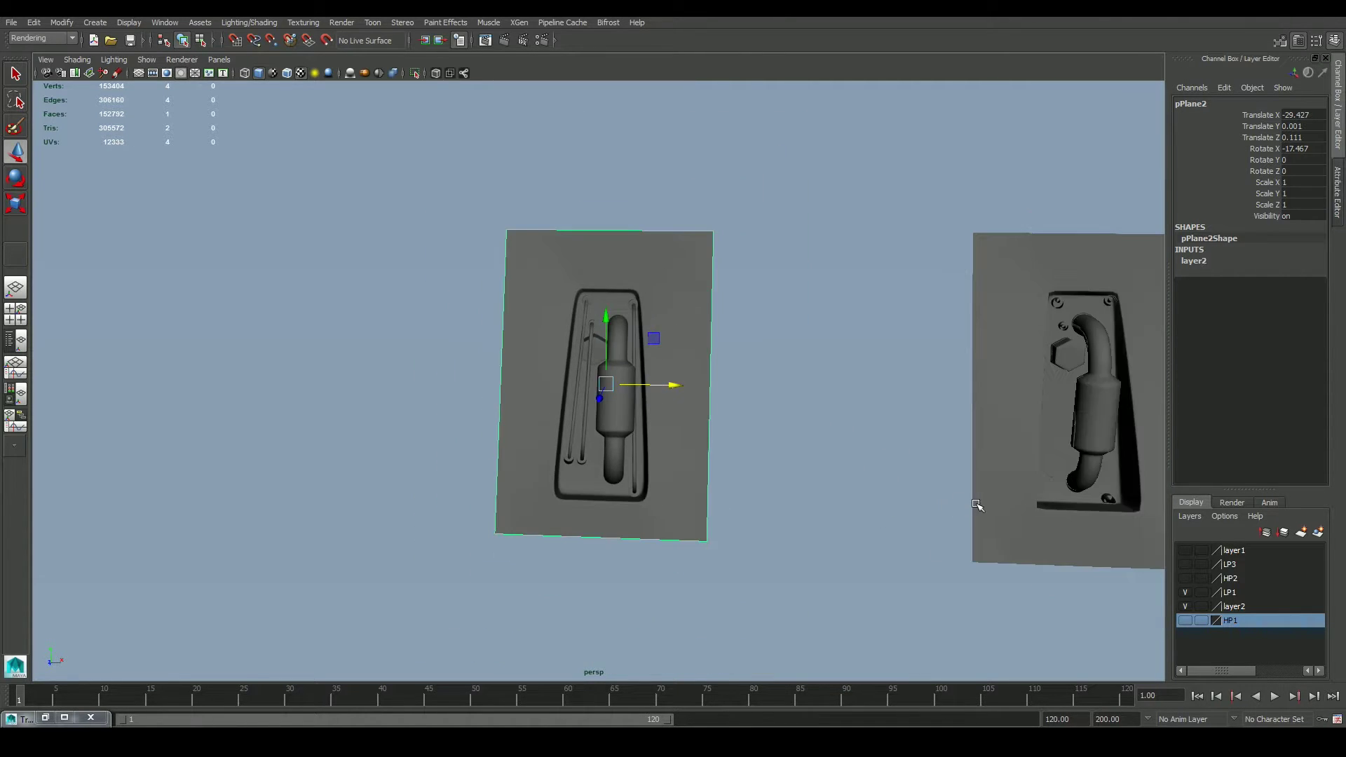
pyautogui.keyDown('alt'); pyautogui.moveTo(977, 503); pyautogui.dragTo(695, 506, button='middle'); pyautogui.keyUp('alt')
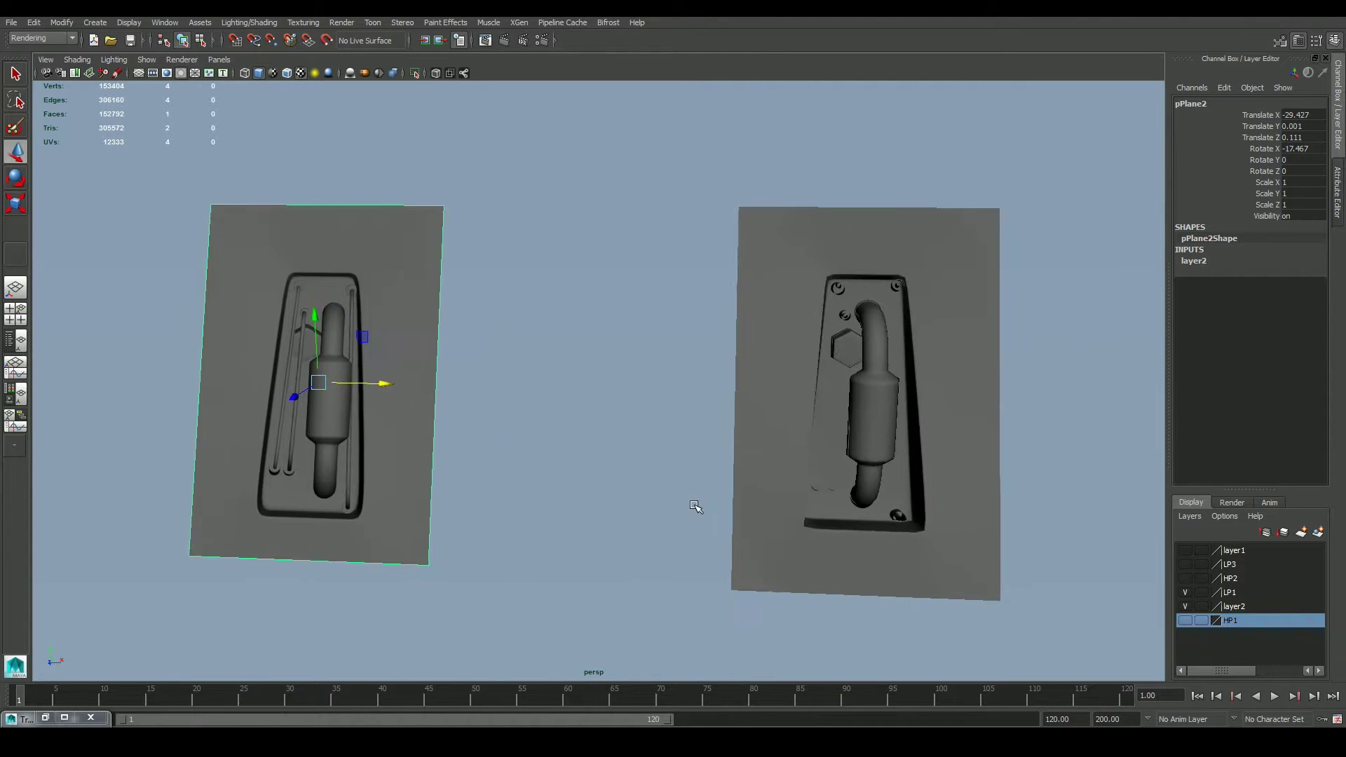
pyautogui.click(300, 73)
pyautogui.keyDown('alt'); pyautogui.moveTo(586, 481); pyautogui.dragTo(711, 483); pyautogui.keyUp('alt')
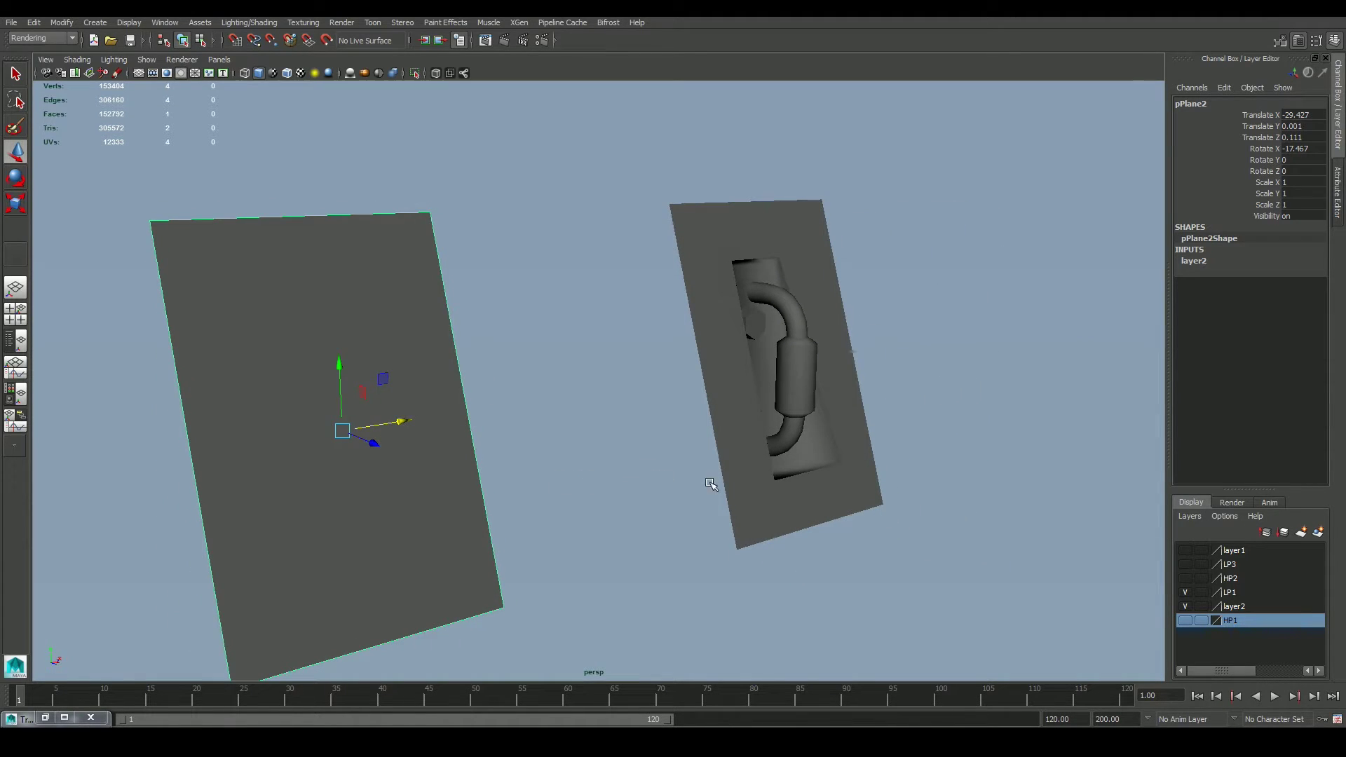
pyautogui.click(637, 489)
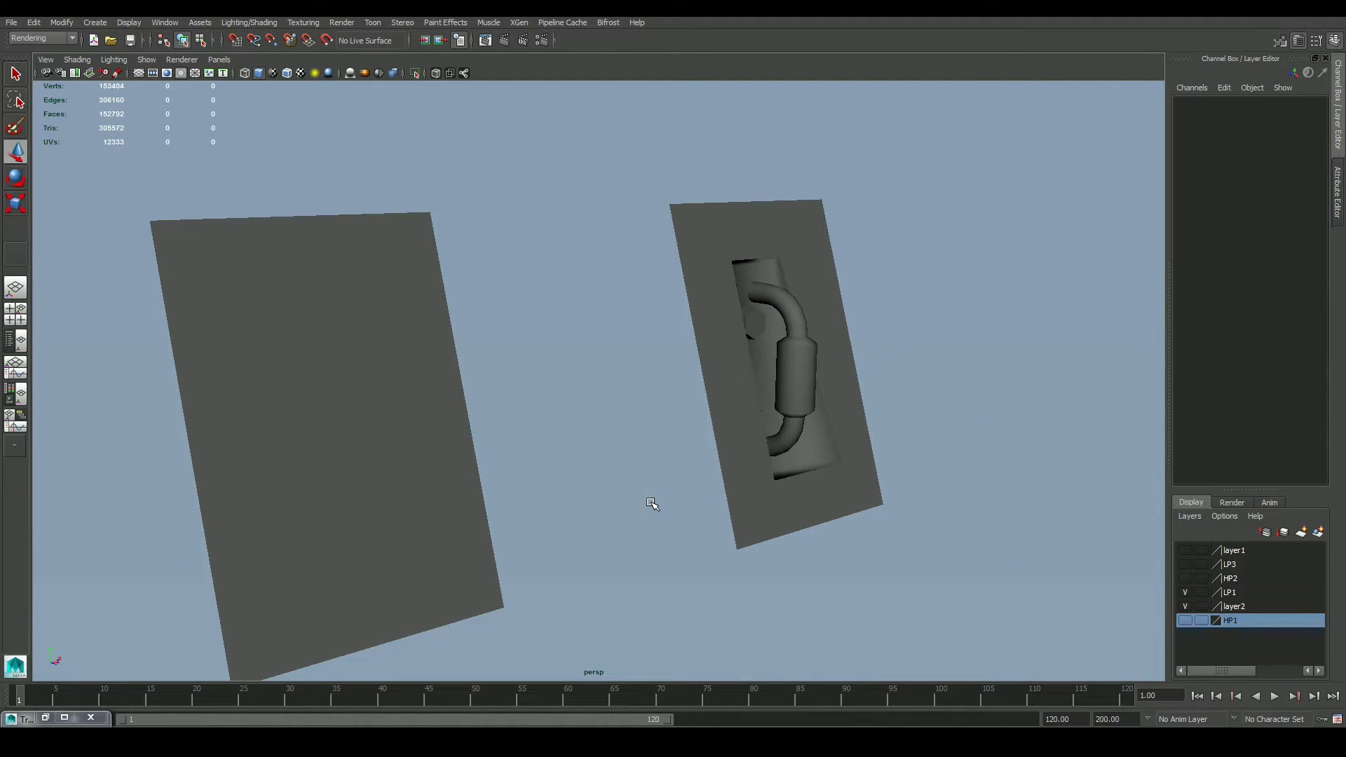
# Step: Inspect the untextured low-poly panel from the front and show the HP1 layer beside it for comparison
pyautogui.keyDown('alt'); pyautogui.moveTo(700, 538); pyautogui.dragTo(667, 552); pyautogui.keyUp('alt')
pyautogui.keyDown('alt'); pyautogui.moveTo(667, 552); pyautogui.dragTo(622, 535, button='middle'); pyautogui.keyUp('alt')
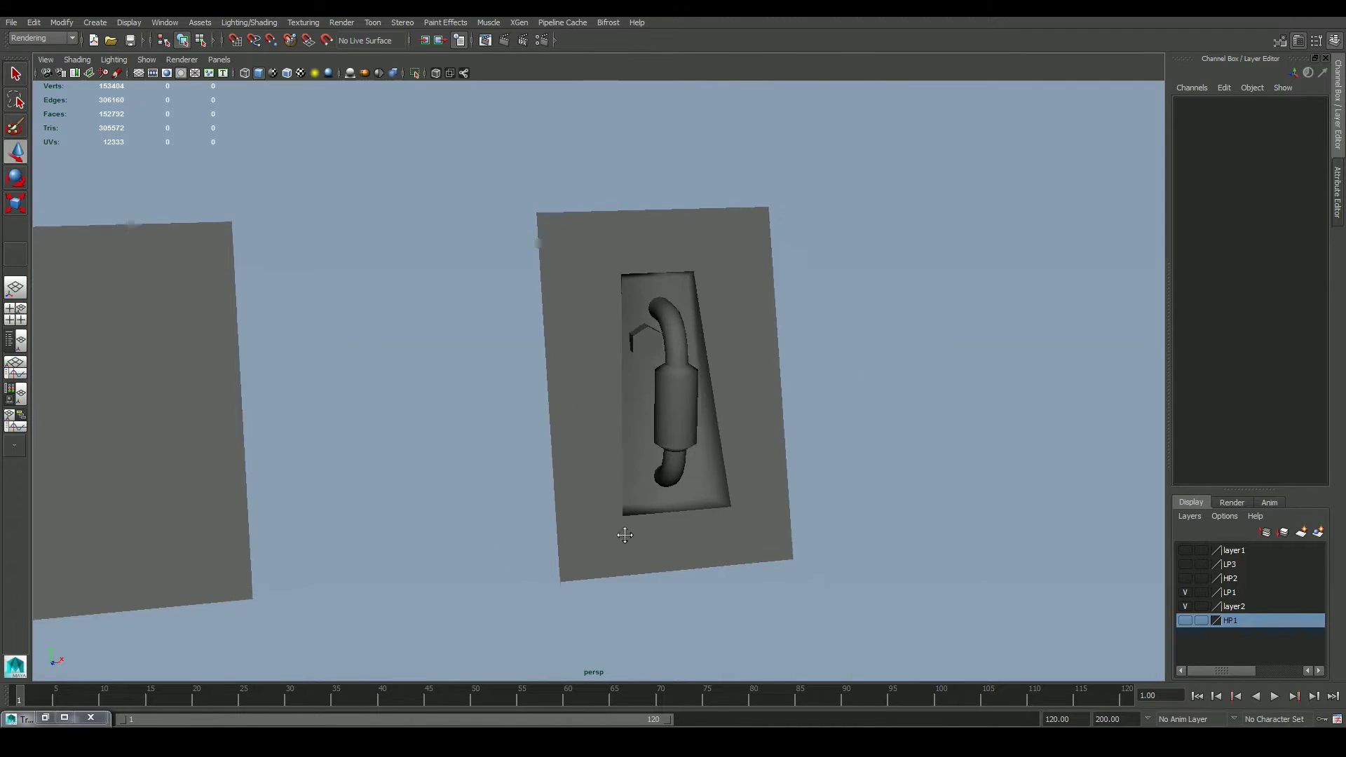
pyautogui.keyDown('alt'); pyautogui.moveTo(622, 535); pyautogui.dragTo(851, 483, button='right'); pyautogui.keyUp('alt')
pyautogui.keyDown('alt'); pyautogui.moveTo(853, 483); pyautogui.dragTo(1125, 591); pyautogui.keyUp('alt')
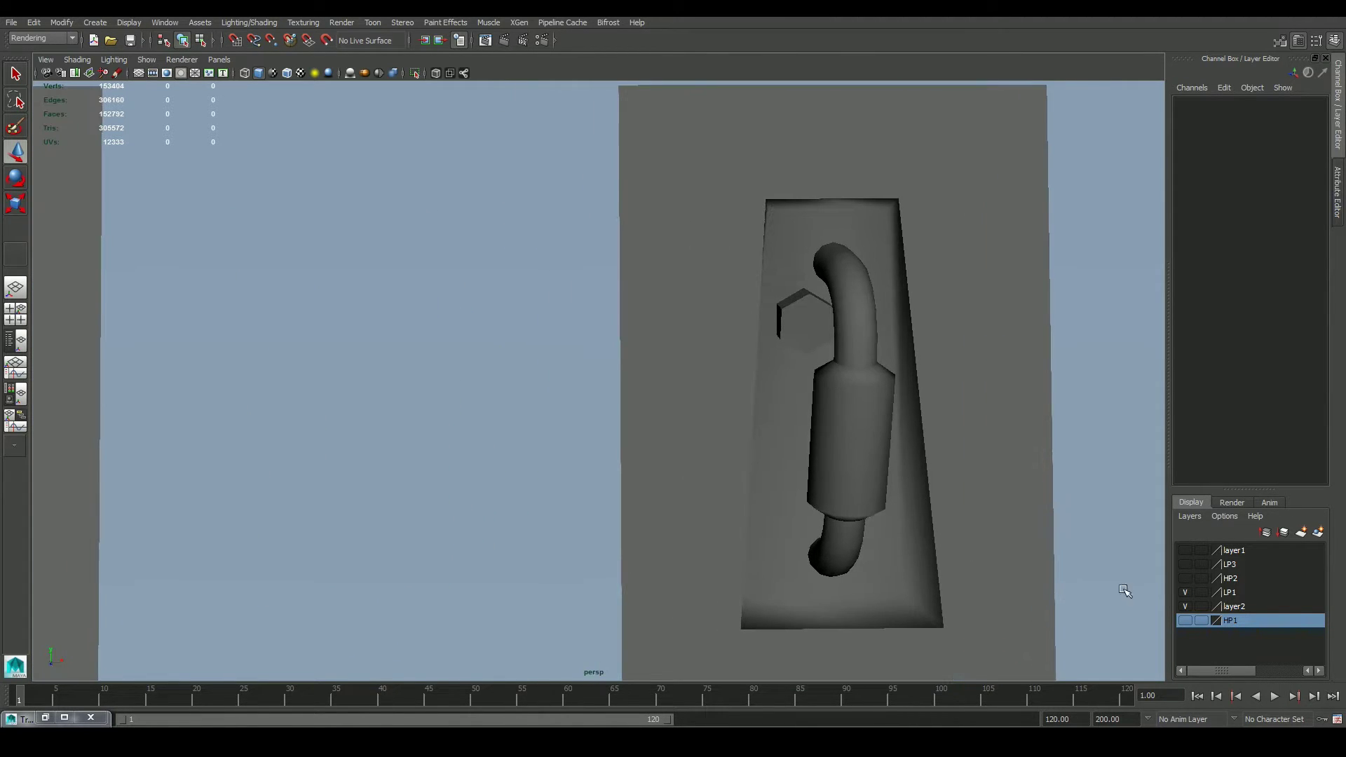
pyautogui.click(1186, 621)
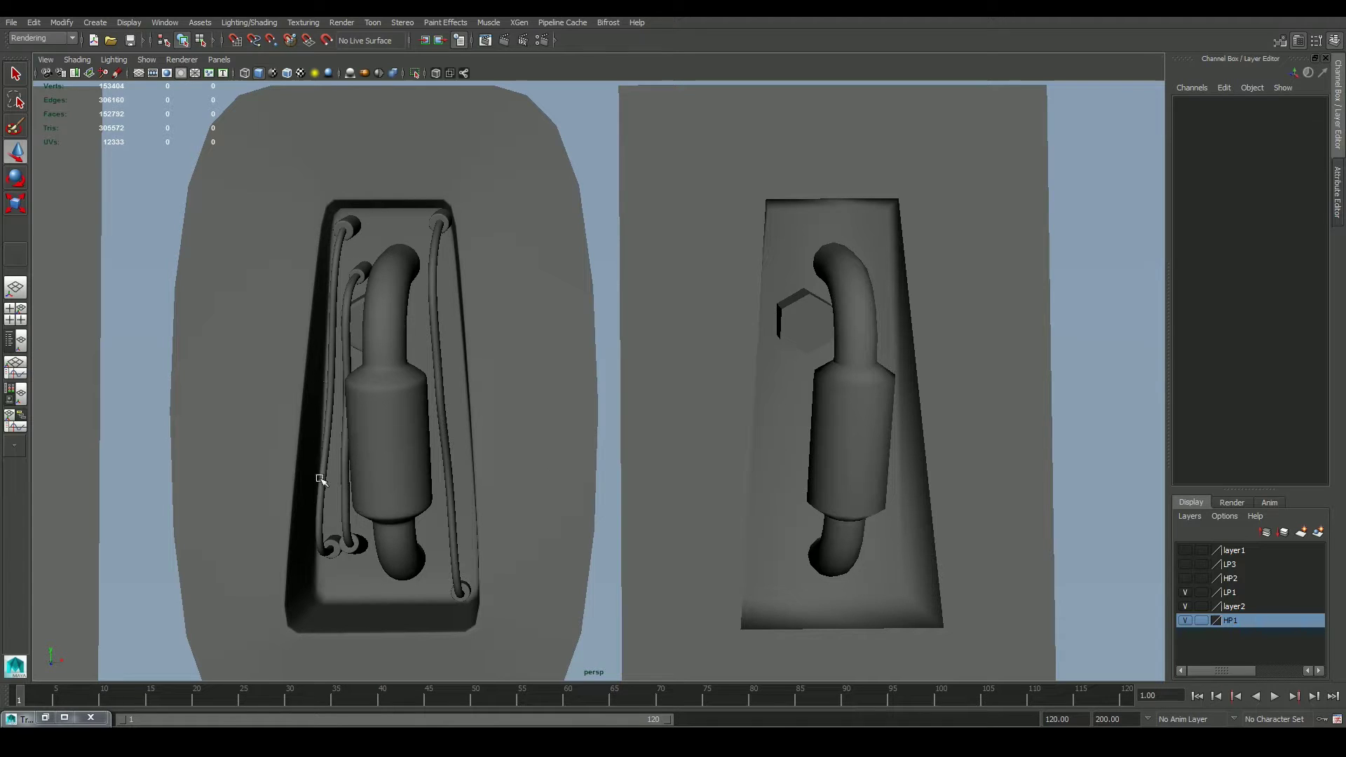
# Step: Examine the low-poly panel from a steep side angle and select it to inspect its wireframe
pyautogui.keyDown('alt'); pyautogui.moveTo(846, 412); pyautogui.dragTo(684, 428); pyautogui.keyUp('alt')
pyautogui.keyDown('alt'); pyautogui.moveTo(814, 481); pyautogui.dragTo(855, 209); pyautogui.keyUp('alt')
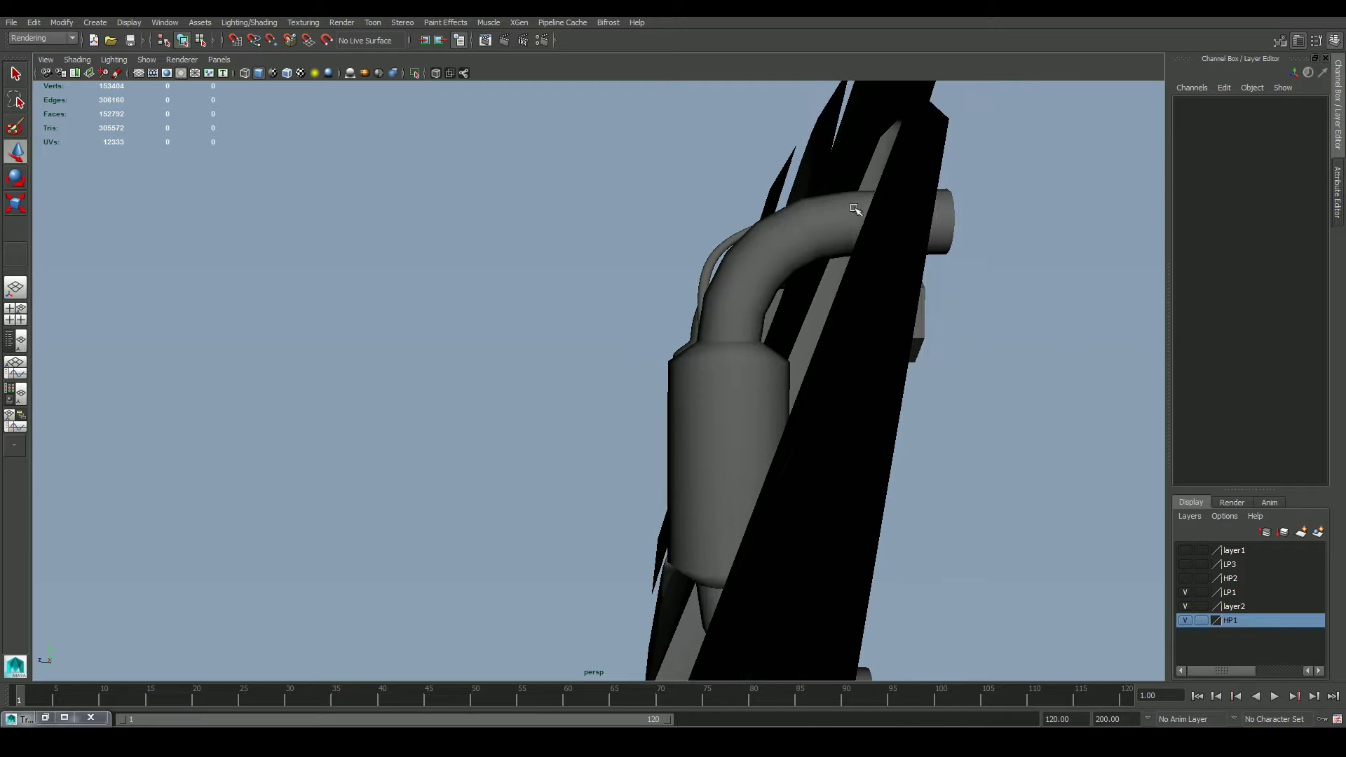
pyautogui.click(729, 328)
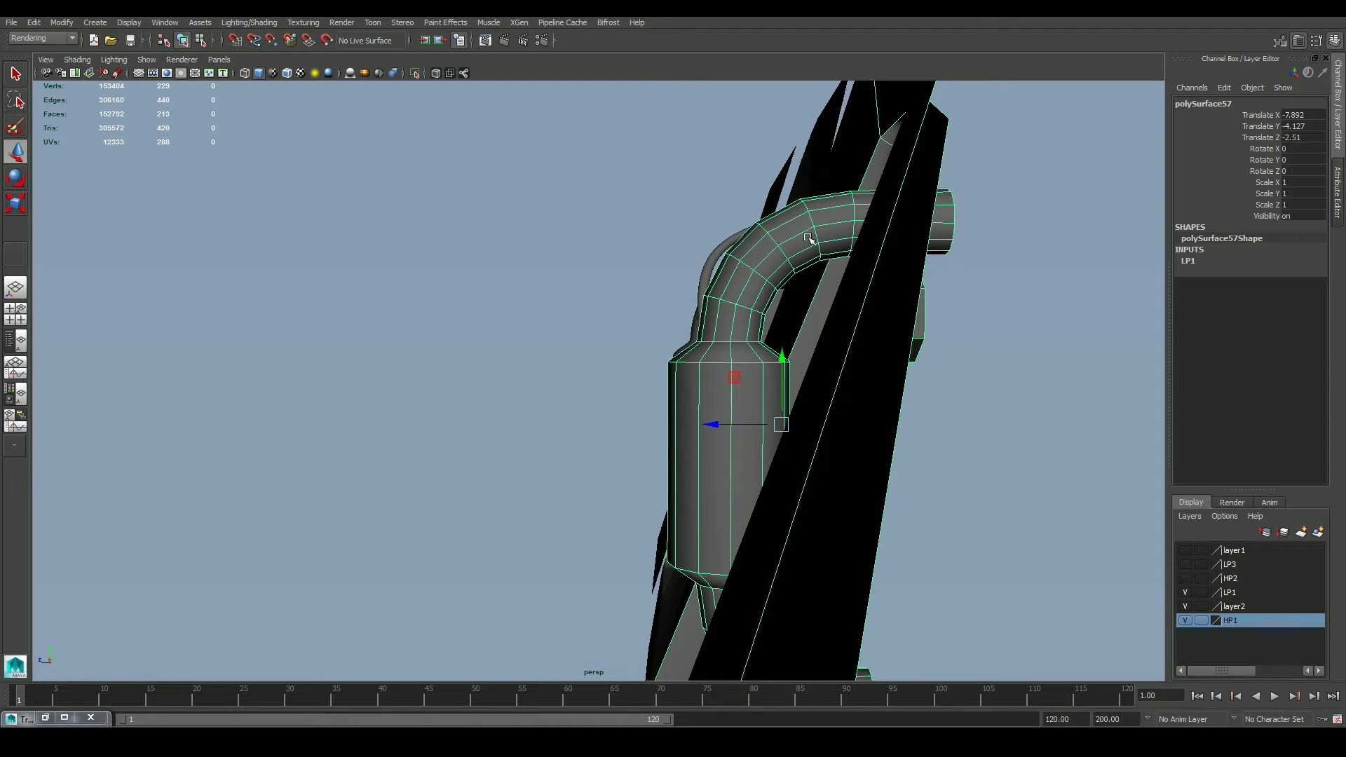
pyautogui.keyDown('alt'); pyautogui.moveTo(730, 535); pyautogui.dragTo(897, 495); pyautogui.keyUp('alt')
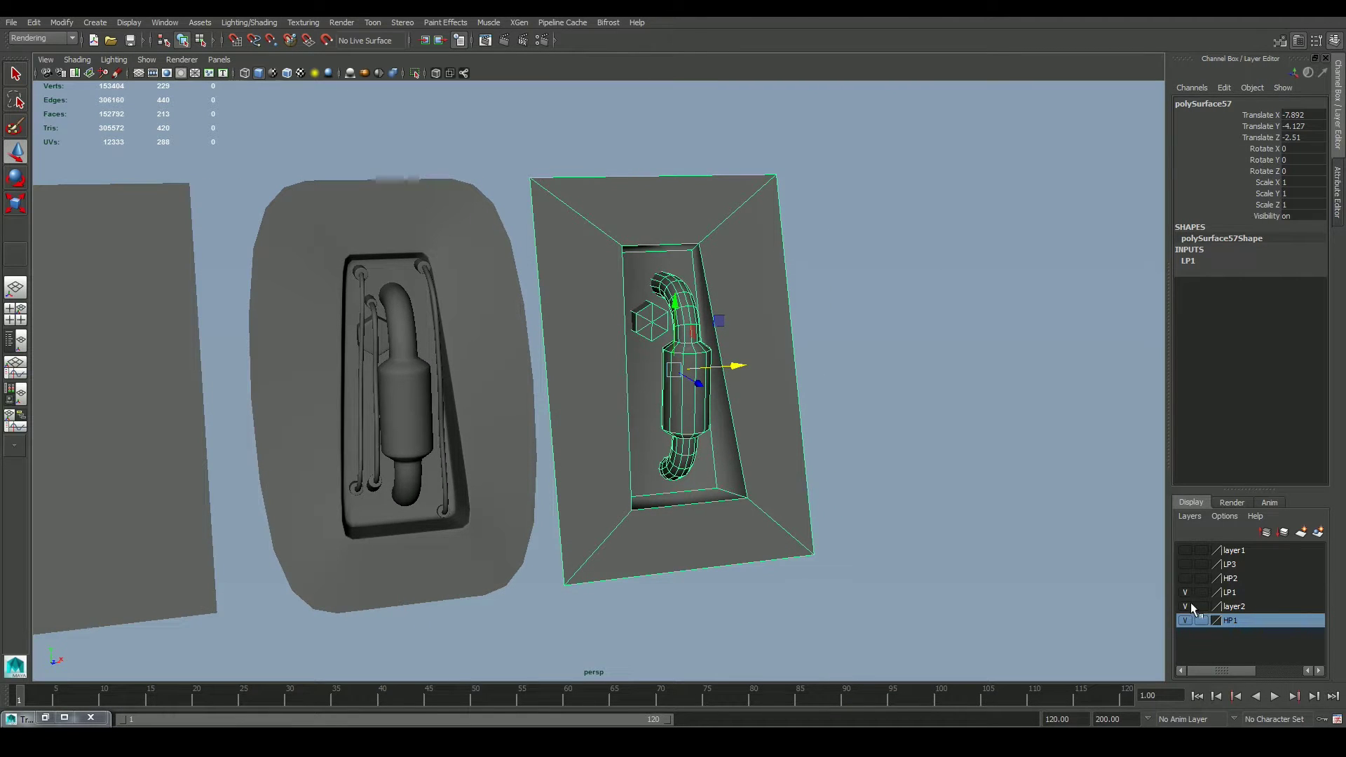
# Step: Show the HP2 layer beside the low-poly panel and clear the selection
pyautogui.click(1187, 578)
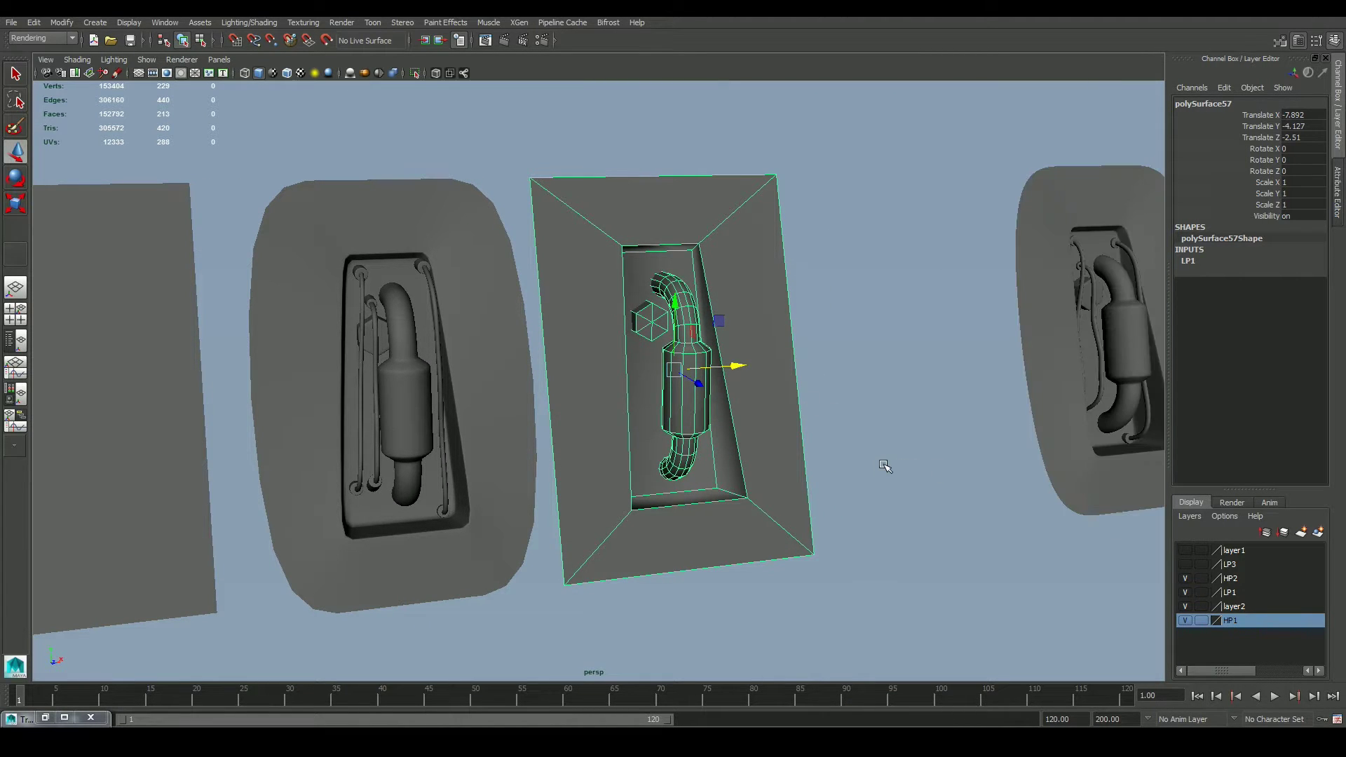
pyautogui.click(887, 487)
pyautogui.keyDown('alt'); pyautogui.moveTo(893, 495); pyautogui.dragTo(724, 561, button='middle'); pyautogui.keyUp('alt')
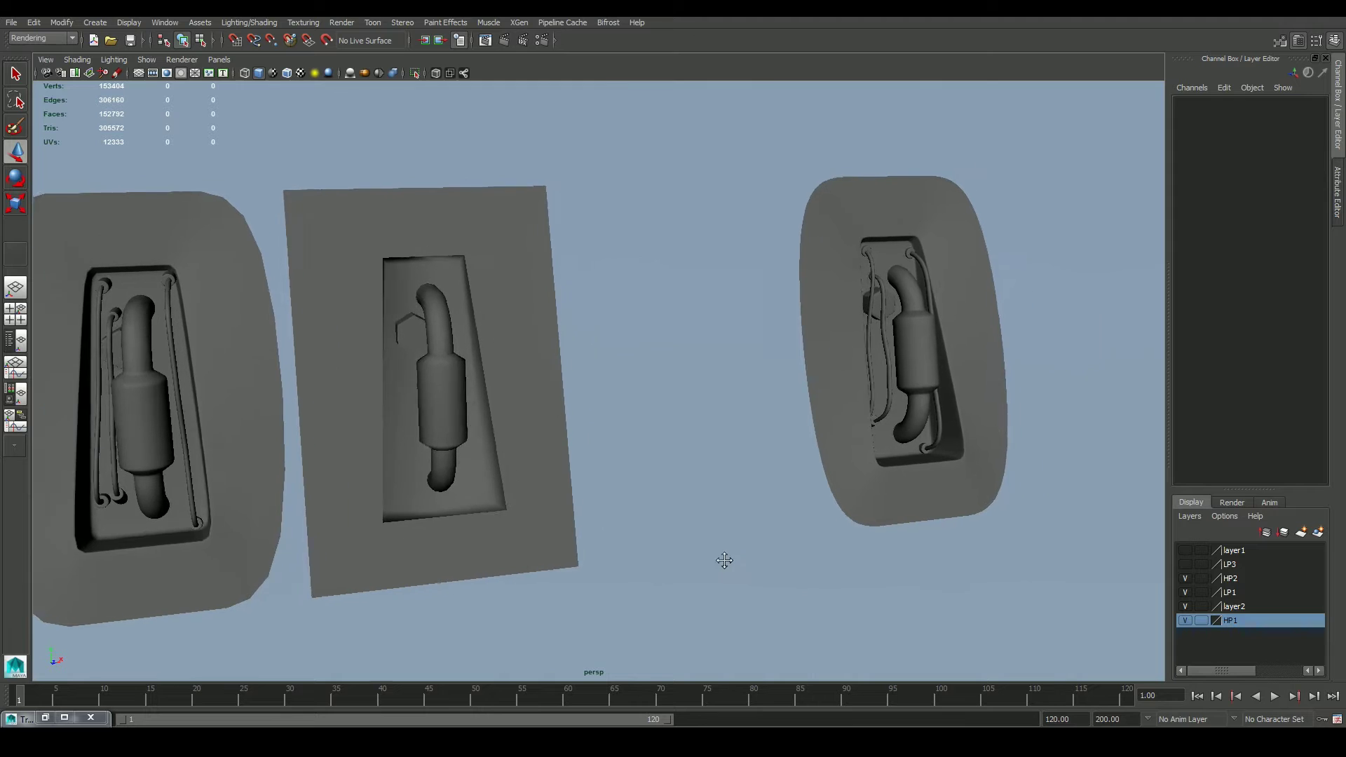
# Step: Compare the depth of the HP1, LP1 and HP2 panels from the front and from steep side angles
pyautogui.keyDown('alt'); pyautogui.moveTo(812, 517); pyautogui.dragTo(327, 368); pyautogui.keyUp('alt')
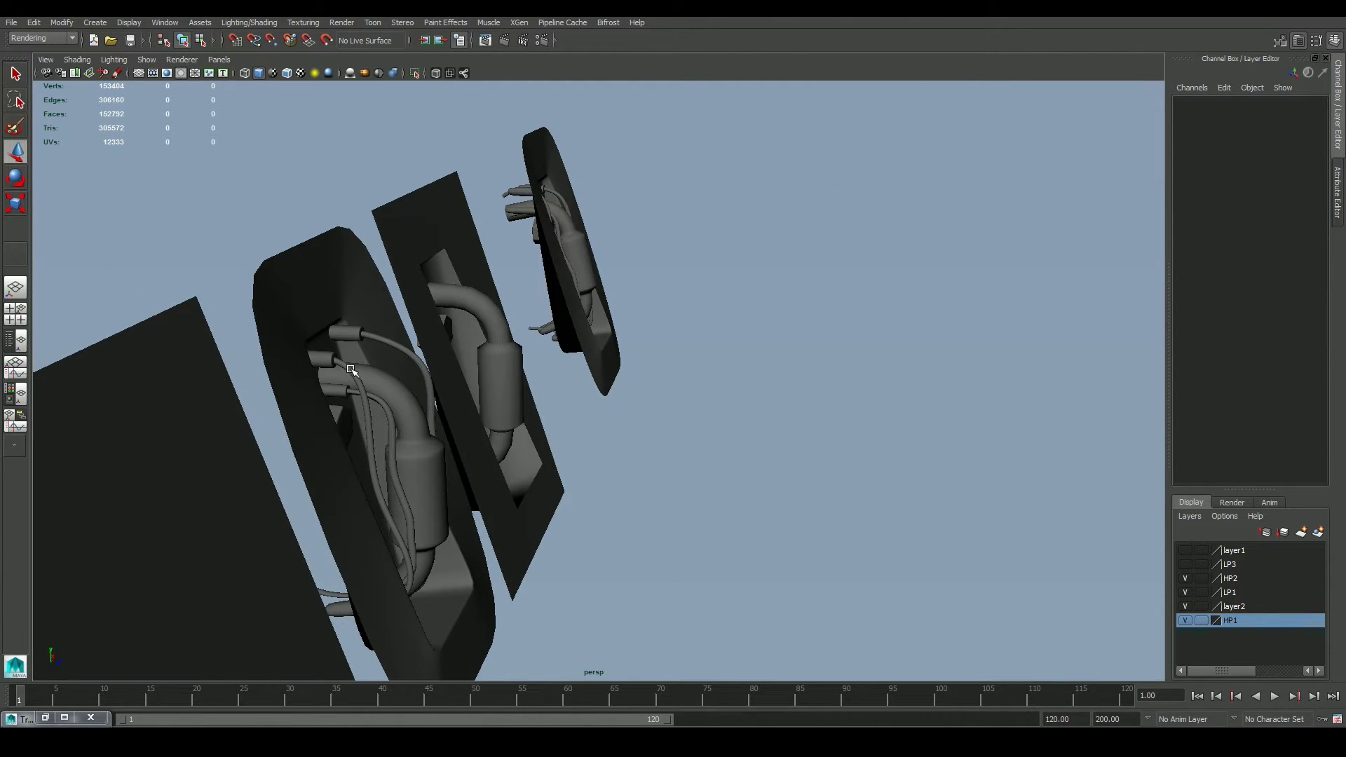
pyautogui.click(393, 414)
pyautogui.keyDown('alt'); pyautogui.moveTo(423, 441); pyautogui.dragTo(544, 415, button='middle'); pyautogui.keyUp('alt')
pyautogui.keyDown('alt'); pyautogui.moveTo(544, 415); pyautogui.dragTo(785, 477, button='right'); pyautogui.keyUp('alt')
pyautogui.click(785, 477)
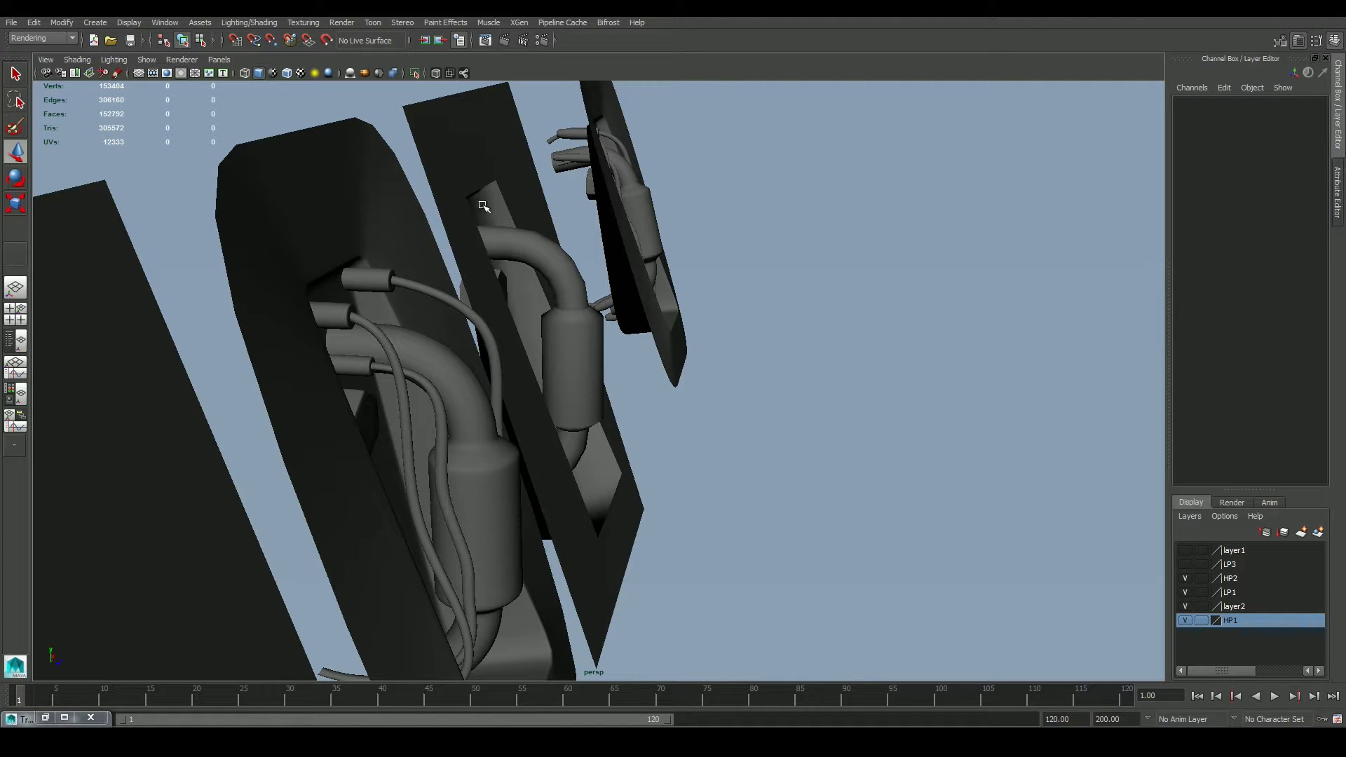
pyautogui.keyDown('alt'); pyautogui.moveTo(584, 344); pyautogui.dragTo(511, 339); pyautogui.keyUp('alt')
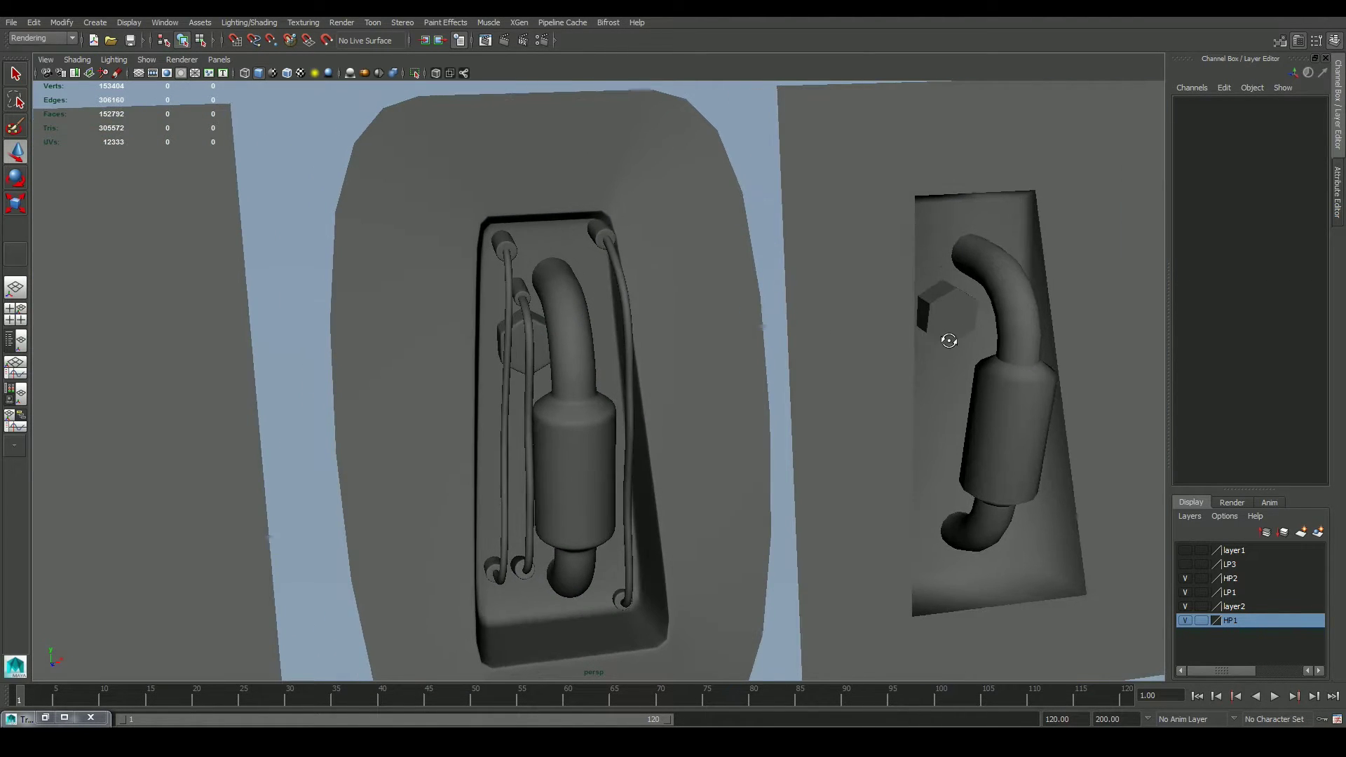
pyautogui.keyDown('alt'); pyautogui.moveTo(947, 340); pyautogui.dragTo(463, 368, button='middle'); pyautogui.keyUp('alt')
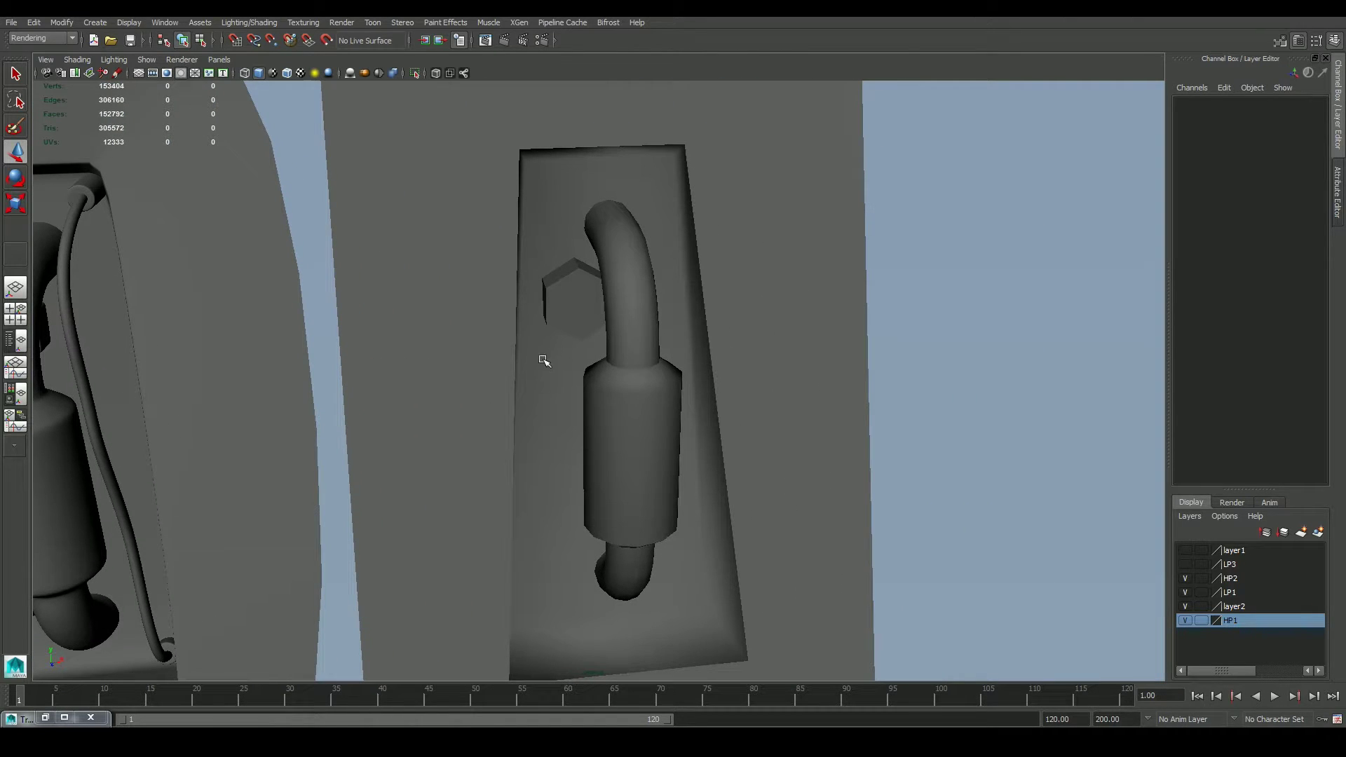
pyautogui.scroll(-5, 737, 481)
pyautogui.keyDown('alt'); pyautogui.moveTo(736, 481); pyautogui.dragTo(393, 365); pyautogui.keyUp('alt')
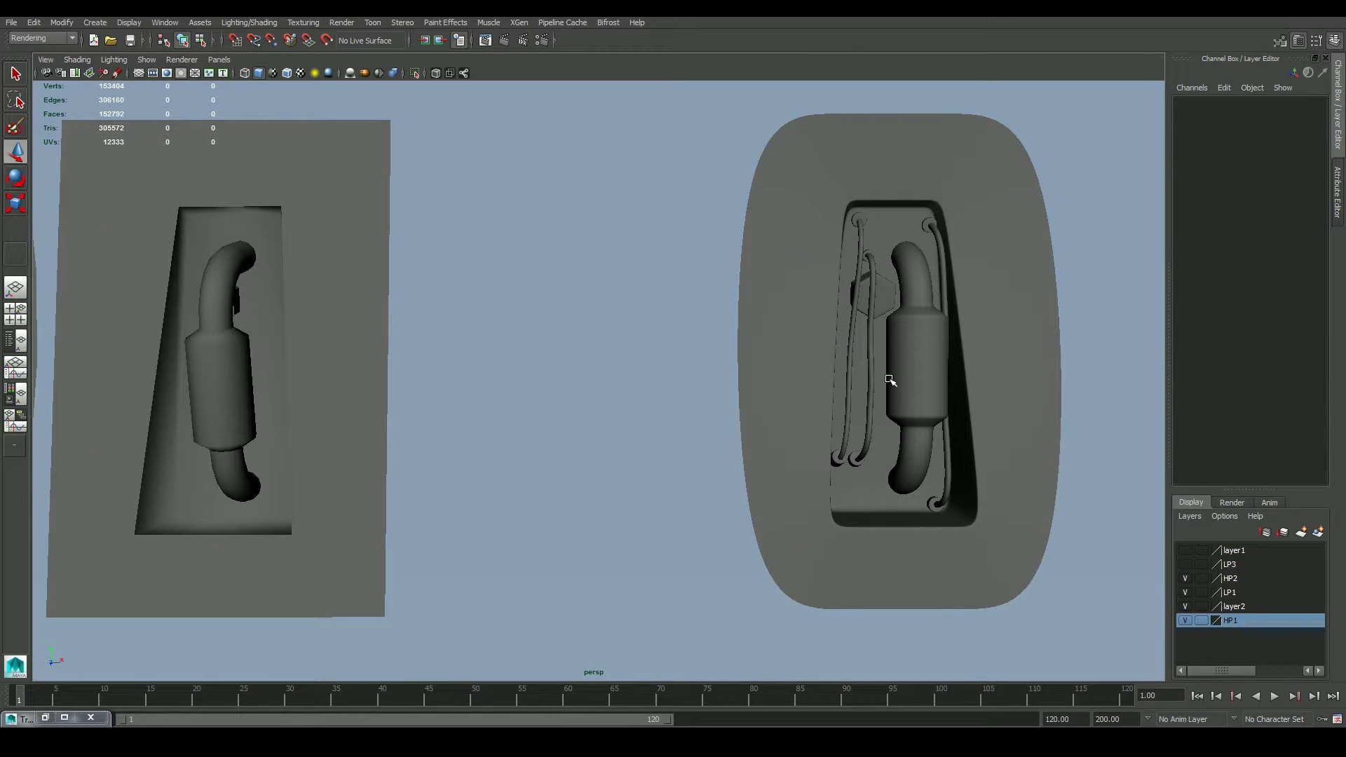
pyautogui.keyDown('alt'); pyautogui.moveTo(890, 380); pyautogui.dragTo(777, 397); pyautogui.keyUp('alt')
pyautogui.scroll(2, 776, 397)
pyautogui.keyDown('alt'); pyautogui.moveTo(748, 372); pyautogui.dragTo(827, 378, button='middle'); pyautogui.keyUp('alt')
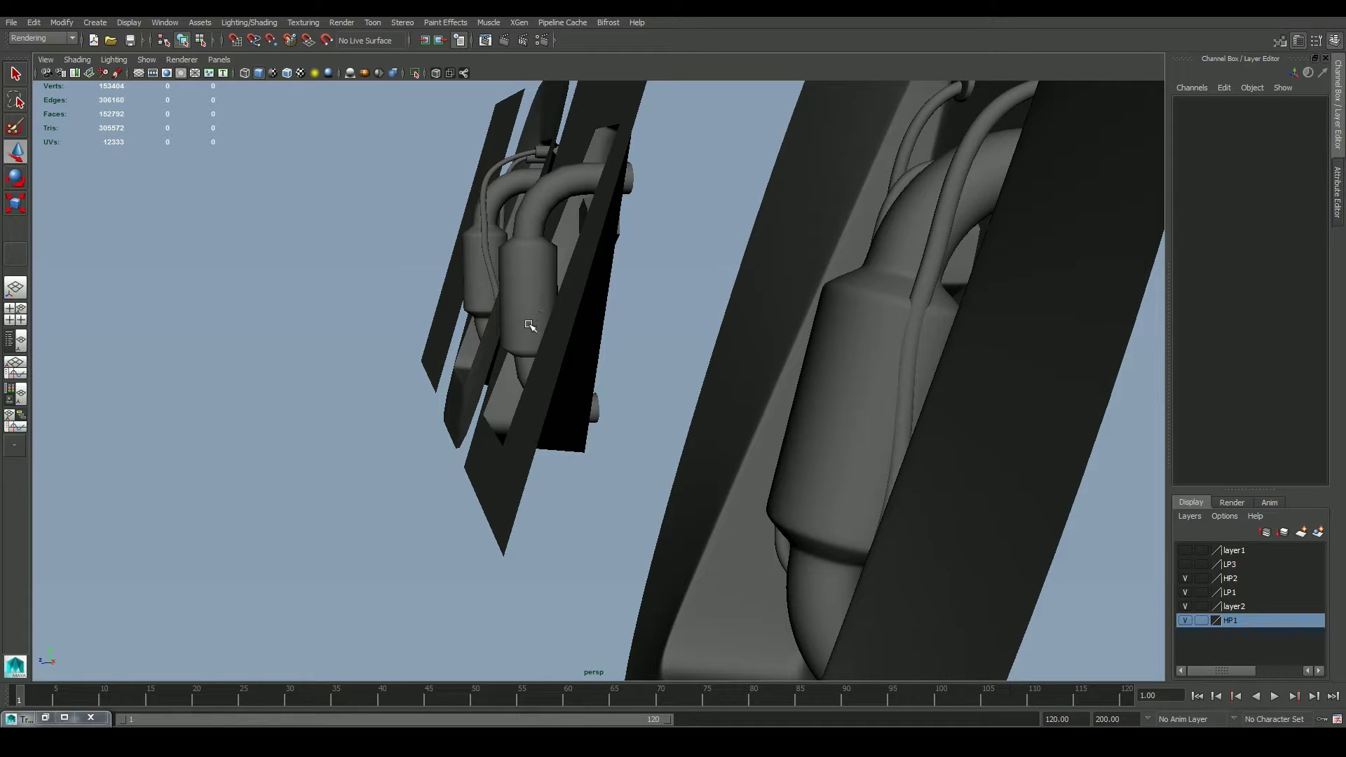
# Step: Switch to Windows Photo Viewer to view jetEngine_real, jetEngine_Unity and carUnderbody_TLOU, and put each reference image away after viewing
pyautogui.moveTo(320, 736)
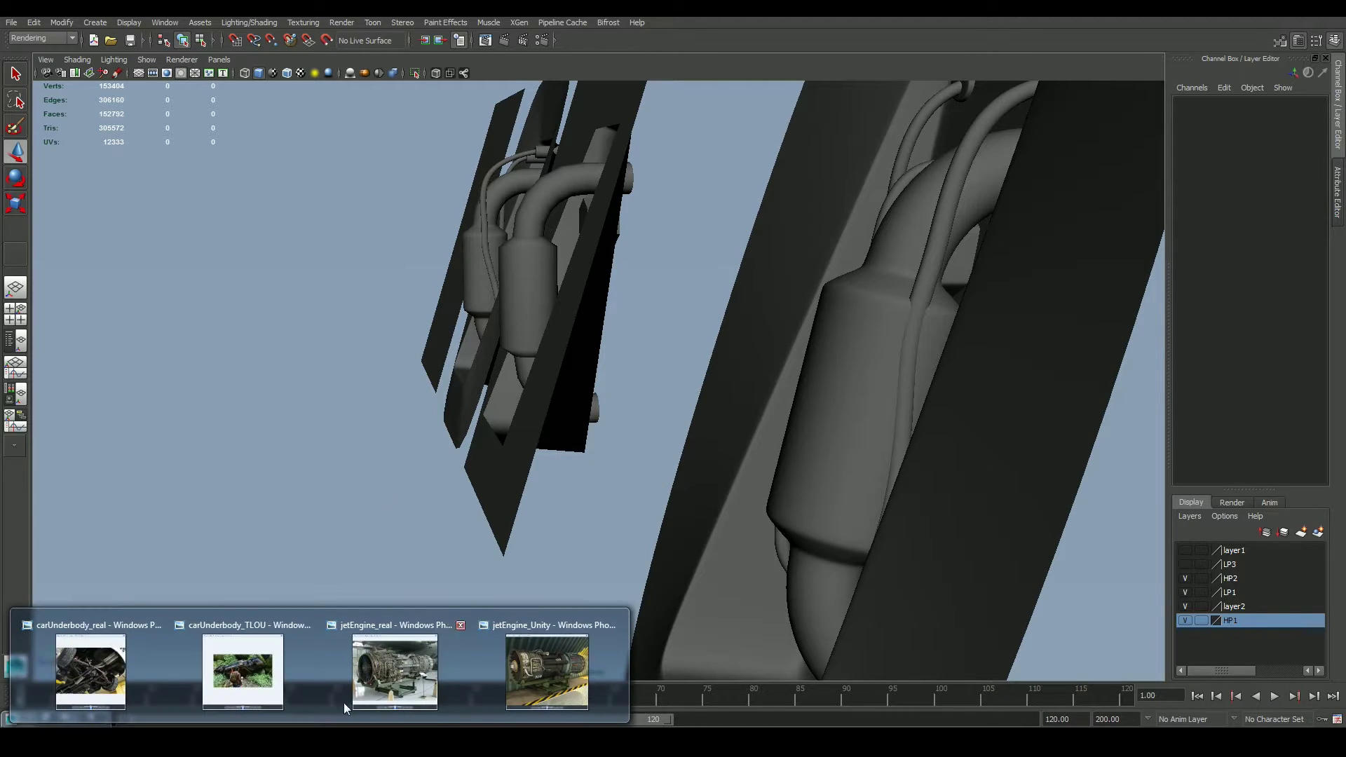
pyautogui.click(386, 663)
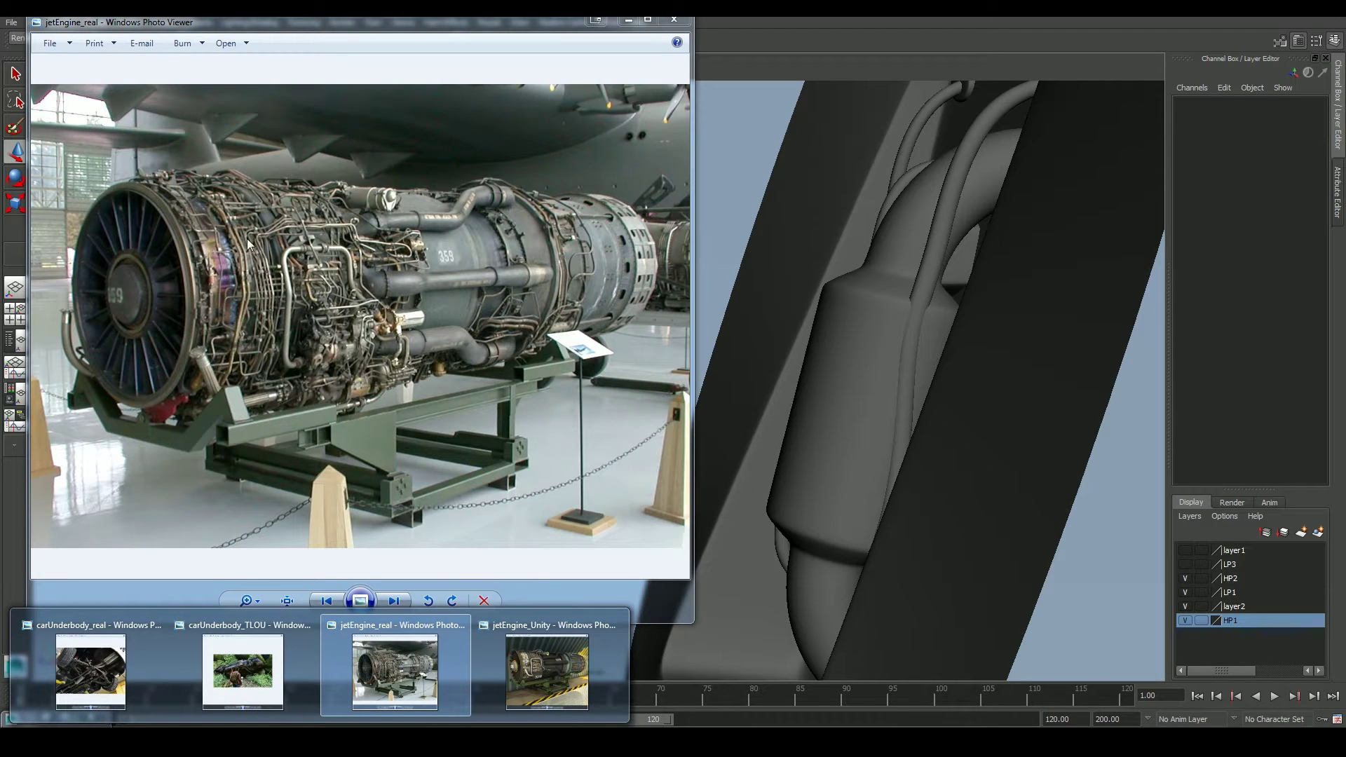
pyautogui.click(543, 673)
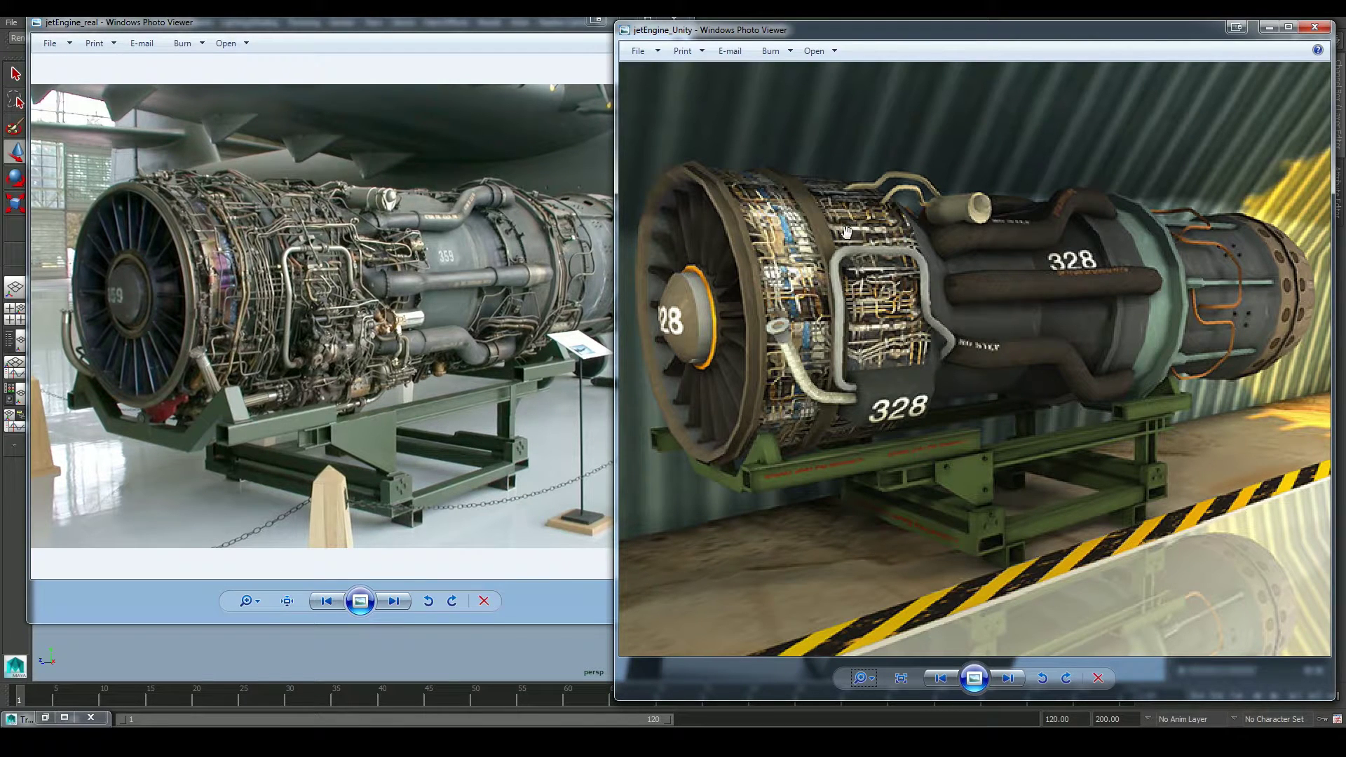
pyautogui.click(1268, 28)
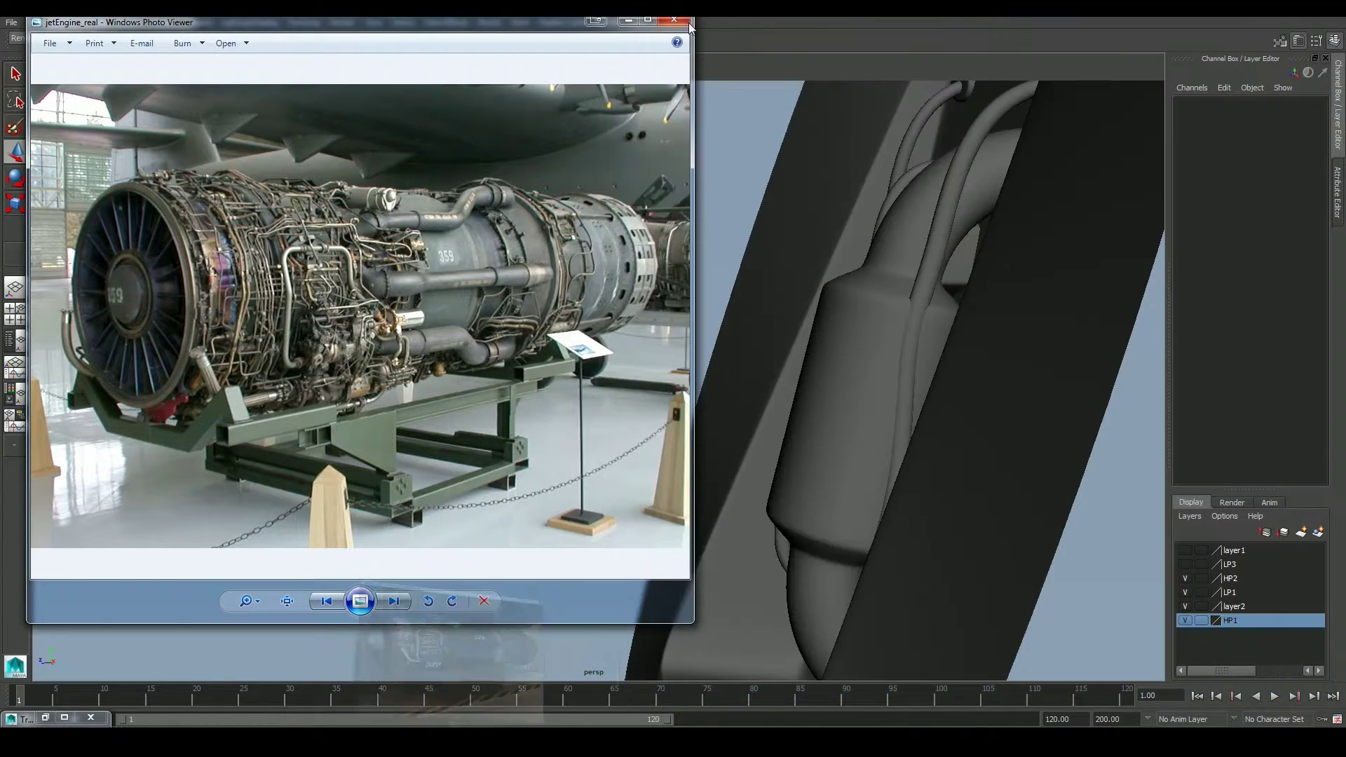
pyautogui.click(634, 25)
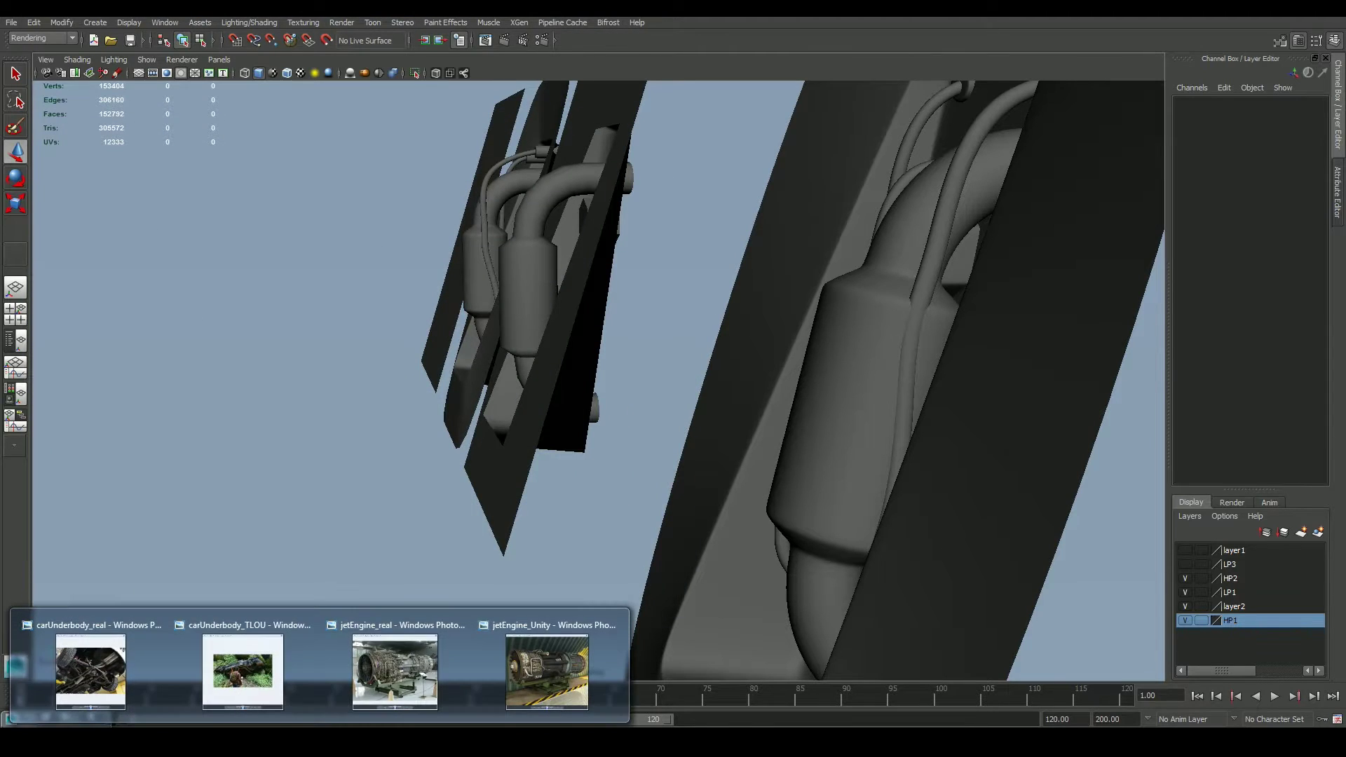
pyautogui.click(253, 655)
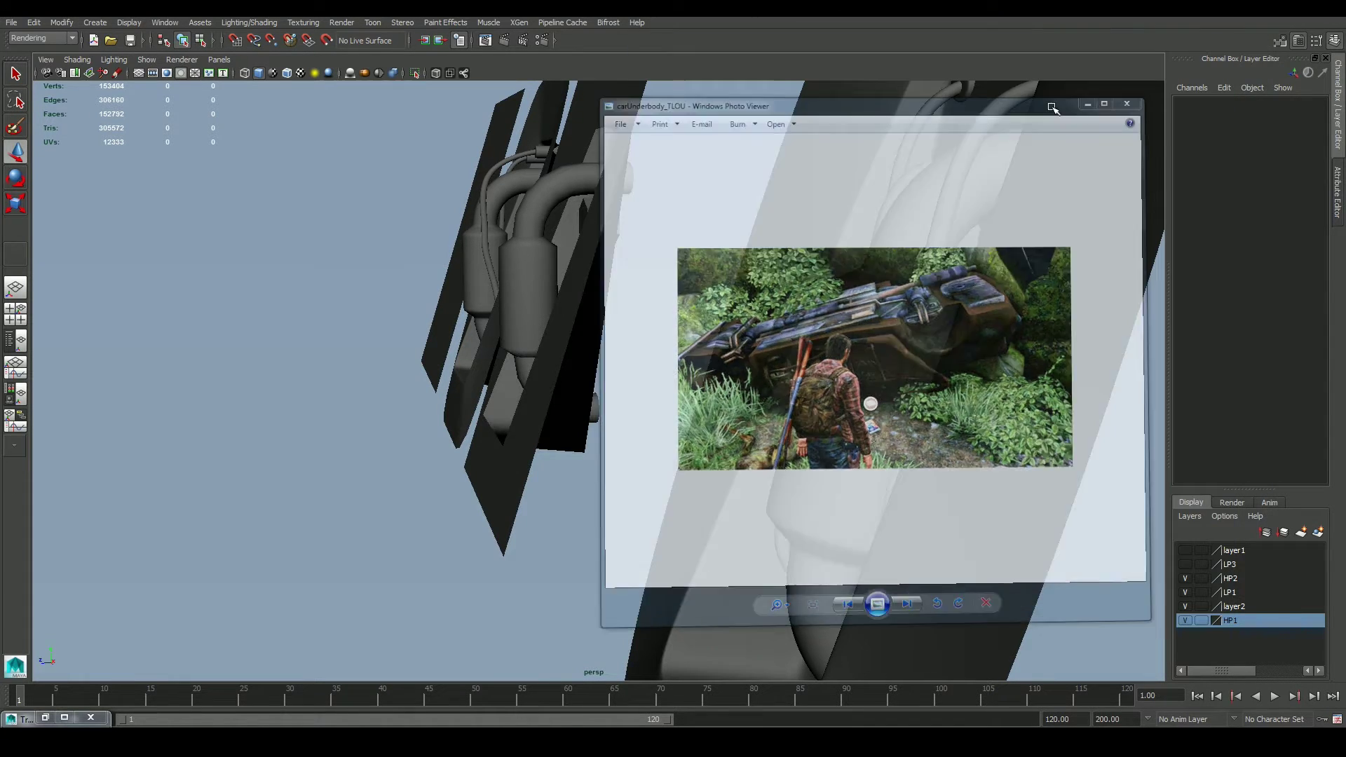
pyautogui.click(1197, 23)
# Step: Inspect the HP2 high-poly panel's wireframe, deselect it, and examine its recess and pipes from the side and front
pyautogui.keyDown('alt'); pyautogui.moveTo(967, 423); pyautogui.dragTo(695, 382); pyautogui.keyUp('alt')
pyautogui.click(841, 365)
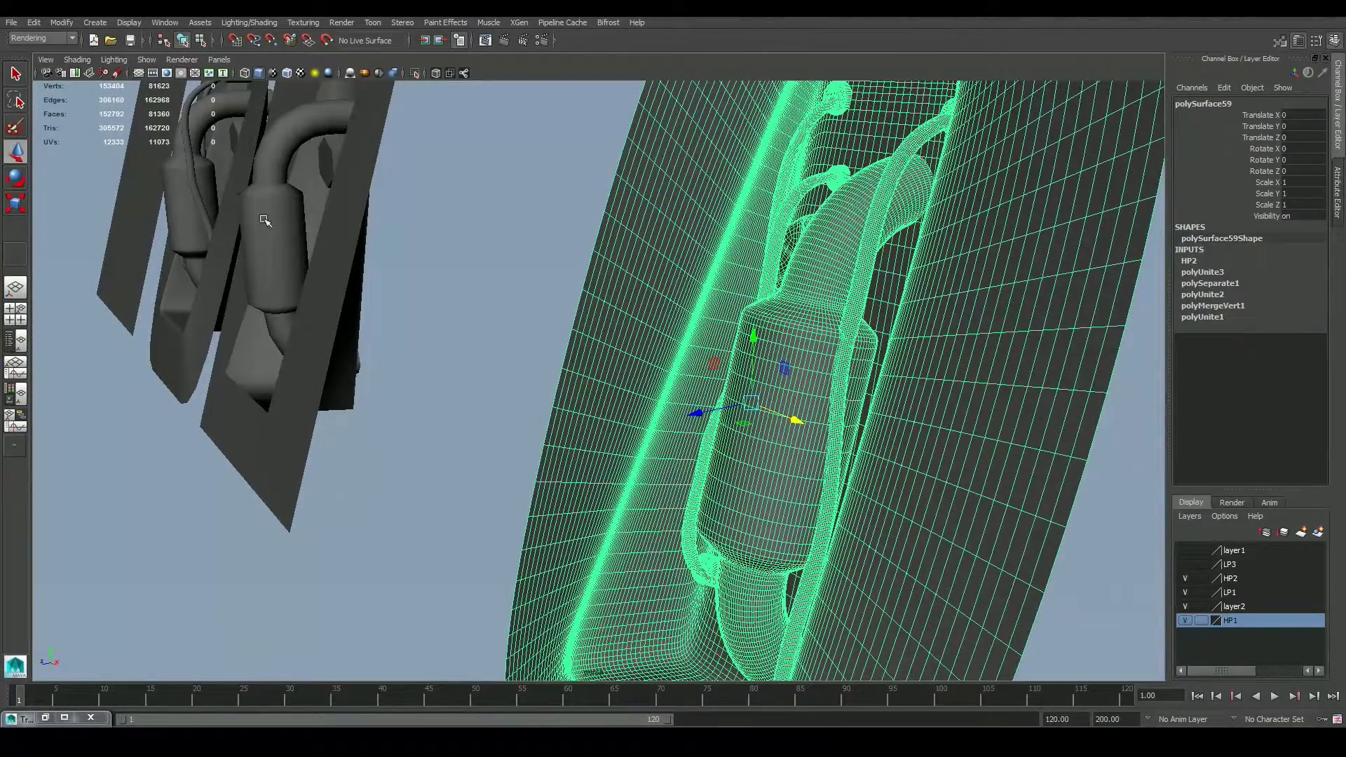
pyautogui.click(477, 366)
pyautogui.keyDown('alt'); pyautogui.moveTo(477, 366); pyautogui.dragTo(415, 173); pyautogui.keyUp('alt')
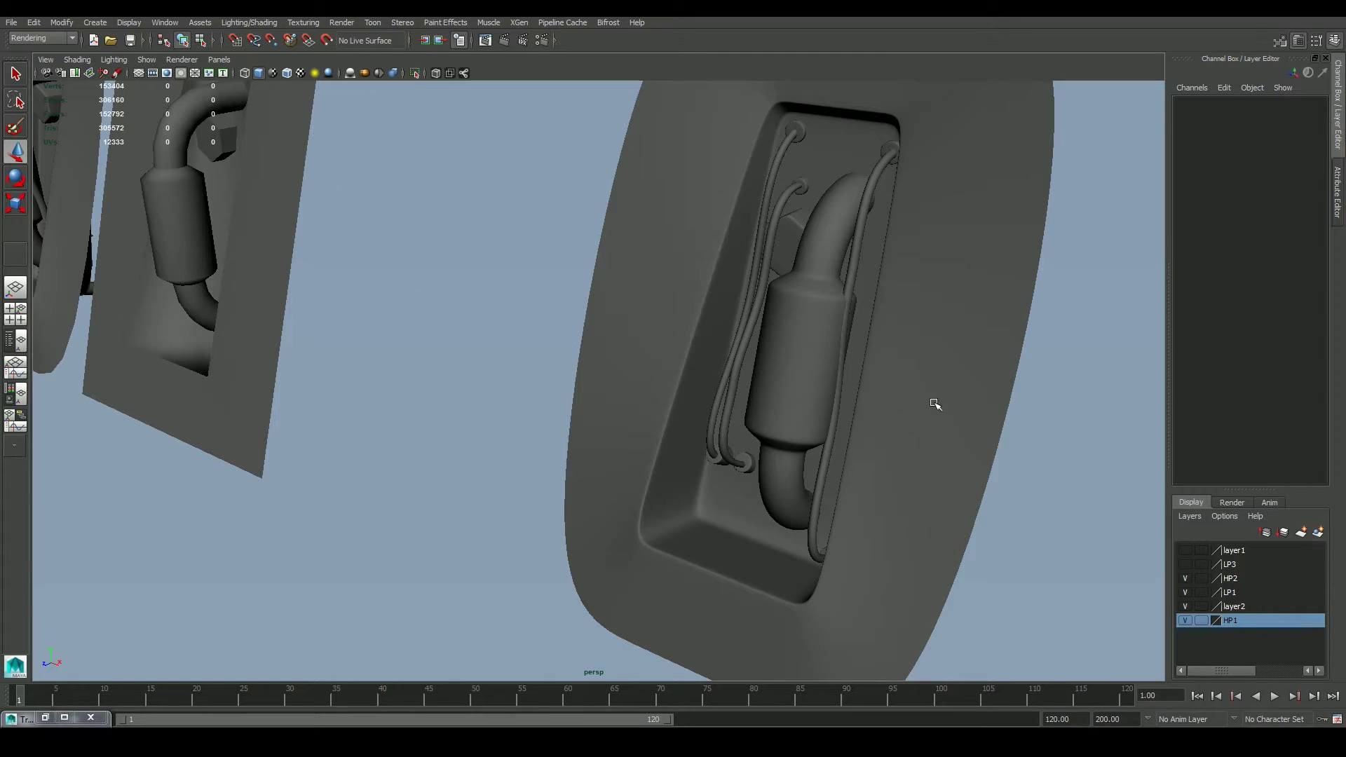
pyautogui.keyDown('alt'); pyautogui.moveTo(907, 418); pyautogui.dragTo(963, 423); pyautogui.keyUp('alt')
pyautogui.keyDown('alt'); pyautogui.moveTo(866, 300); pyautogui.dragTo(872, 400, button='middle'); pyautogui.keyUp('alt')
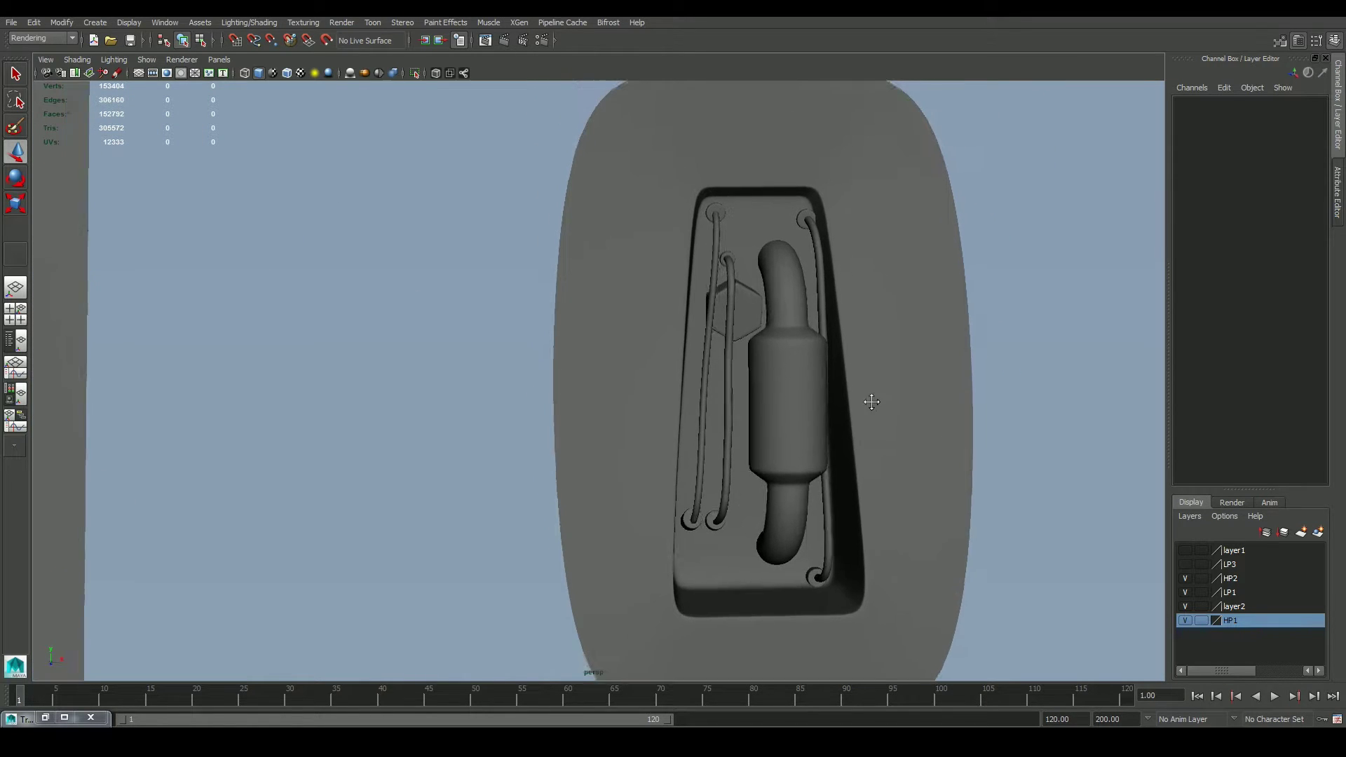
pyautogui.keyDown('alt'); pyautogui.moveTo(871, 400); pyautogui.dragTo(887, 405); pyautogui.keyUp('alt')
pyautogui.scroll(-3, 938, 421)
pyautogui.keyDown('alt'); pyautogui.moveTo(941, 424); pyautogui.dragTo(819, 415, button='middle'); pyautogui.keyUp('alt')
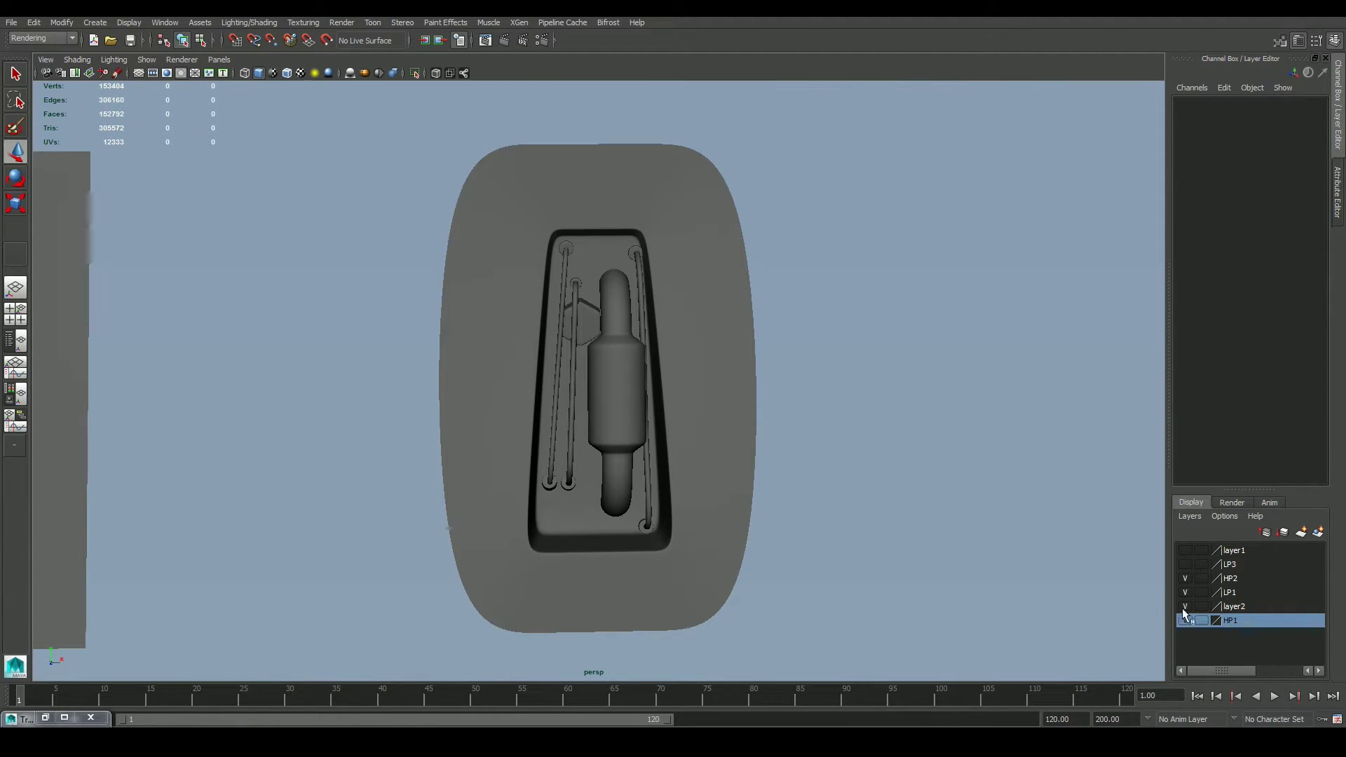
# Step: Show the LP3 layer beside the HP2 panel, turn on textured display and leave nothing selected
pyautogui.click(1185, 564)
pyautogui.keyDown('alt'); pyautogui.moveTo(931, 556); pyautogui.dragTo(768, 504, button='middle'); pyautogui.keyUp('alt')
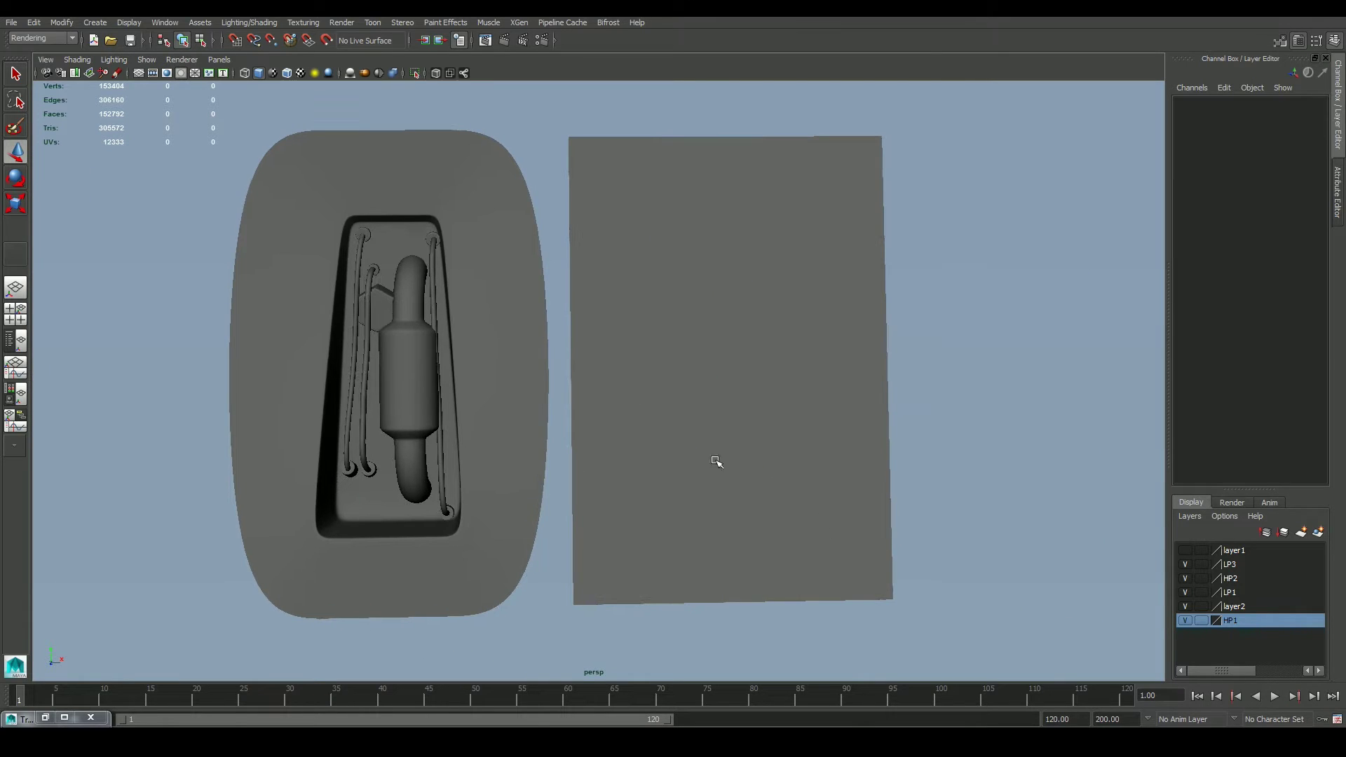
pyautogui.click(447, 350)
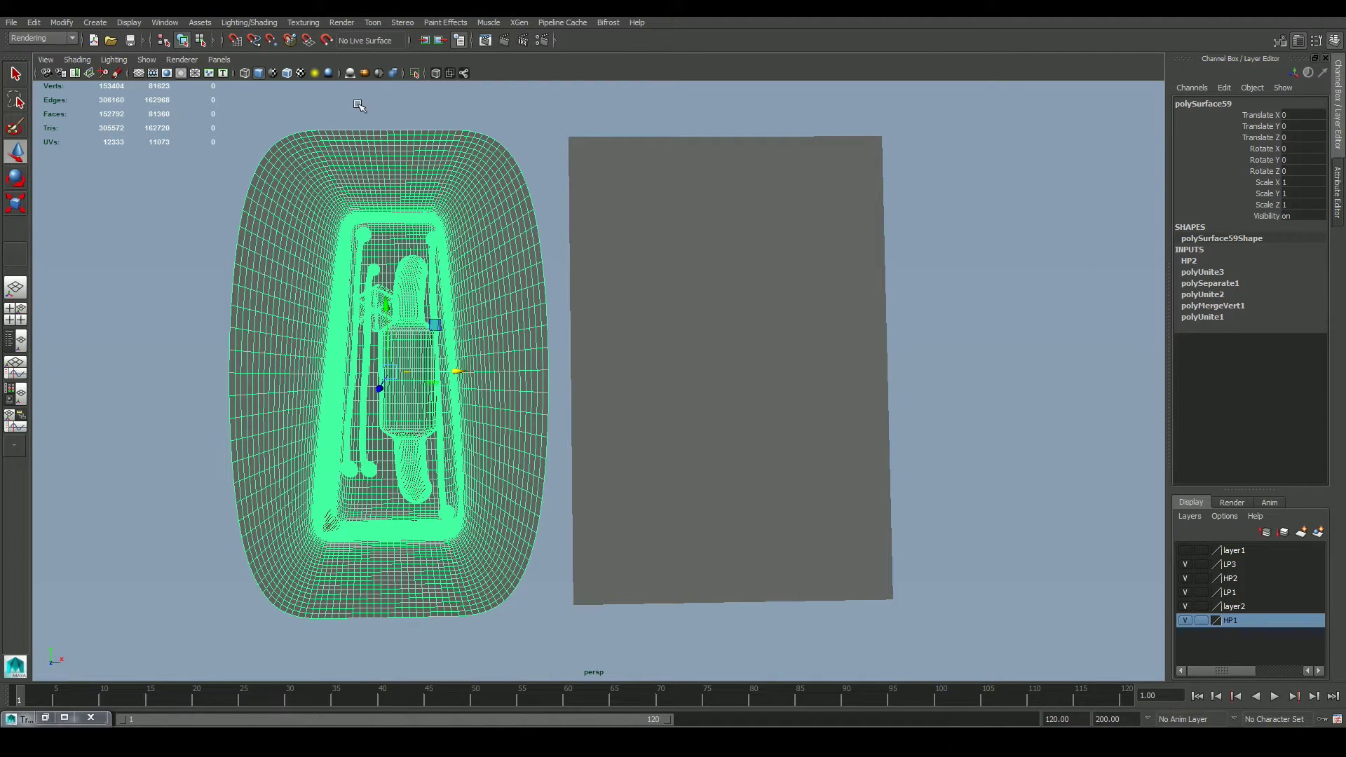
pyautogui.click(301, 76)
pyautogui.click(915, 409)
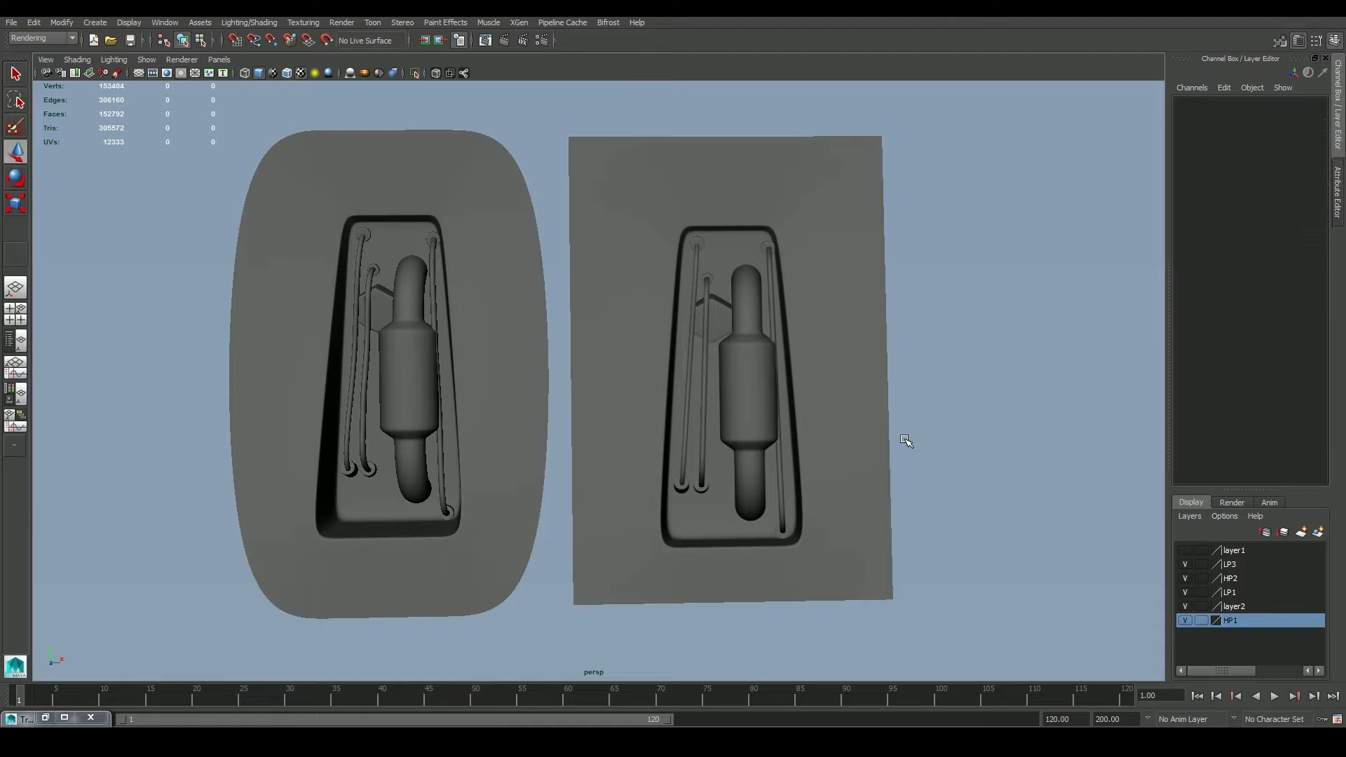
# Step: Compare the normal-mapped LP3 plane with the HP2 panel at an angle and survey the whole row of panels
pyautogui.moveTo(905, 440)
pyautogui.keyDown('alt'); pyautogui.mouseDown()
pyautogui.moveTo(634, 450)
pyautogui.moveTo(890, 429)
pyautogui.mouseUp(); pyautogui.keyUp('alt')
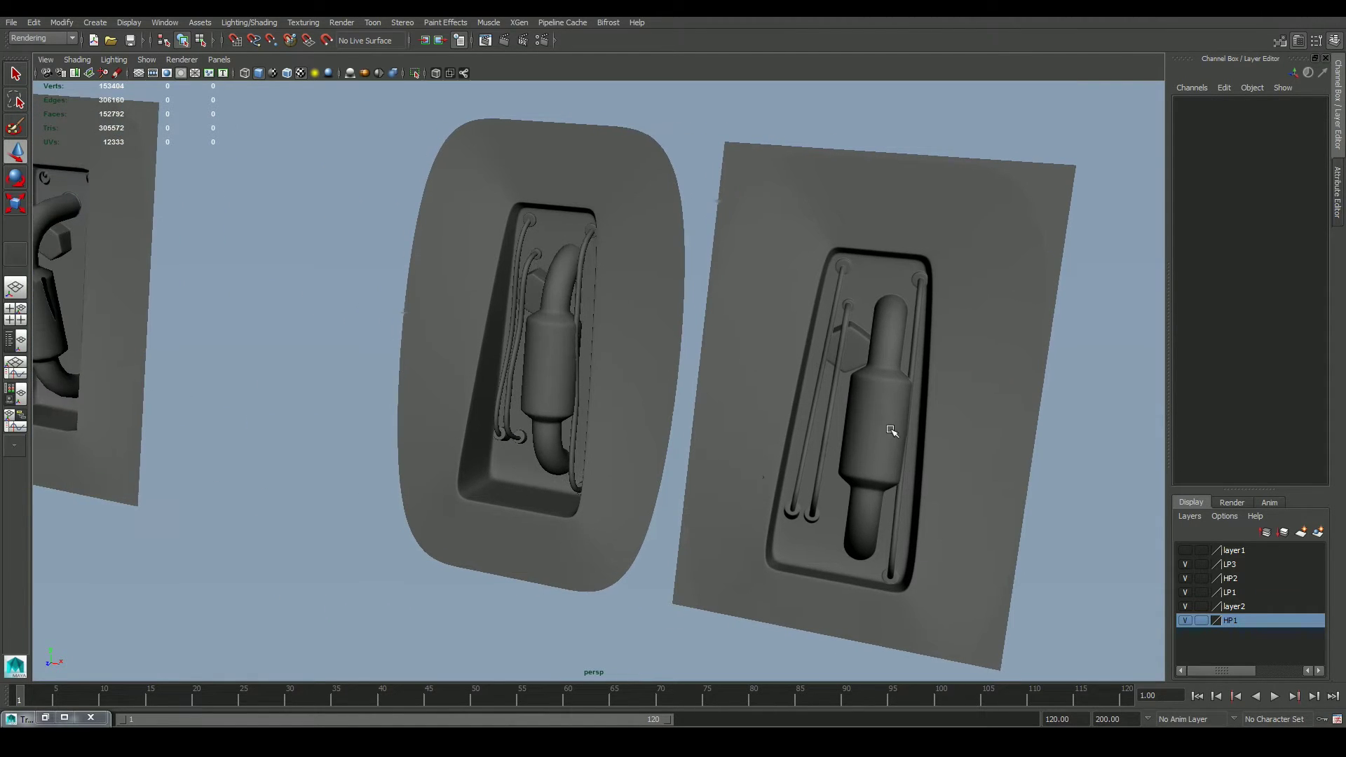
pyautogui.keyDown('alt'); pyautogui.moveTo(775, 484); pyautogui.dragTo(486, 469); pyautogui.keyUp('alt')
pyautogui.keyDown('alt'); pyautogui.moveTo(486, 469); pyautogui.dragTo(667, 474, button='middle'); pyautogui.keyUp('alt')
pyautogui.keyDown('alt'); pyautogui.moveTo(667, 475); pyautogui.dragTo(396, 479, button='right'); pyautogui.keyUp('alt')
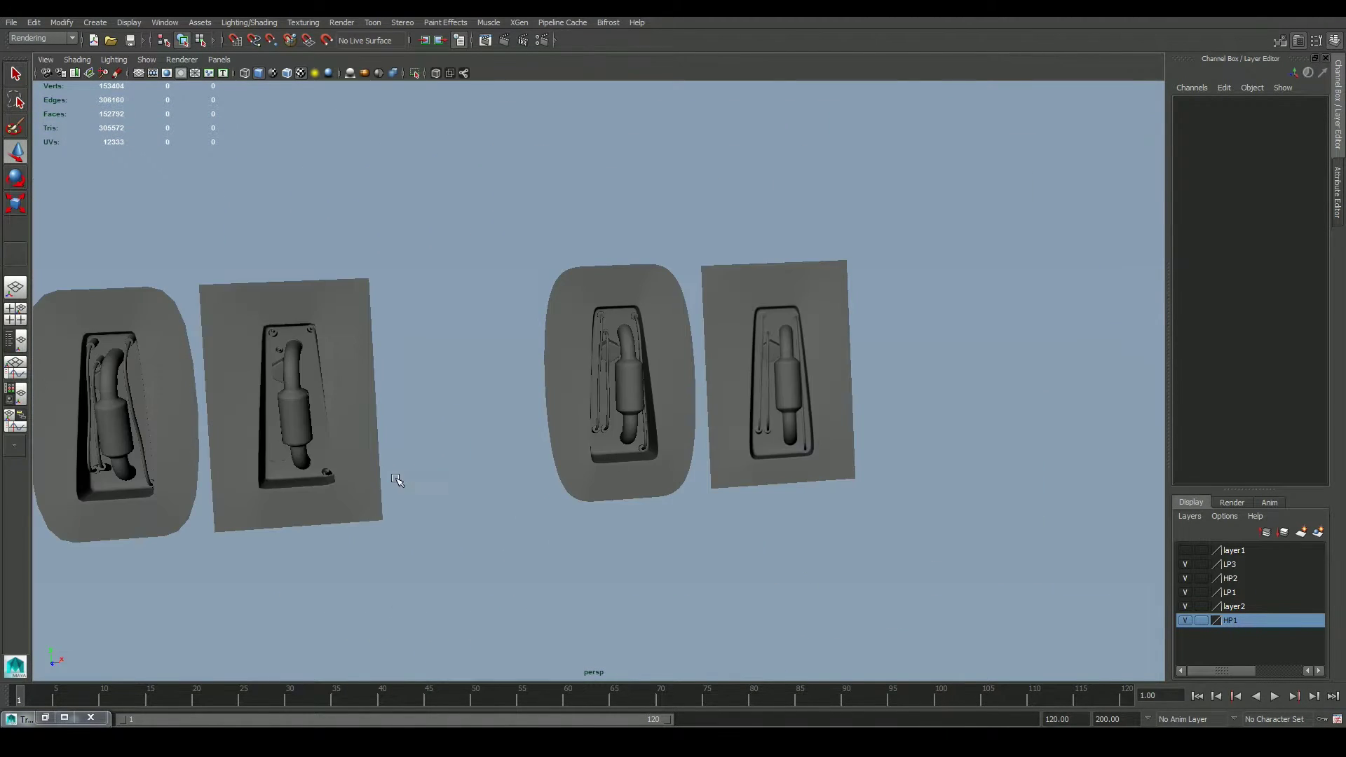
pyautogui.keyDown('alt'); pyautogui.moveTo(397, 480); pyautogui.dragTo(948, 415); pyautogui.keyUp('alt')
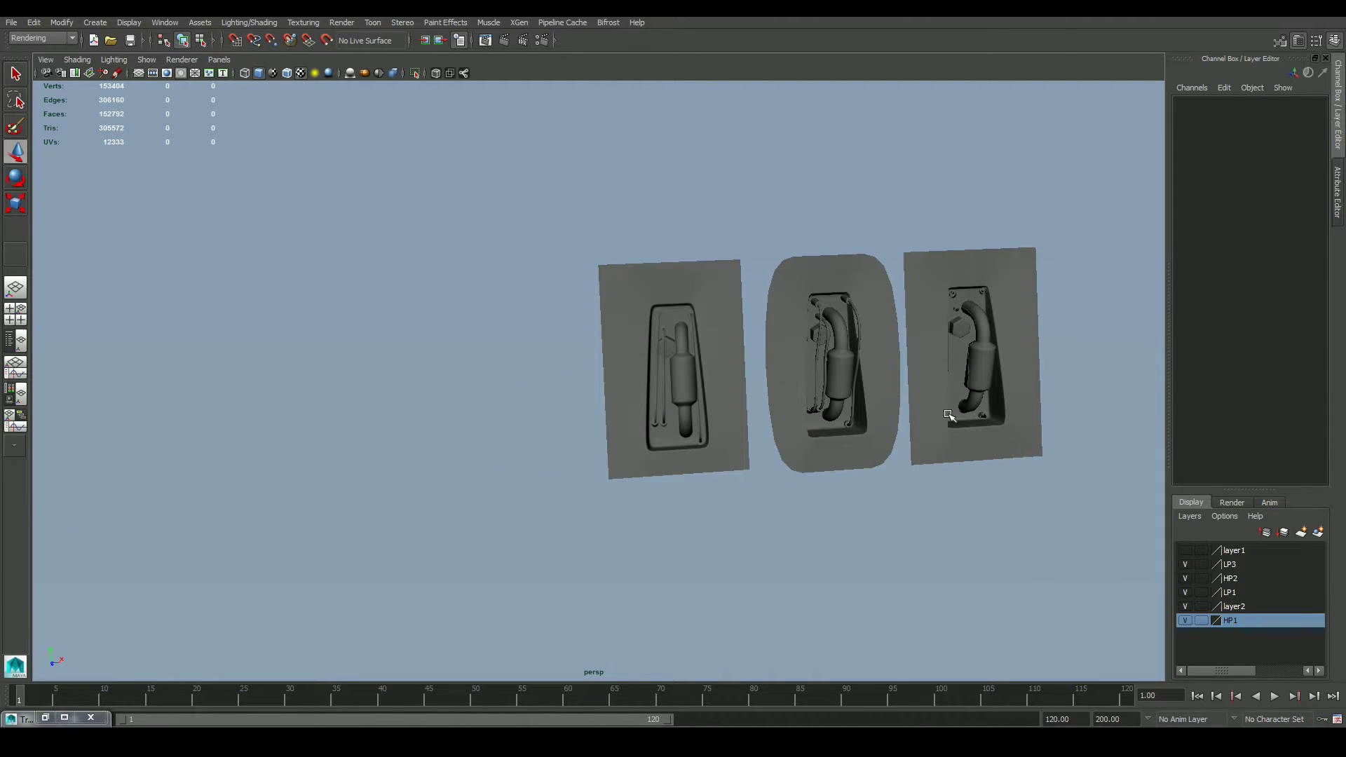
# Step: Select the normal-mapped flat plane beside the HP1 panel and examine its baked recess and pipe detail up close
pyautogui.keyDown('alt'); pyautogui.moveTo(833, 502); pyautogui.dragTo(928, 435, button='right'); pyautogui.keyUp('alt')
pyautogui.keyDown('alt'); pyautogui.moveTo(929, 435); pyautogui.dragTo(781, 462, button='middle'); pyautogui.keyUp('alt')
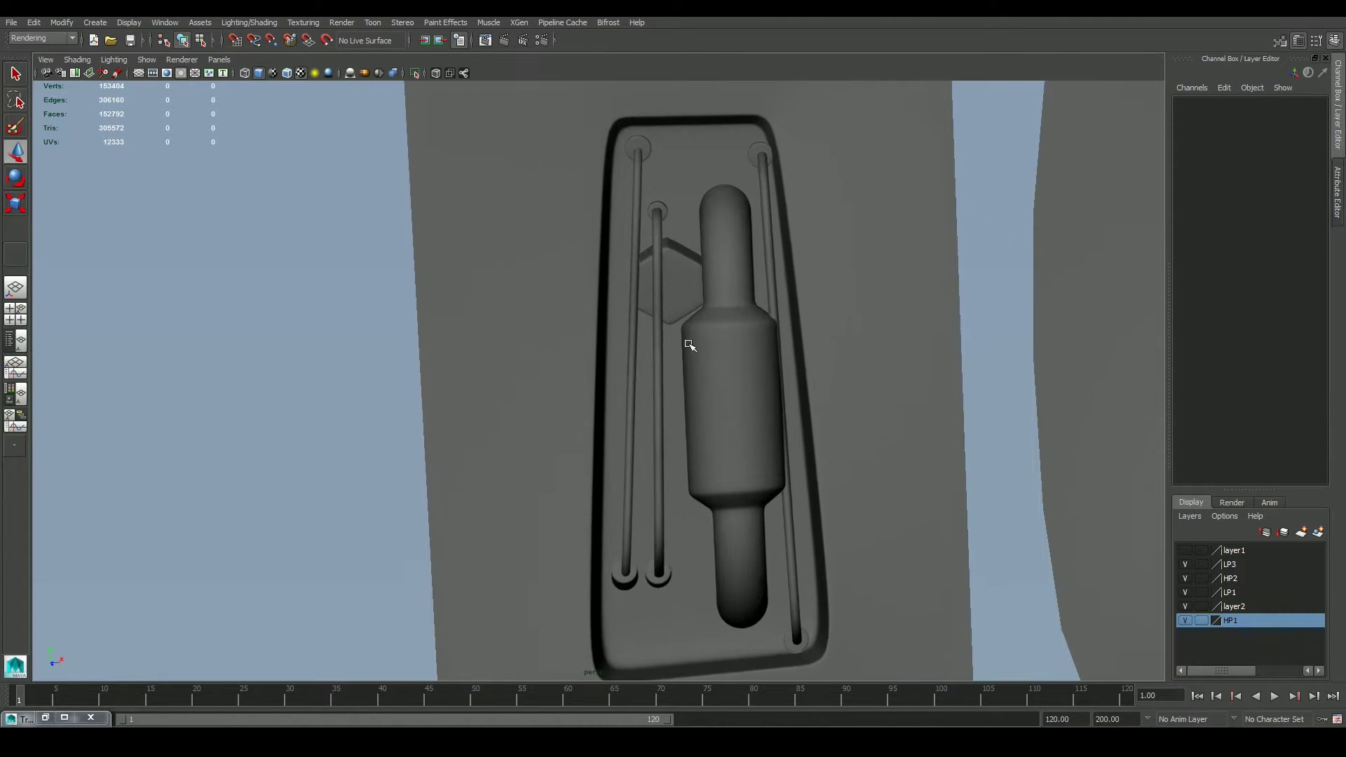
pyautogui.click(827, 423)
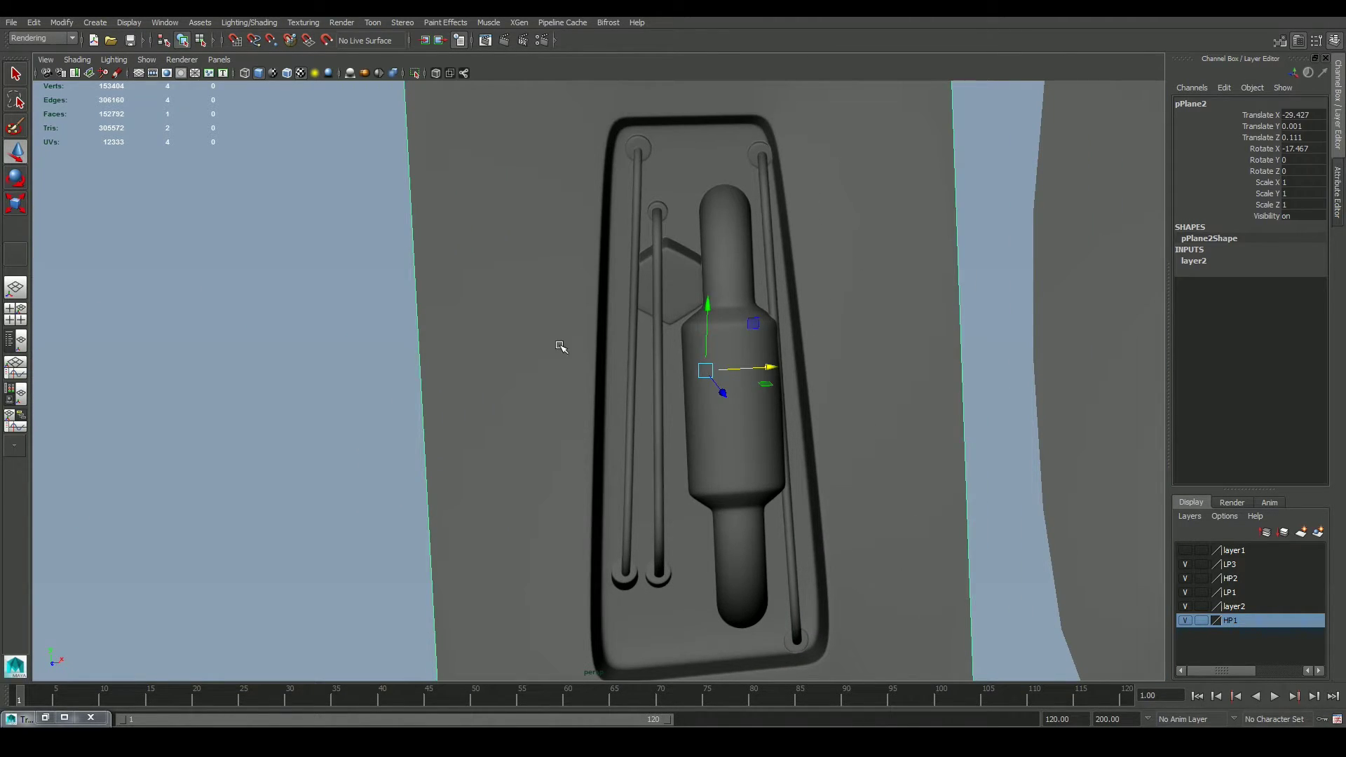
pyautogui.keyDown('alt'); pyautogui.moveTo(841, 444); pyautogui.dragTo(884, 427, button='right'); pyautogui.keyUp('alt')
pyautogui.keyDown('alt'); pyautogui.moveTo(884, 427); pyautogui.dragTo(701, 495, button='middle'); pyautogui.keyUp('alt')
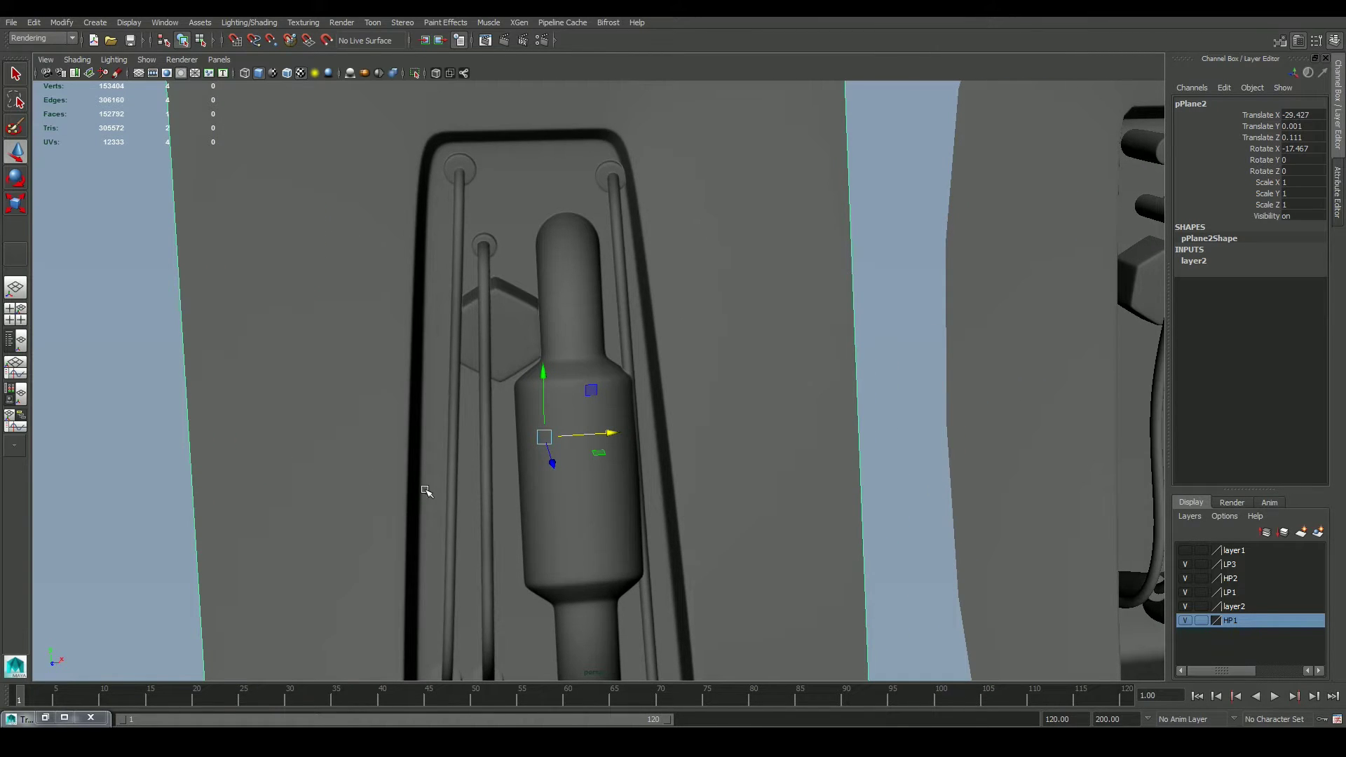
pyautogui.scroll(-3, 652, 421)
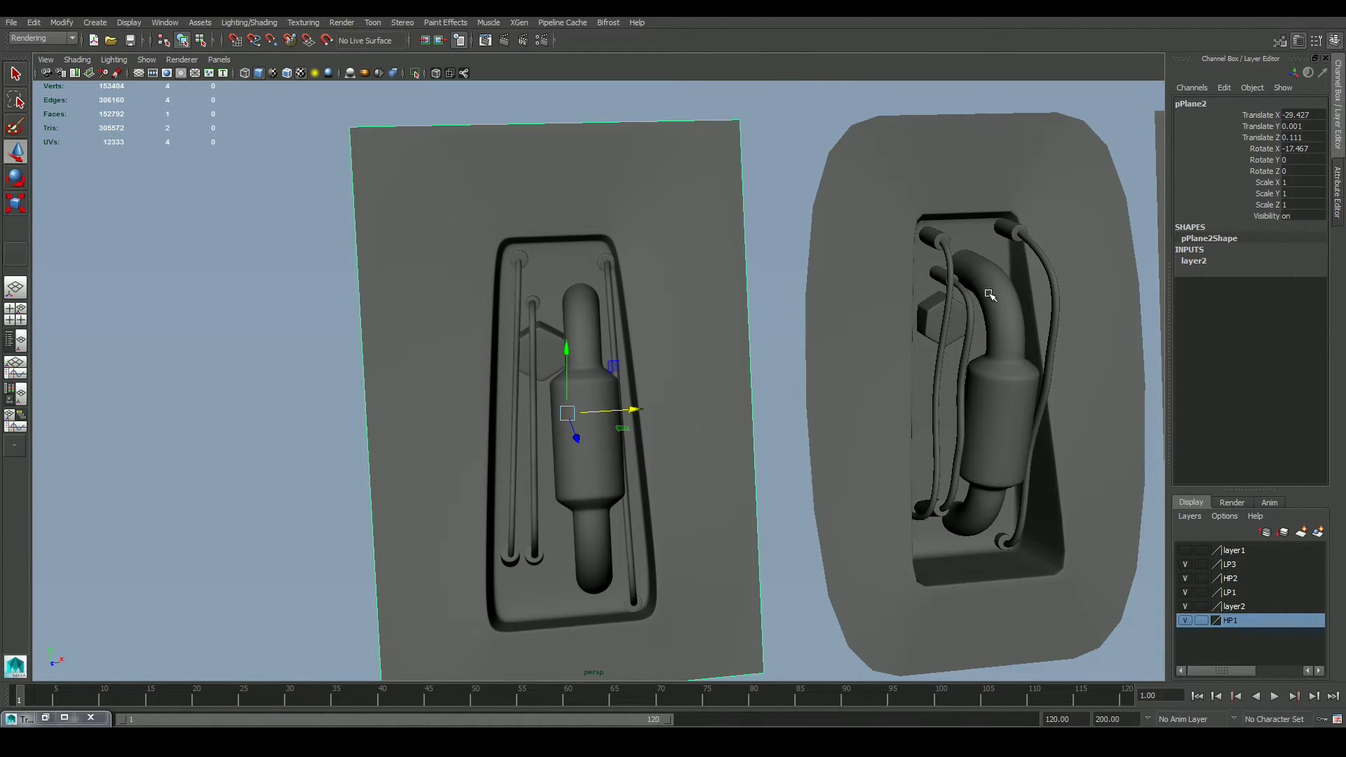
# Step: Clear the selection and compare the HP2 panel with the normal-mapped LP3 plane up close, from the front and side
pyautogui.scroll(-5, 936, 491)
pyautogui.scroll(1, 977, 481)
pyautogui.keyDown('alt'); pyautogui.moveTo(977, 481); pyautogui.dragTo(463, 493, button='middle'); pyautogui.keyUp('alt')
pyautogui.scroll(-1, 463, 492)
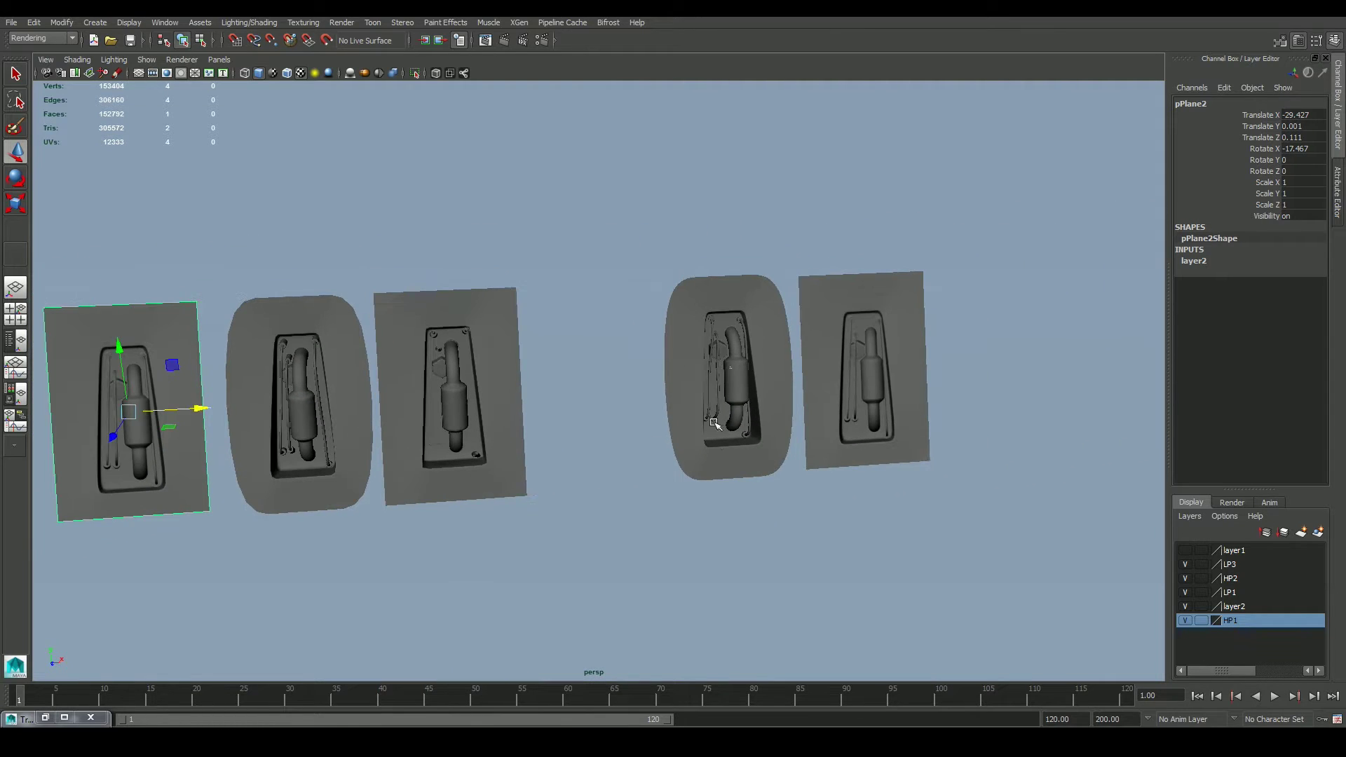
pyautogui.click(727, 375)
pyautogui.scroll(1, 652, 482)
pyautogui.keyDown('alt'); pyautogui.moveTo(652, 482); pyautogui.dragTo(666, 464, button='middle'); pyautogui.keyUp('alt')
pyautogui.click(650, 481)
pyautogui.keyDown('alt'); pyautogui.moveTo(650, 482); pyautogui.dragTo(797, 502); pyautogui.keyUp('alt')
pyautogui.scroll(1, 797, 502)
pyautogui.keyDown('alt'); pyautogui.moveTo(796, 502); pyautogui.dragTo(582, 472, button='middle'); pyautogui.keyUp('alt')
pyautogui.scroll(5, 595, 416)
pyautogui.scroll(5, 570, 405)
pyautogui.scroll(-2, 701, 421)
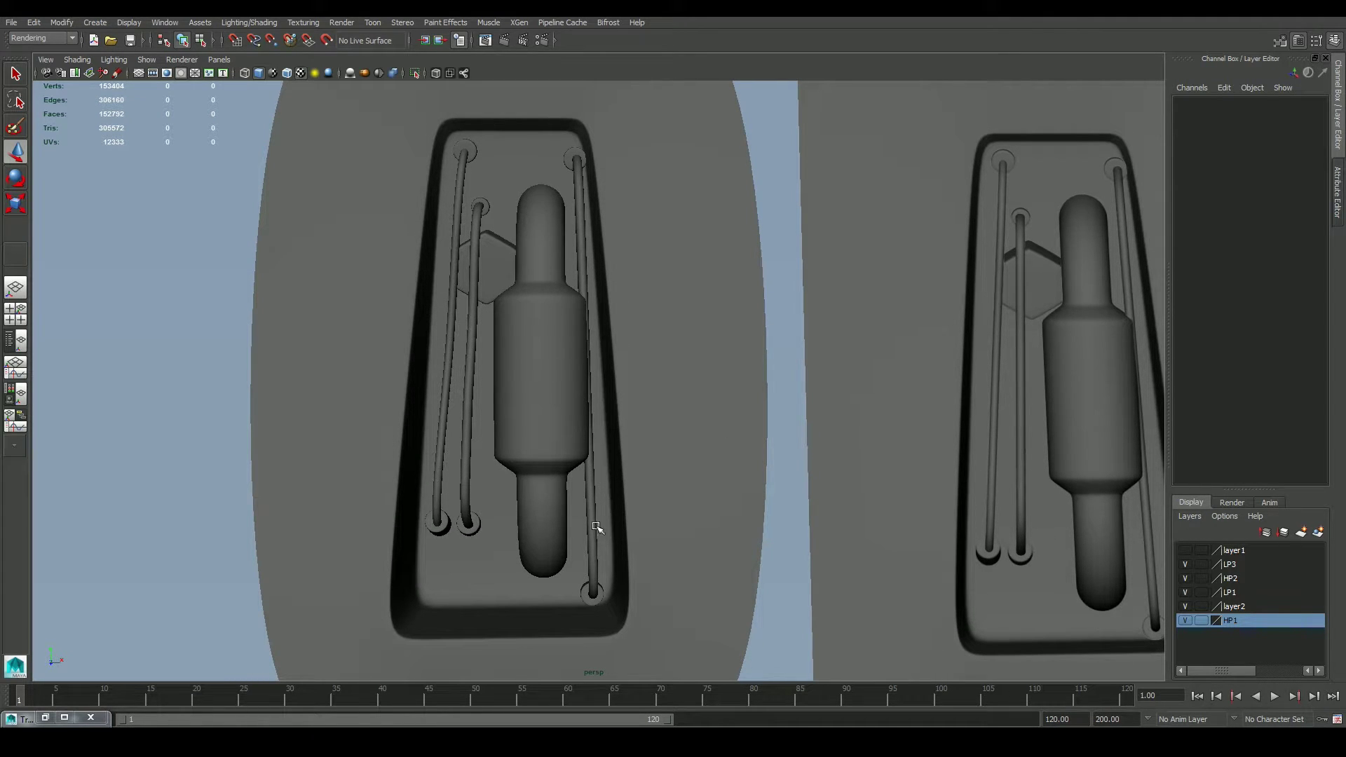
pyautogui.keyDown('alt'); pyautogui.moveTo(761, 477); pyautogui.dragTo(617, 285); pyautogui.keyUp('alt')
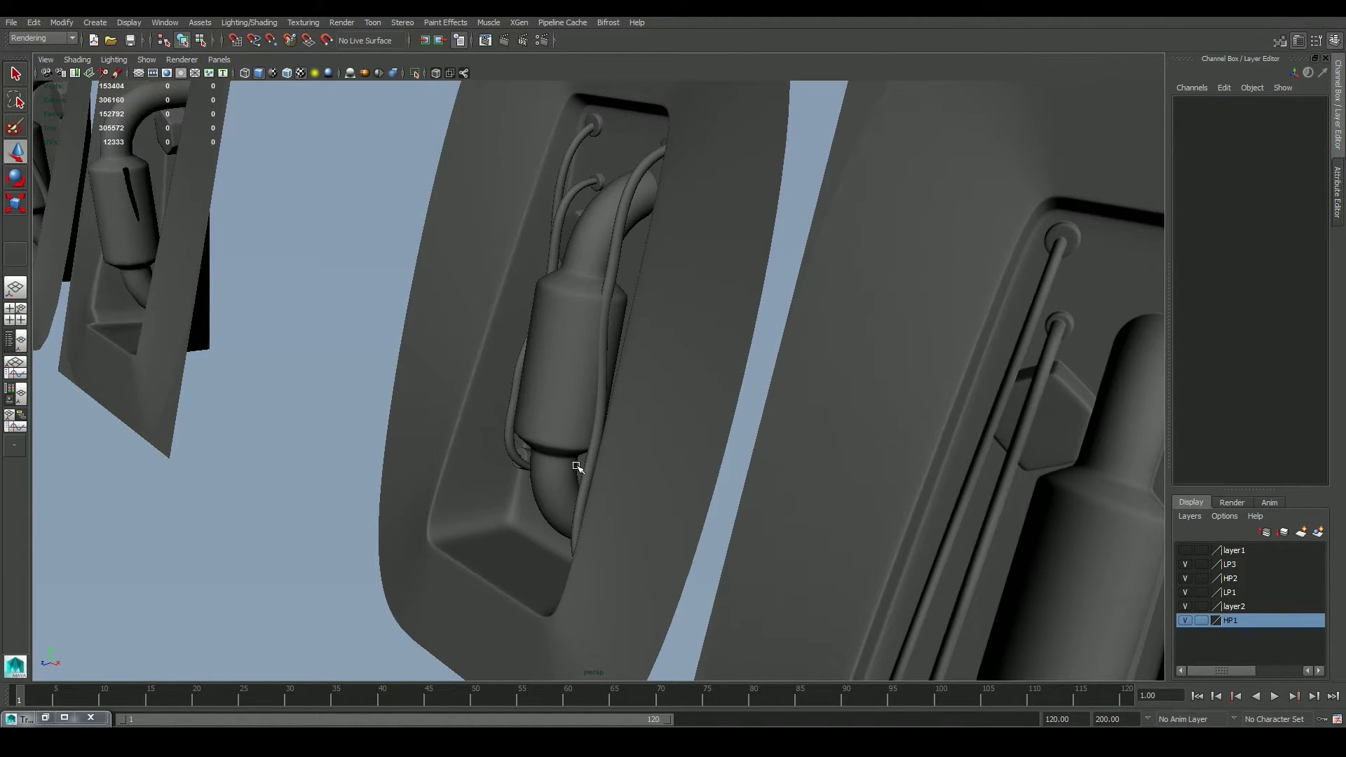
pyautogui.scroll(-10, 554, 456)
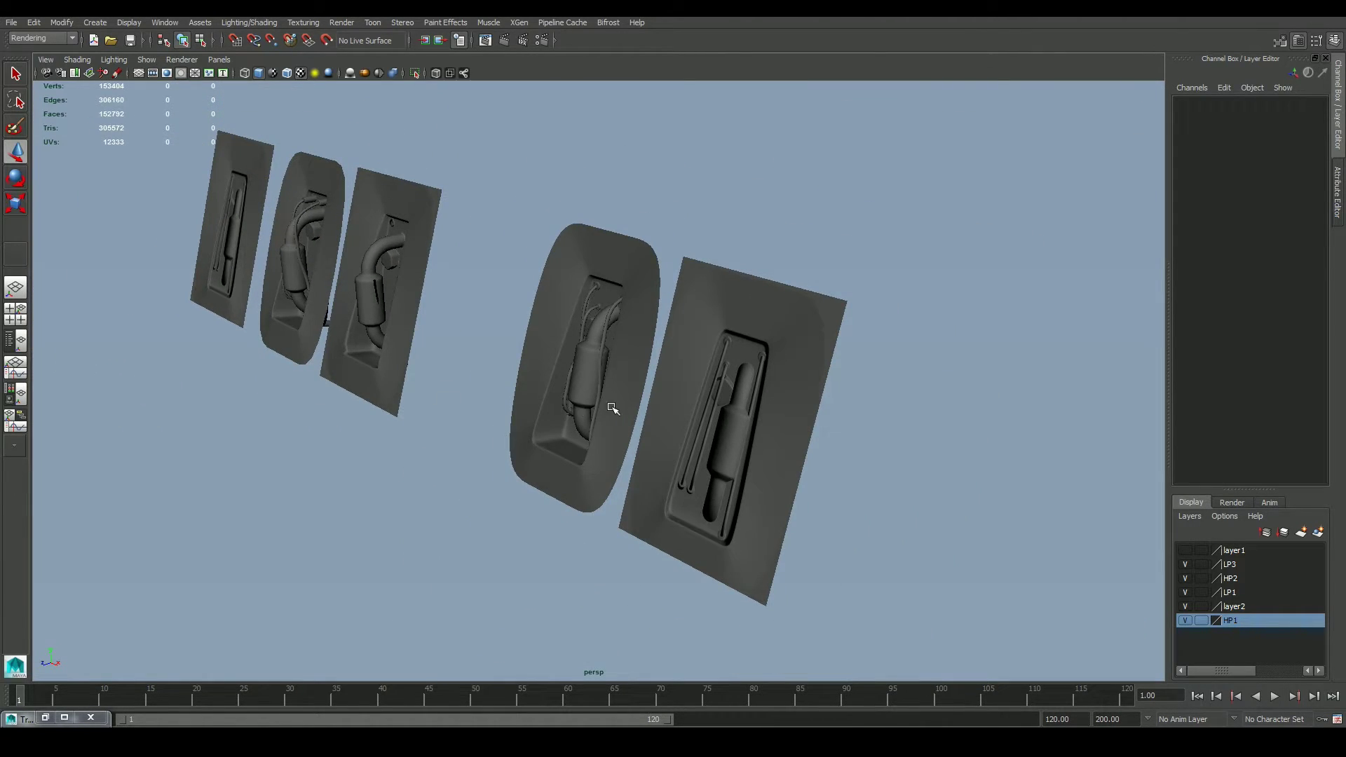
# Step: Select the HP1 panel, survey the row of panels from the front and leave nothing selected
pyautogui.click(302, 254)
pyautogui.keyDown('alt'); pyautogui.moveTo(348, 351); pyautogui.dragTo(535, 390); pyautogui.keyUp('alt')
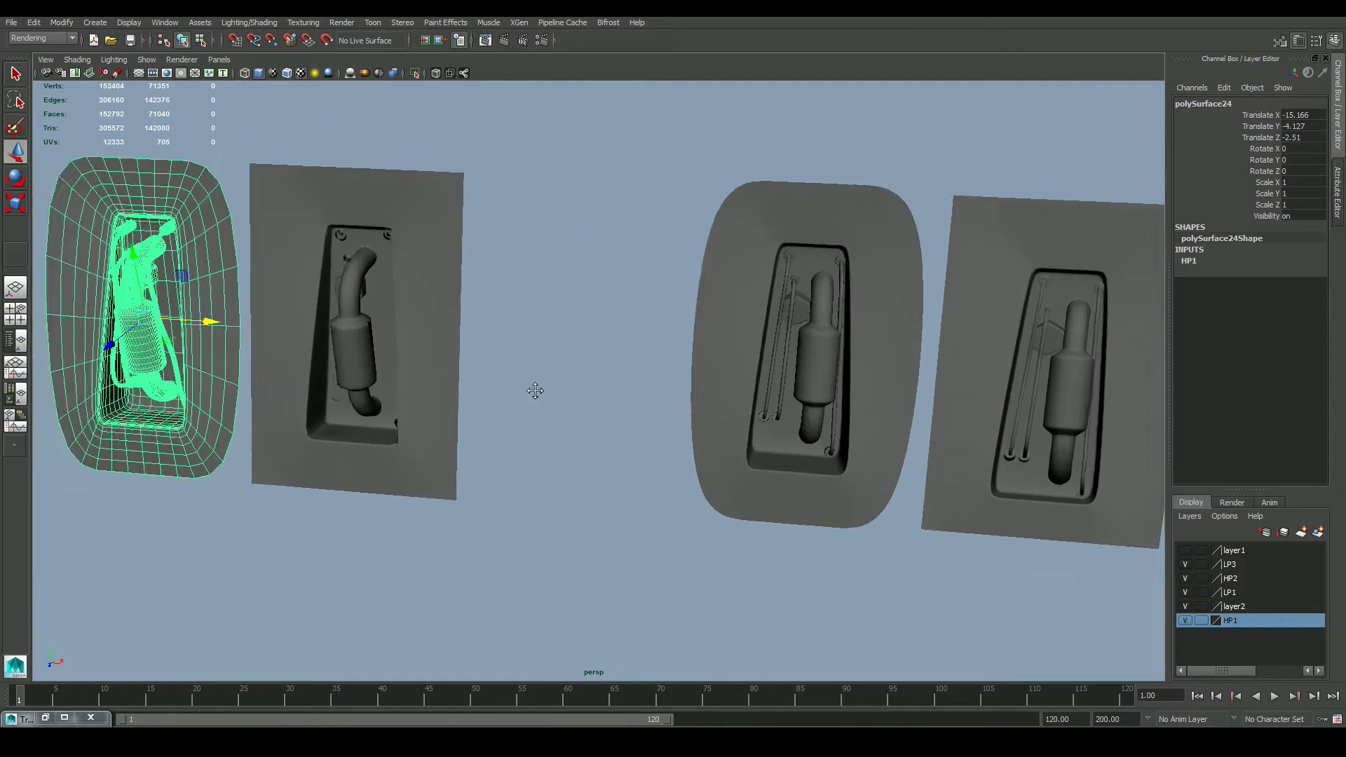
pyautogui.keyDown('alt'); pyautogui.moveTo(535, 391); pyautogui.dragTo(882, 441, button='middle'); pyautogui.keyUp('alt')
pyautogui.click(556, 586)
pyautogui.keyDown('alt'); pyautogui.moveTo(582, 480); pyautogui.dragTo(701, 432, button='middle'); pyautogui.keyUp('alt')
pyautogui.keyDown('alt'); pyautogui.moveTo(701, 431); pyautogui.dragTo(838, 455, button='right'); pyautogui.keyUp('alt')
pyautogui.keyDown('alt'); pyautogui.moveTo(838, 455); pyautogui.dragTo(404, 326); pyautogui.keyUp('alt')
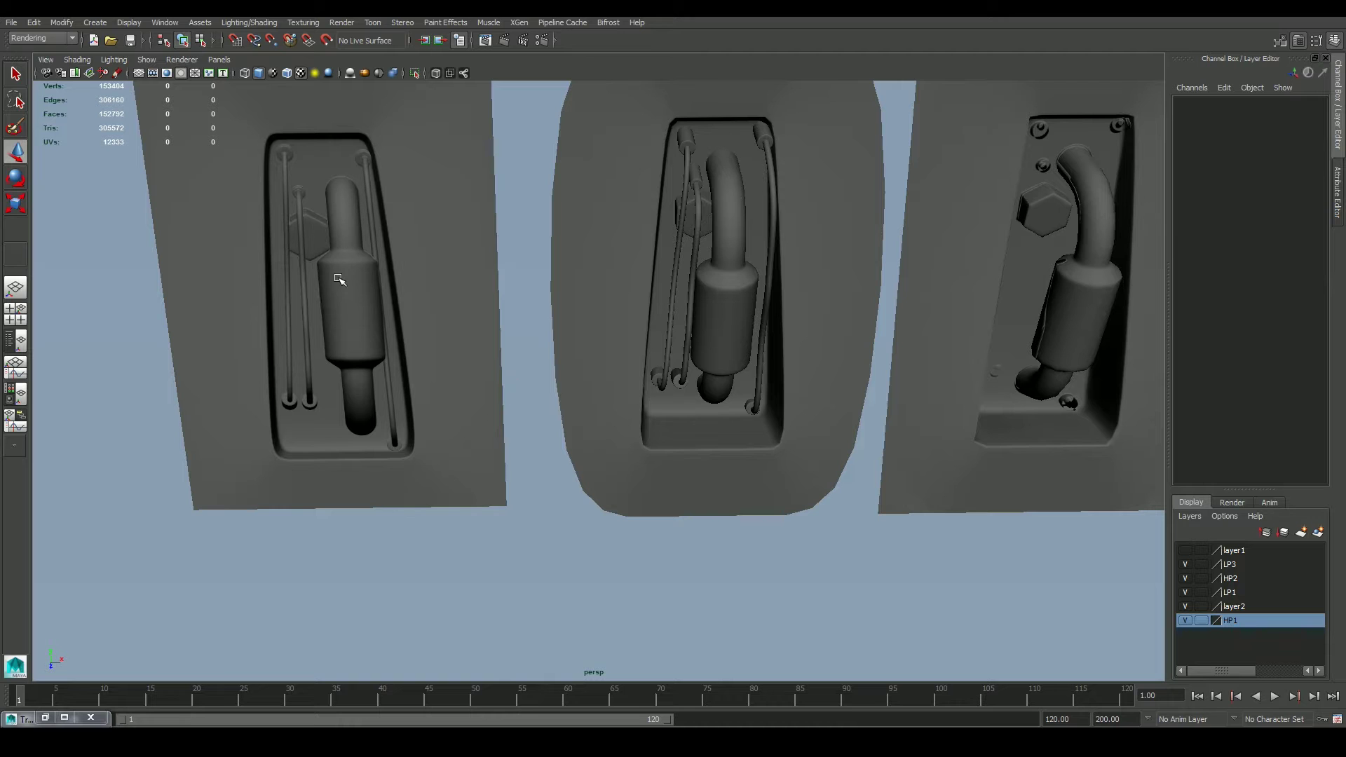
# Step: Examine the HP1 panel's pipes and recess up close and compare them with the normal-mapped flat plane and low-poly panel beside it
pyautogui.moveTo(761, 373)
pyautogui.keyDown('alt'); pyautogui.mouseDown()
pyautogui.moveTo(692, 448)
pyautogui.moveTo(688, 421)
pyautogui.moveTo(697, 442)
pyautogui.moveTo(779, 445)
pyautogui.moveTo(773, 411)
pyautogui.moveTo(764, 472)
pyautogui.moveTo(754, 392)
pyautogui.mouseUp(); pyautogui.keyUp('alt')
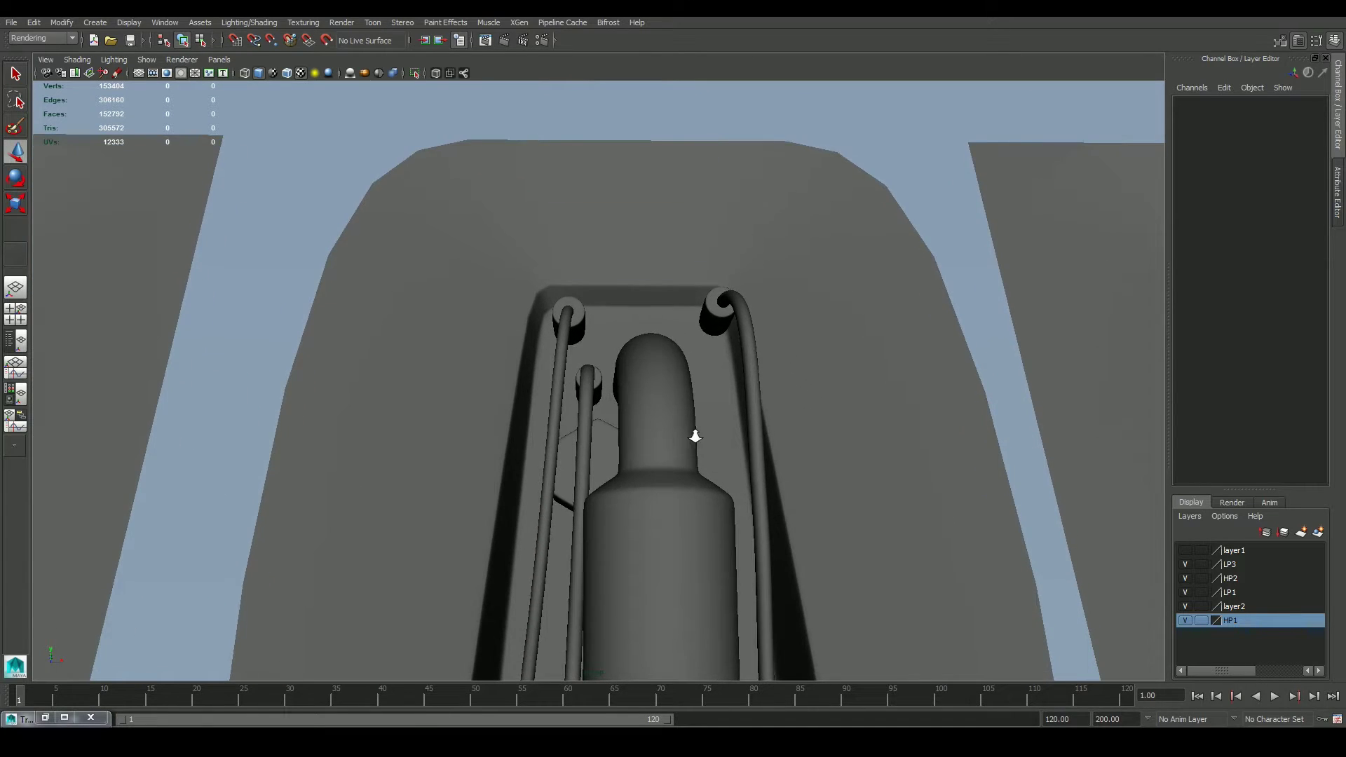
pyautogui.keyDown('alt'); pyautogui.moveTo(695, 436); pyautogui.dragTo(512, 471, button='right'); pyautogui.keyUp('alt')
pyautogui.keyDown('alt'); pyautogui.moveTo(431, 483); pyautogui.dragTo(653, 490, button='middle'); pyautogui.keyUp('alt')
pyautogui.keyDown('alt'); pyautogui.moveTo(652, 490); pyautogui.dragTo(602, 527); pyautogui.keyUp('alt')
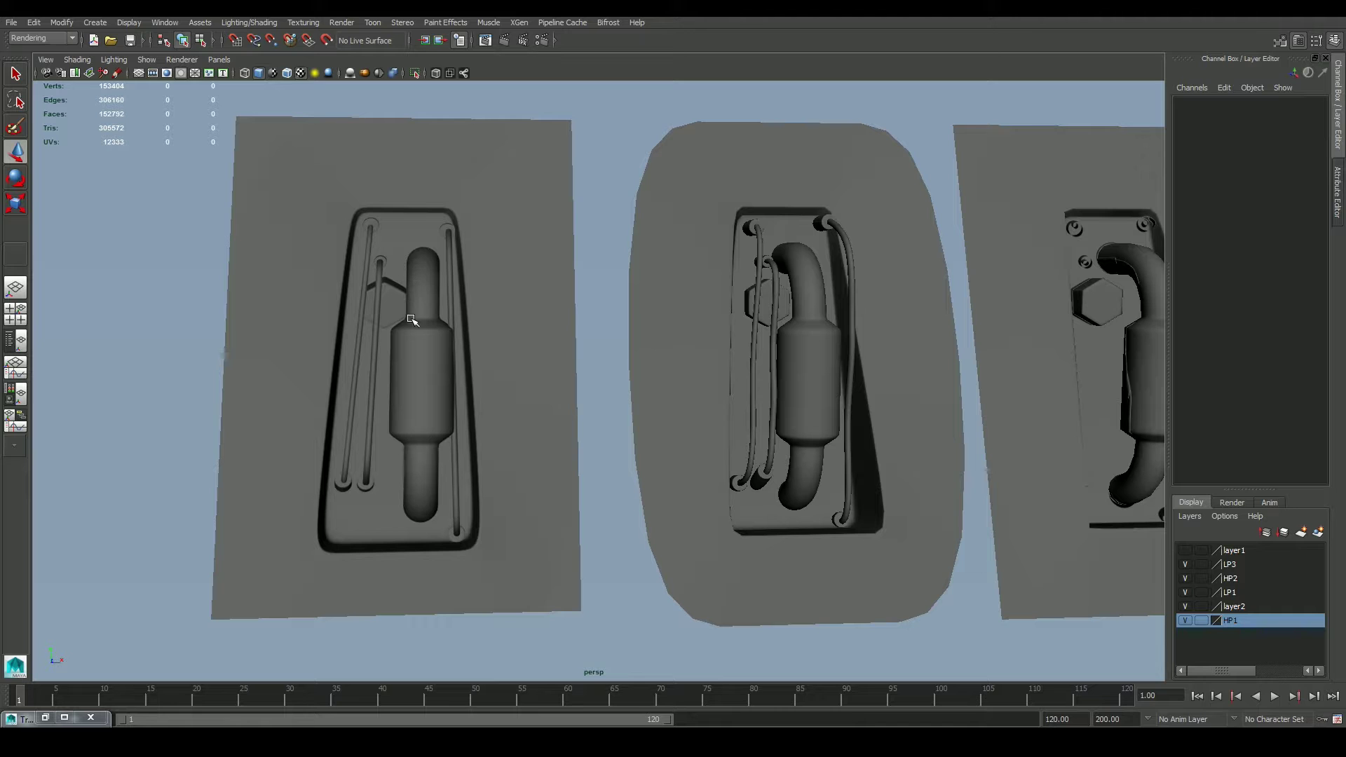
pyautogui.scroll(1, 925, 392)
pyautogui.keyDown('alt'); pyautogui.moveTo(866, 402); pyautogui.dragTo(586, 427, button='middle'); pyautogui.keyUp('alt')
pyautogui.keyDown('alt'); pyautogui.moveTo(586, 427); pyautogui.dragTo(693, 422); pyautogui.keyUp('alt')
pyautogui.scroll(3, 669, 332)
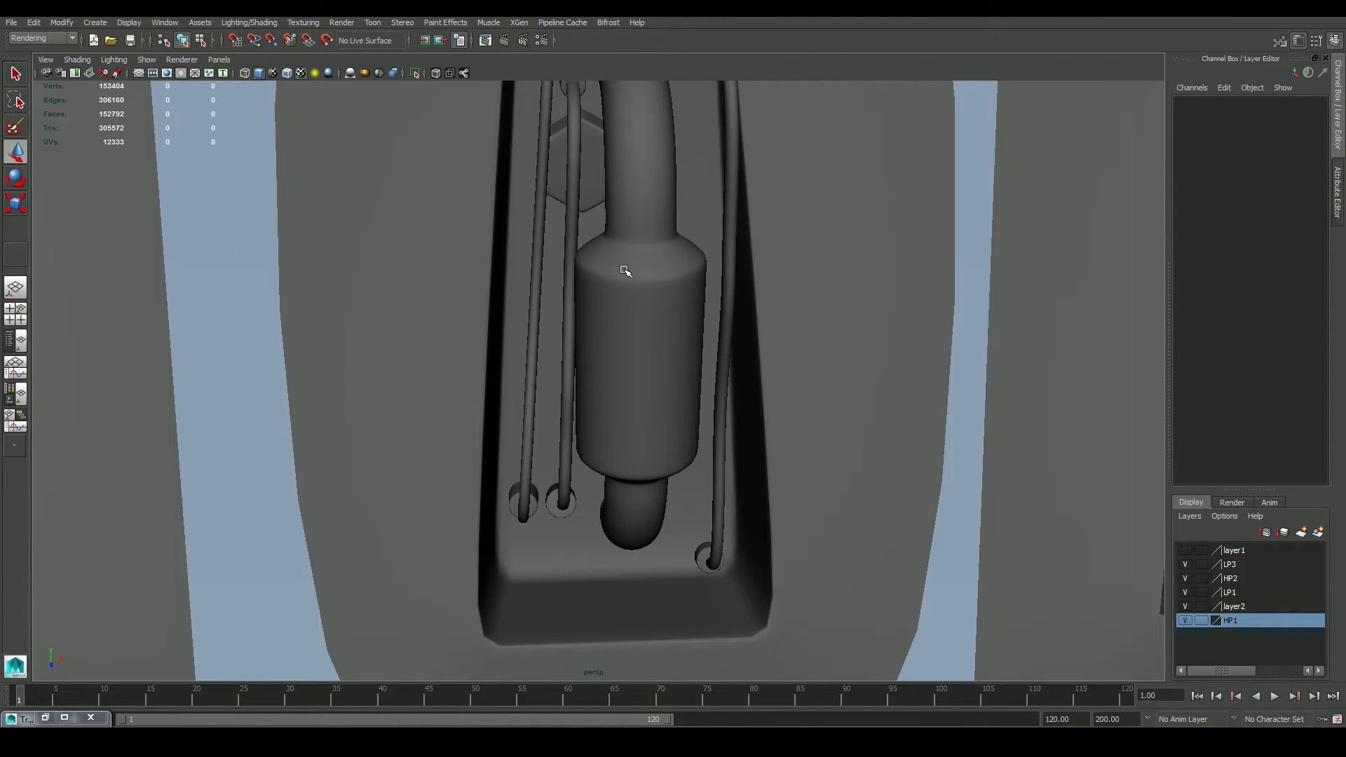
pyautogui.scroll(-7, 833, 473)
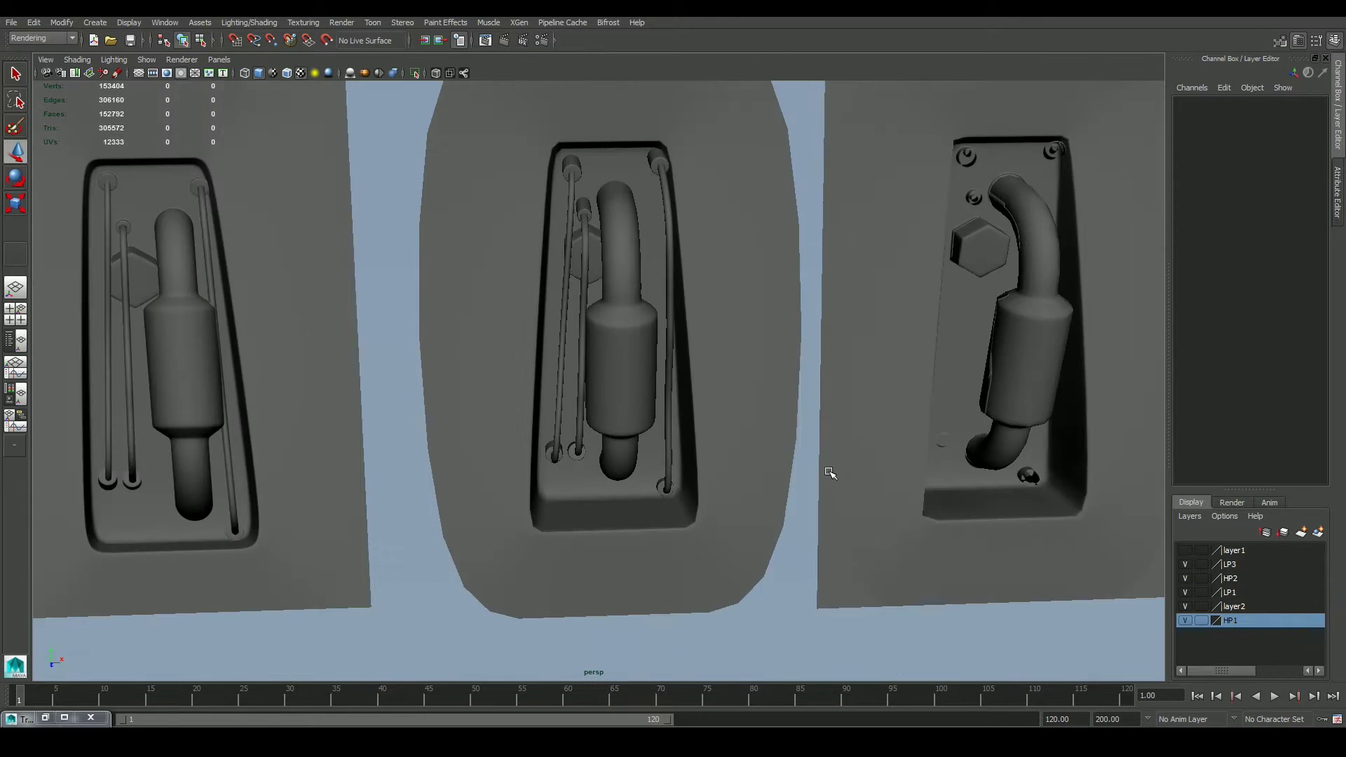
# Step: Compare the HP2 panel with the normal-mapped LP3 plane, from the front and at an angle
pyautogui.scroll(1, 926, 434)
pyautogui.keyDown('alt'); pyautogui.moveTo(926, 434); pyautogui.dragTo(427, 399, button='middle'); pyautogui.keyUp('alt')
pyautogui.scroll(4, 729, 397)
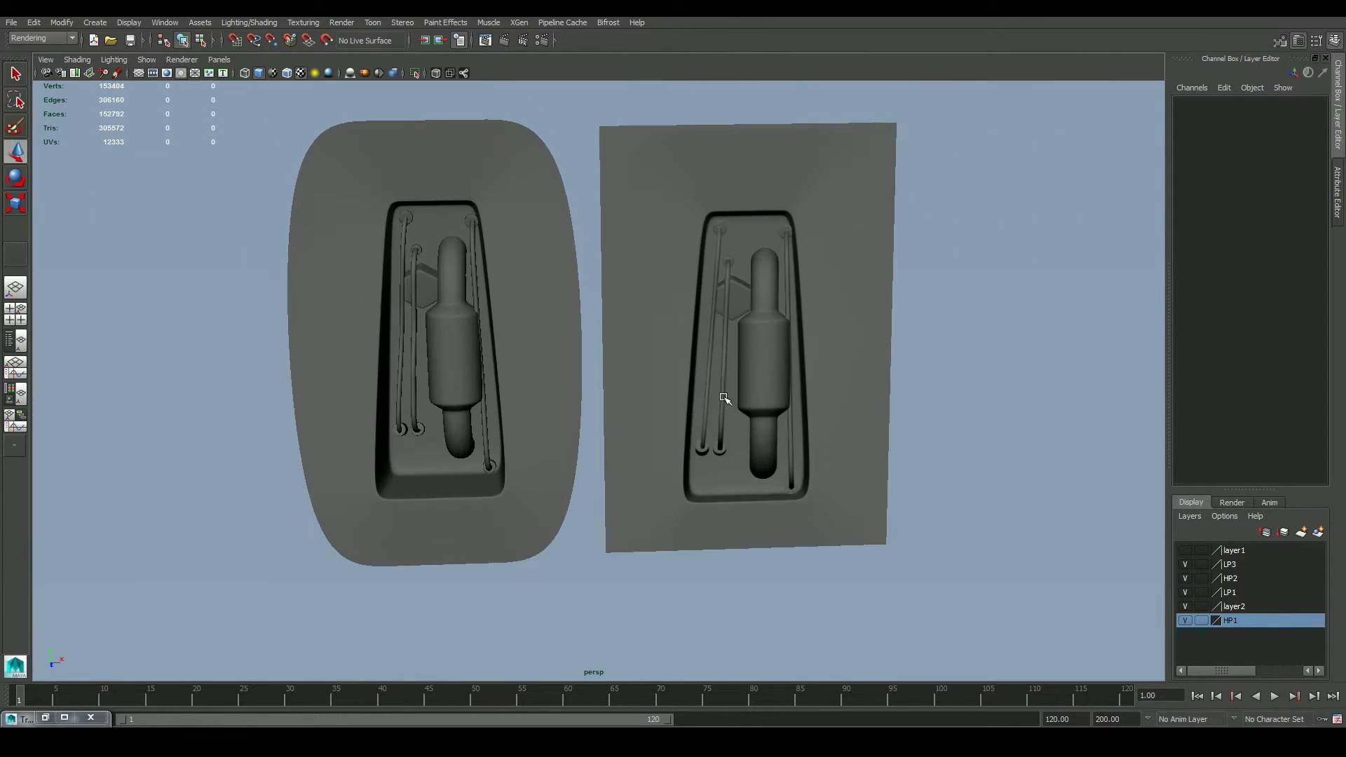
pyautogui.scroll(1, 865, 451)
pyautogui.keyDown('alt'); pyautogui.moveTo(865, 451); pyautogui.dragTo(713, 502, button='middle'); pyautogui.keyUp('alt')
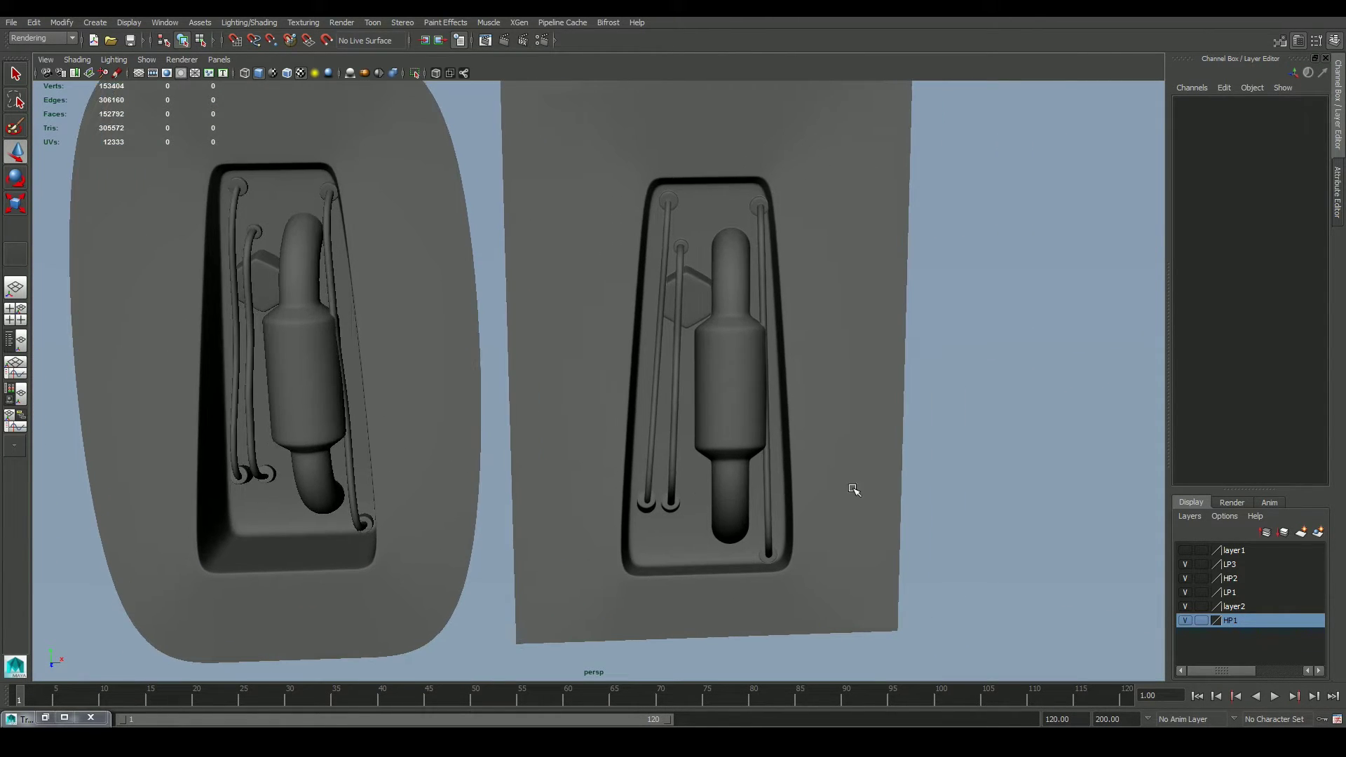
pyautogui.moveTo(854, 490)
pyautogui.keyDown('alt'); pyautogui.mouseDown()
pyautogui.moveTo(772, 475)
pyautogui.moveTo(875, 493)
pyautogui.mouseUp(); pyautogui.keyUp('alt')
pyautogui.scroll(2, 896, 495)
pyautogui.keyDown('alt'); pyautogui.moveTo(896, 495); pyautogui.dragTo(555, 419, button='middle'); pyautogui.keyUp('alt')
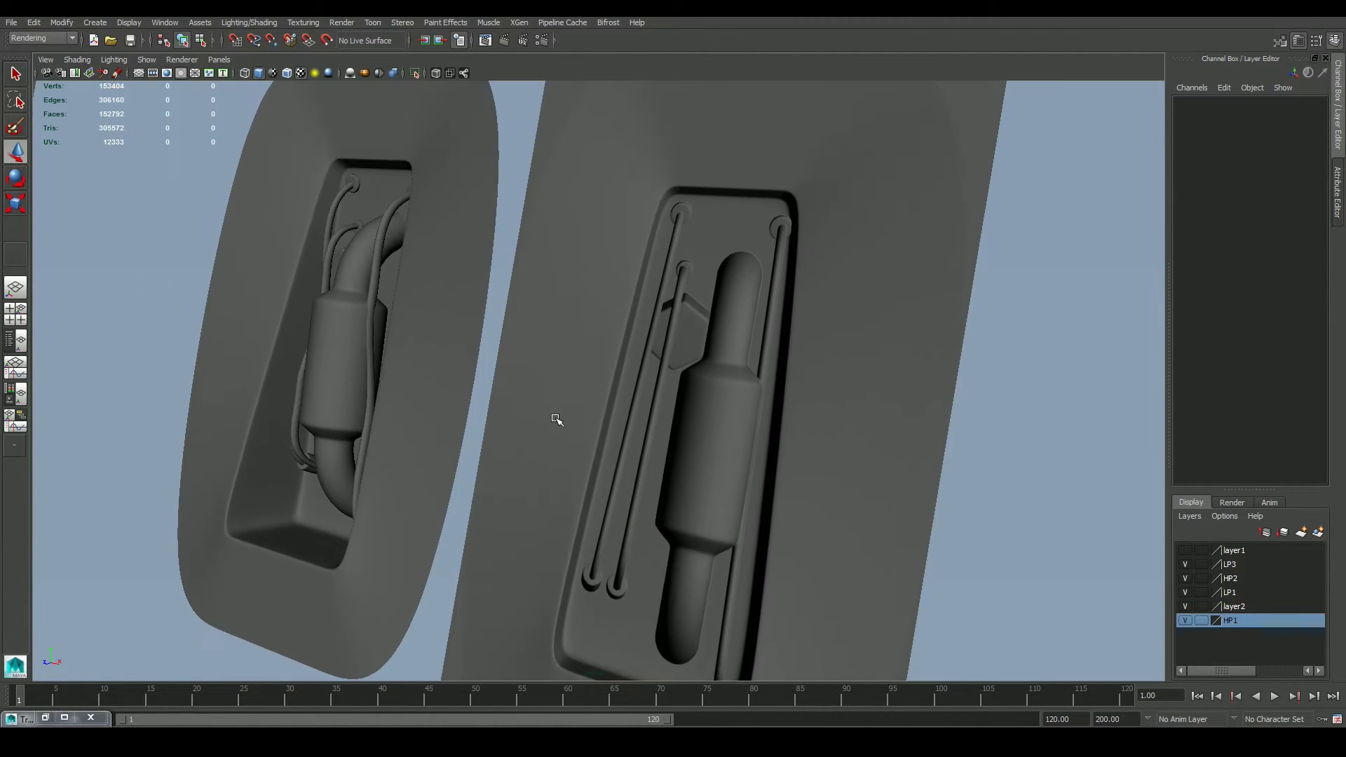
# Step: Select the normal-mapped LP3 plane and check its flat surface from several angles
pyautogui.click(830, 457)
pyautogui.moveTo(974, 509)
pyautogui.keyDown('alt'); pyautogui.mouseDown()
pyautogui.moveTo(929, 502)
pyautogui.moveTo(952, 503)
pyautogui.mouseUp(); pyautogui.keyUp('alt')
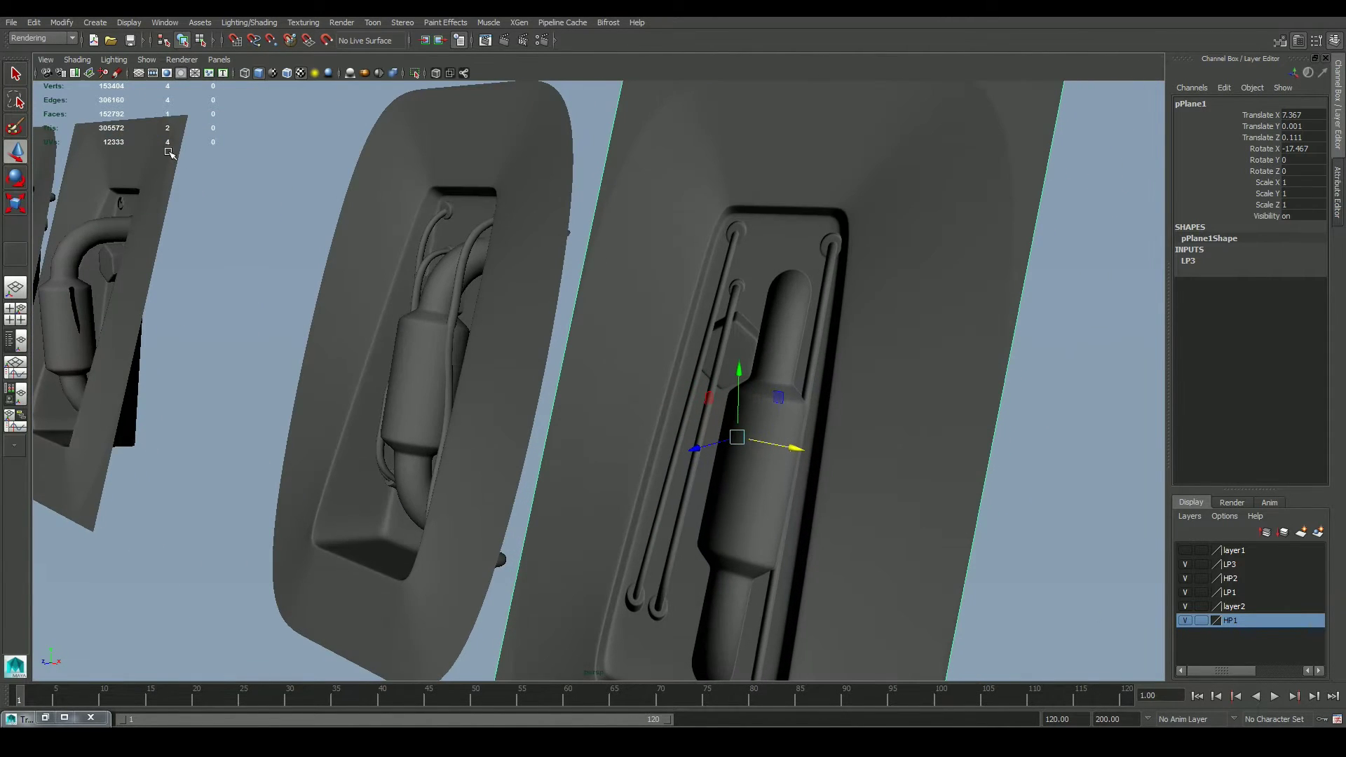
pyautogui.keyDown('alt'); pyautogui.moveTo(832, 419); pyautogui.dragTo(780, 321); pyautogui.keyUp('alt')
pyautogui.keyDown('alt'); pyautogui.moveTo(704, 494); pyautogui.dragTo(805, 539); pyautogui.keyUp('alt')
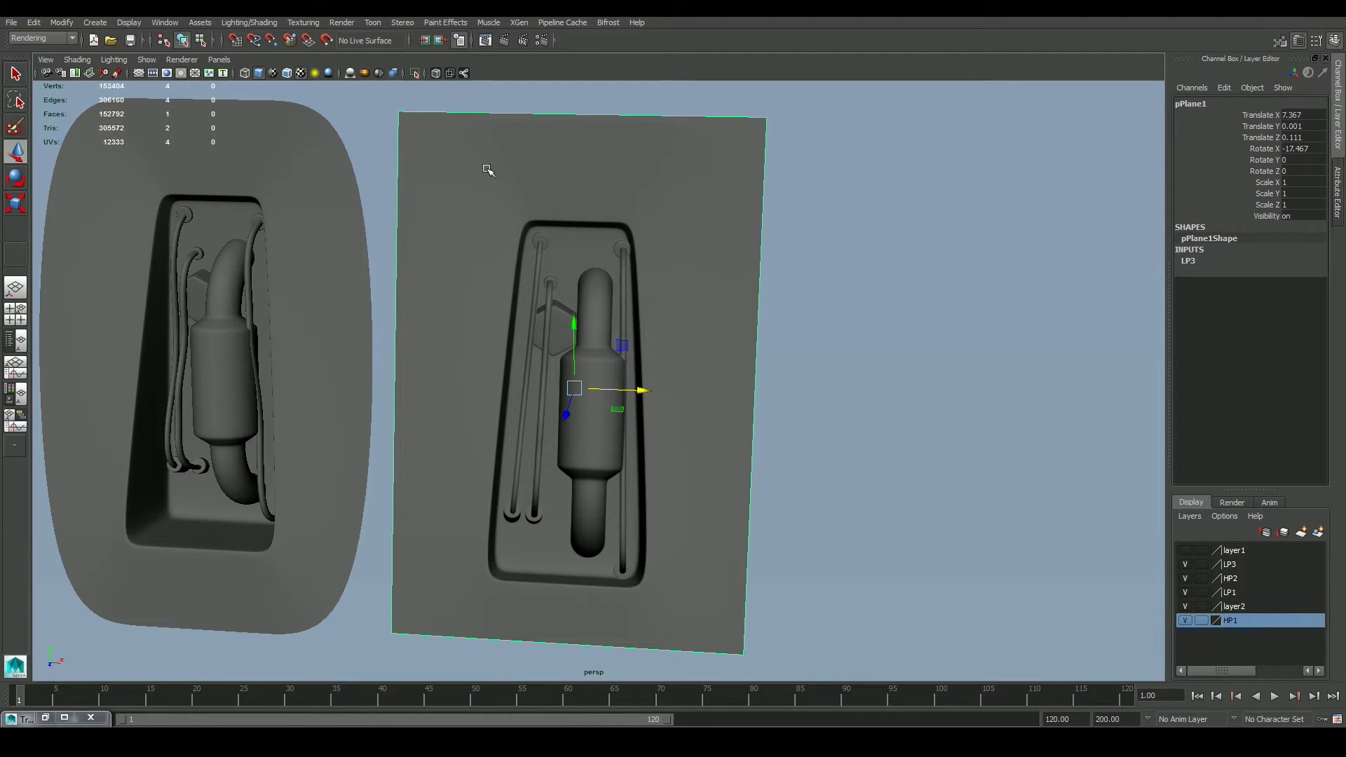
# Step: Show layer1 beside the LP3 plane and select its low-poly panel
pyautogui.click(1184, 551)
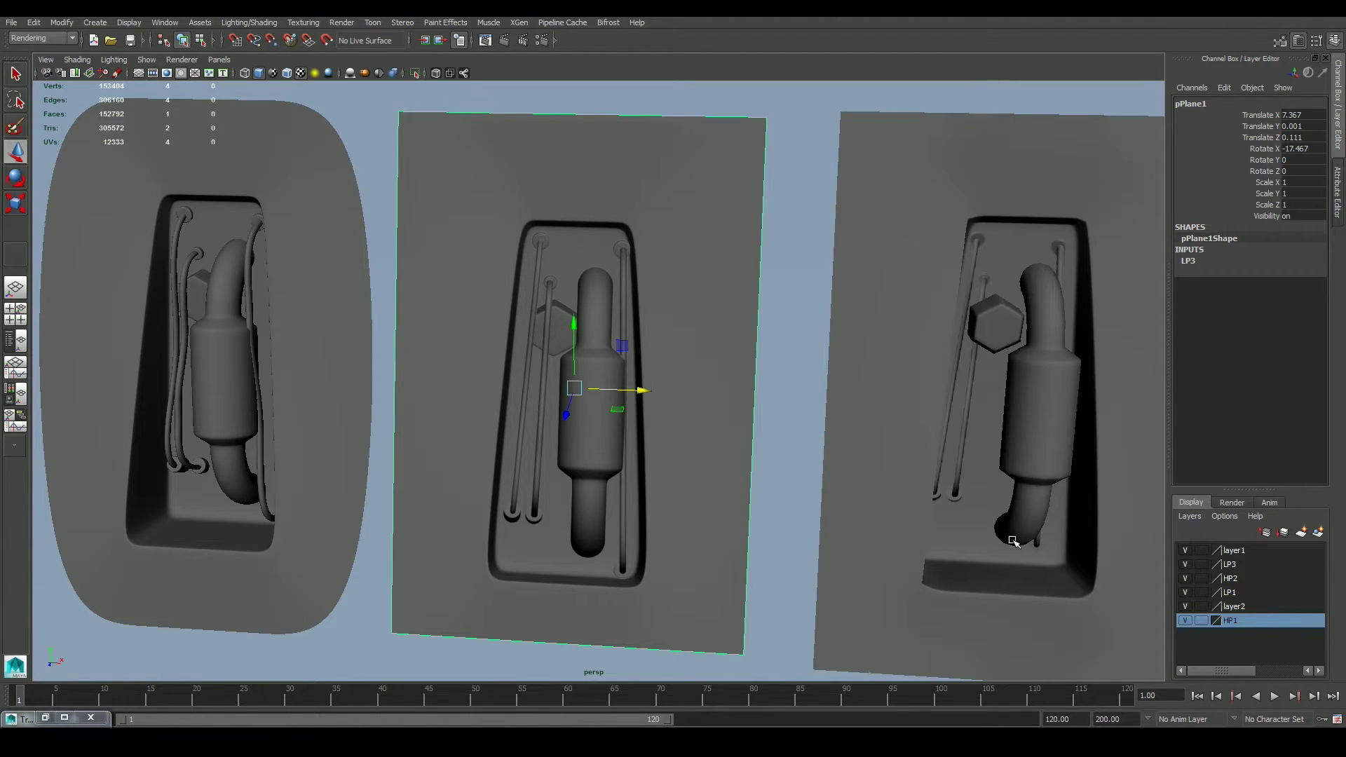
pyautogui.keyDown('alt'); pyautogui.moveTo(1012, 541); pyautogui.dragTo(818, 486, button='middle'); pyautogui.keyUp('alt')
pyautogui.click(813, 489)
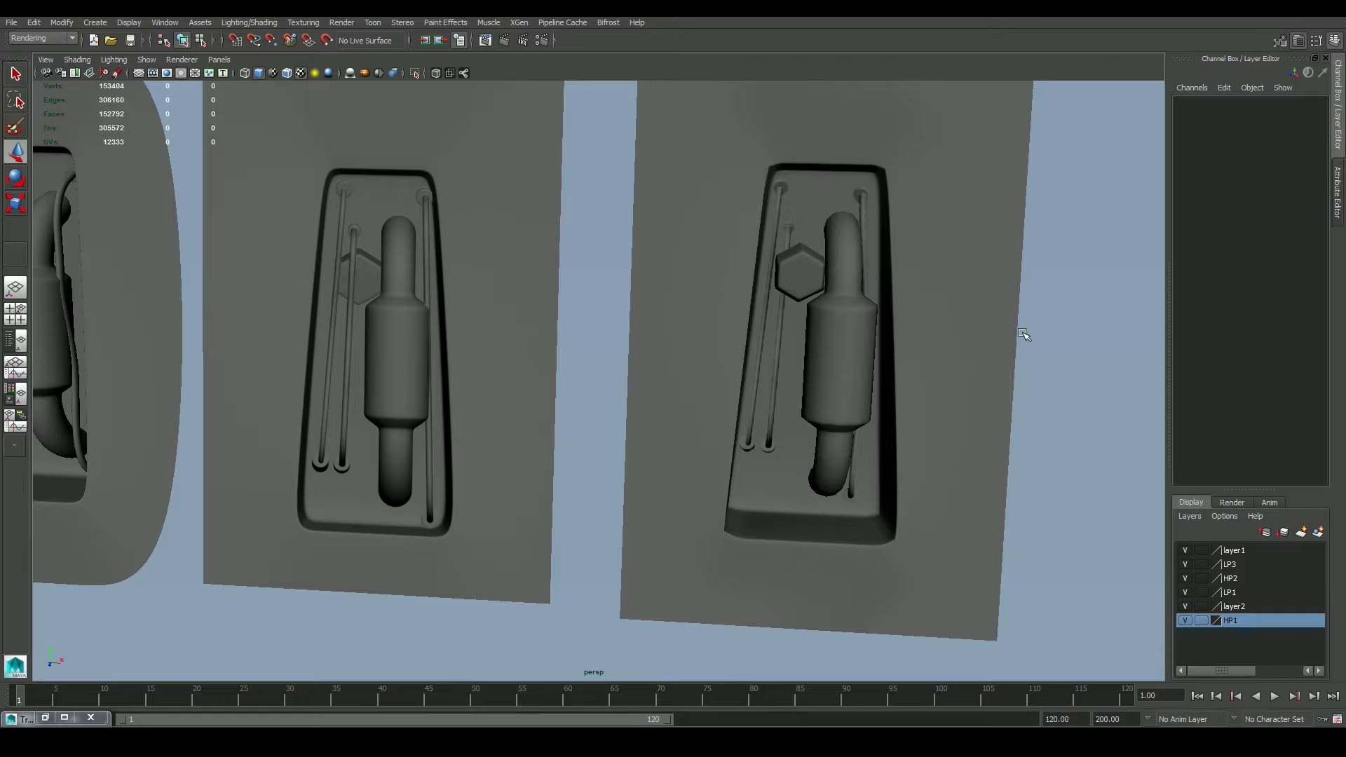
pyautogui.moveTo(1024, 335); pyautogui.dragTo(964, 396)
pyautogui.keyDown('alt'); pyautogui.moveTo(976, 541); pyautogui.dragTo(879, 472); pyautogui.keyUp('alt')
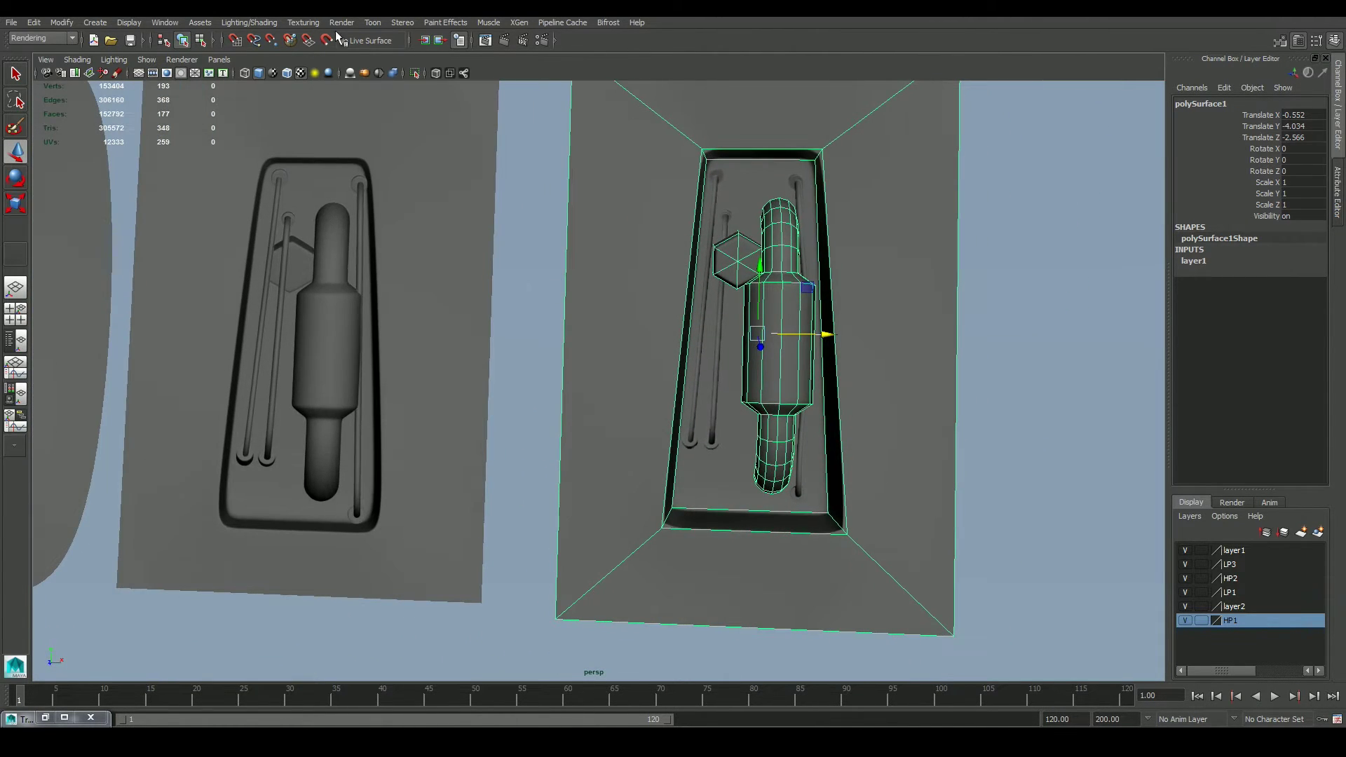
# Step: Turn off textured display and reselect the layer1 panel to inspect its bare geometry beside the blank LP3 plane
pyautogui.click(301, 73)
pyautogui.keyDown('alt'); pyautogui.moveTo(835, 375); pyautogui.dragTo(959, 402); pyautogui.keyUp('alt')
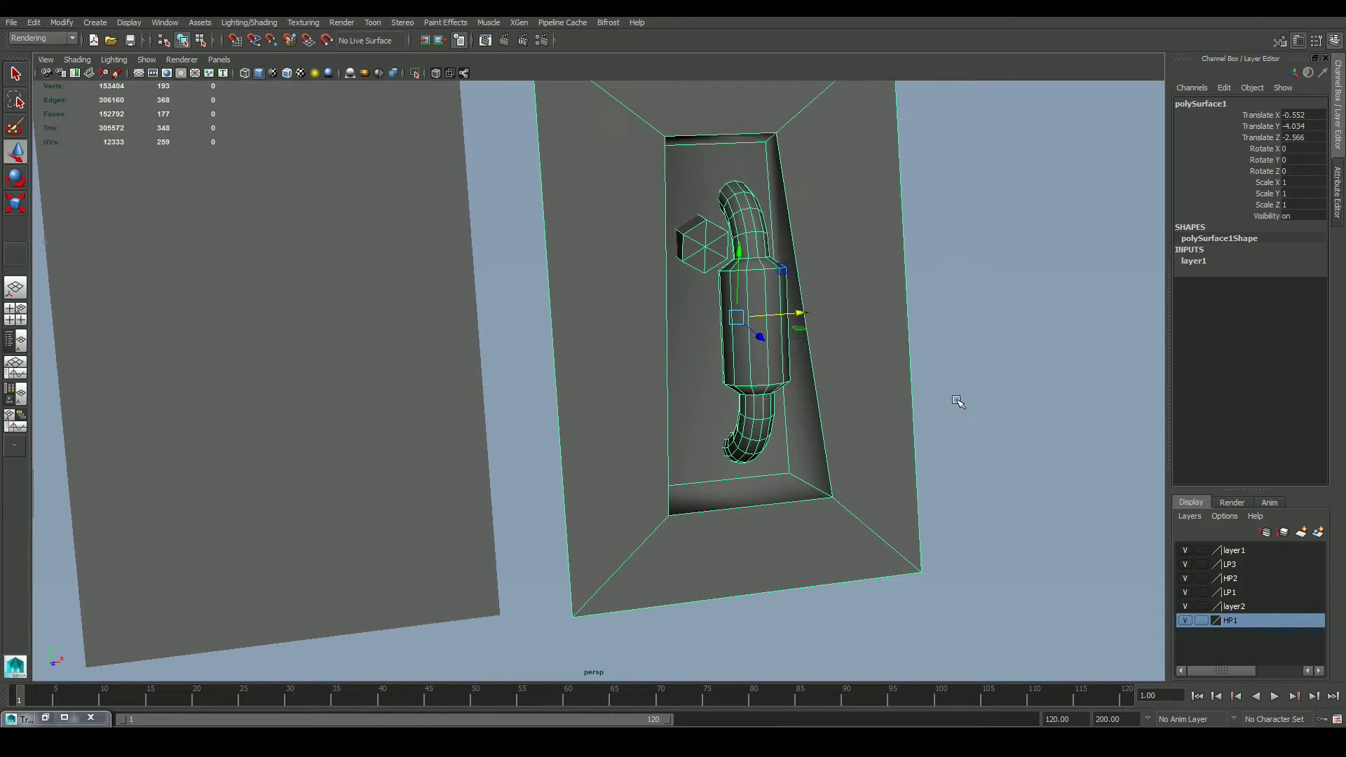
pyautogui.click(957, 401)
pyautogui.click(752, 332)
pyautogui.keyDown('alt'); pyautogui.moveTo(697, 297); pyautogui.dragTo(944, 364, button='middle'); pyautogui.keyUp('alt')
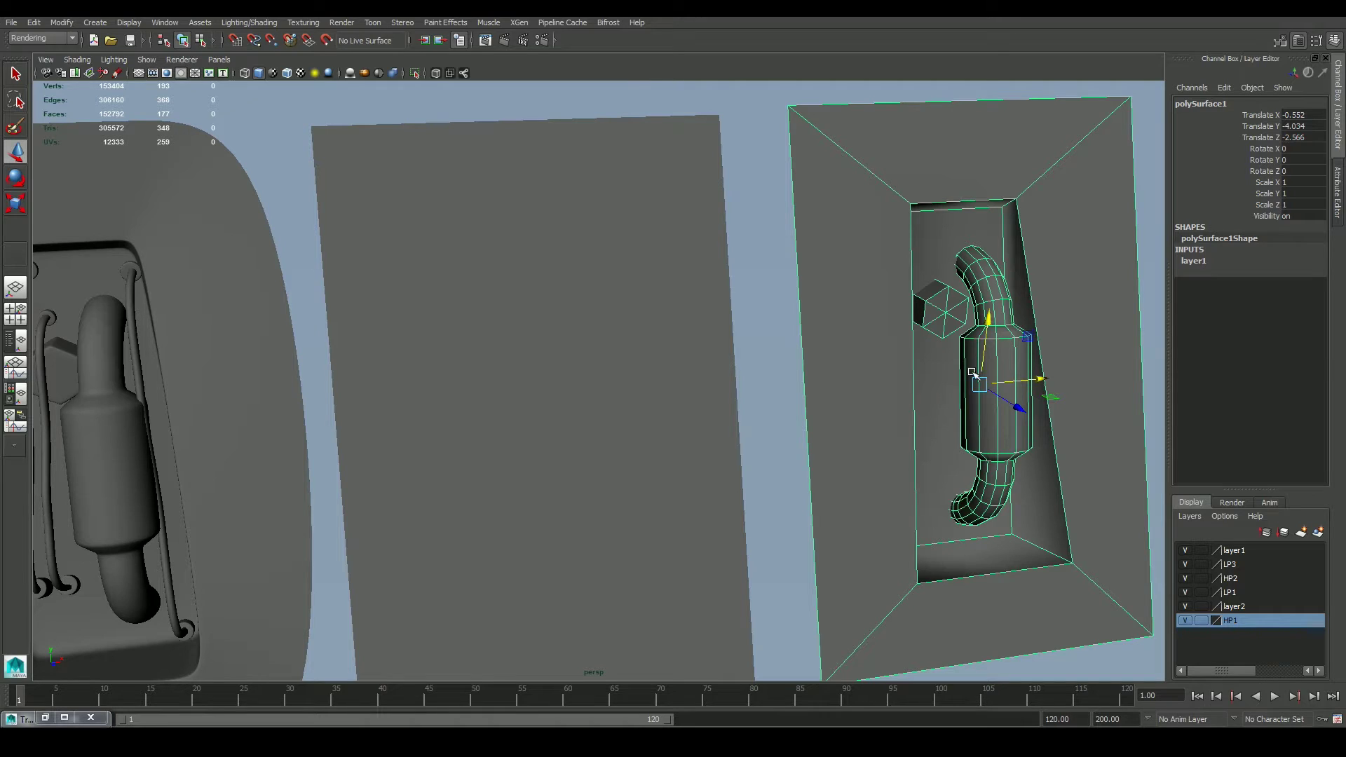
# Step: Frame the untextured layer1 panel, examine its recess and pipe from several angles and clear the selection
pyautogui.press('f')
pyautogui.keyDown('alt'); pyautogui.moveTo(913, 410); pyautogui.dragTo(780, 313); pyautogui.keyUp('alt')
pyautogui.keyDown('alt'); pyautogui.moveTo(975, 410); pyautogui.dragTo(814, 433, button='right'); pyautogui.keyUp('alt')
pyautogui.keyDown('alt'); pyautogui.moveTo(814, 433); pyautogui.dragTo(897, 432); pyautogui.keyUp('alt')
pyautogui.keyDown('alt'); pyautogui.moveTo(837, 442); pyautogui.dragTo(849, 436); pyautogui.keyUp('alt')
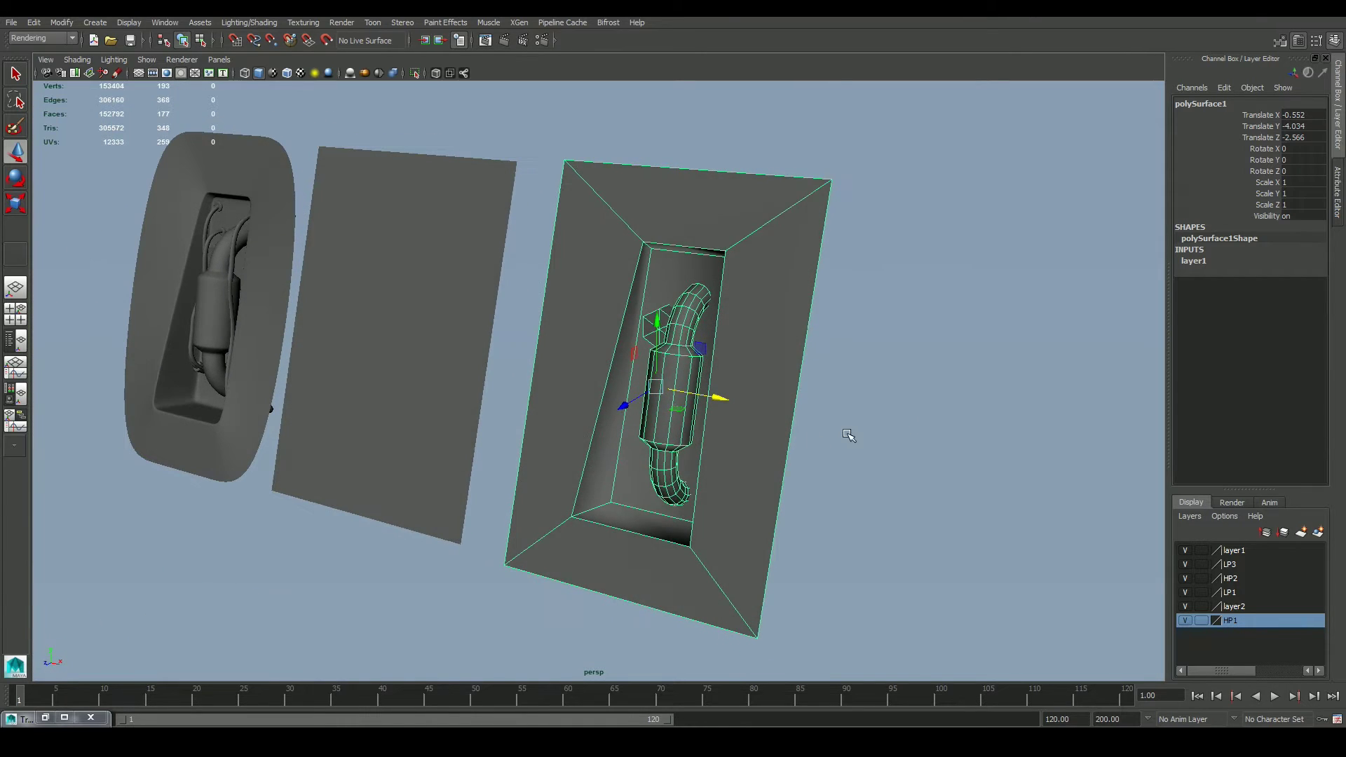
pyautogui.click(928, 435)
pyautogui.keyDown('alt'); pyautogui.moveTo(879, 441); pyautogui.dragTo(926, 443, button='right'); pyautogui.keyUp('alt')
pyautogui.keyDown('alt'); pyautogui.moveTo(926, 443); pyautogui.dragTo(668, 400); pyautogui.keyUp('alt')
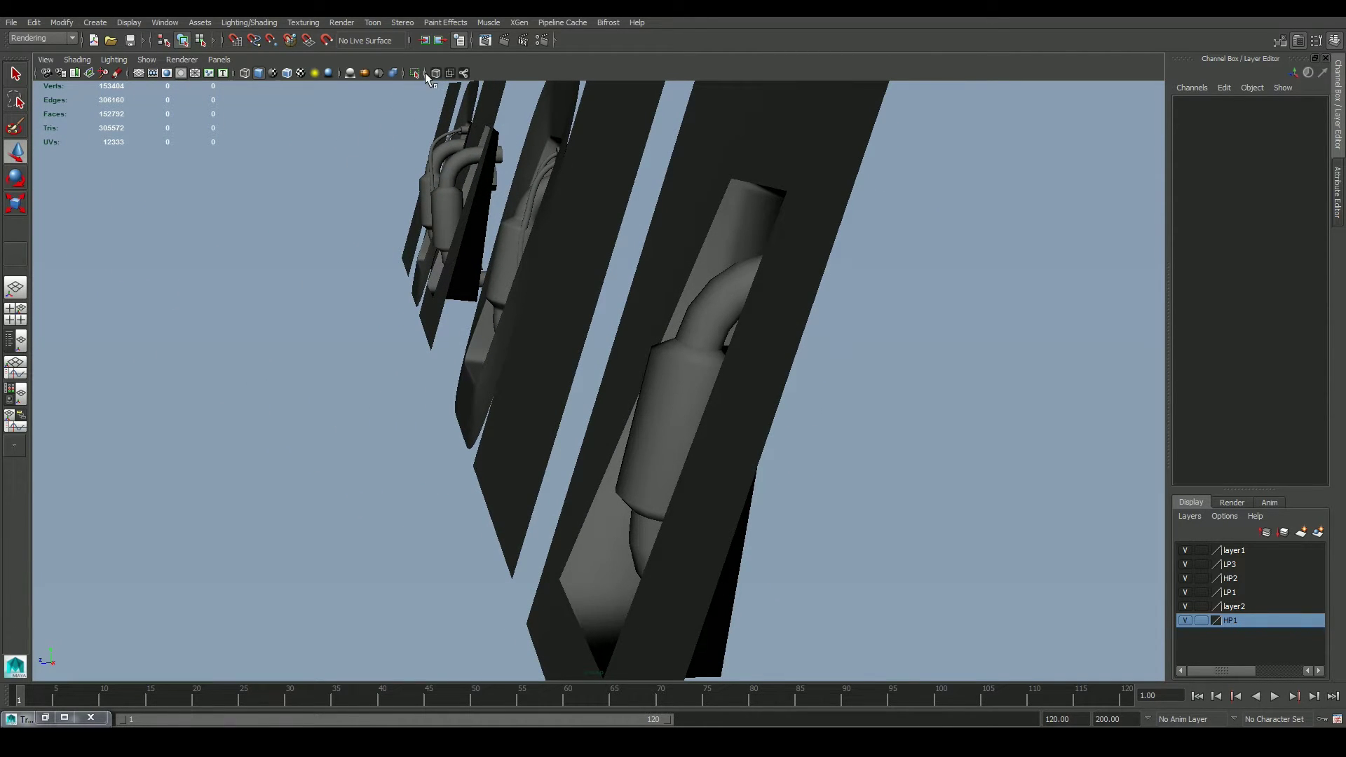
# Step: Turn textured display back on and compare the normal-mapped layer1 panel with the LP3 plane
pyautogui.click(300, 72)
pyautogui.keyDown('alt'); pyautogui.moveTo(769, 481); pyautogui.dragTo(914, 472); pyautogui.keyUp('alt')
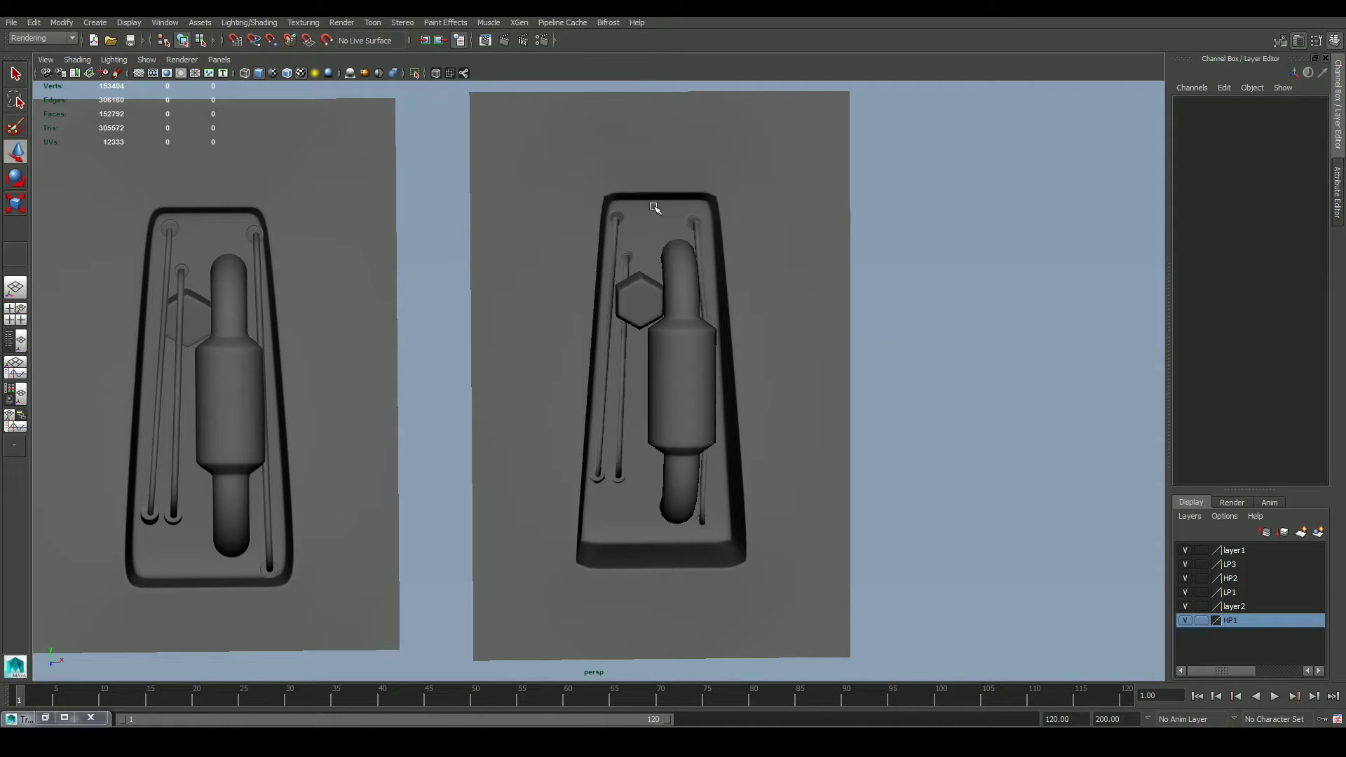
pyautogui.keyDown('alt'); pyautogui.moveTo(771, 460); pyautogui.dragTo(781, 430); pyautogui.keyUp('alt')
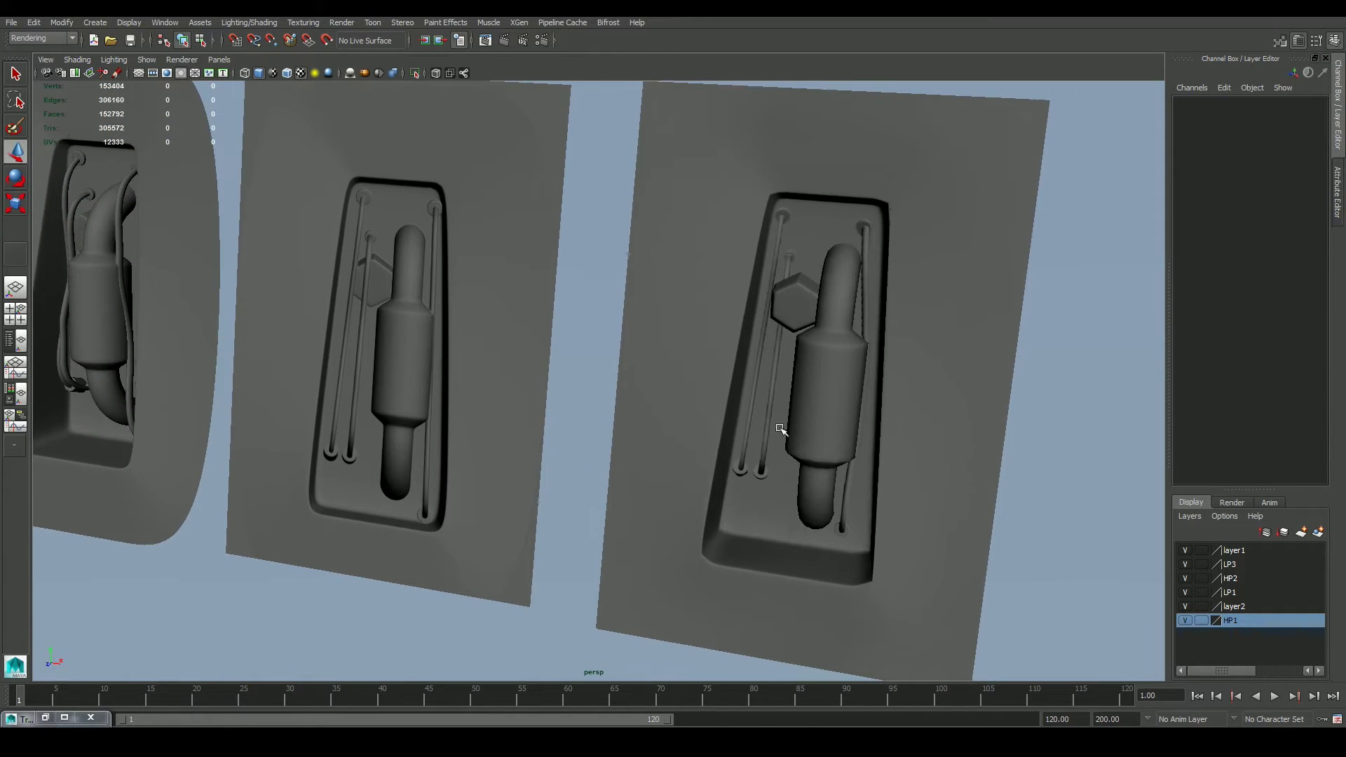
# Step: Select the LP3 plane, HP2 panel and layer1 panel in turn to compare their meshes, and examine the layer1 panel up close
pyautogui.click(497, 356)
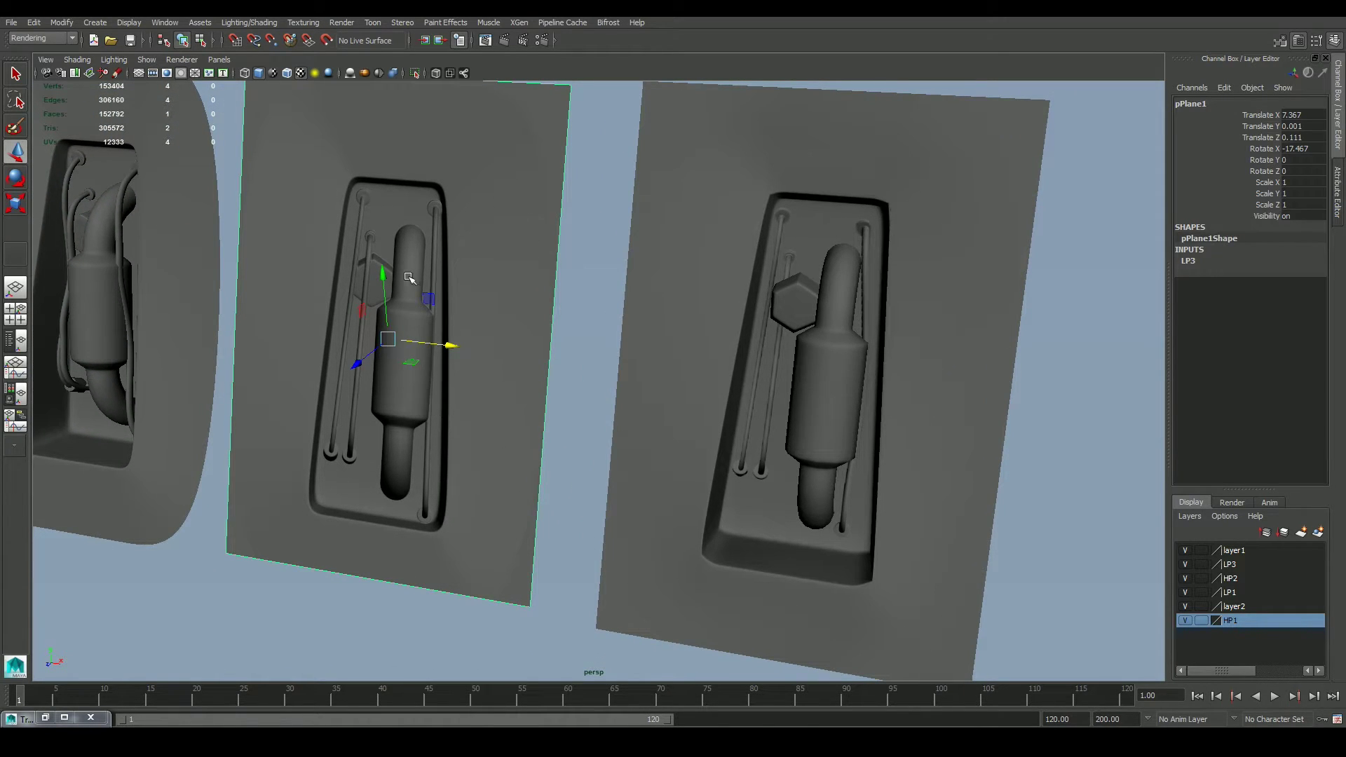
pyautogui.click(157, 286)
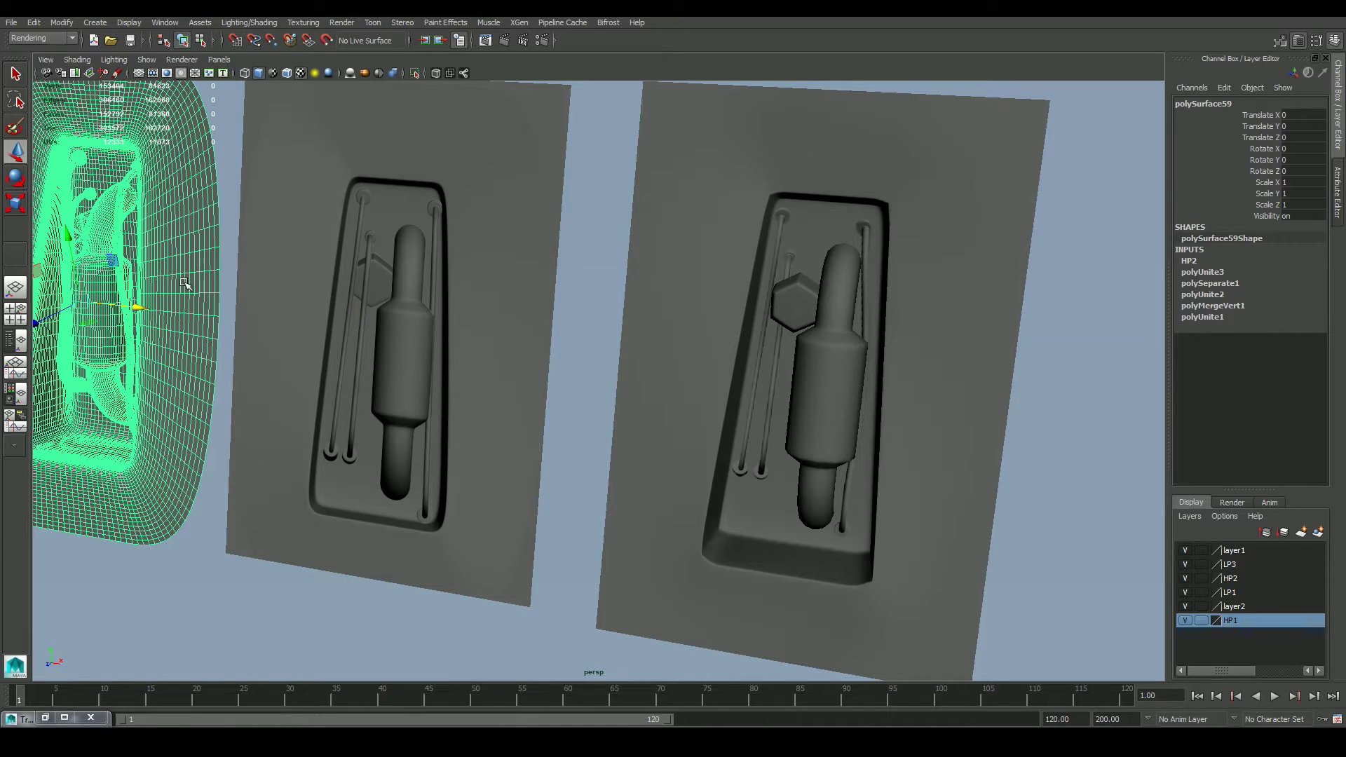
pyautogui.click(290, 284)
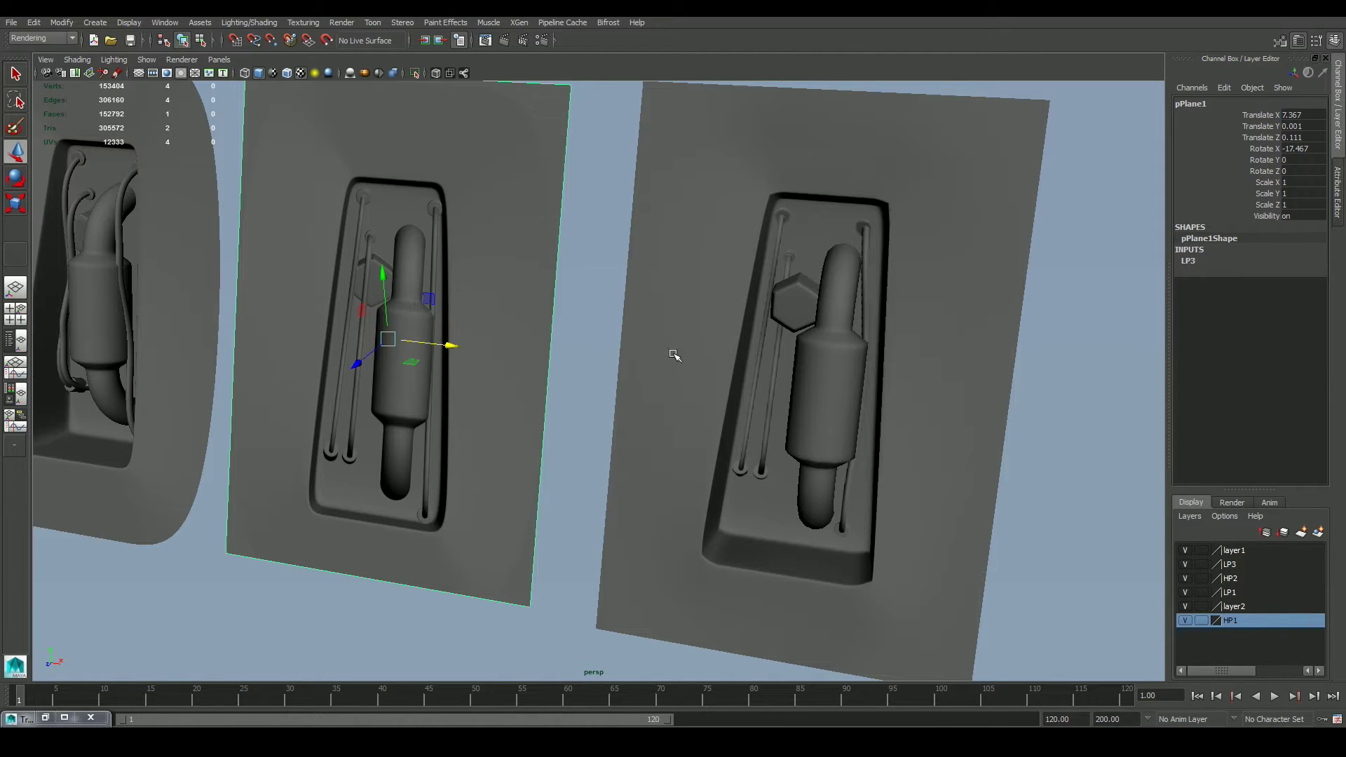
pyautogui.click(773, 429)
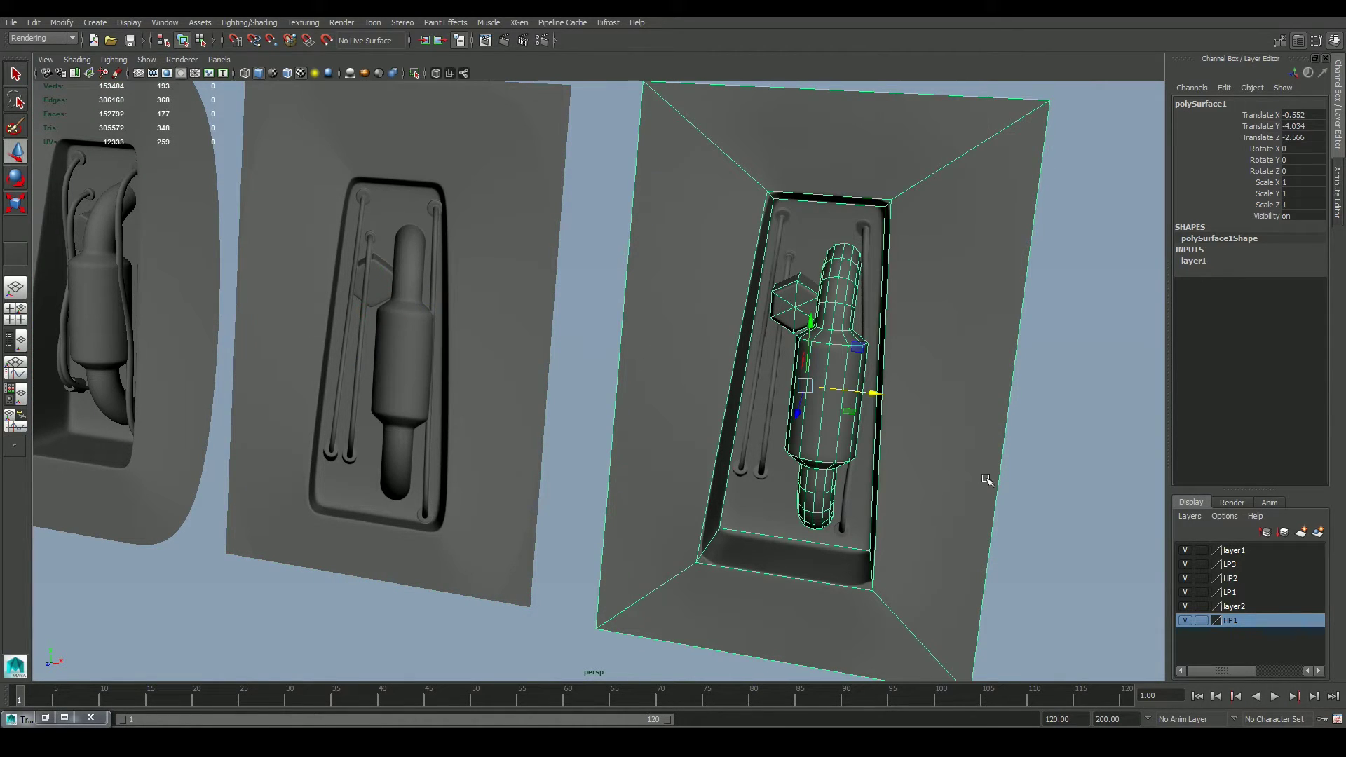
pyautogui.scroll(6, 953, 460)
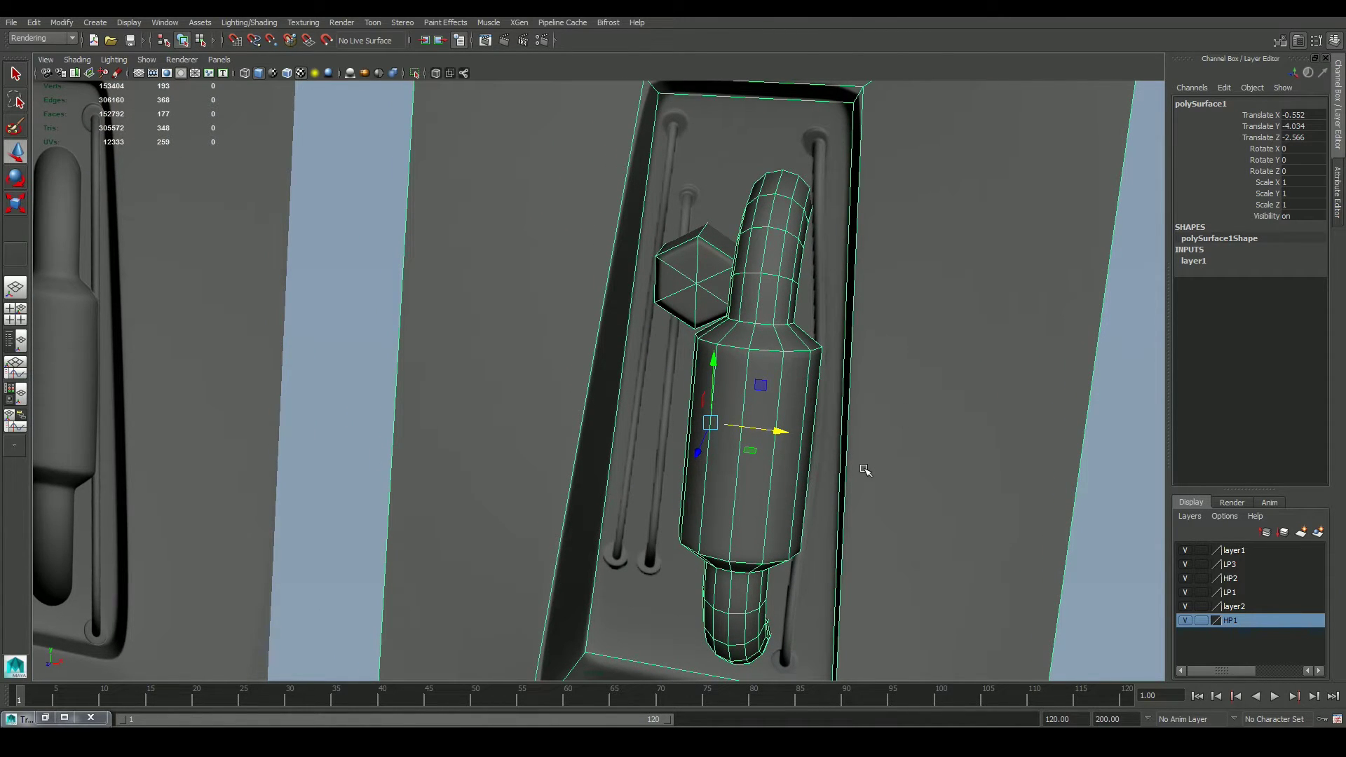
pyautogui.scroll(-1, 855, 481)
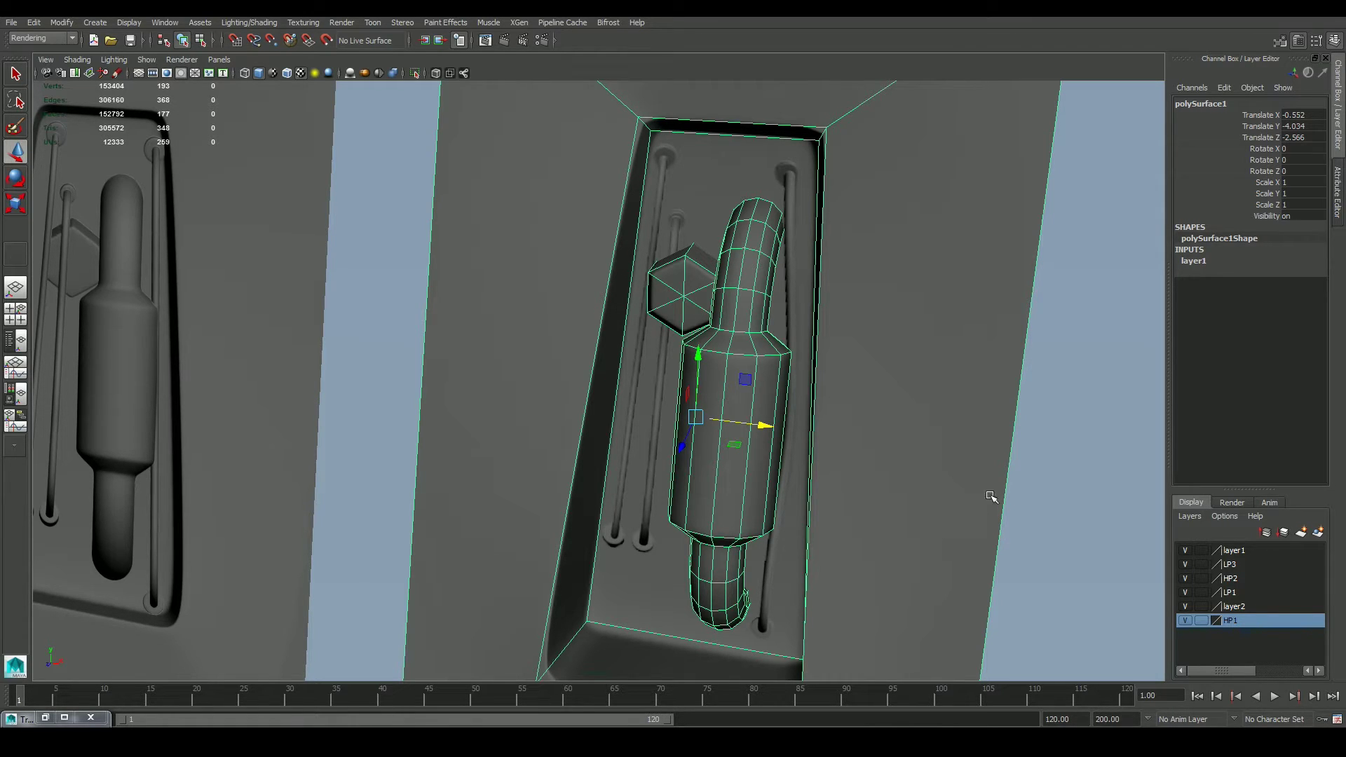
pyautogui.keyDown('alt'); pyautogui.moveTo(992, 505); pyautogui.dragTo(958, 524, button='middle'); pyautogui.keyUp('alt')
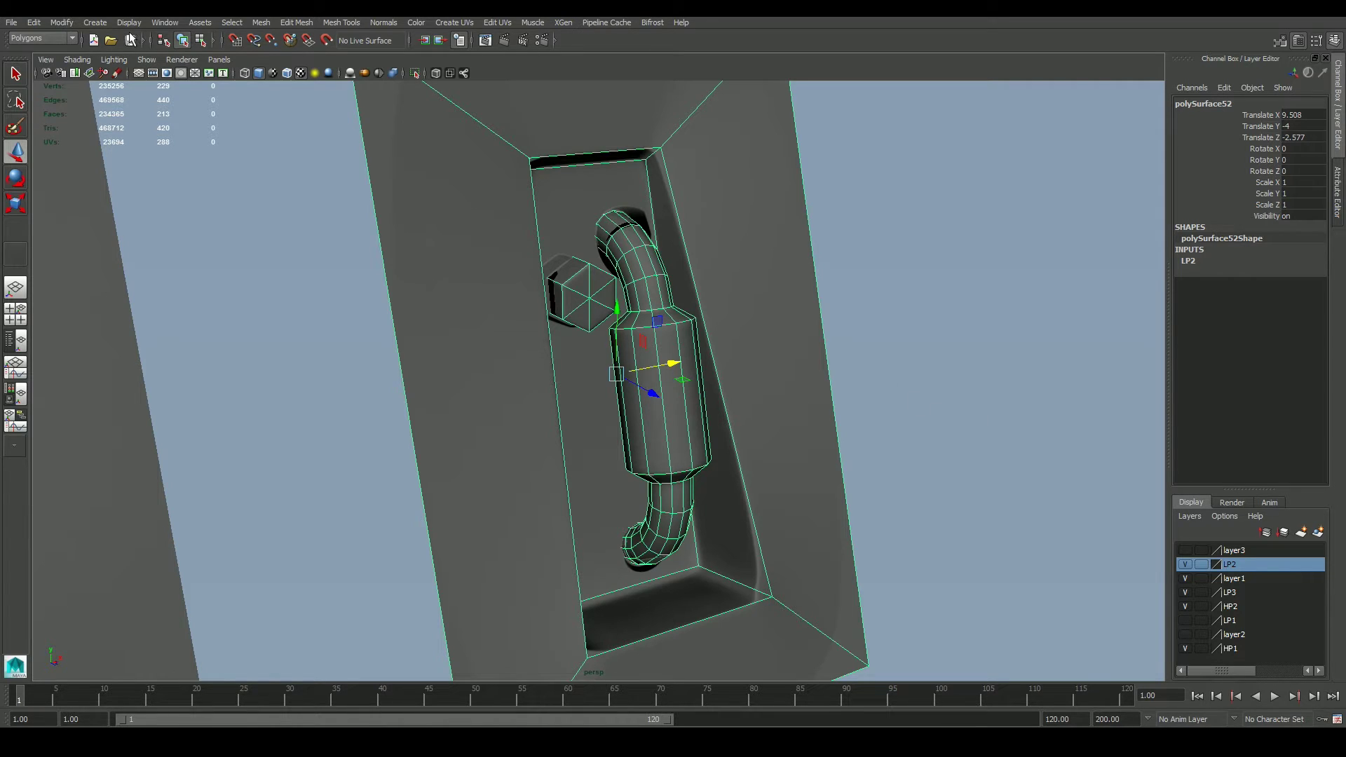
# Step: Switch to the Rendering command set and open Transfer Maps for the selected LP2 panel
pyautogui.click(69, 38)
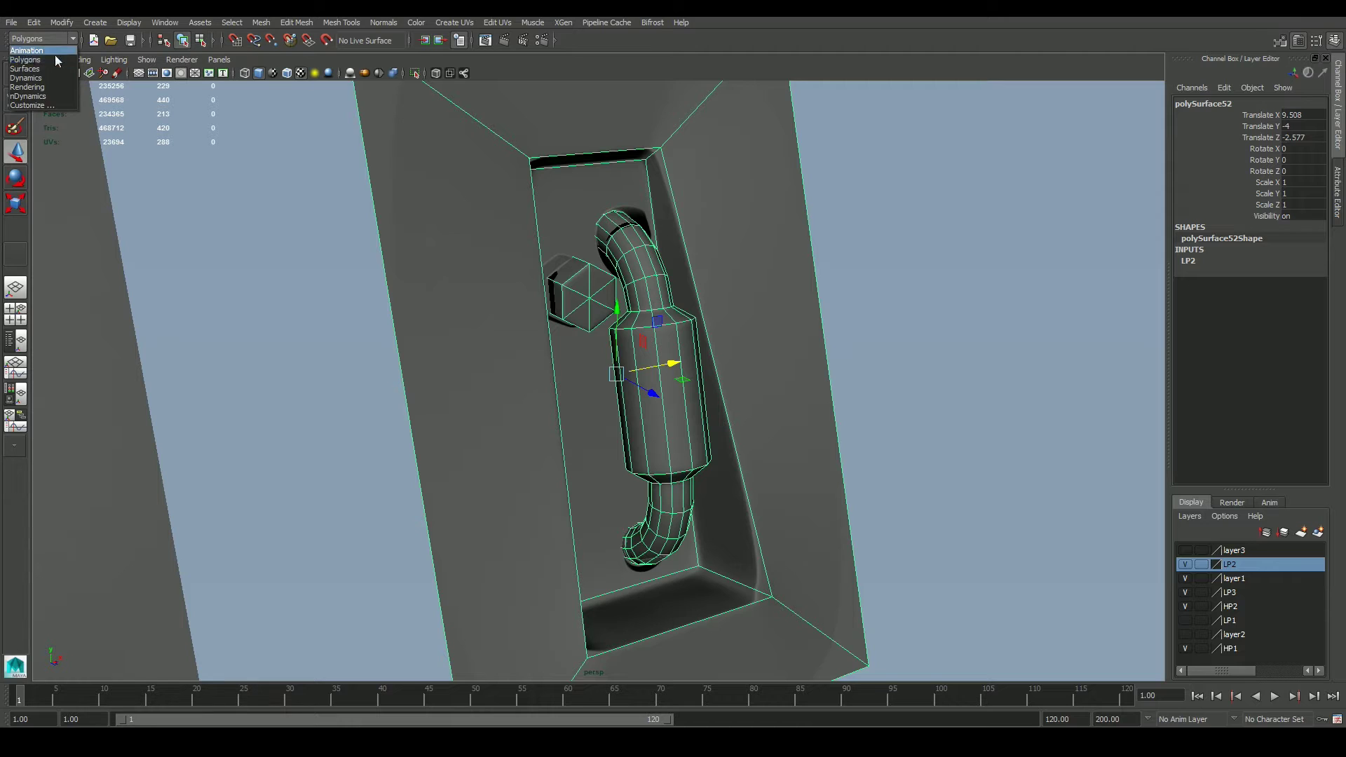
pyautogui.click(27, 87)
pyautogui.click(248, 22)
pyautogui.moveTo(294, 114)
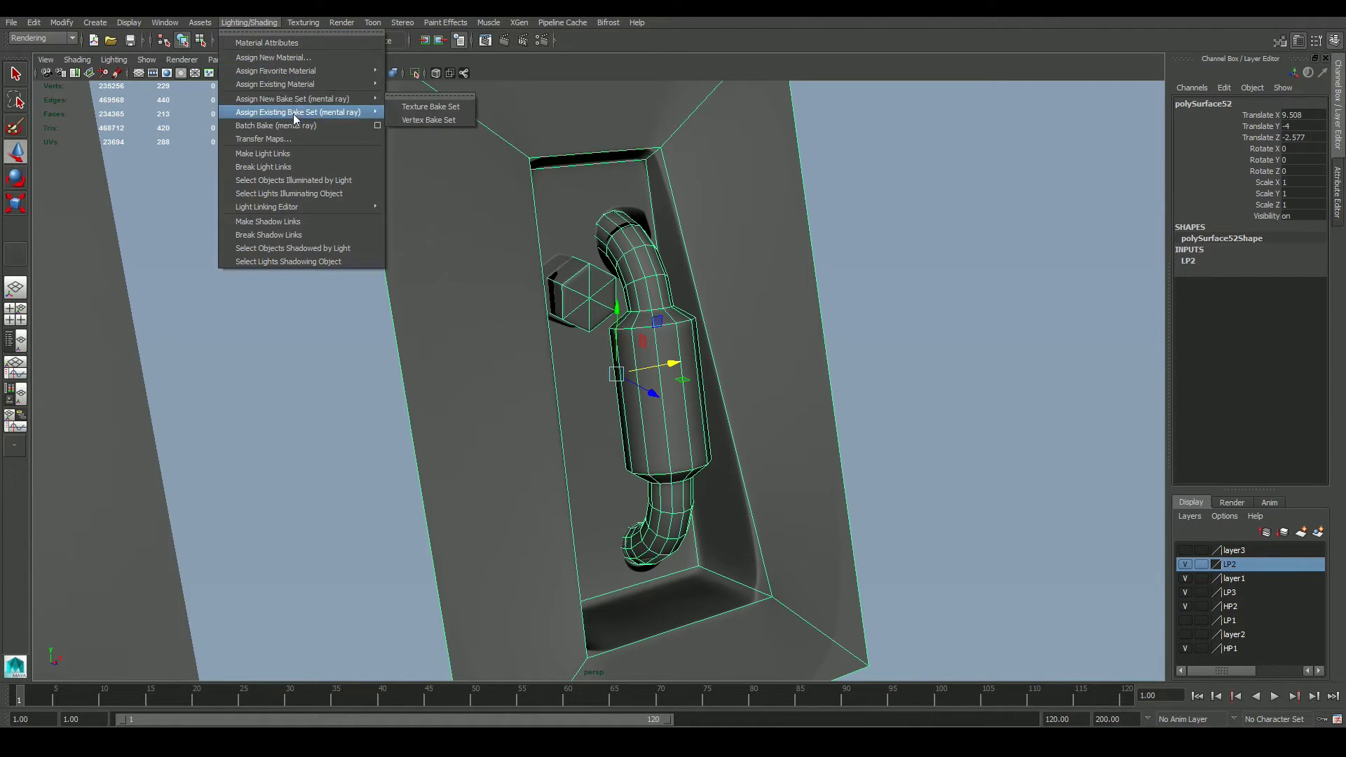
pyautogui.click(296, 137)
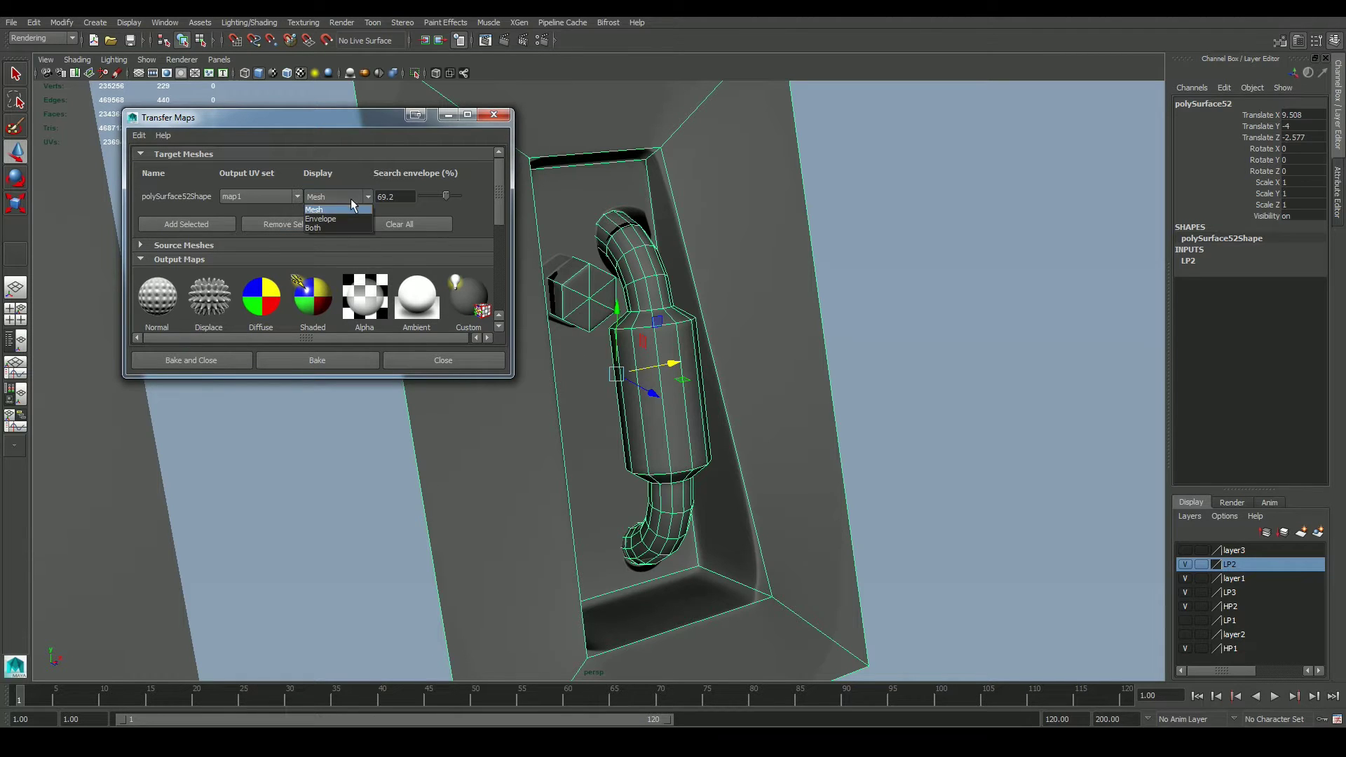
# Step: Display both mesh and envelope with a 3.8% search envelope, and show layer3 to check how much high-poly detail the envelope covers
pyautogui.click(336, 227)
pyautogui.moveTo(446, 196); pyautogui.dragTo(422, 191)
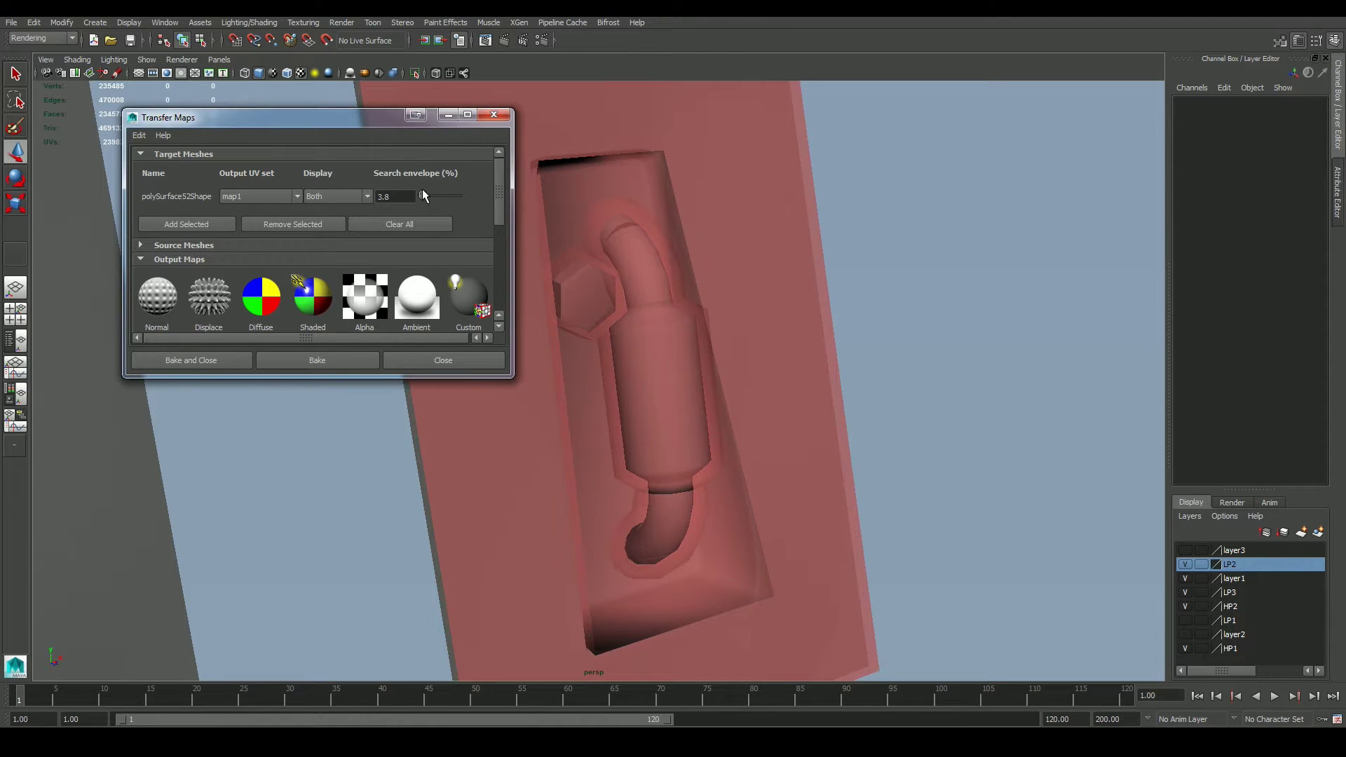
pyautogui.click(1185, 551)
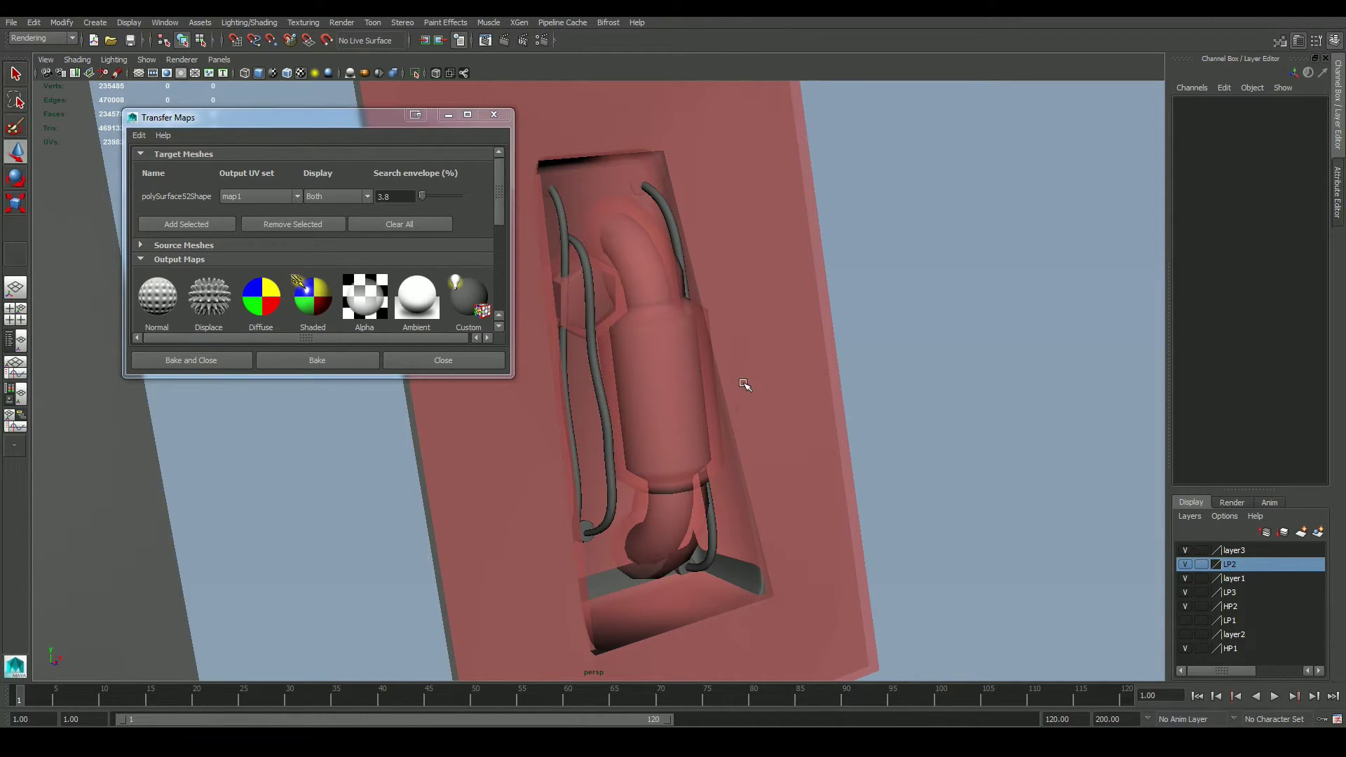
pyautogui.keyDown('alt'); pyautogui.moveTo(743, 384); pyautogui.dragTo(634, 233); pyautogui.keyUp('alt')
pyautogui.keyDown('alt'); pyautogui.moveTo(825, 363); pyautogui.dragTo(919, 339); pyautogui.keyUp('alt')
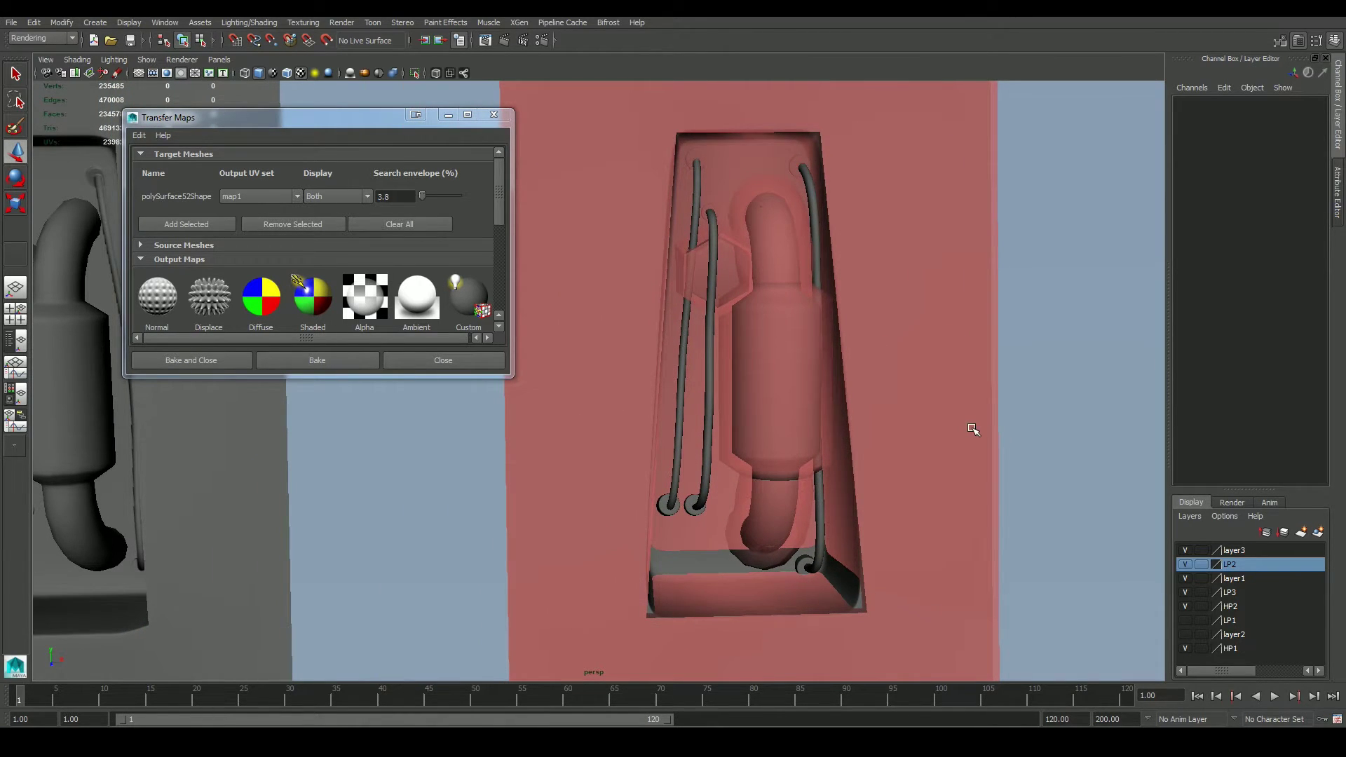
pyautogui.moveTo(974, 430)
pyautogui.keyDown('alt'); pyautogui.mouseDown()
pyautogui.moveTo(995, 439)
pyautogui.moveTo(985, 431)
pyautogui.mouseUp(); pyautogui.keyUp('alt')
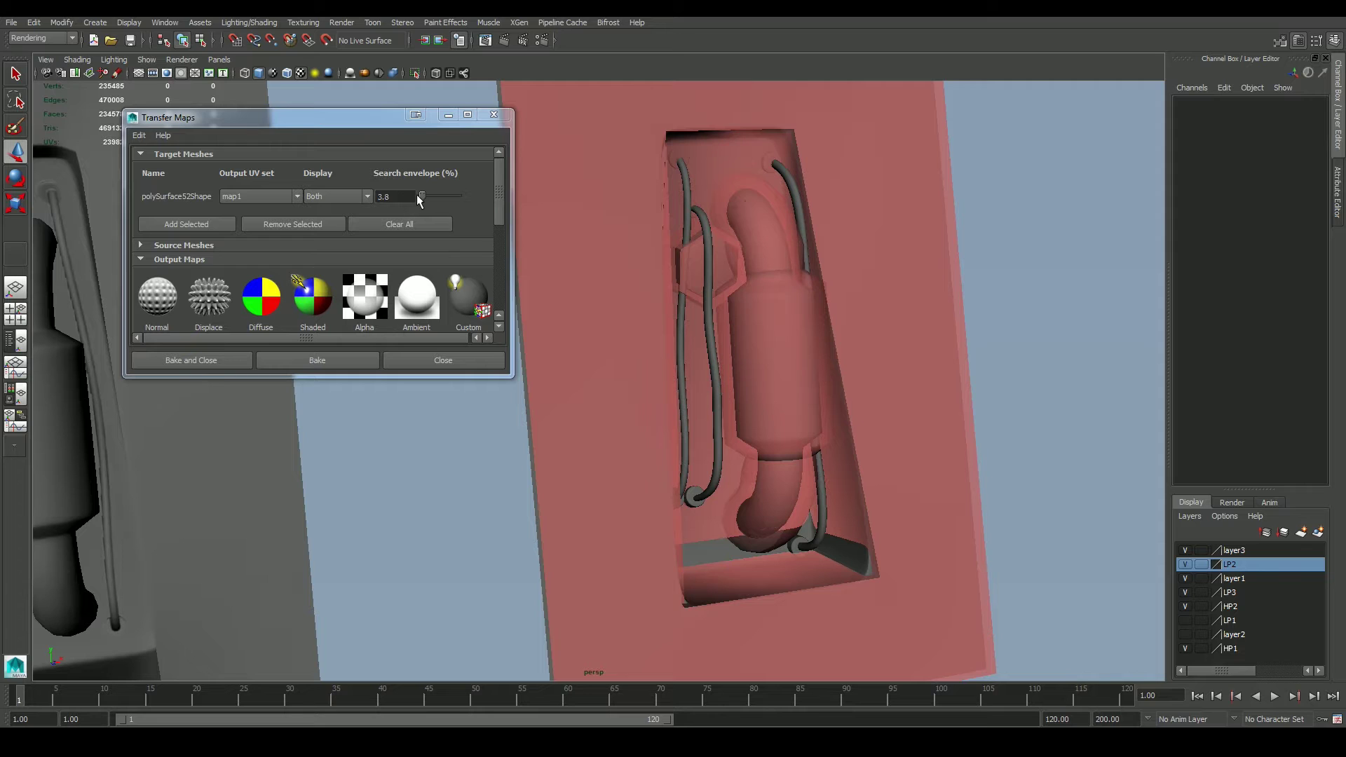
# Step: Raise the search envelope to 15.4% and on to 23.1%, checking how much of the recessed high-poly detail it encloses
pyautogui.moveTo(418, 195); pyautogui.dragTo(423, 196)
pyautogui.keyDown('alt'); pyautogui.moveTo(905, 327); pyautogui.dragTo(841, 309); pyautogui.keyUp('alt')
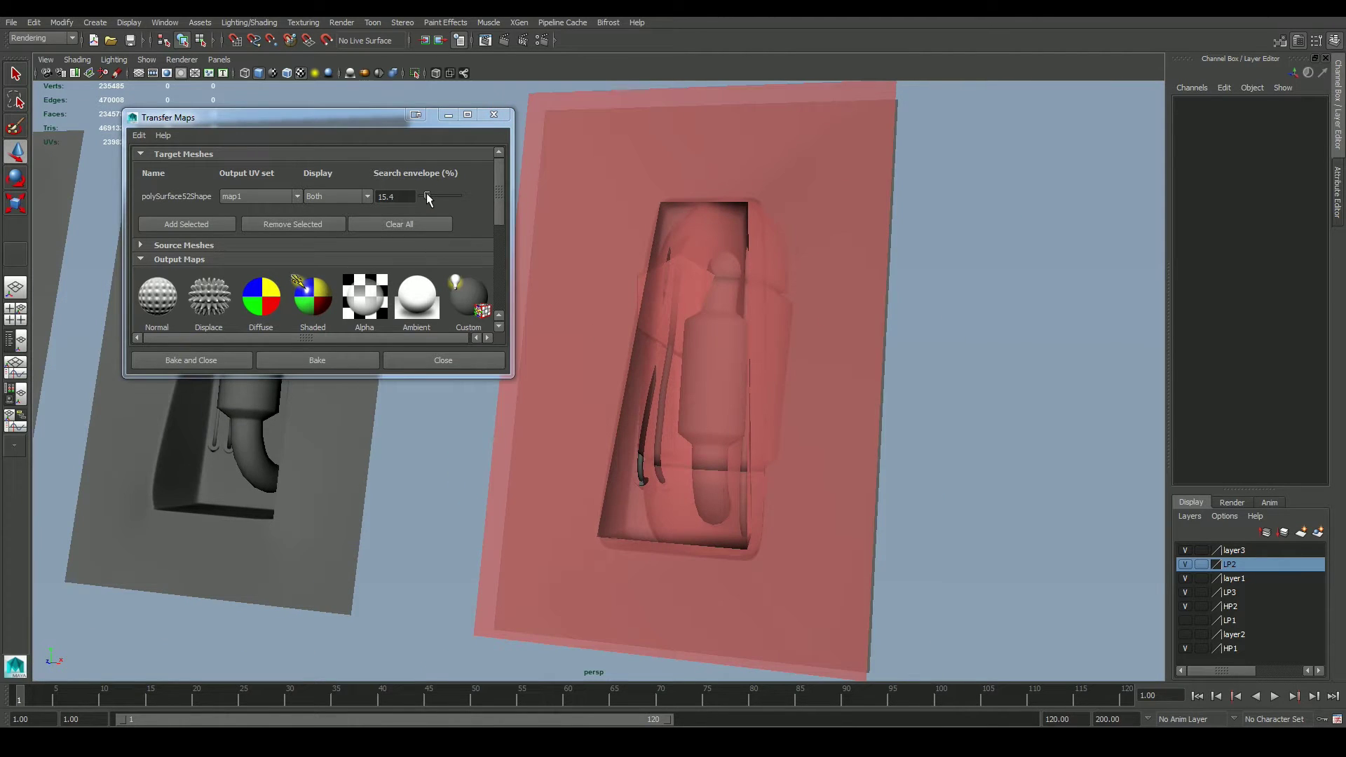
pyautogui.moveTo(428, 197); pyautogui.dragTo(430, 196)
pyautogui.keyDown('alt'); pyautogui.moveTo(628, 333); pyautogui.dragTo(608, 361); pyautogui.keyUp('alt')
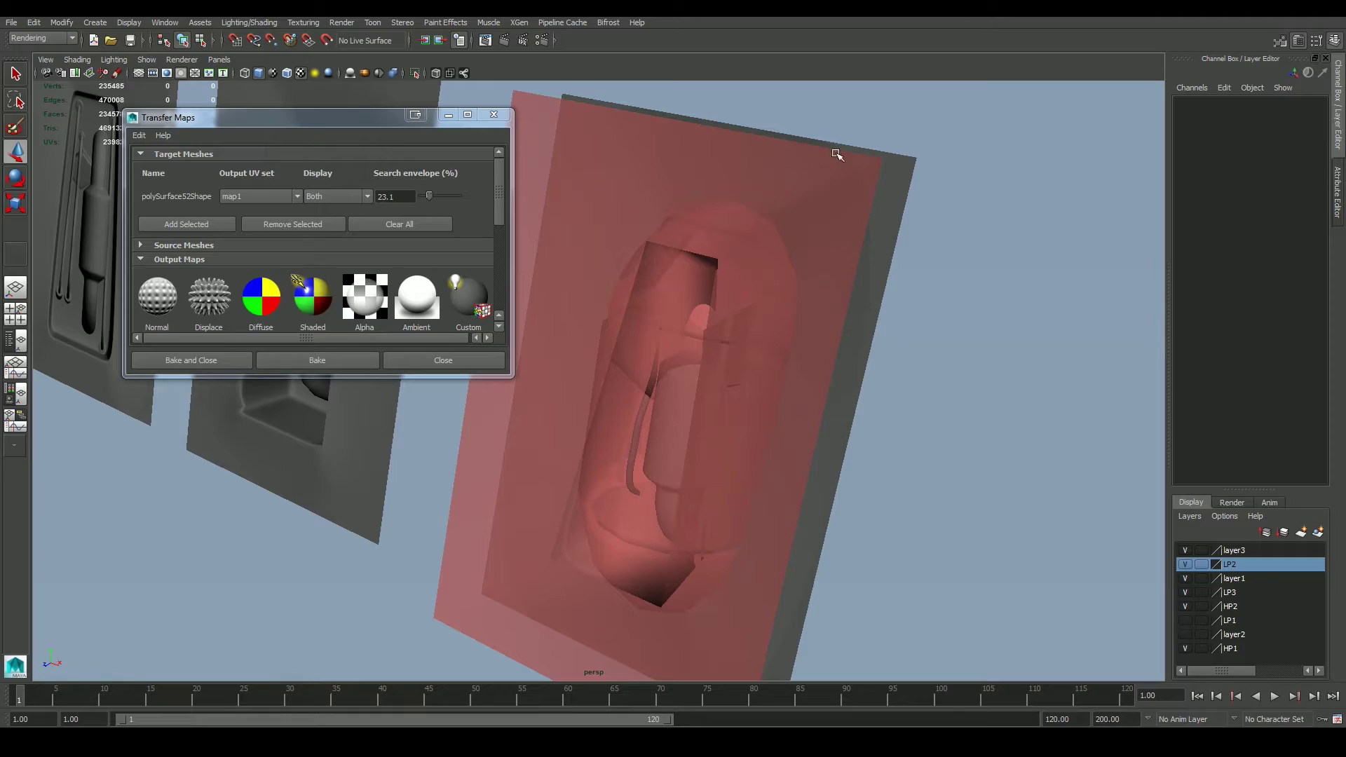
# Step: Select and isolate the LP2 panel, turn on textured display, and examine its baked normal map around the cylinder and hexagonal bolt
pyautogui.click(535, 119)
pyautogui.keyDown('alt'); pyautogui.moveTo(669, 277); pyautogui.dragTo(970, 400); pyautogui.keyUp('alt')
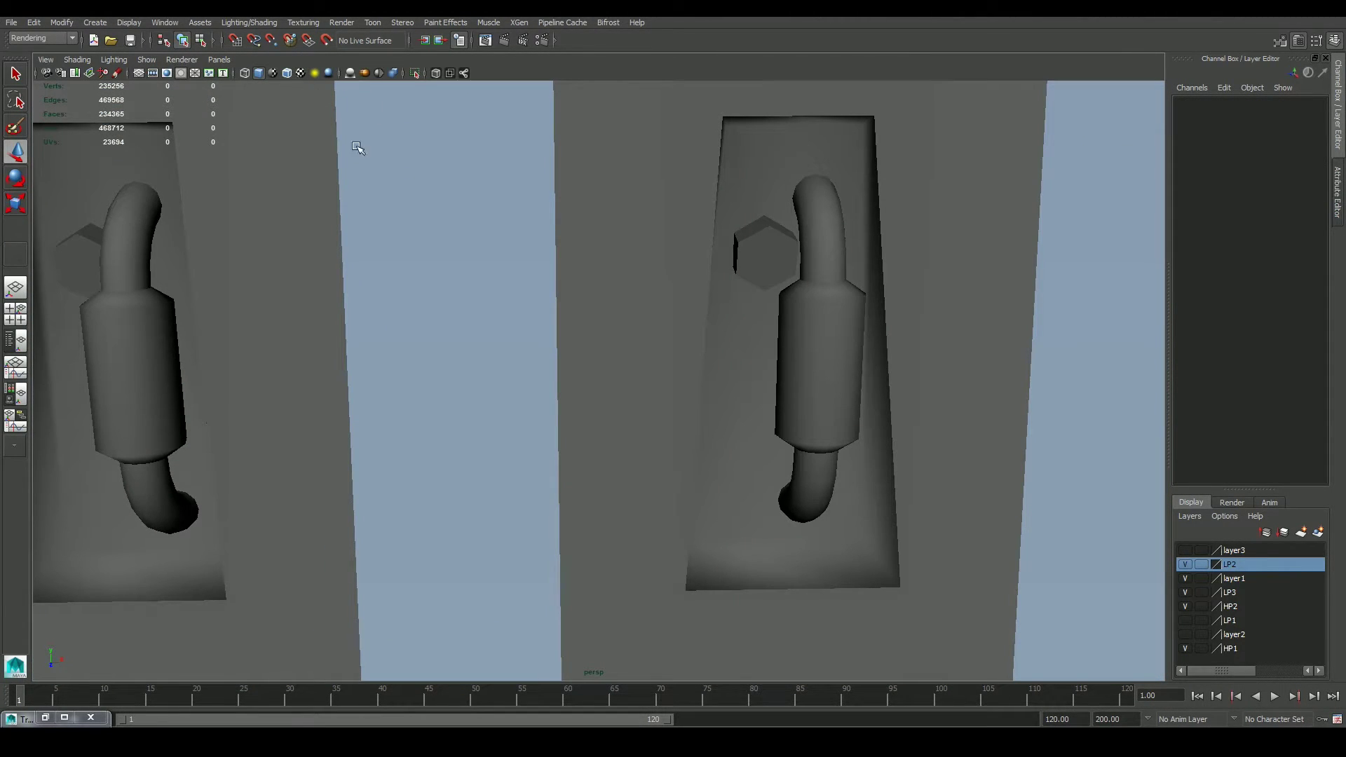
pyautogui.keyDown('alt'); pyautogui.moveTo(355, 147); pyautogui.dragTo(608, 274); pyautogui.keyUp('alt')
pyautogui.keyDown('alt'); pyautogui.moveTo(607, 273); pyautogui.dragTo(547, 366, button='middle'); pyautogui.keyUp('alt')
pyautogui.keyDown('alt'); pyautogui.moveTo(547, 367); pyautogui.dragTo(686, 290, button='right'); pyautogui.keyUp('alt')
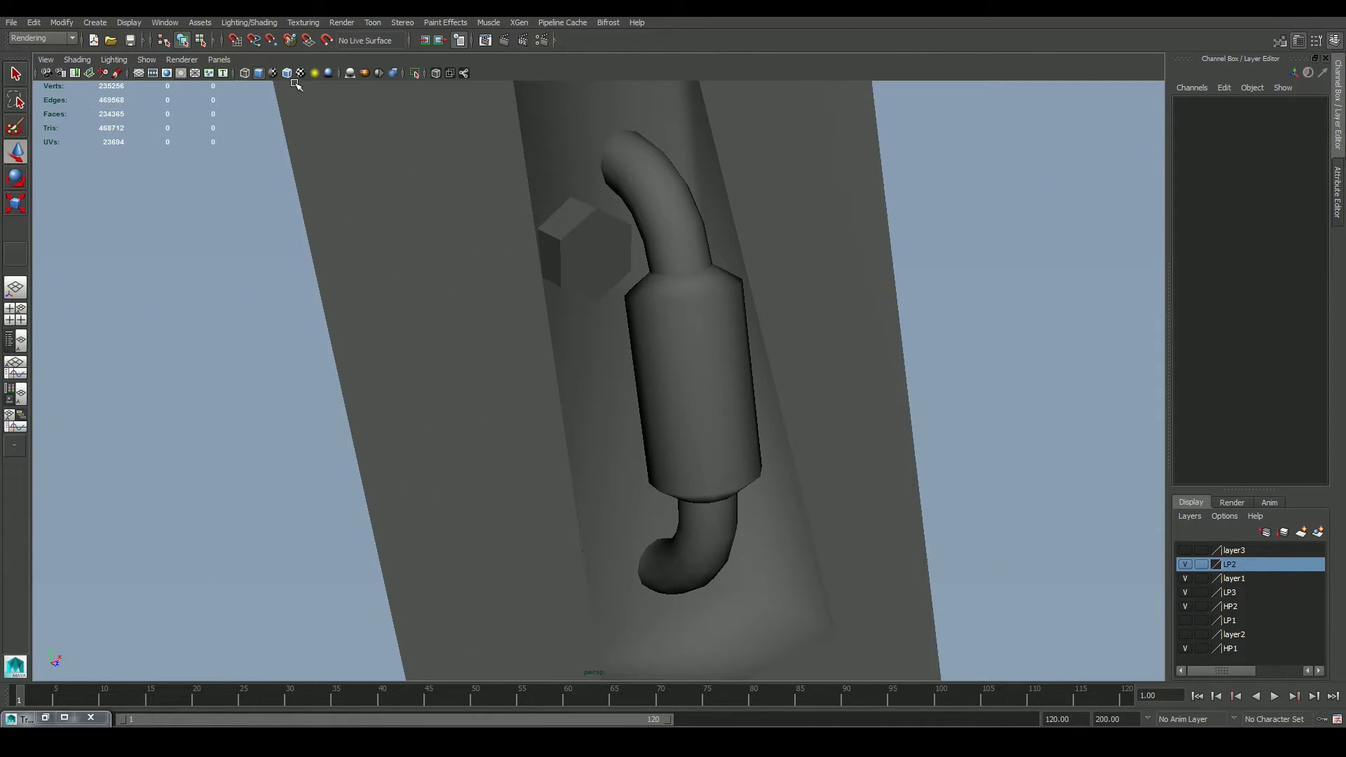
pyautogui.click(534, 240)
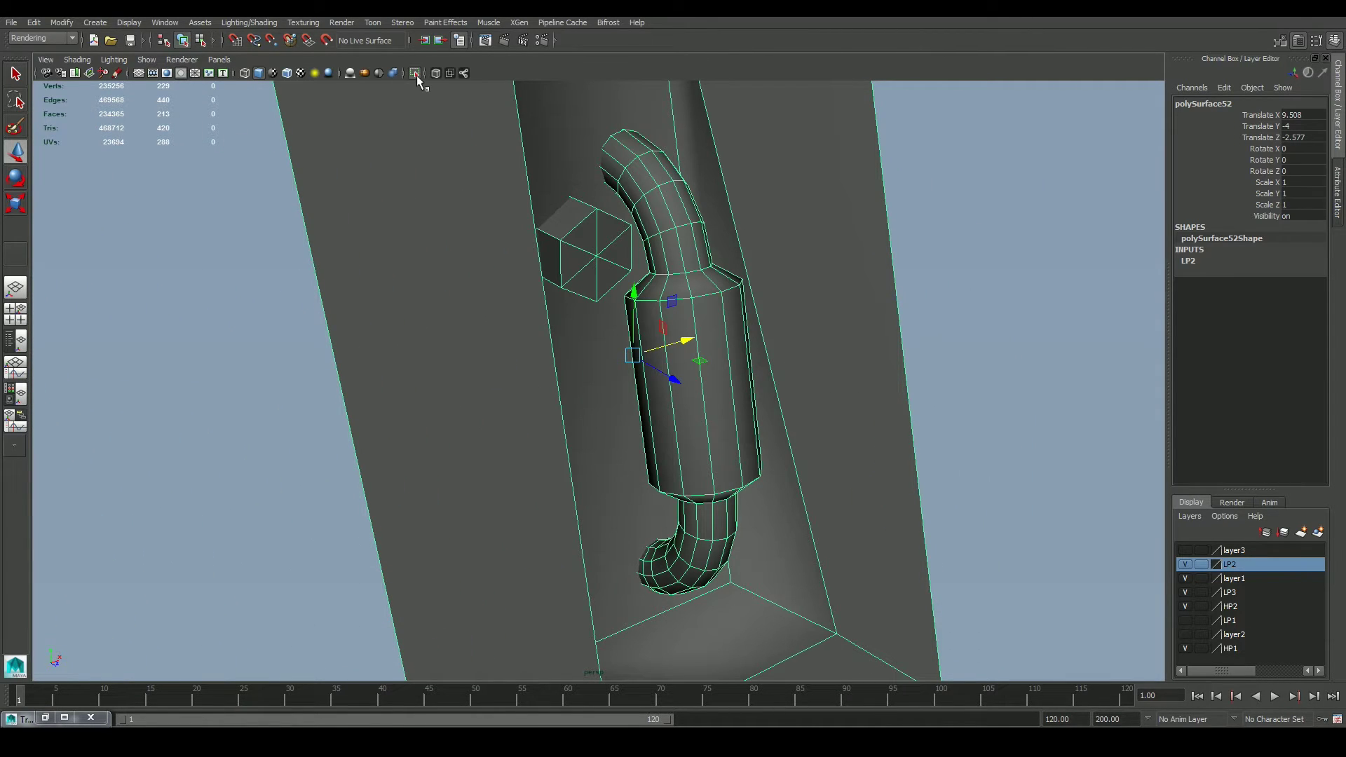
pyautogui.click(415, 73)
pyautogui.click(301, 73)
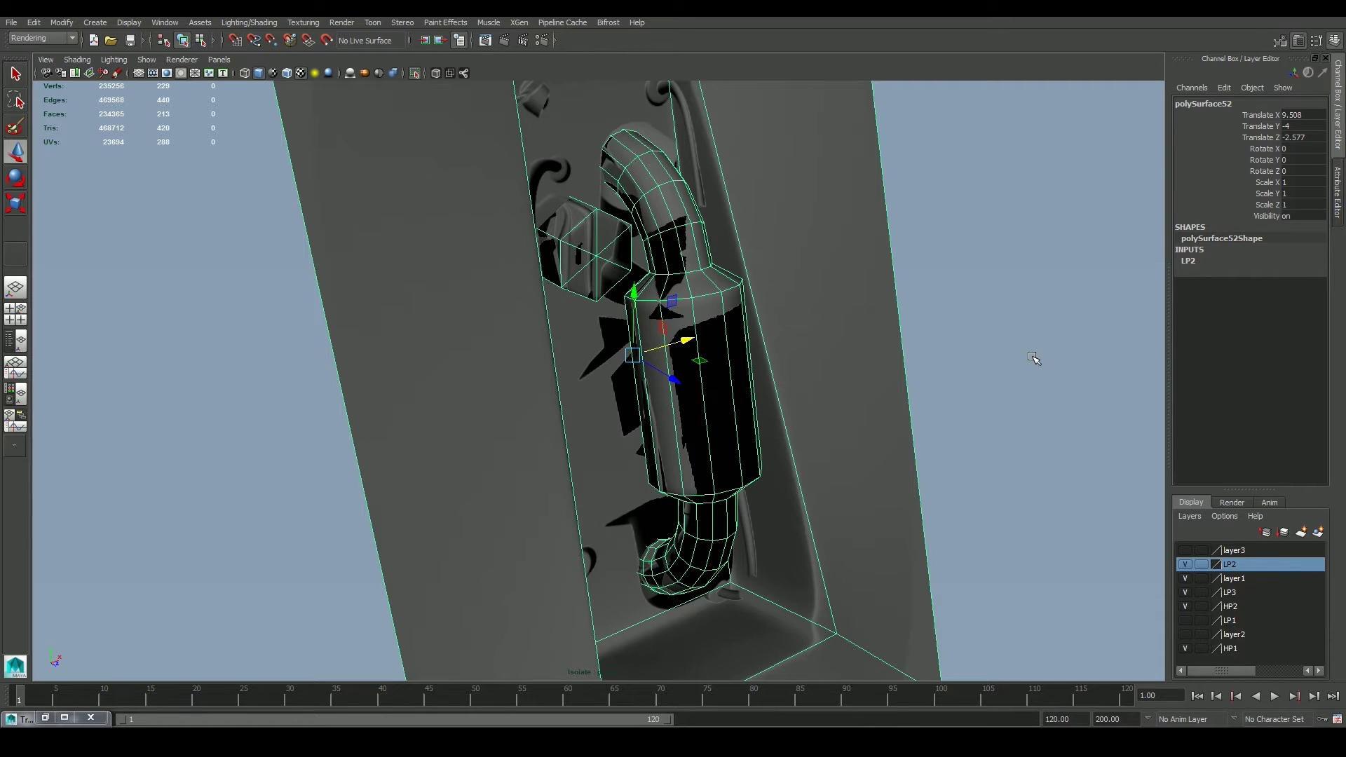
pyautogui.click(996, 382)
pyautogui.keyDown('alt'); pyautogui.moveTo(996, 381); pyautogui.dragTo(975, 452); pyautogui.keyUp('alt')
pyautogui.scroll(4, 930, 444)
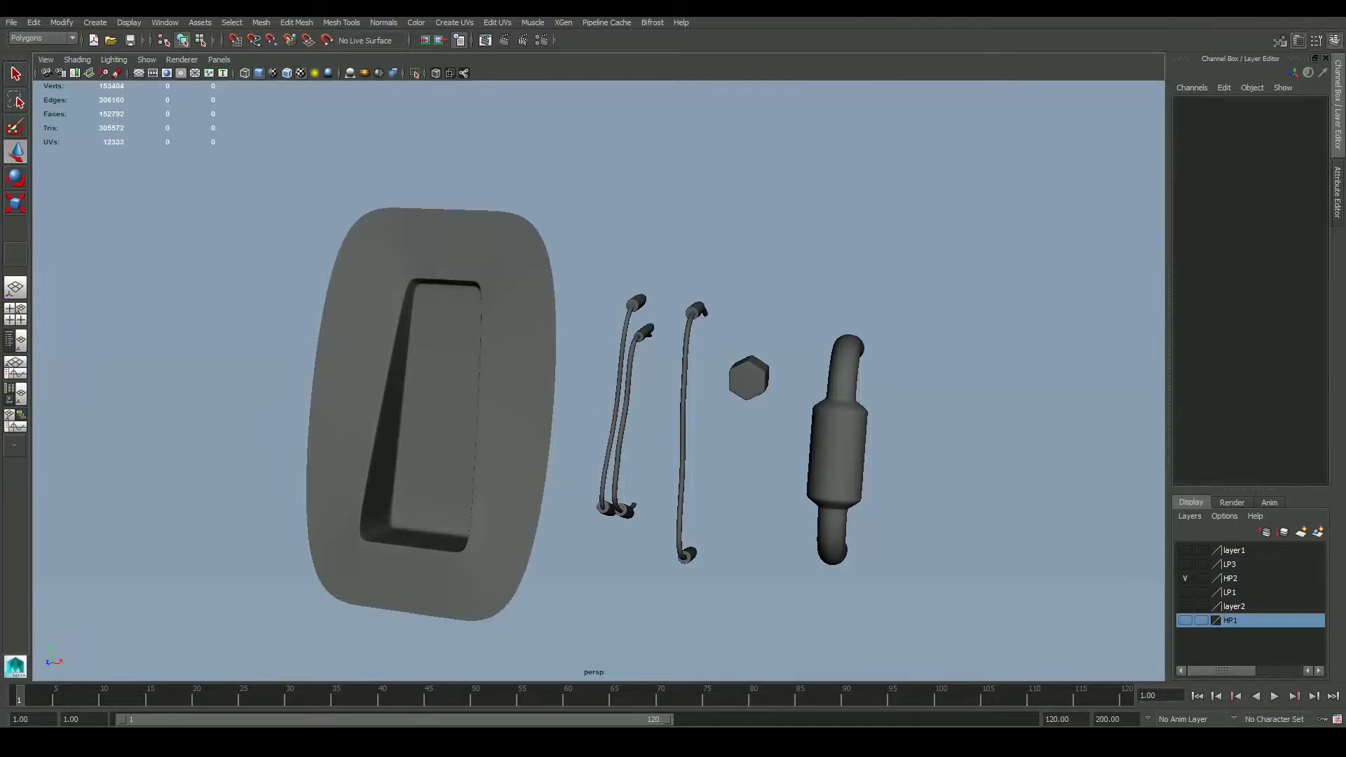
# Step: Examine how the high-poly panel sits between the target plane and its 100% search envelope, selecting the plane to show both together
pyautogui.moveTo(935, 465)
pyautogui.keyDown('alt'); pyautogui.mouseDown()
pyautogui.moveTo(974, 475)
pyautogui.moveTo(943, 473)
pyautogui.mouseUp(); pyautogui.keyUp('alt')
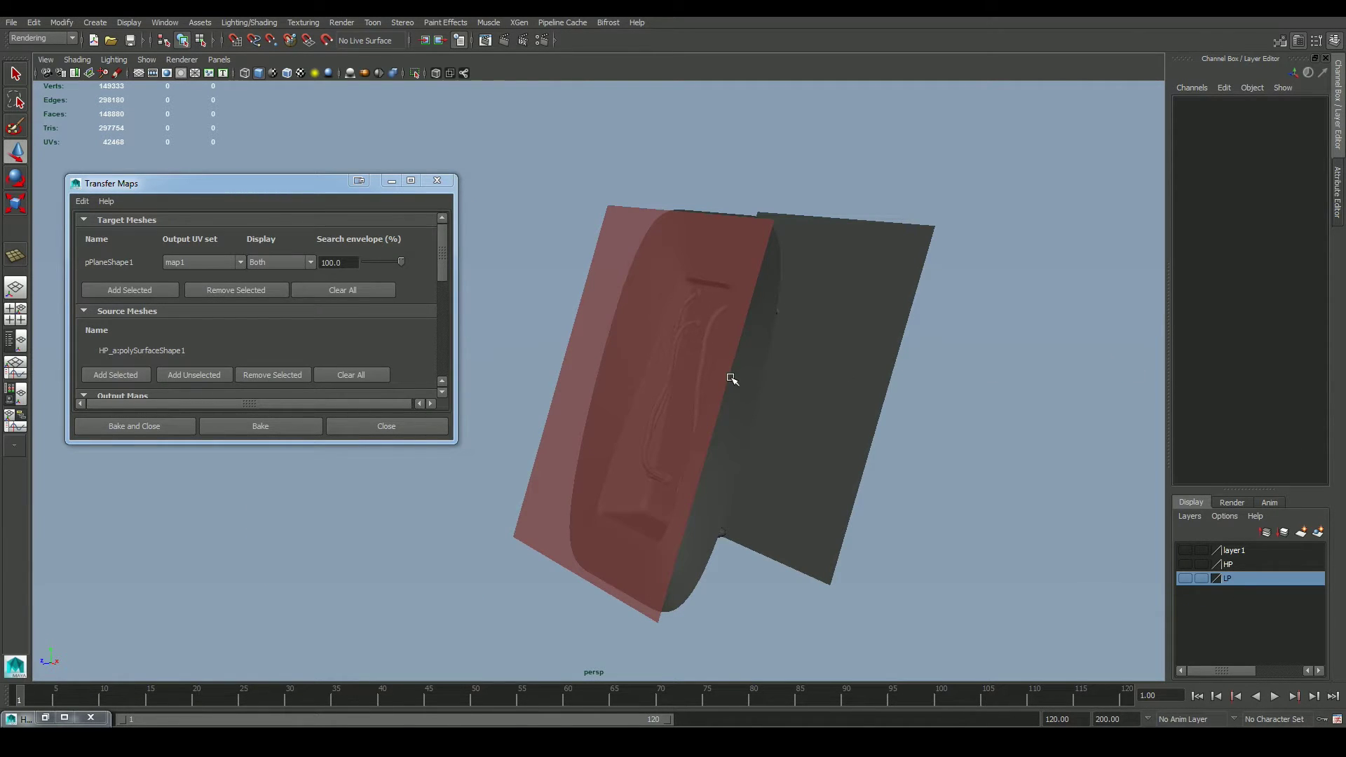
pyautogui.moveTo(956, 535)
pyautogui.keyDown('alt'); pyautogui.mouseDown()
pyautogui.moveTo(923, 531)
pyautogui.moveTo(946, 543)
pyautogui.mouseUp(); pyautogui.keyUp('alt')
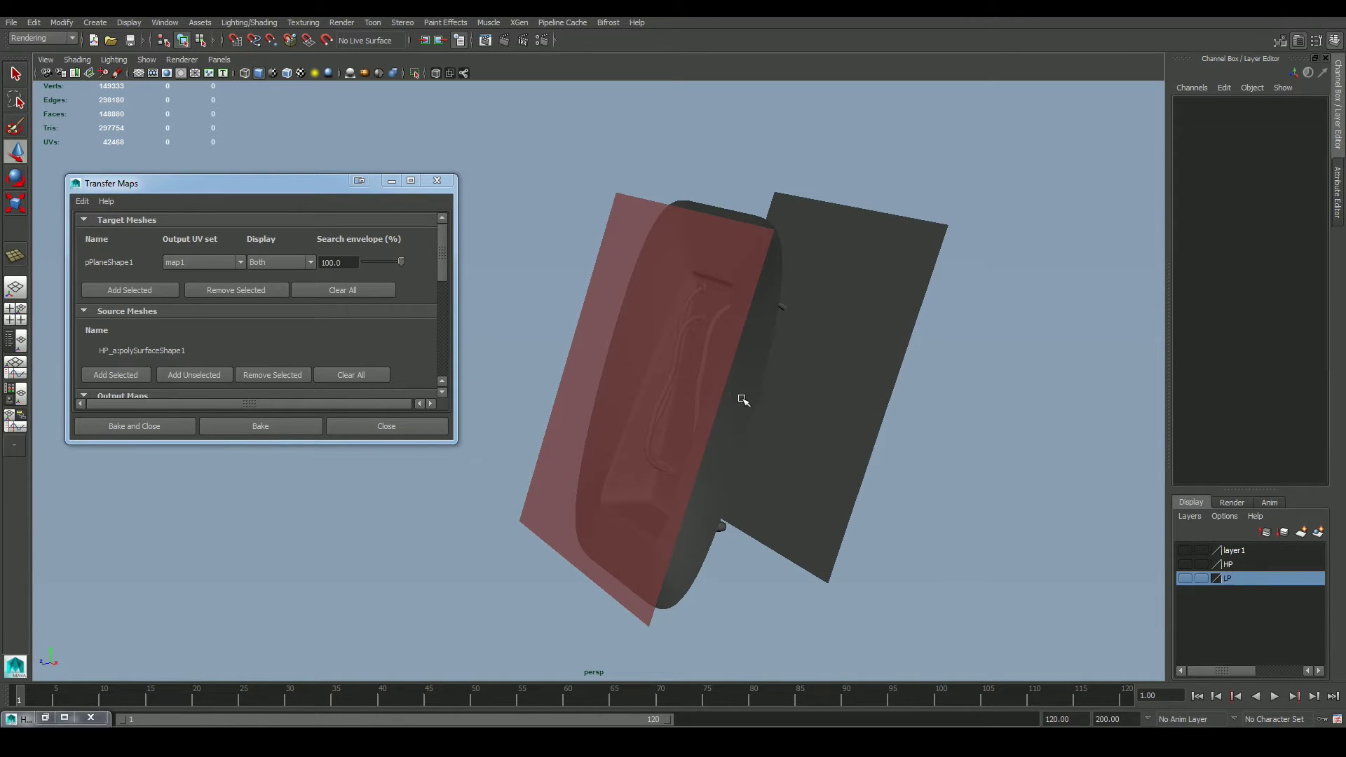
pyautogui.keyDown('alt'); pyautogui.moveTo(723, 392); pyautogui.dragTo(722, 386); pyautogui.keyUp('alt')
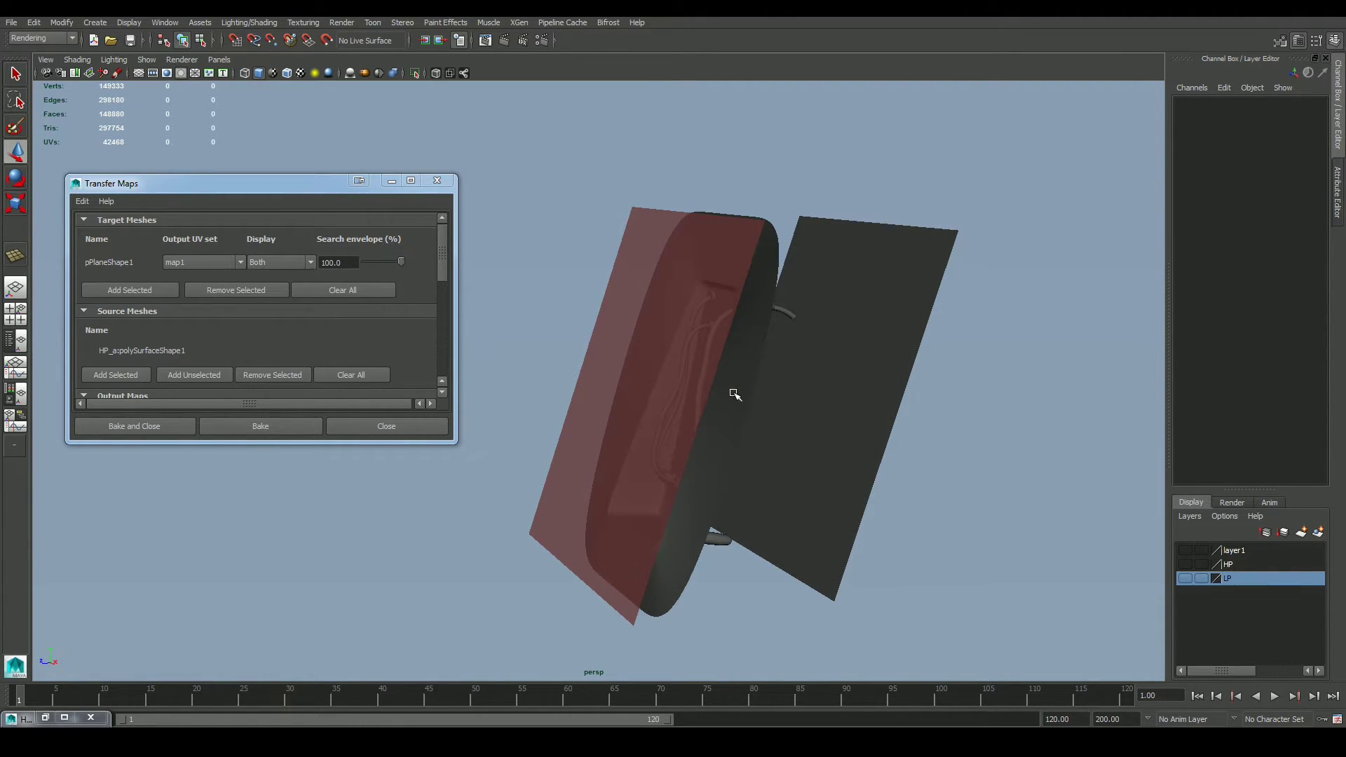
pyautogui.click(733, 394)
pyautogui.click(639, 266)
pyautogui.keyDown('alt'); pyautogui.moveTo(833, 408); pyautogui.dragTo(786, 396); pyautogui.keyUp('alt')
pyautogui.keyDown('shift'); pyautogui.click(835, 354); pyautogui.keyUp('shift')
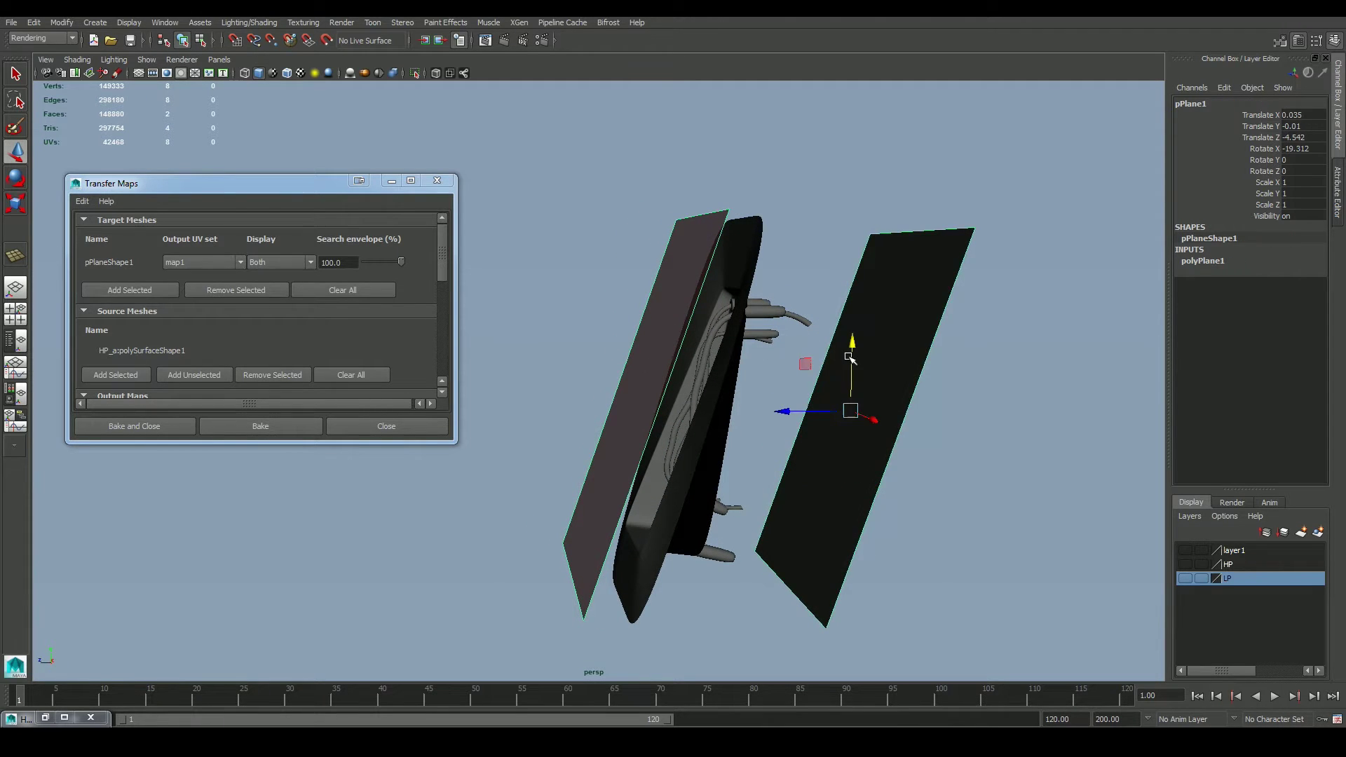
pyautogui.keyDown('alt'); pyautogui.moveTo(847, 565); pyautogui.dragTo(928, 556); pyautogui.keyUp('alt')
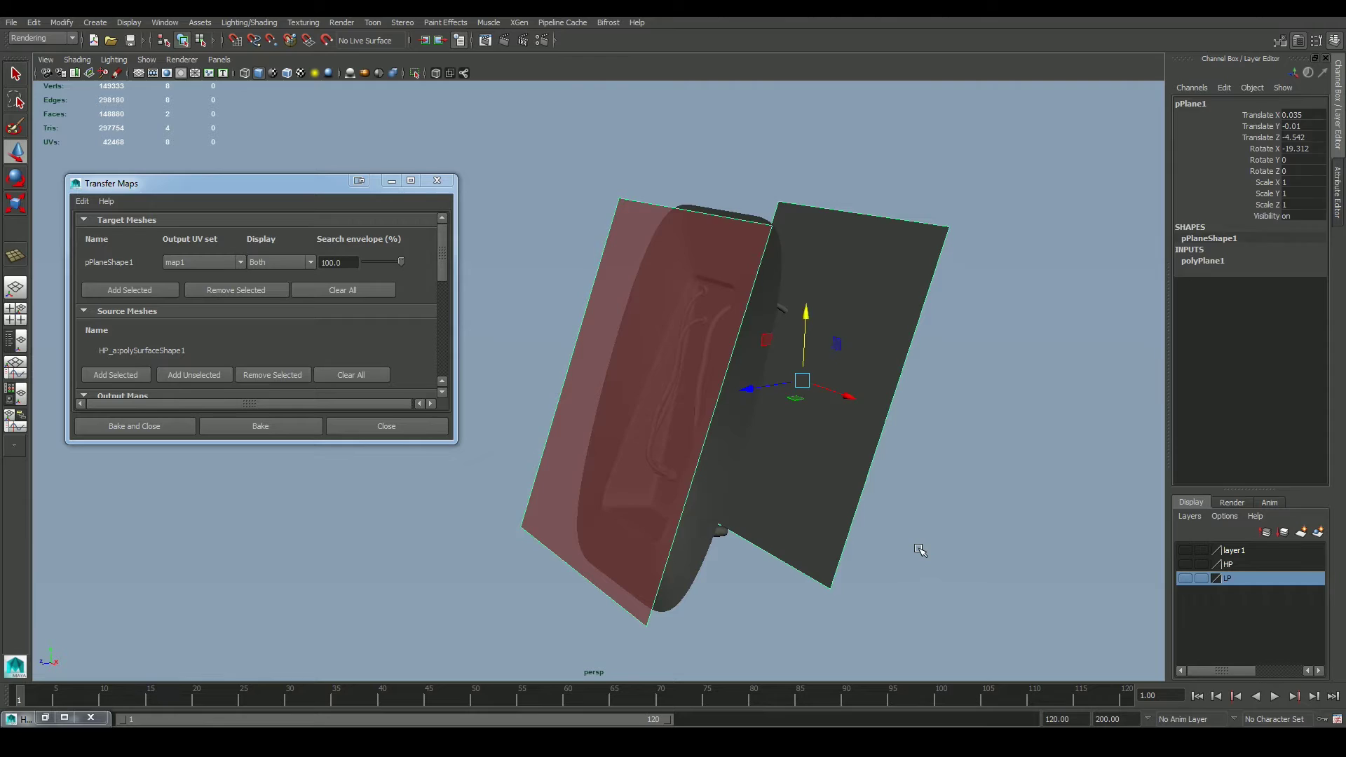
pyautogui.click(921, 550)
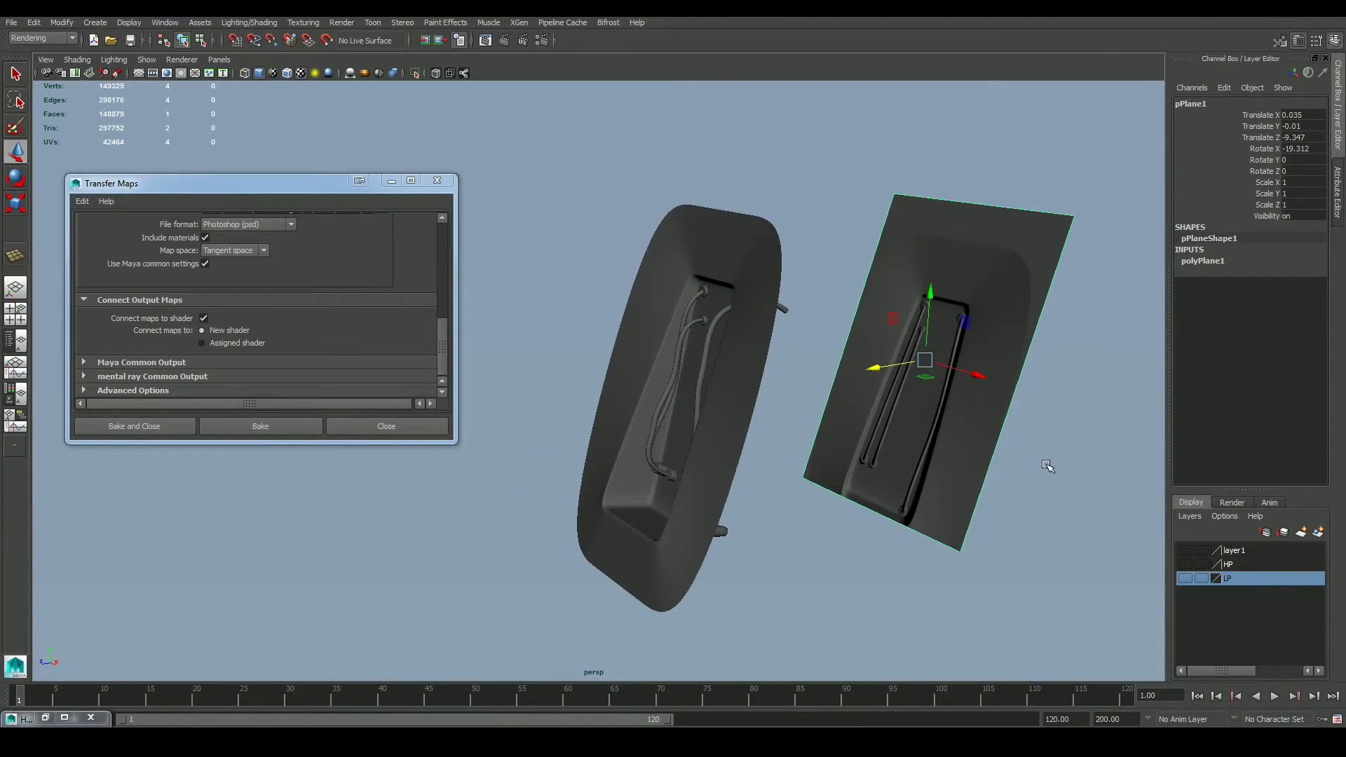
# Step: Compare the normal-mapped plane with the high-poly panel beside it, looking closely at the cables and recess edges from several angles
pyautogui.keyDown('alt'); pyautogui.moveTo(1048, 465); pyautogui.dragTo(872, 419); pyautogui.keyUp('alt')
pyautogui.click(893, 477)
pyautogui.scroll(3, 932, 463)
pyautogui.click(873, 419)
pyautogui.keyDown('alt'); pyautogui.moveTo(937, 454); pyautogui.dragTo(940, 476); pyautogui.keyUp('alt')
pyautogui.click(929, 469)
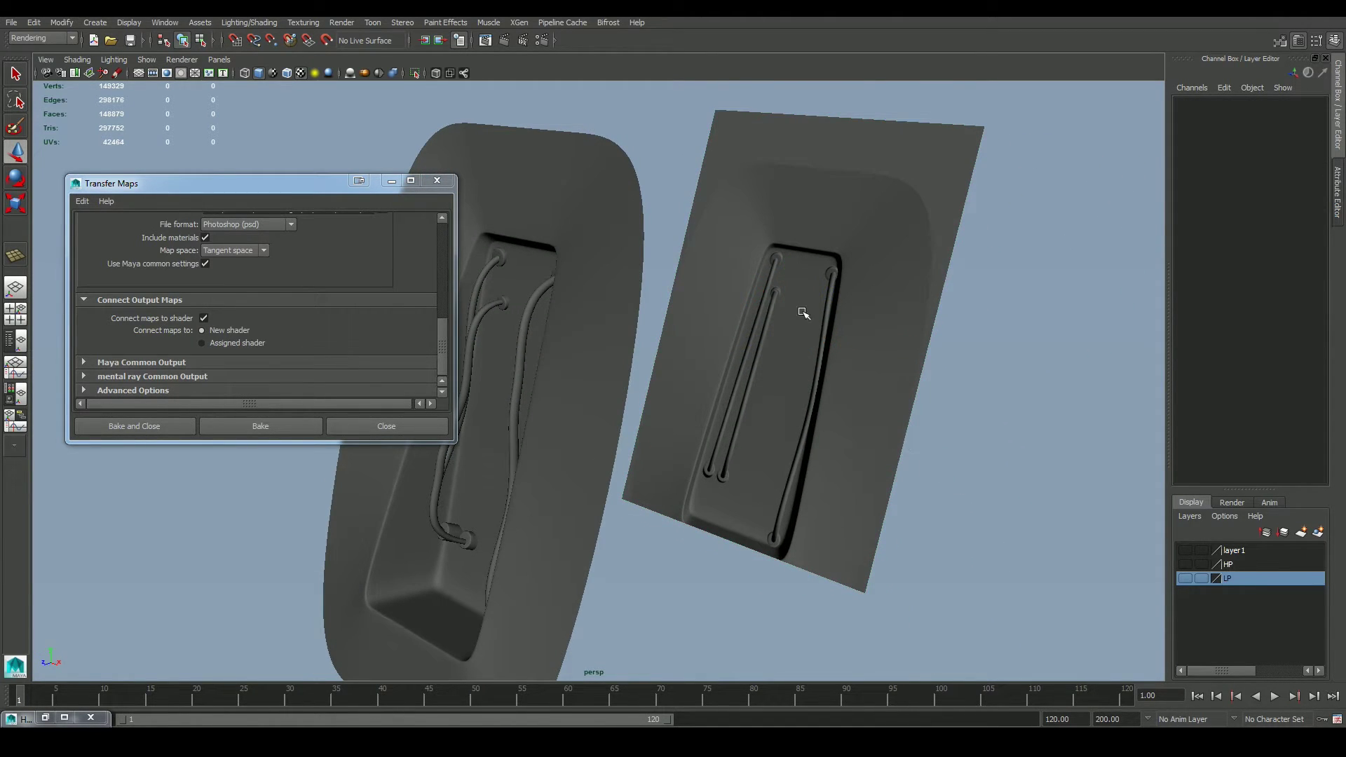
pyautogui.keyDown('alt'); pyautogui.moveTo(784, 317); pyautogui.dragTo(511, 382); pyautogui.keyUp('alt')
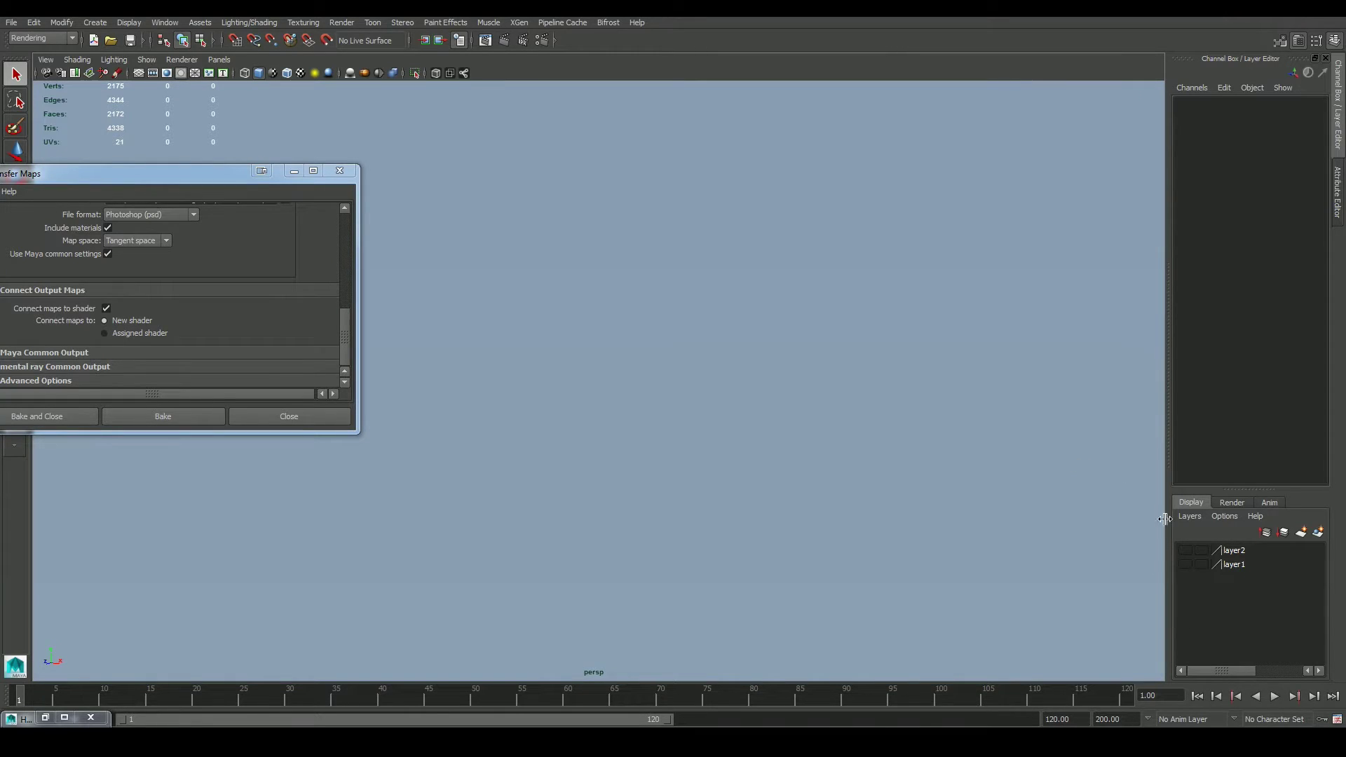
# Step: Show layer2 and layer1 to compare the high-poly hexagonal bolt with its low-poly version
pyautogui.click(1185, 551)
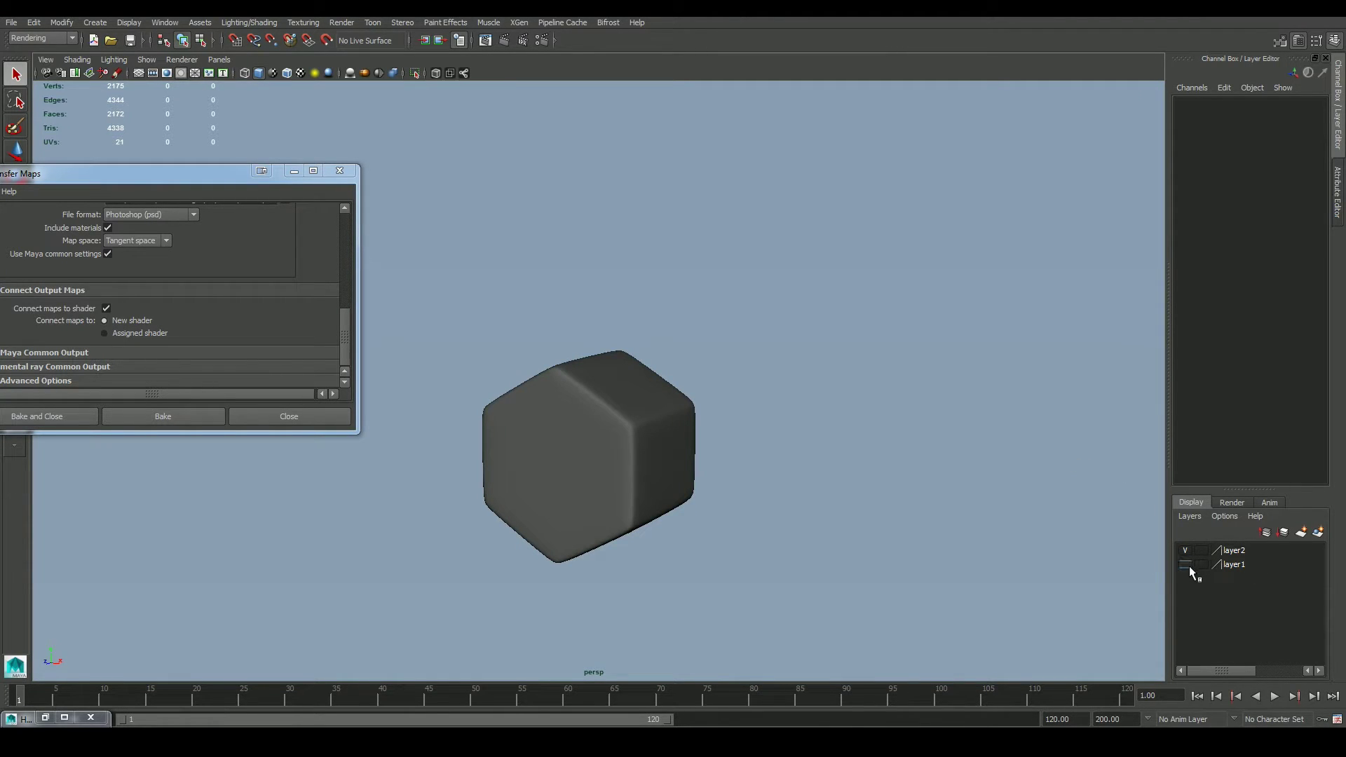
pyautogui.click(1185, 565)
pyautogui.click(1185, 551)
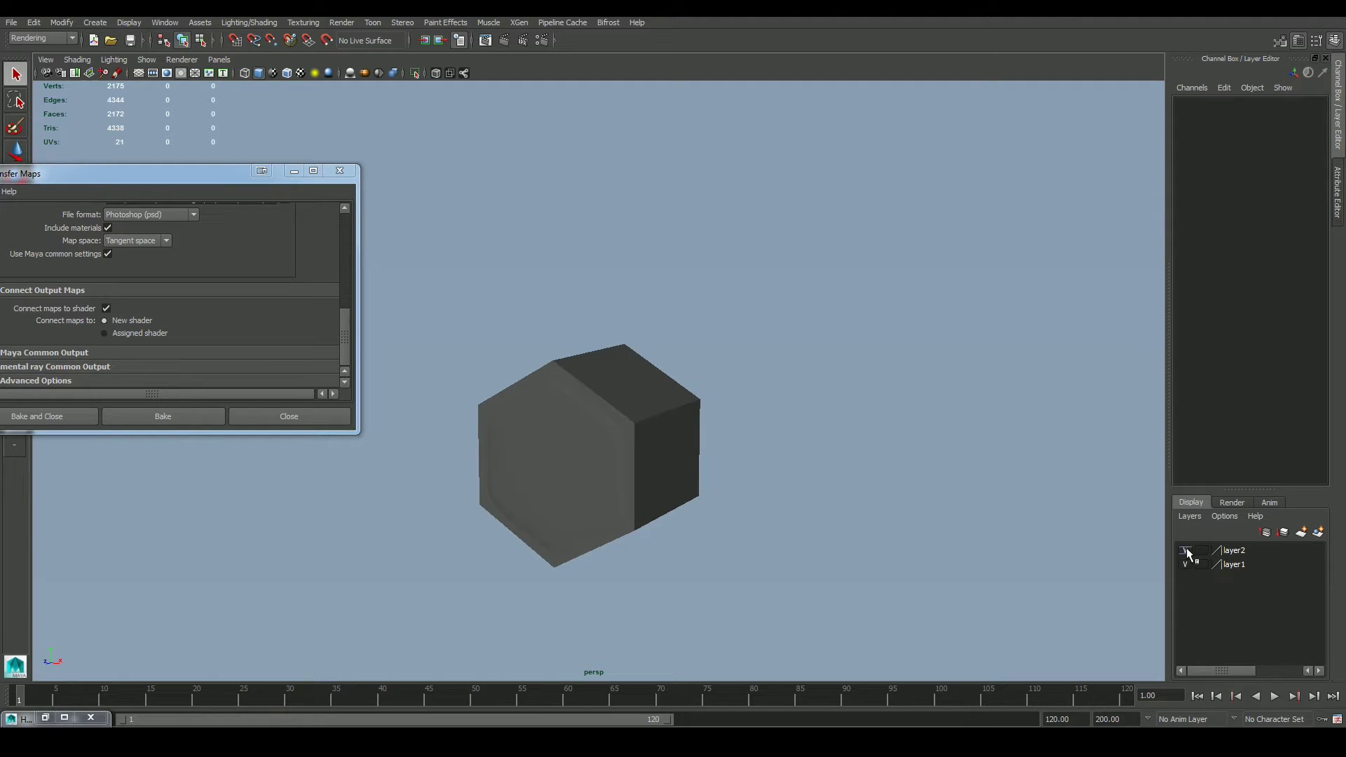
# Step: Display both mesh and envelope for the low-poly bolt with an 11.5% search envelope, and bake its tangent-space normal map
pyautogui.click(661, 446)
pyautogui.moveTo(193, 180); pyautogui.dragTo(307, 168)
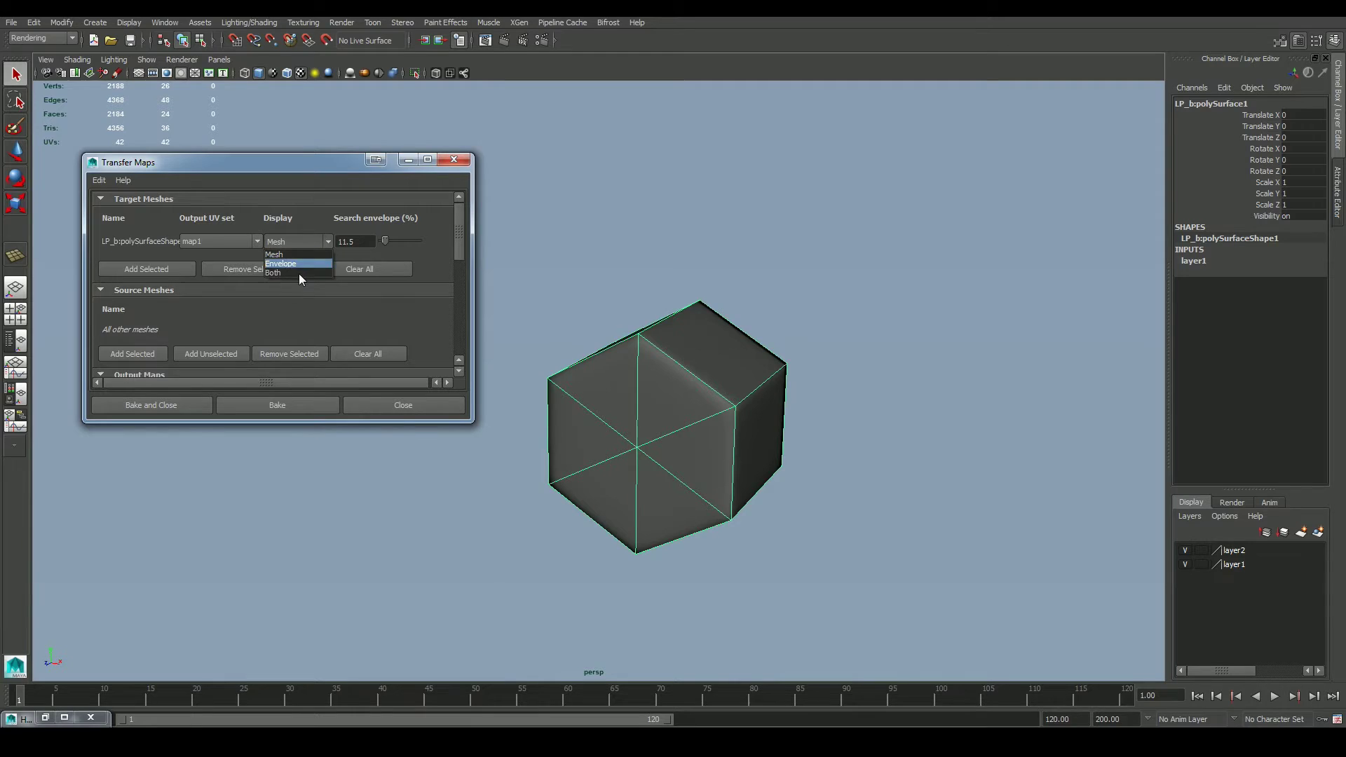
pyautogui.click(298, 274)
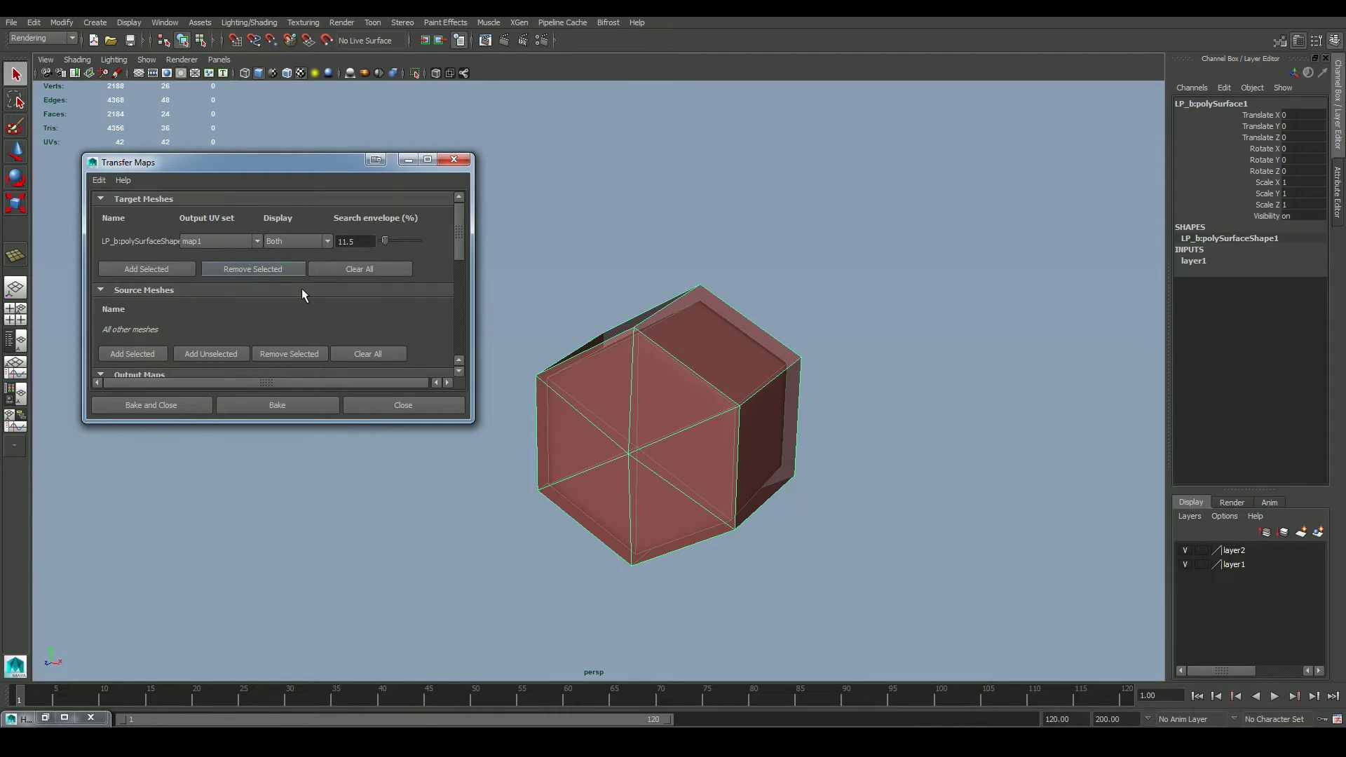
pyautogui.moveTo(460, 234); pyautogui.dragTo(459, 284)
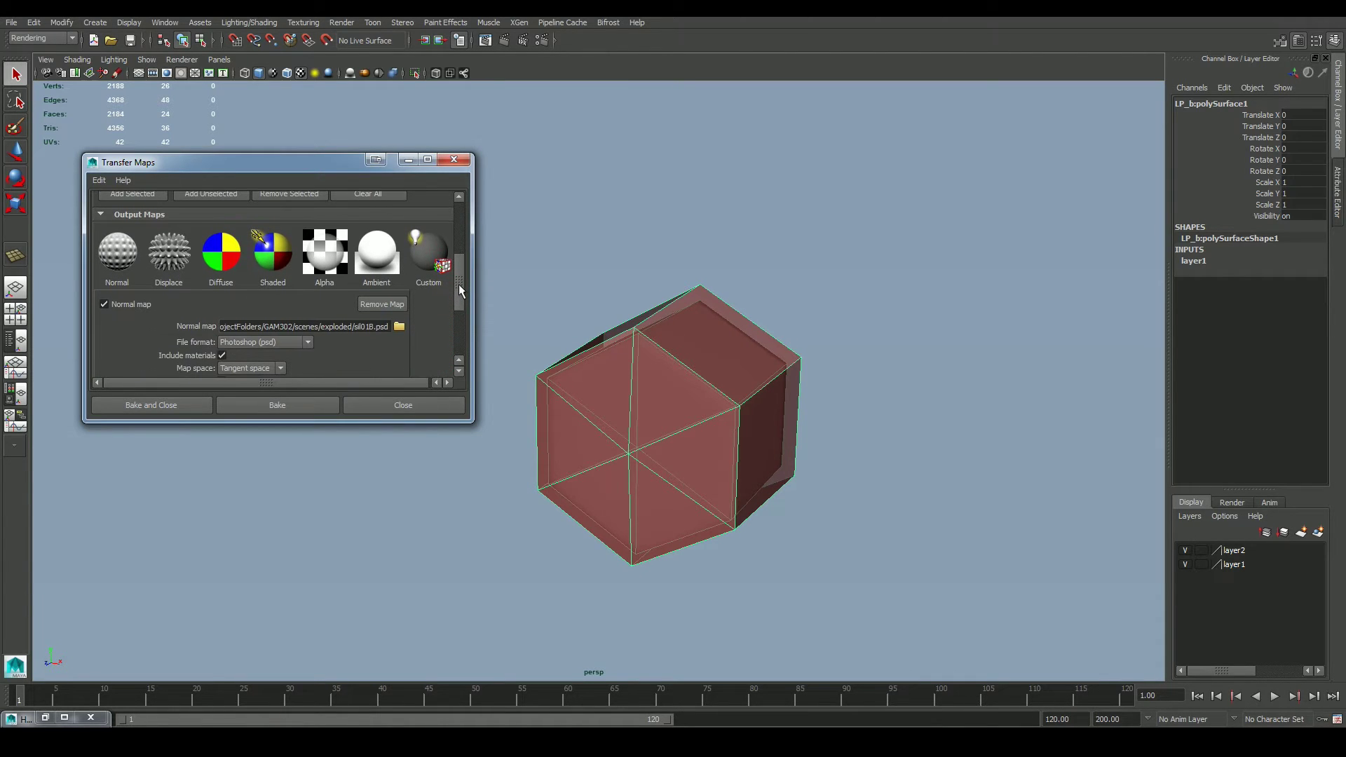
pyautogui.click(266, 406)
# Step: Examine the baked low-poly bolt up close along the edges between its side faces
pyautogui.keyDown('alt'); pyautogui.moveTo(959, 423); pyautogui.dragTo(776, 483); pyautogui.keyUp('alt')
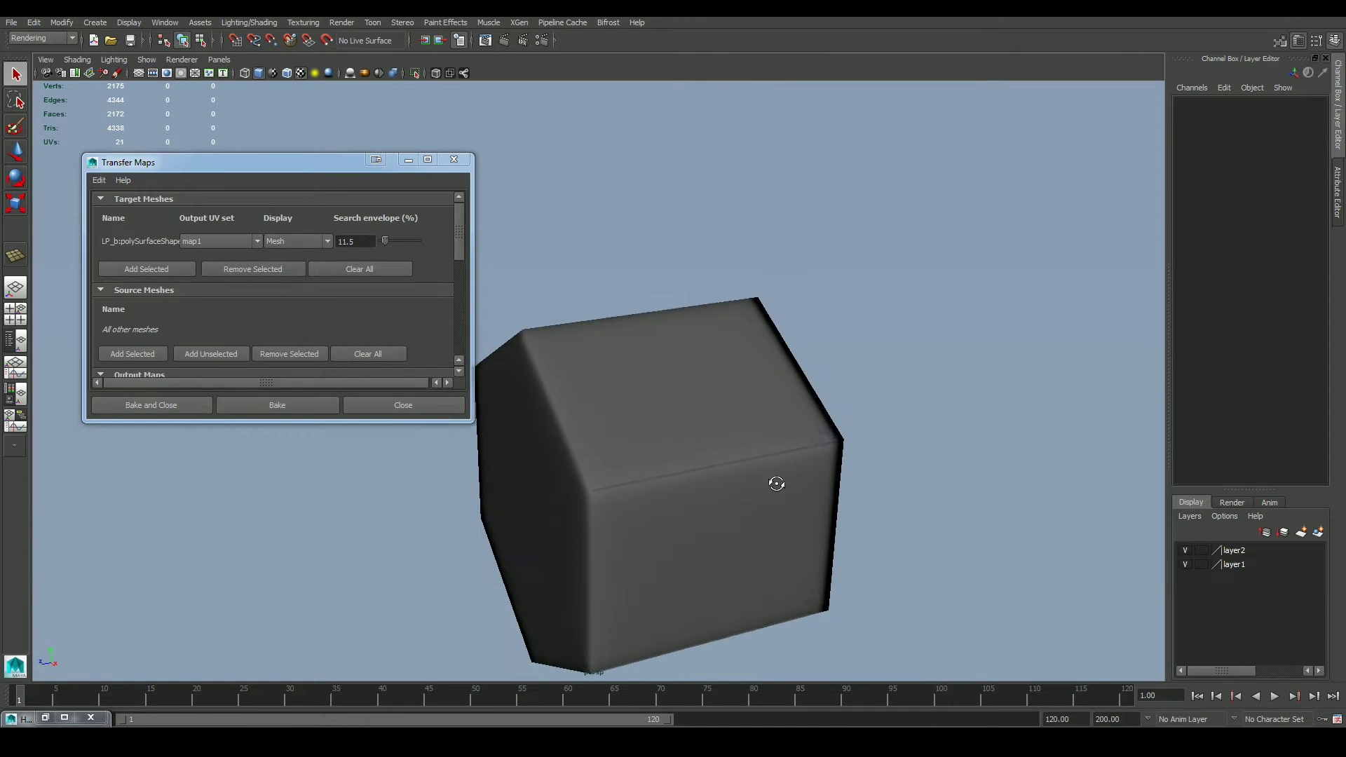
pyautogui.scroll(5, 881, 516)
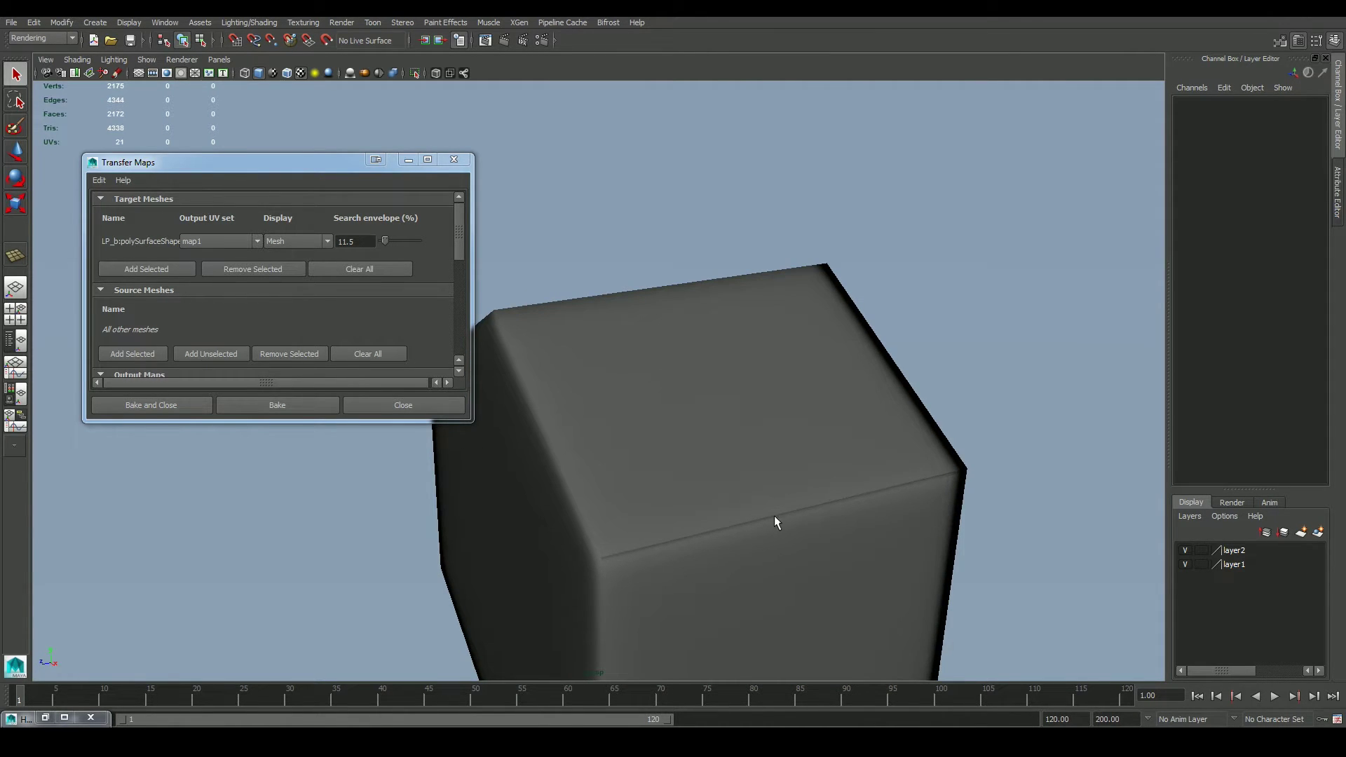
pyautogui.keyDown('alt'); pyautogui.moveTo(748, 565); pyautogui.dragTo(858, 525); pyautogui.keyUp('alt')
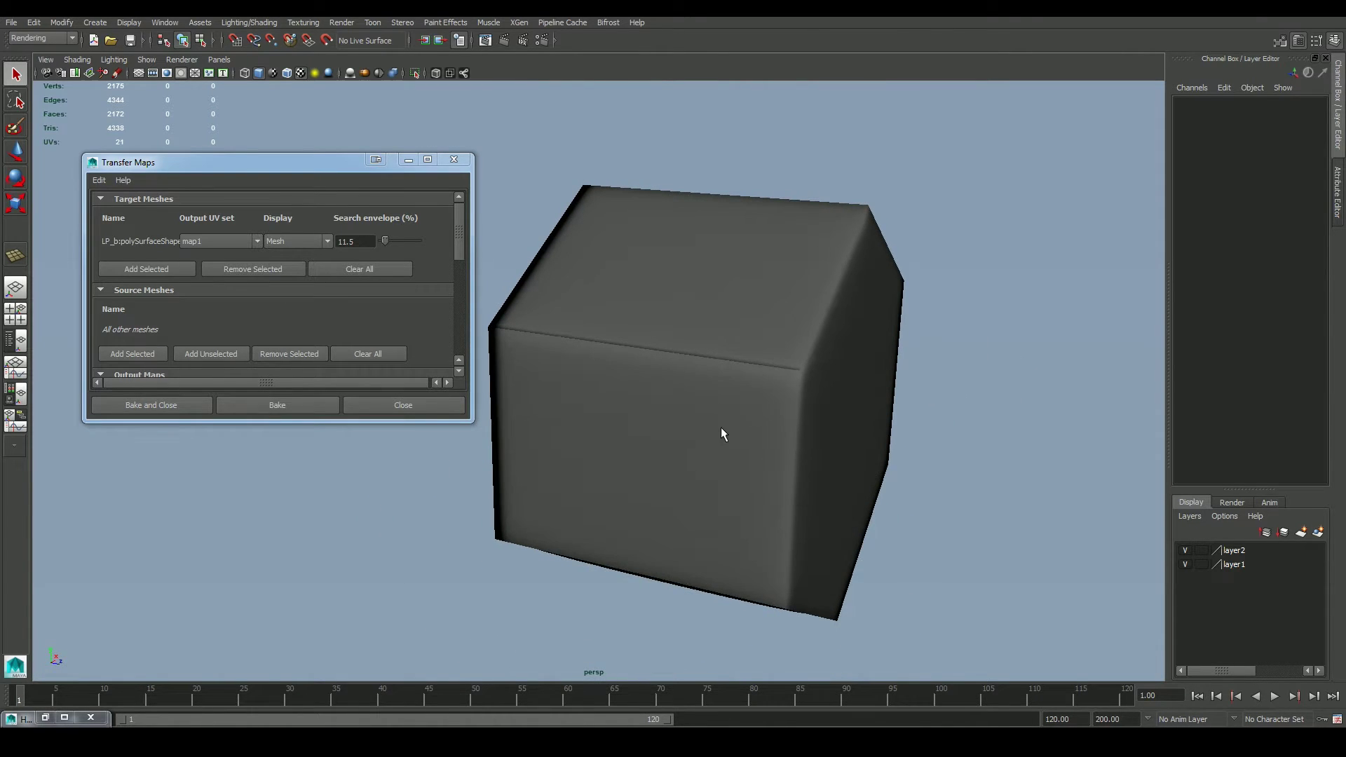
pyautogui.scroll(4, 722, 429)
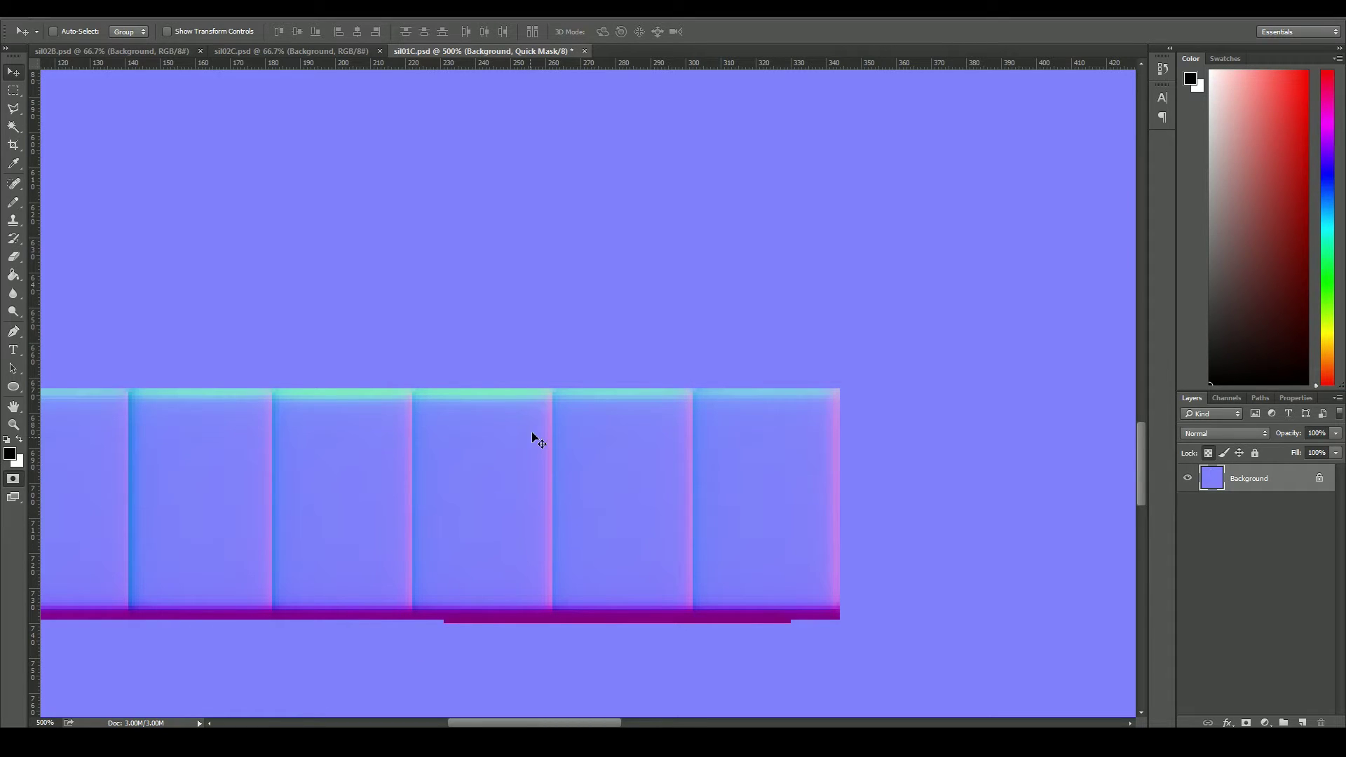
# Step: Switch to Photoshop and magnify the borders between the bolt's side faces in the sil01C.psd normal map
pyautogui.hotkey('ctrl', '+')
pyautogui.hotkey('ctrl', '+')
pyautogui.hotkey('ctrl', '+')
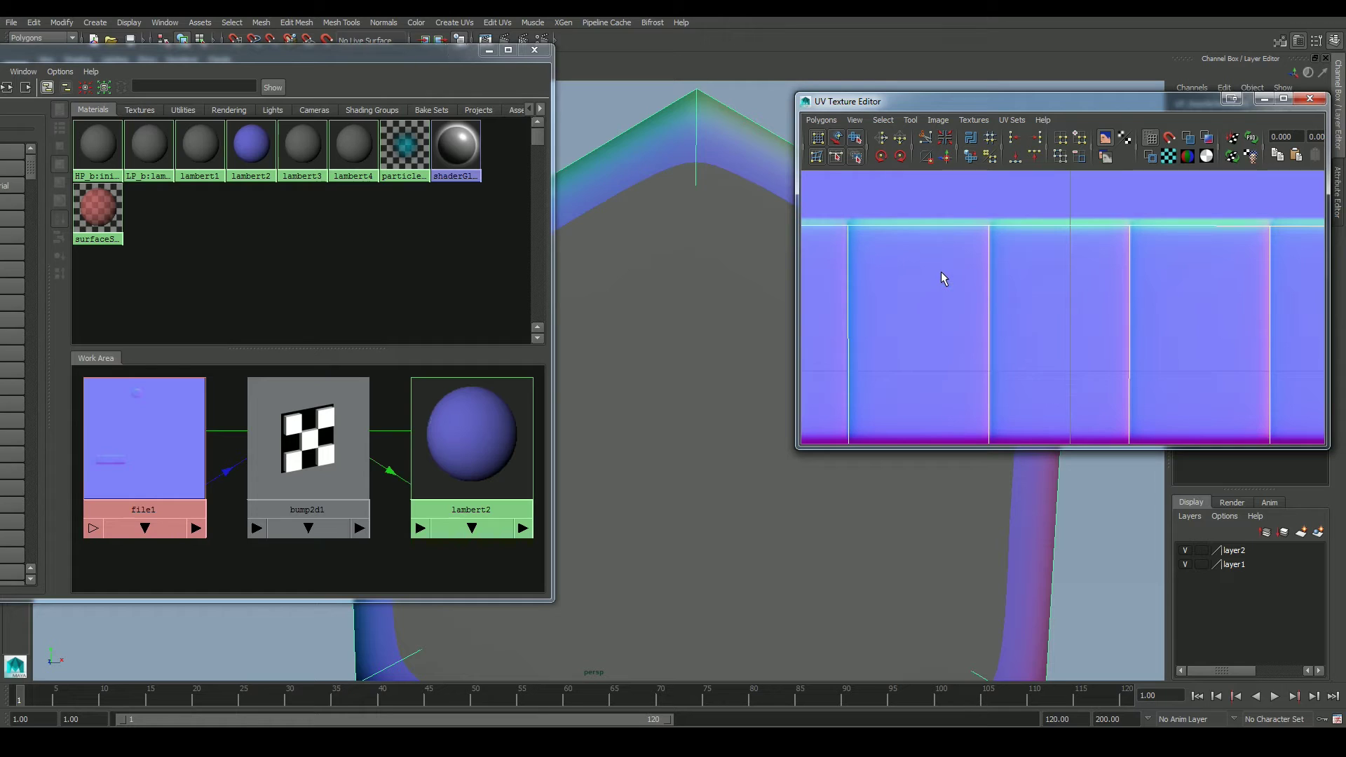
# Step: Inspect the colour transitions along the side-face borders of the normal map against the bolt's UVs in Maya's UV Texture Editor
pyautogui.moveTo(941, 271); pyautogui.dragTo(932, 288, button='right')
pyautogui.scroll(6, 1012, 316)
pyautogui.keyDown('alt'); pyautogui.moveTo(985, 313); pyautogui.dragTo(953, 248, button='middle'); pyautogui.keyUp('alt')
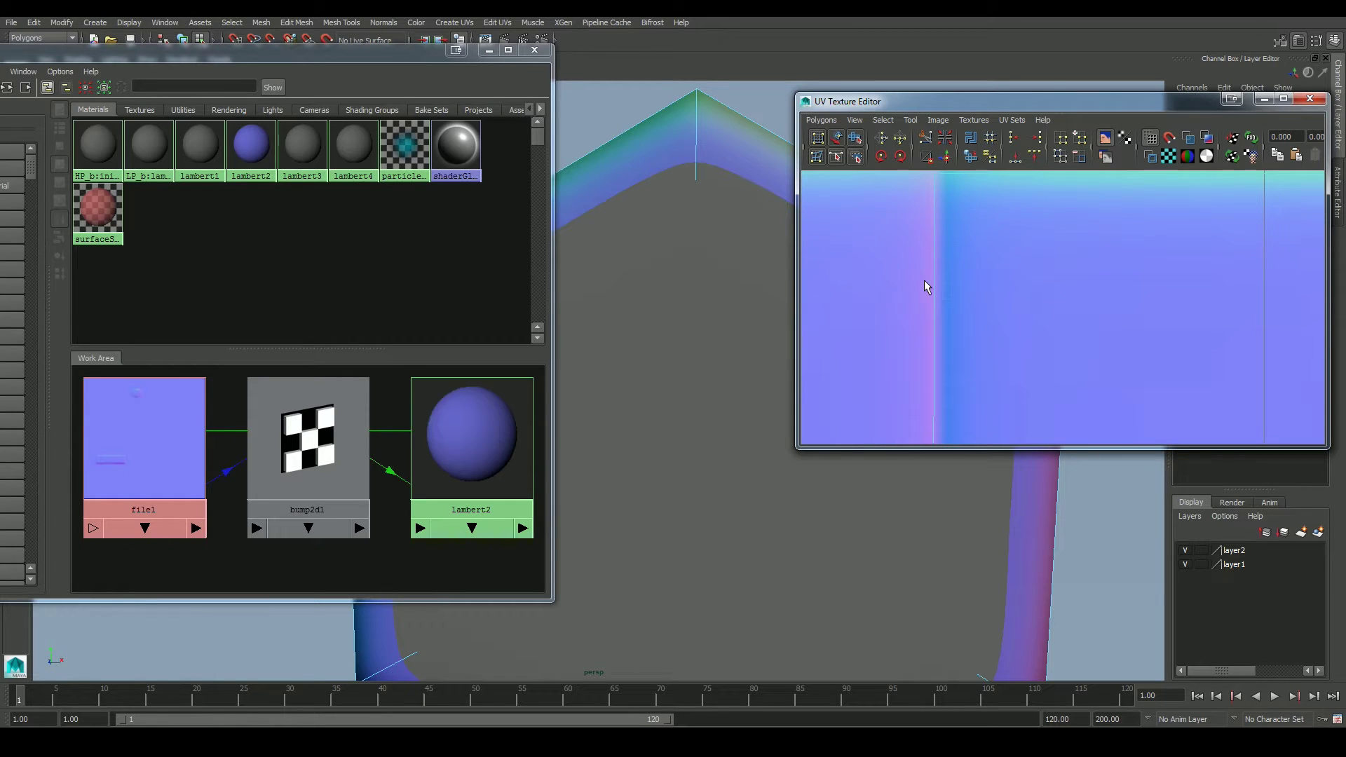
pyautogui.keyDown('alt'); pyautogui.moveTo(945, 275); pyautogui.dragTo(982, 322, button='middle'); pyautogui.keyUp('alt')
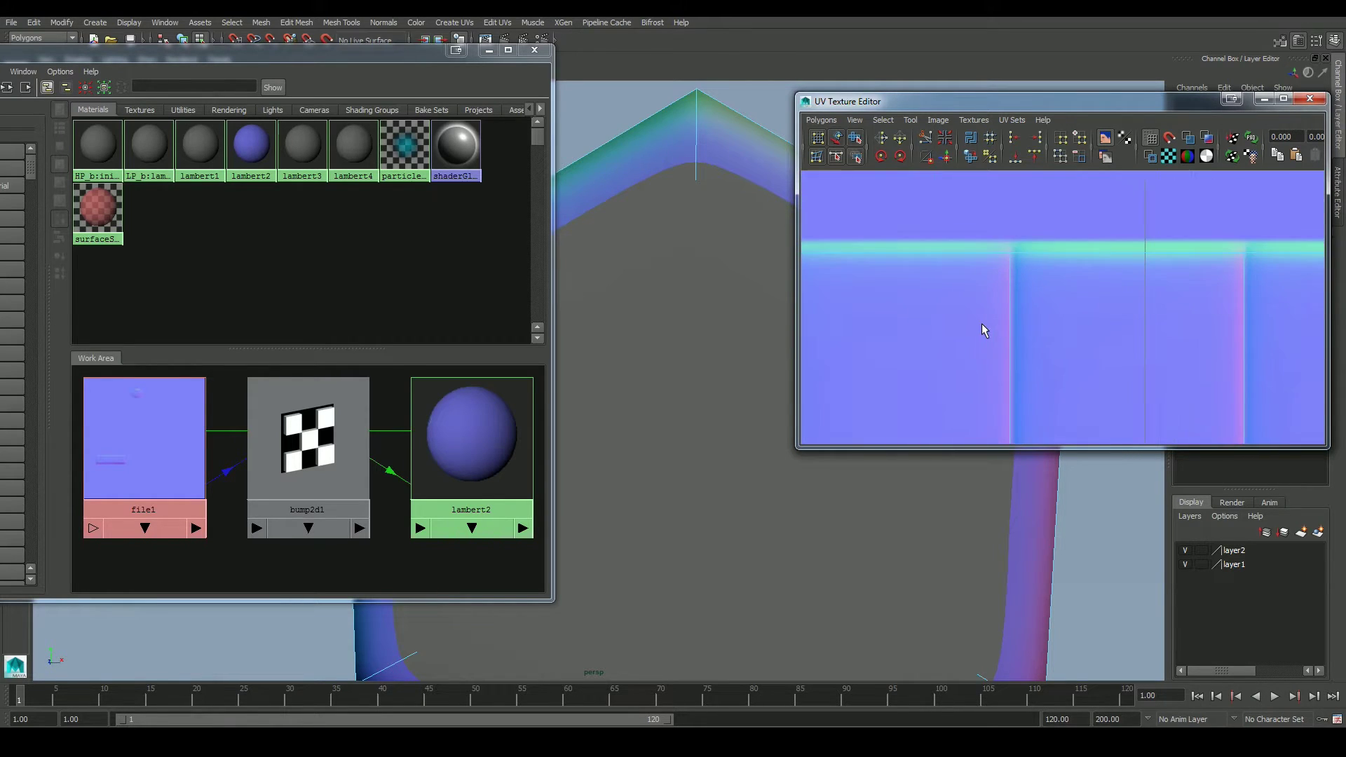
pyautogui.keyDown('alt'); pyautogui.moveTo(1091, 334); pyautogui.dragTo(931, 272, button='middle'); pyautogui.keyUp('alt')
pyautogui.scroll(4, 957, 301)
pyautogui.scroll(-2, 927, 305)
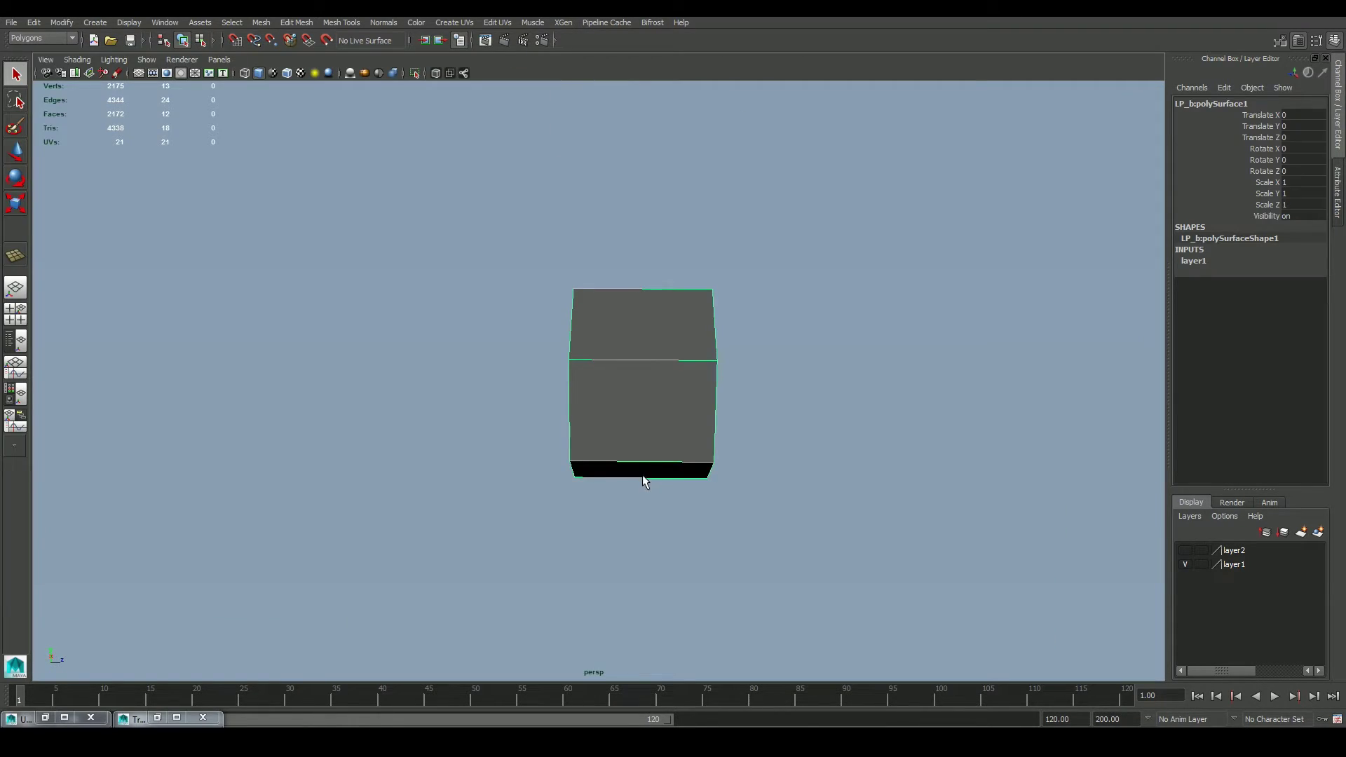
# Step: Select the low-poly bolt's six long side edges, hide the UV Texture Editor's image, and cut the UVs along those edges
pyautogui.moveTo(637, 394); pyautogui.dragTo(623, 351, button='right')
pyautogui.moveTo(631, 481); pyautogui.dragTo(637, 541)
pyautogui.click(63, 718)
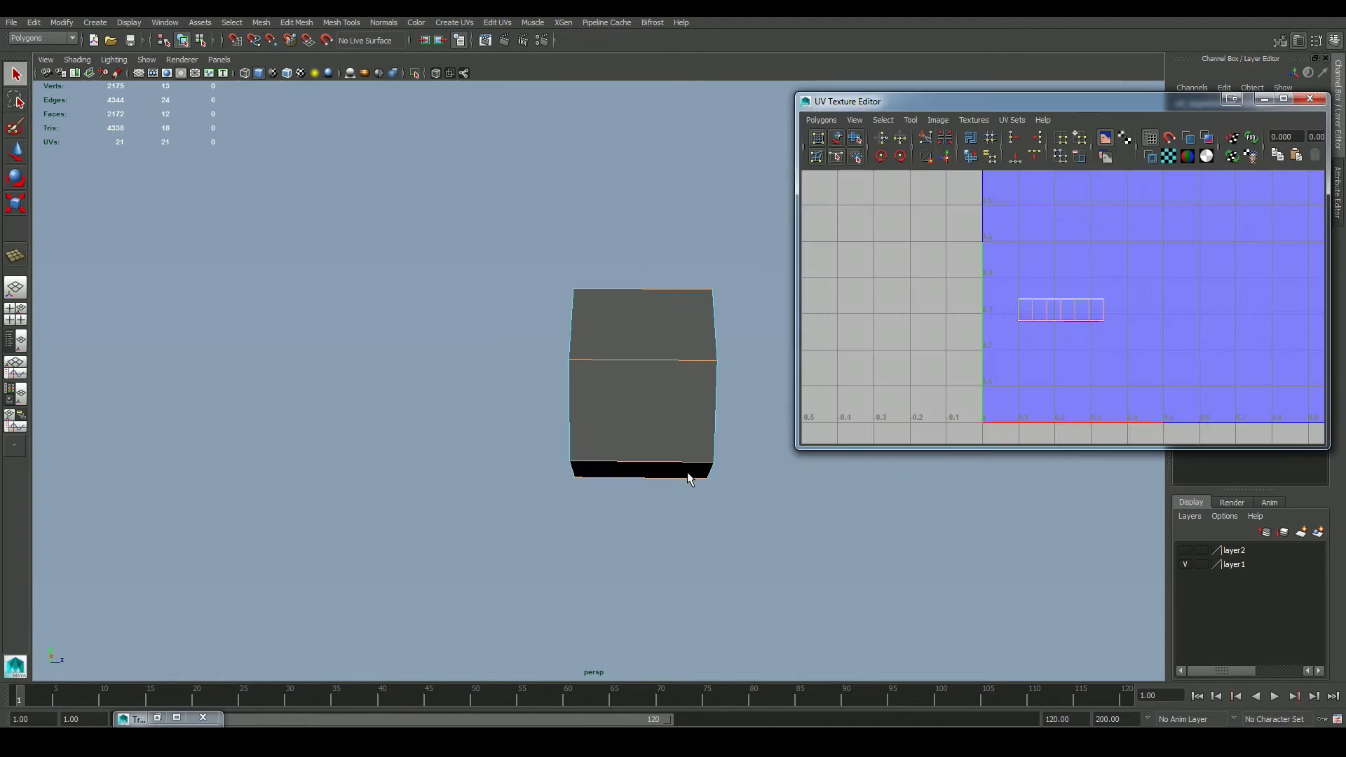
pyautogui.click(1105, 138)
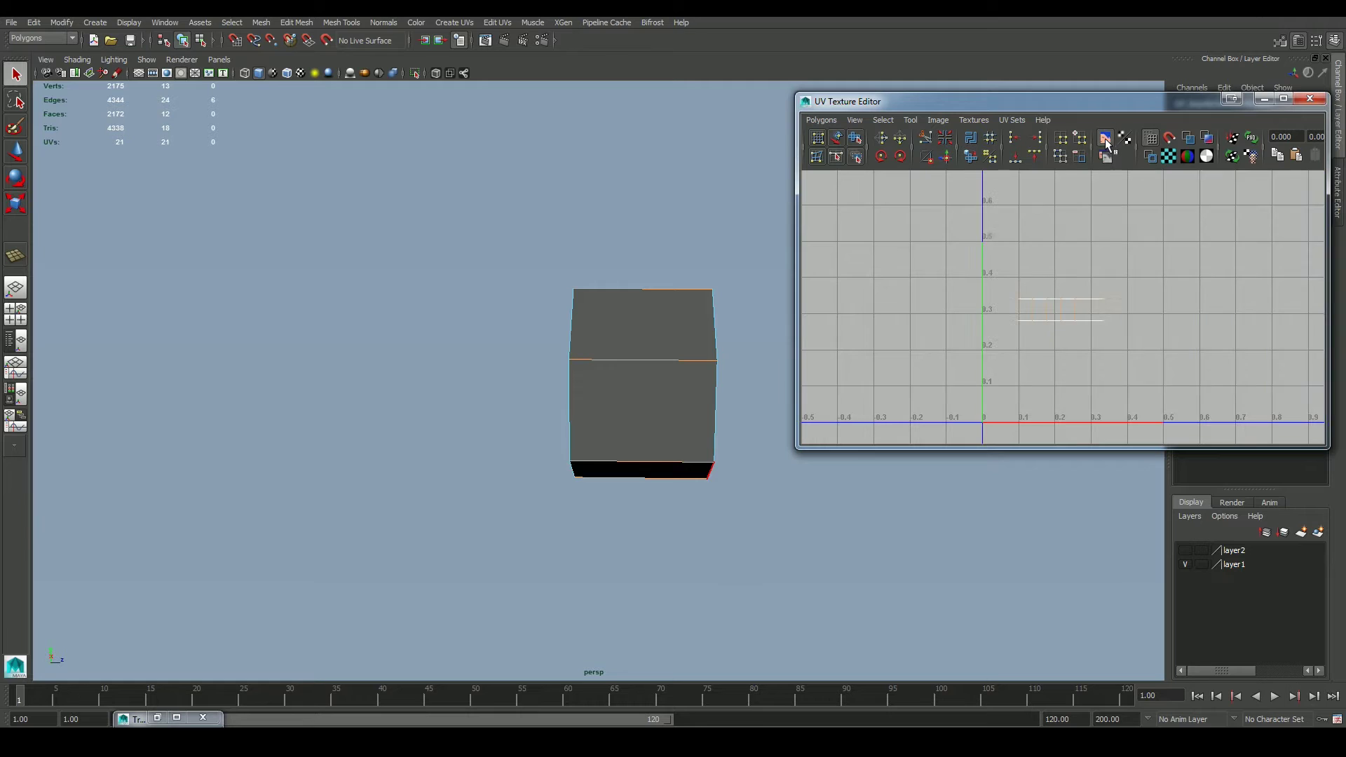
pyautogui.scroll(3, 1040, 379)
pyautogui.scroll(2, 1108, 347)
pyautogui.keyDown('alt'); pyautogui.moveTo(1110, 364); pyautogui.dragTo(1035, 322, button='middle'); pyautogui.keyUp('alt')
pyautogui.scroll(2, 1091, 297)
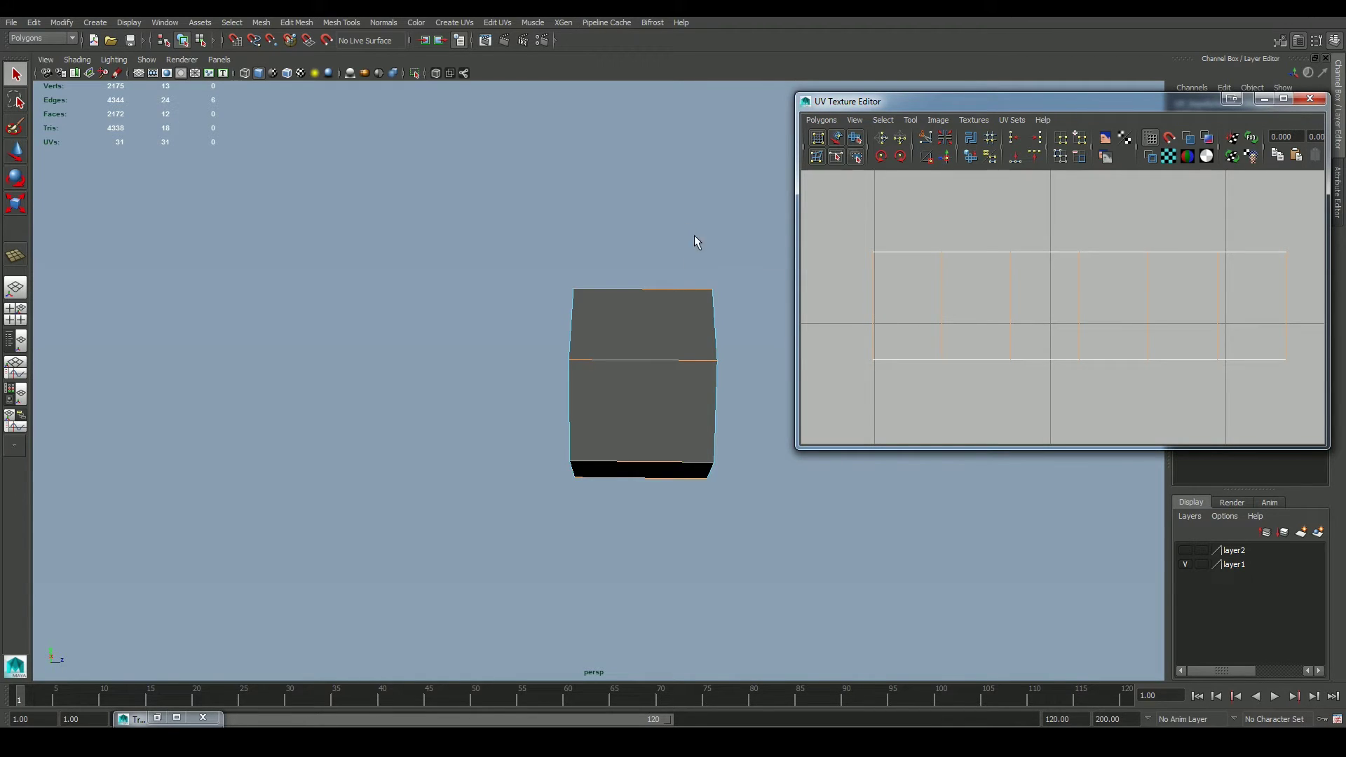
pyautogui.press('space')
pyautogui.moveTo(626, 446); pyautogui.dragTo(629, 502)
# Step: Set the edge display width to 3.17 to emphasise the bolt's UV borders, and close the Edge Width window
pyautogui.press('space')
pyautogui.moveTo(499, 490); pyautogui.dragTo(502, 561)
pyautogui.moveTo(806, 304); pyautogui.dragTo(819, 302)
pyautogui.keyDown('alt'); pyautogui.moveTo(745, 465); pyautogui.dragTo(671, 472); pyautogui.keyUp('alt')
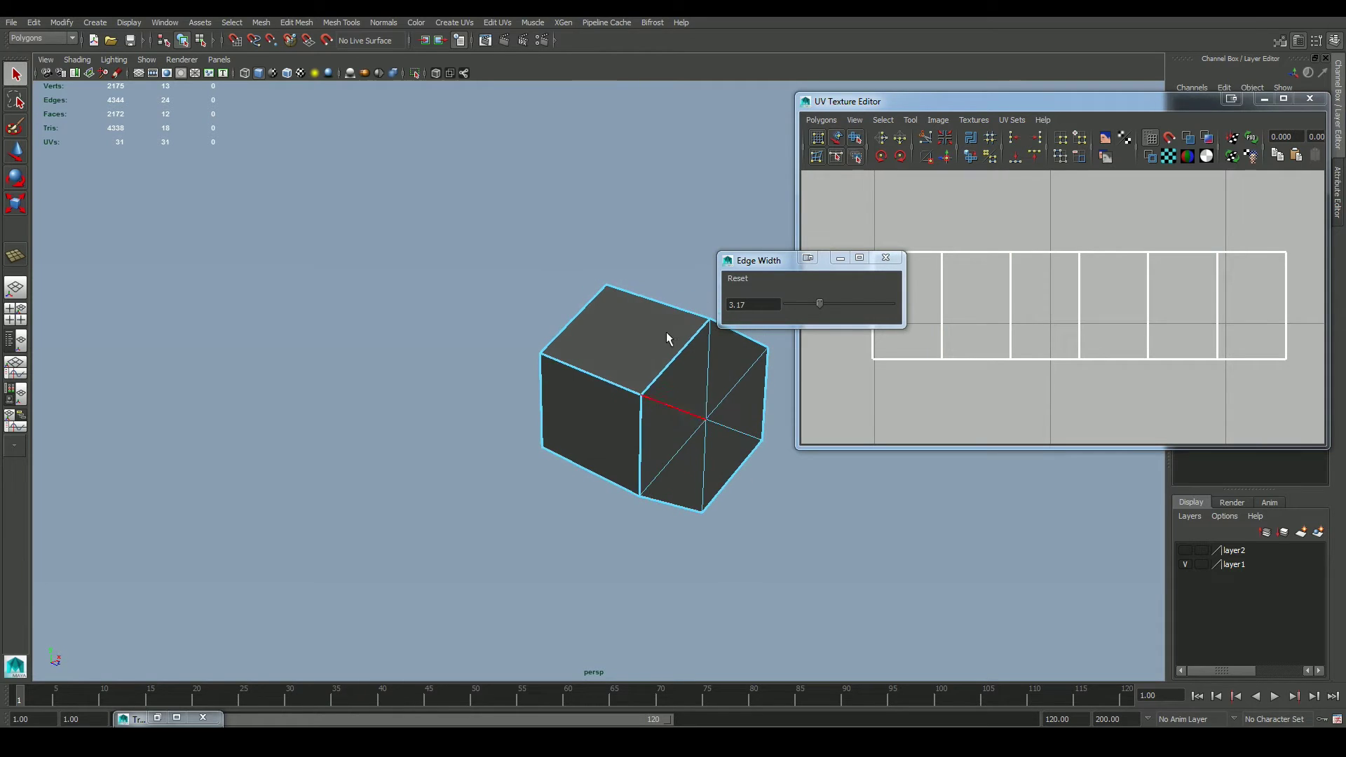
pyautogui.click(1024, 339)
pyautogui.moveTo(749, 262); pyautogui.dragTo(693, 266)
pyautogui.click(830, 262)
# Step: Select the faces of the bolt's other five side UV shells and move them away from the sixth to open a gap
pyautogui.moveTo(969, 319); pyautogui.dragTo(898, 312, button='right')
pyautogui.click(898, 314)
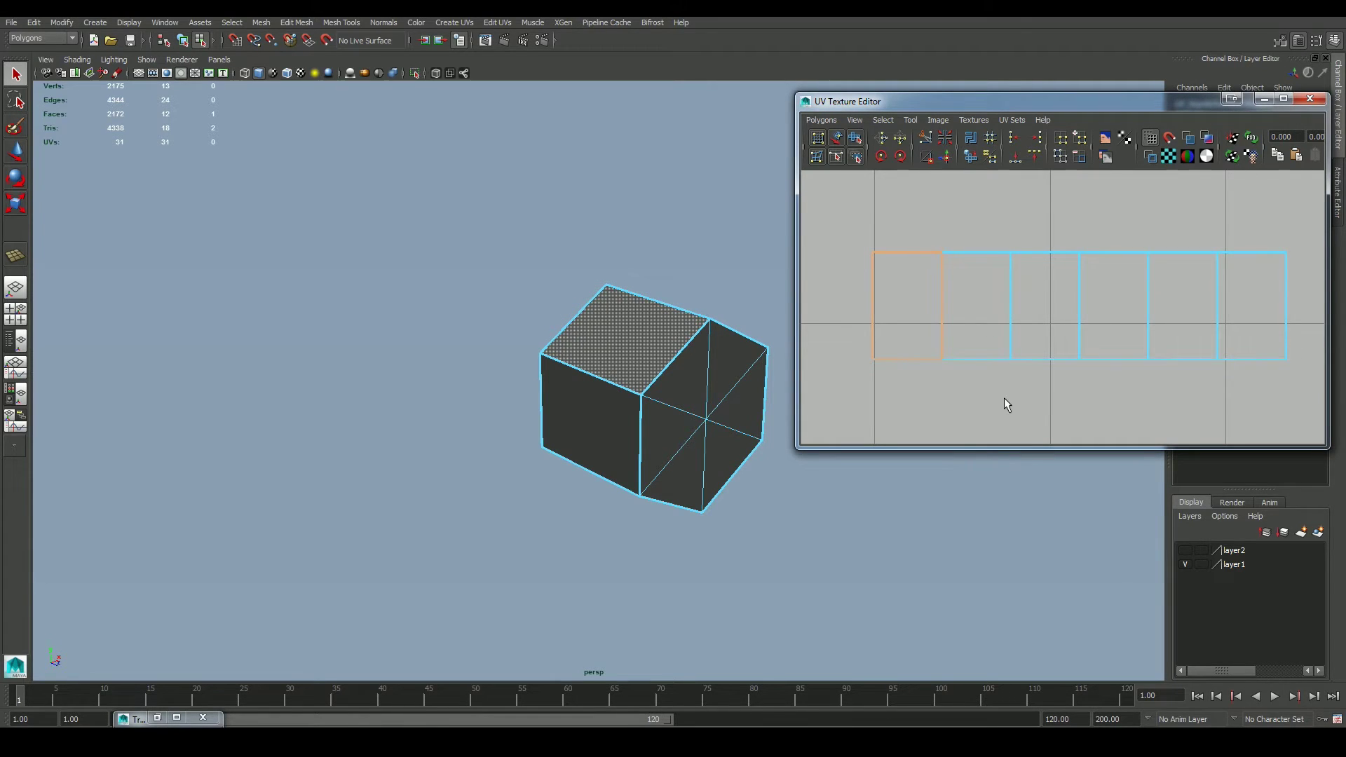
pyautogui.scroll(-3, 1004, 394)
pyautogui.scroll(-2, 1004, 391)
pyautogui.press('w')
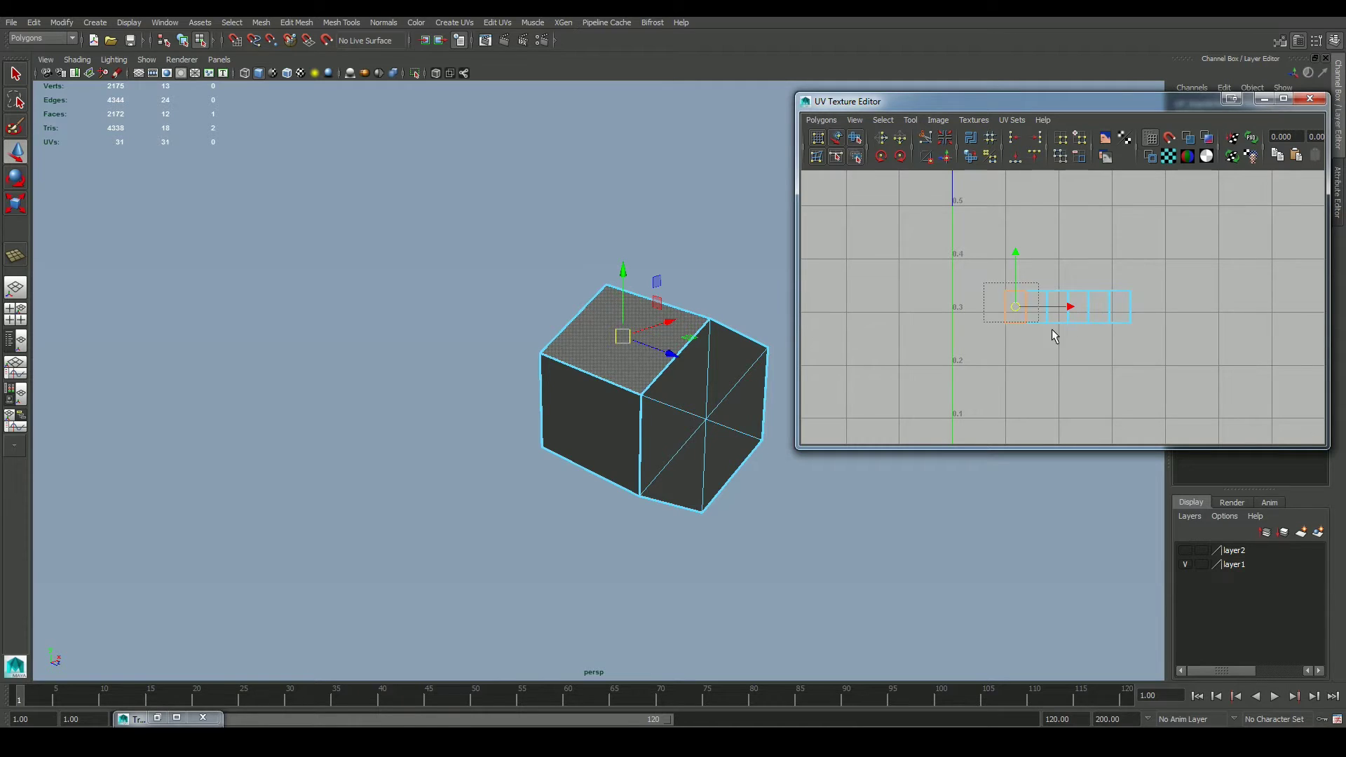
pyautogui.moveTo(1052, 329); pyautogui.dragTo(1106, 304)
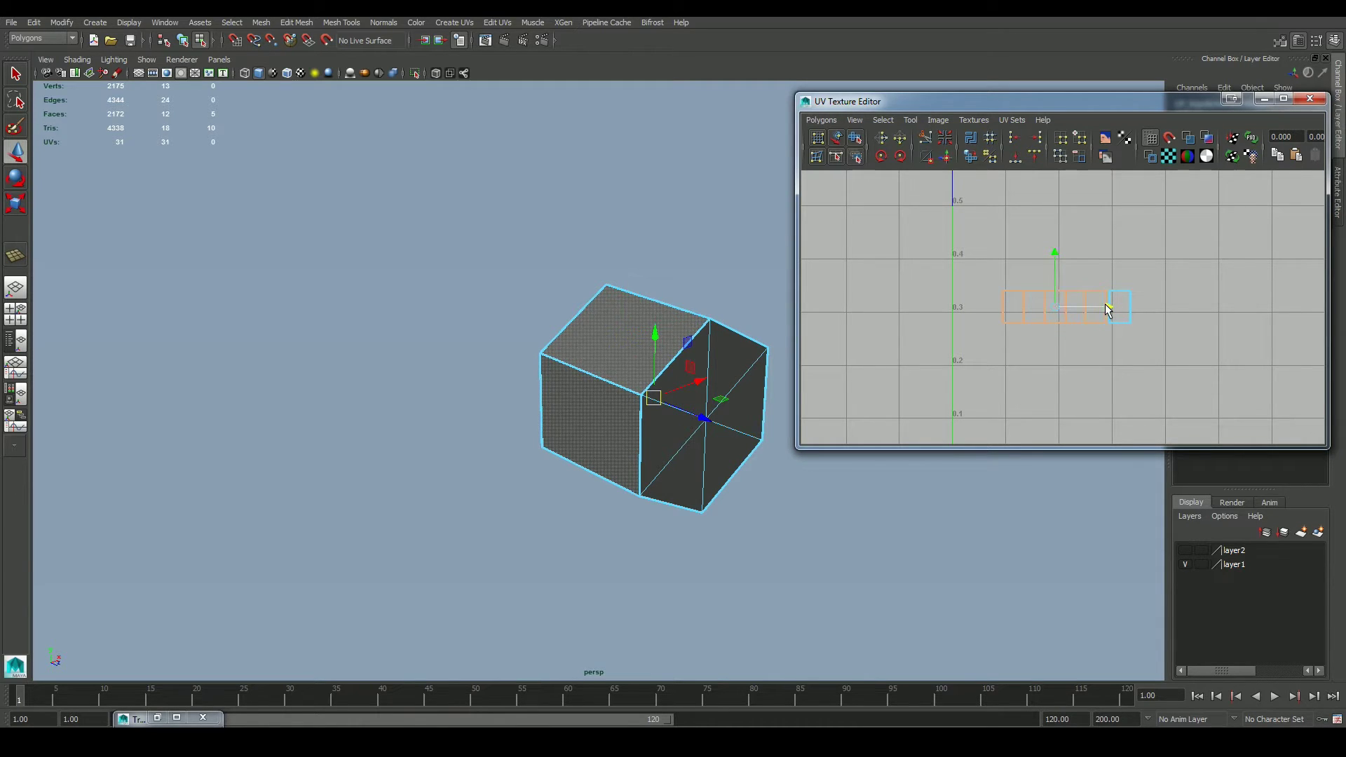
pyautogui.scroll(5, 1132, 319)
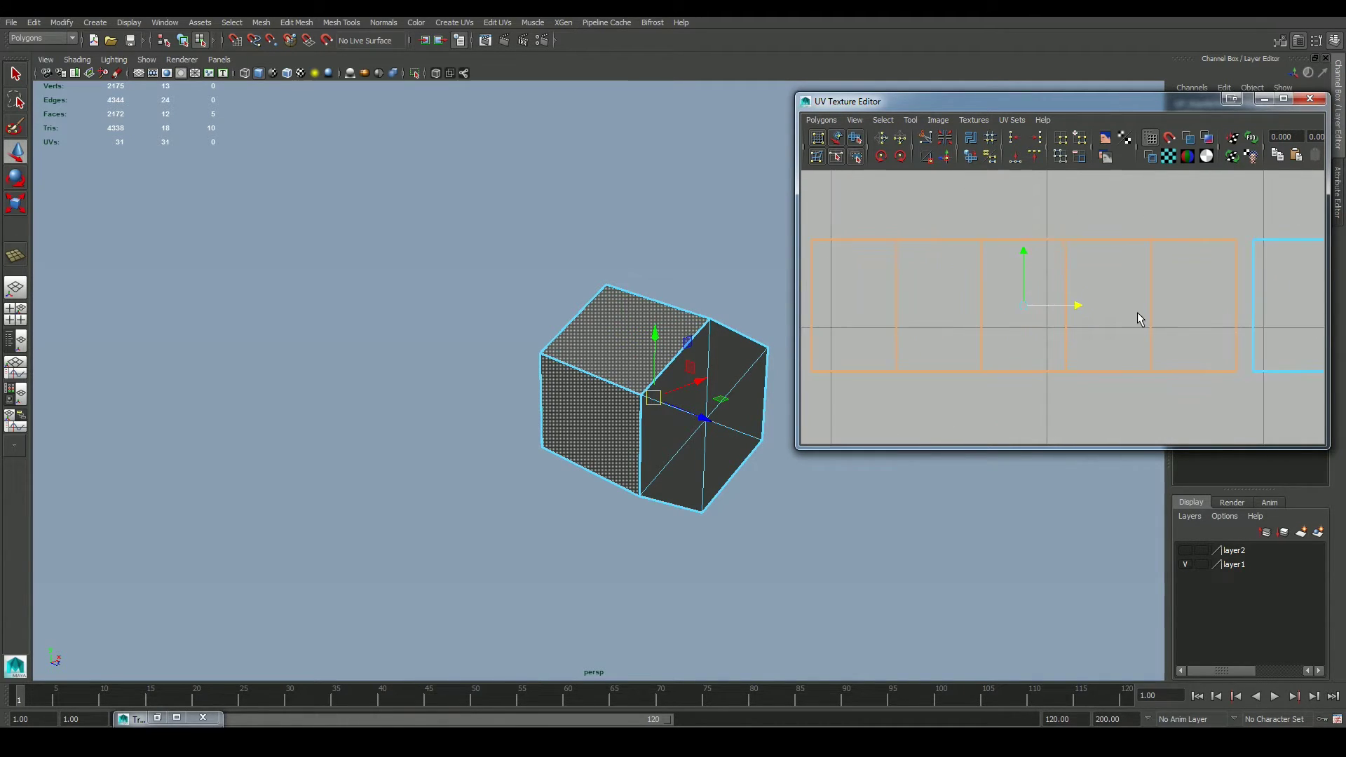
pyautogui.moveTo(1055, 313); pyautogui.dragTo(1057, 312)
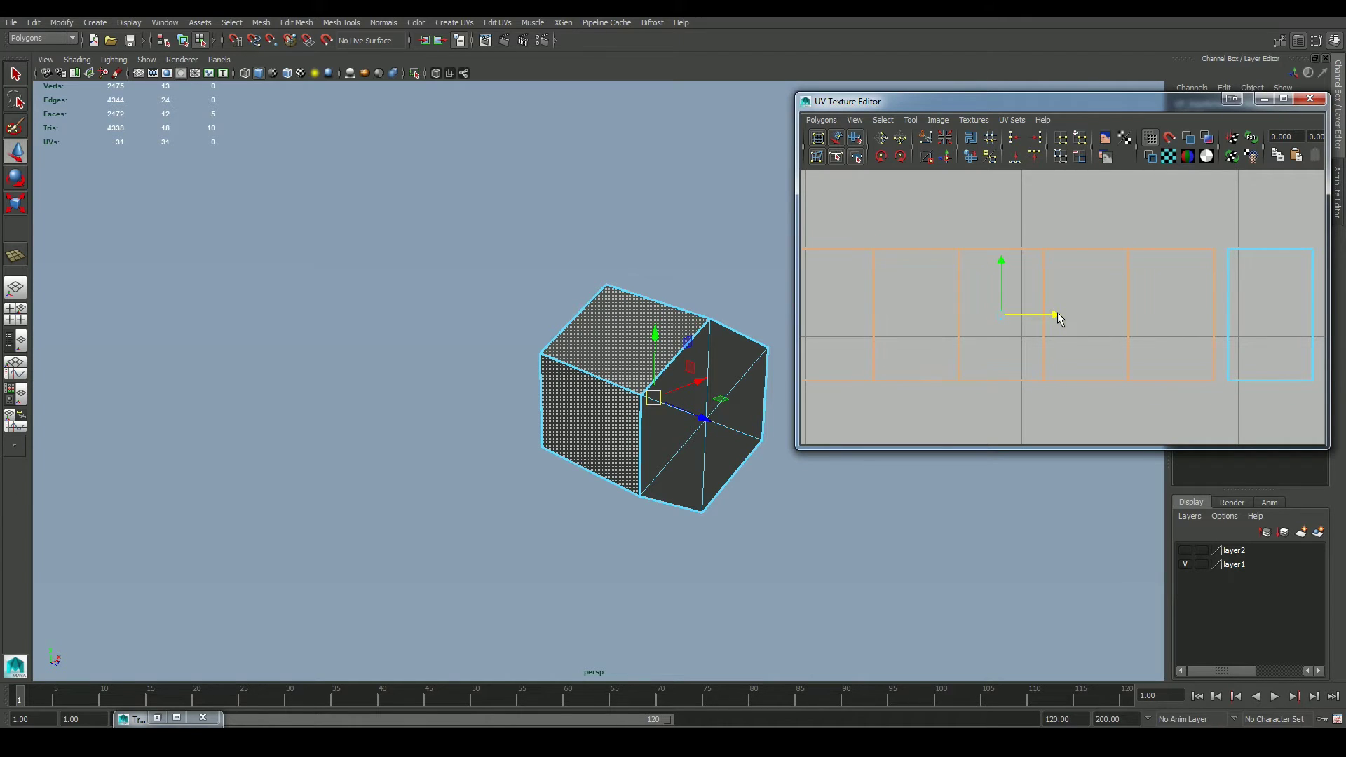
# Step: Separate the remaining side-face UV shells by removing one at a time from the selection and shifting the rest to leave similar gaps
pyautogui.keyDown('ctrl'); pyautogui.moveTo(1141, 222); pyautogui.dragTo(1166, 275); pyautogui.keyUp('ctrl')
pyautogui.moveTo(1006, 313); pyautogui.dragTo(992, 312)
pyautogui.keyDown('ctrl'); pyautogui.moveTo(1050, 222); pyautogui.dragTo(1077, 273); pyautogui.keyUp('ctrl')
pyautogui.moveTo(959, 314); pyautogui.dragTo(945, 314)
pyautogui.keyDown('ctrl'); pyautogui.moveTo(949, 216); pyautogui.dragTo(980, 256); pyautogui.keyUp('ctrl')
pyautogui.moveTo(902, 314); pyautogui.dragTo(887, 314)
pyautogui.keyDown('ctrl'); pyautogui.moveTo(855, 221); pyautogui.dragTo(882, 270); pyautogui.keyUp('ctrl')
pyautogui.moveTo(842, 313); pyautogui.dragTo(826, 313)
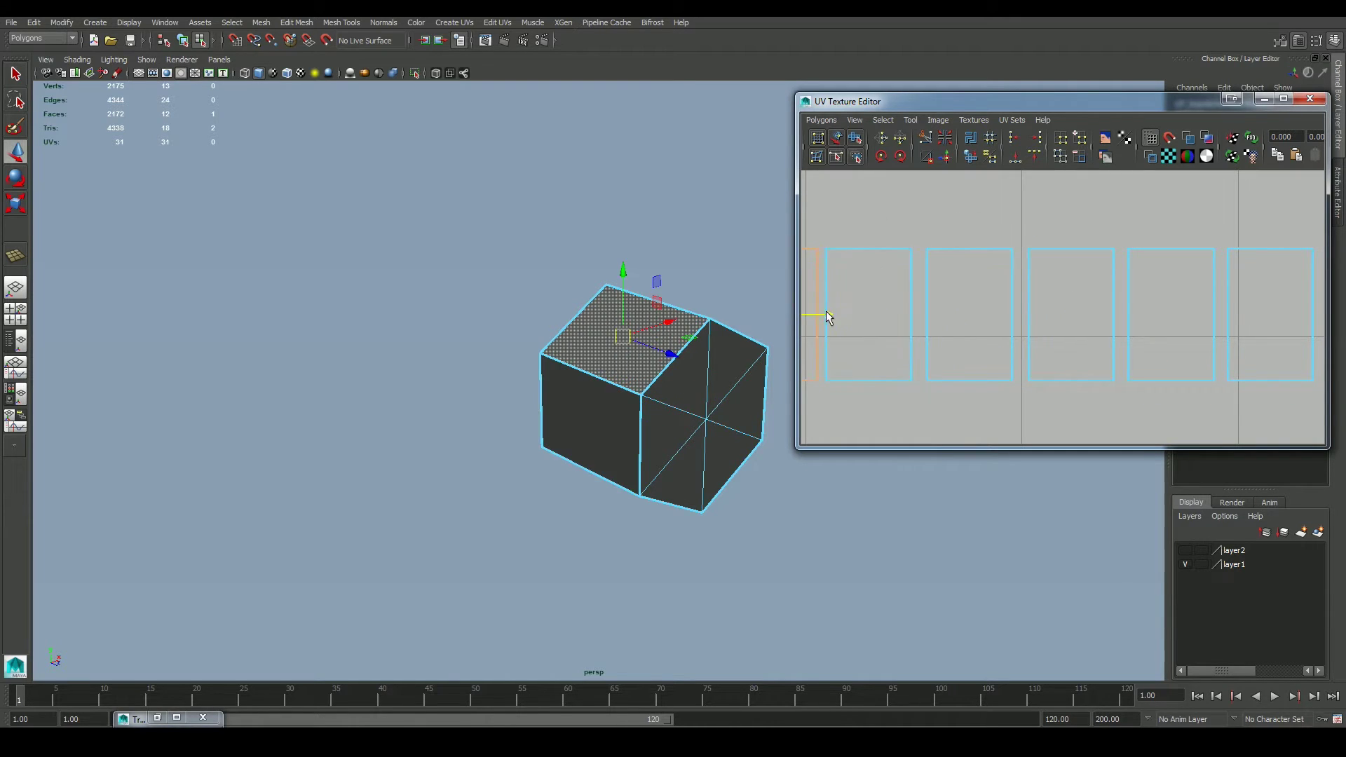
# Step: Return the bolt to object selection and restore the Transfer Maps window
pyautogui.scroll(-5, 1115, 312)
pyautogui.moveTo(625, 405); pyautogui.dragTo(673, 361, button='right')
pyautogui.click(158, 718)
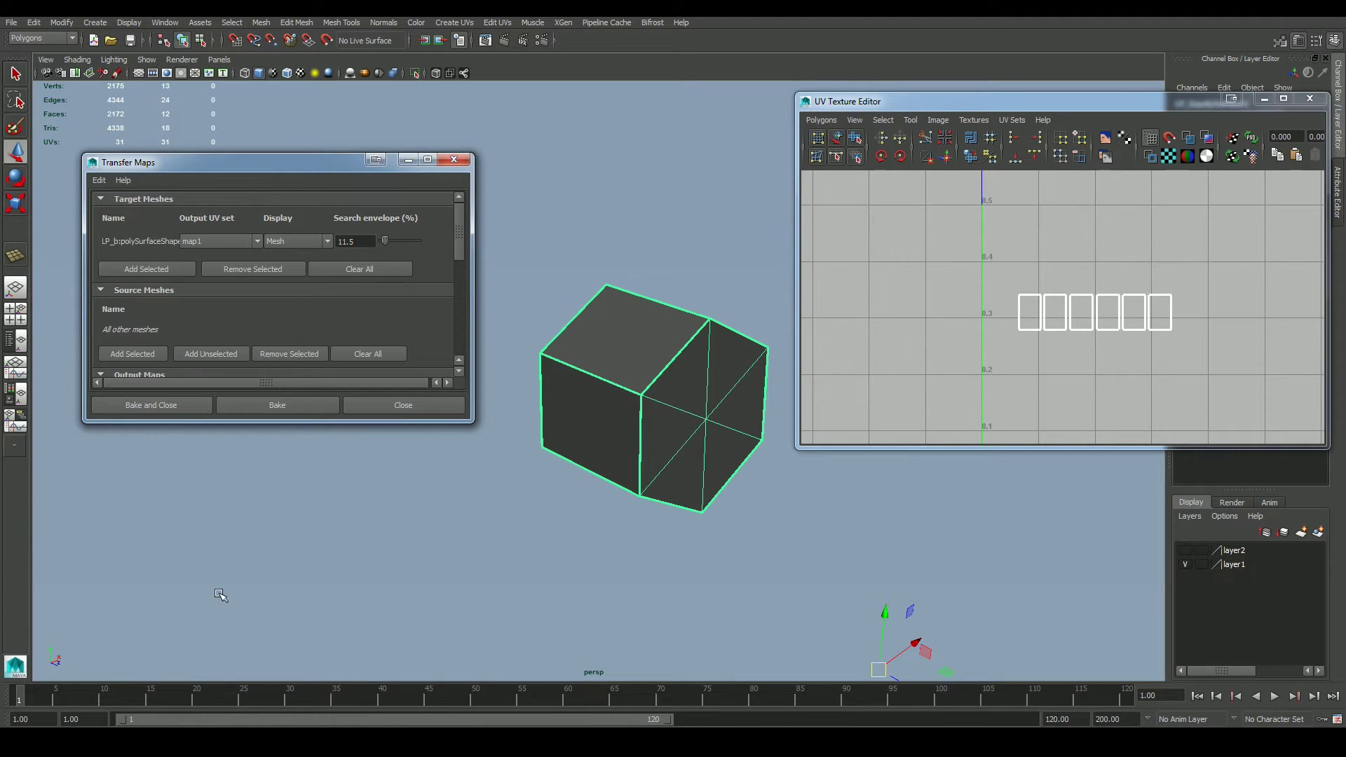
# Step: Examine the baked bolt's side edges and compare the sil01D.psd normal map with sil01C.psd in Photoshop
pyautogui.keyDown('alt'); pyautogui.moveTo(589, 479); pyautogui.dragTo(484, 480); pyautogui.keyUp('alt')
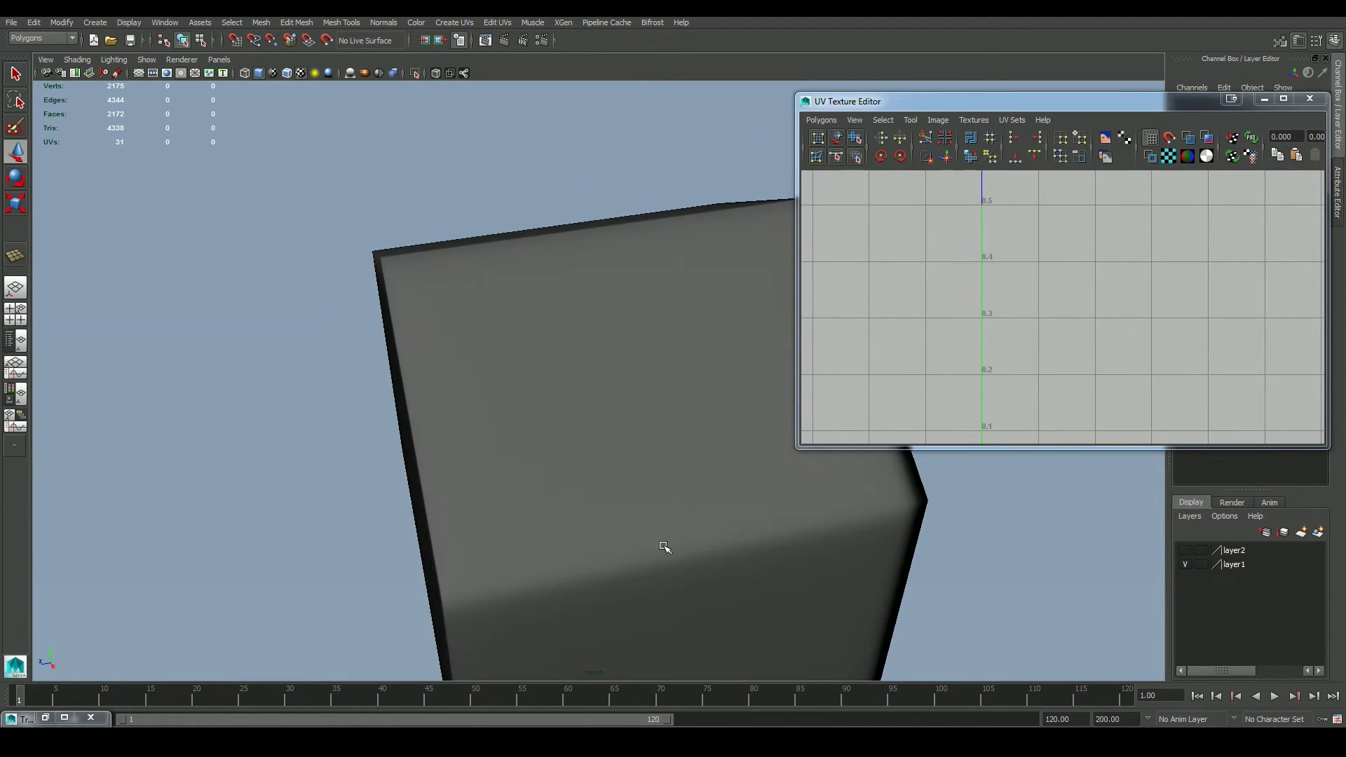
pyautogui.moveTo(665, 548)
pyautogui.keyDown('alt'); pyautogui.mouseDown()
pyautogui.moveTo(662, 518)
pyautogui.moveTo(637, 505)
pyautogui.moveTo(661, 457)
pyautogui.moveTo(634, 492)
pyautogui.moveTo(556, 430)
pyautogui.moveTo(658, 418)
pyautogui.moveTo(653, 566)
pyautogui.moveTo(535, 595)
pyautogui.moveTo(596, 475)
pyautogui.moveTo(520, 517)
pyautogui.mouseUp(); pyautogui.keyUp('alt')
pyautogui.scroll(-5, 684, 549)
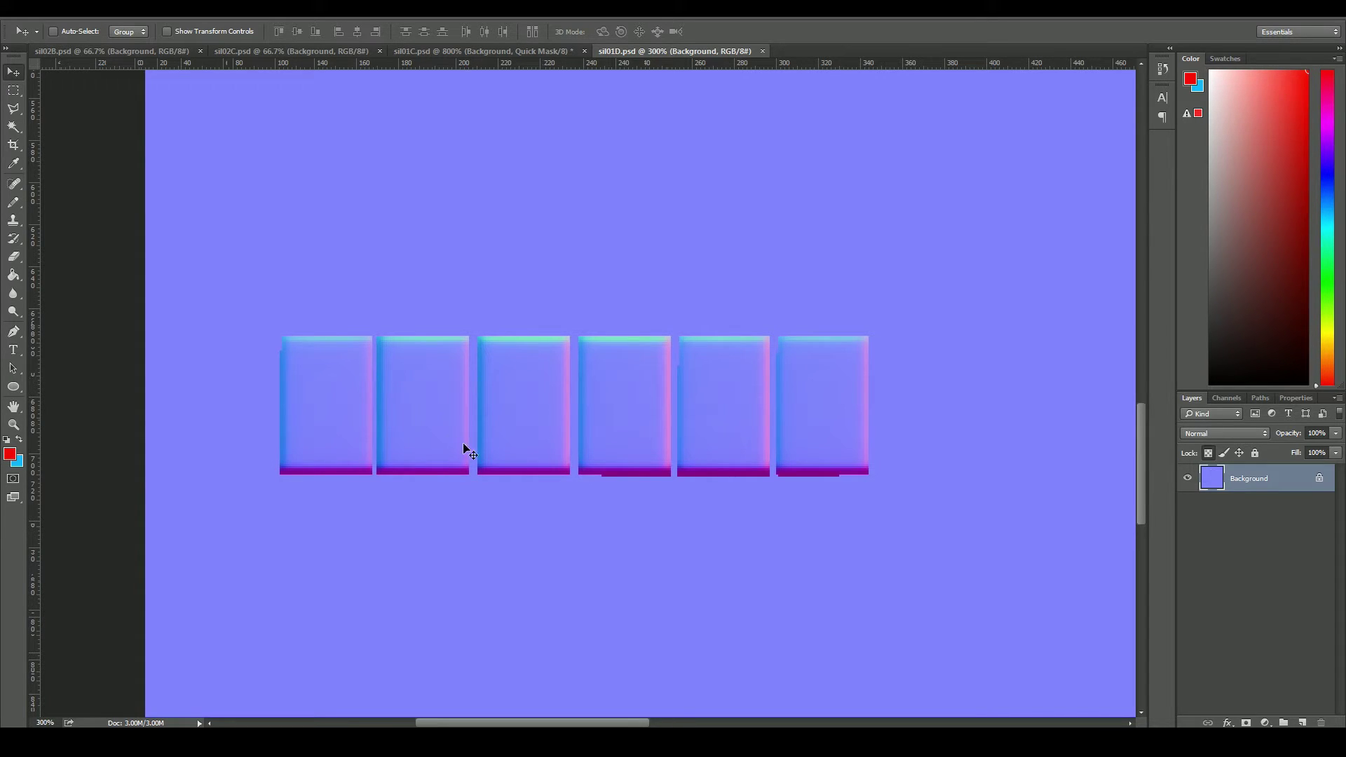
pyautogui.click(484, 51)
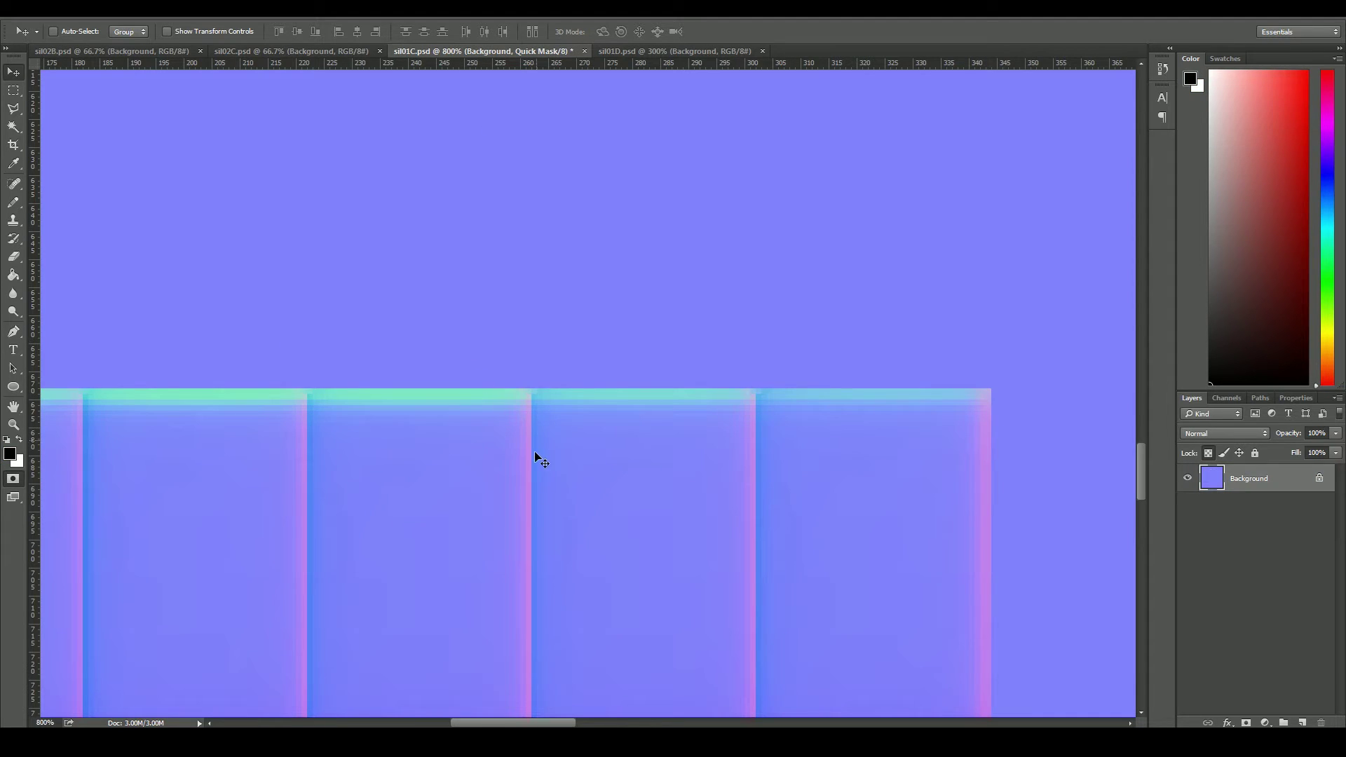
pyautogui.click(638, 51)
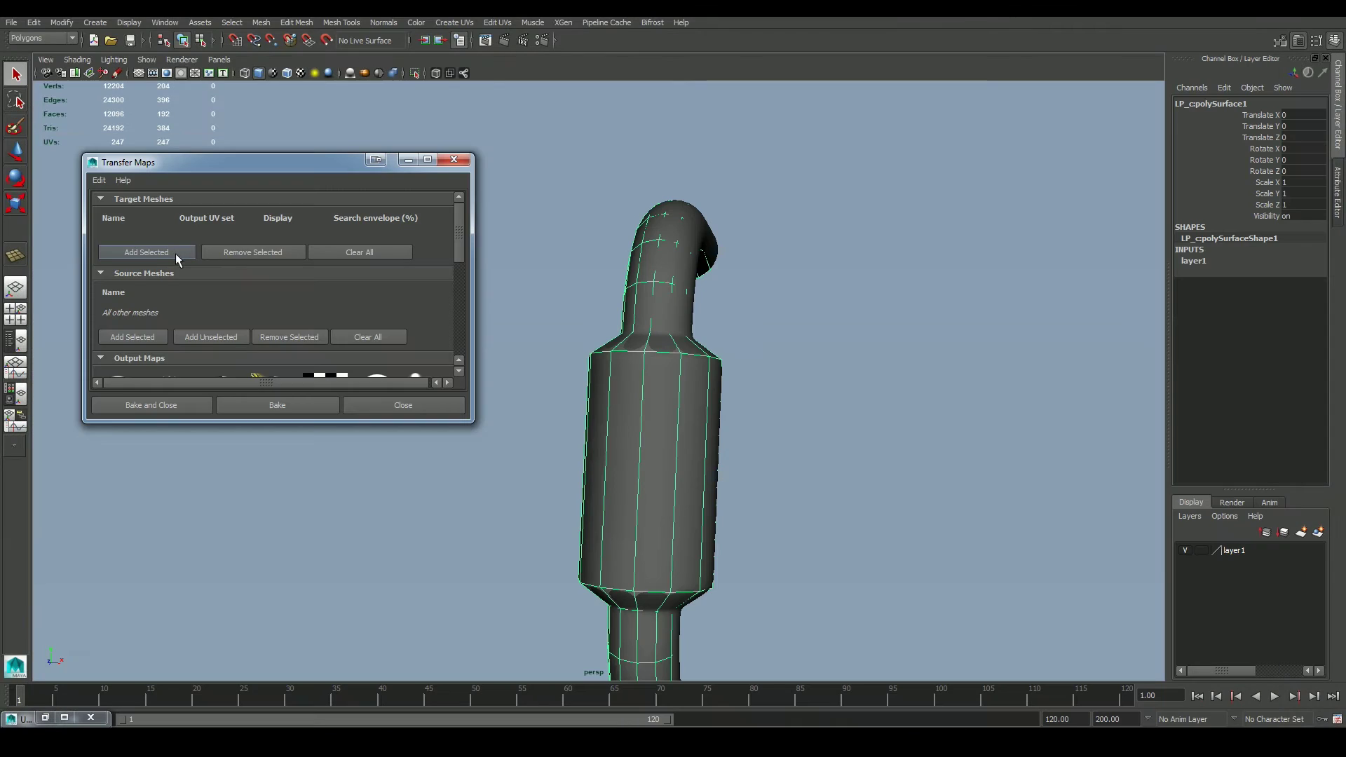
# Step: In Maya, add the selected low-poly pipe as a Transfer Maps target, set its display to Both, and bake the normal map
pyautogui.click(175, 252)
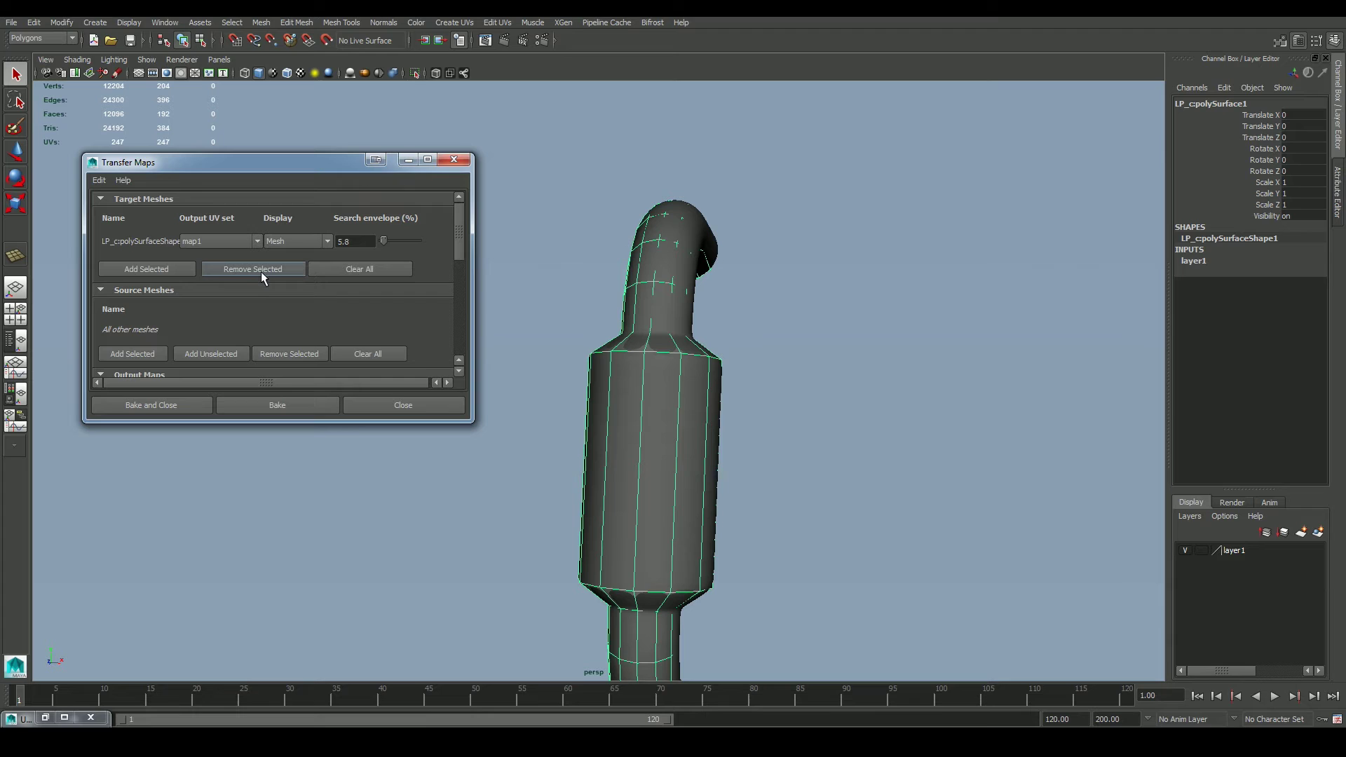
pyautogui.click(295, 241)
pyautogui.click(288, 271)
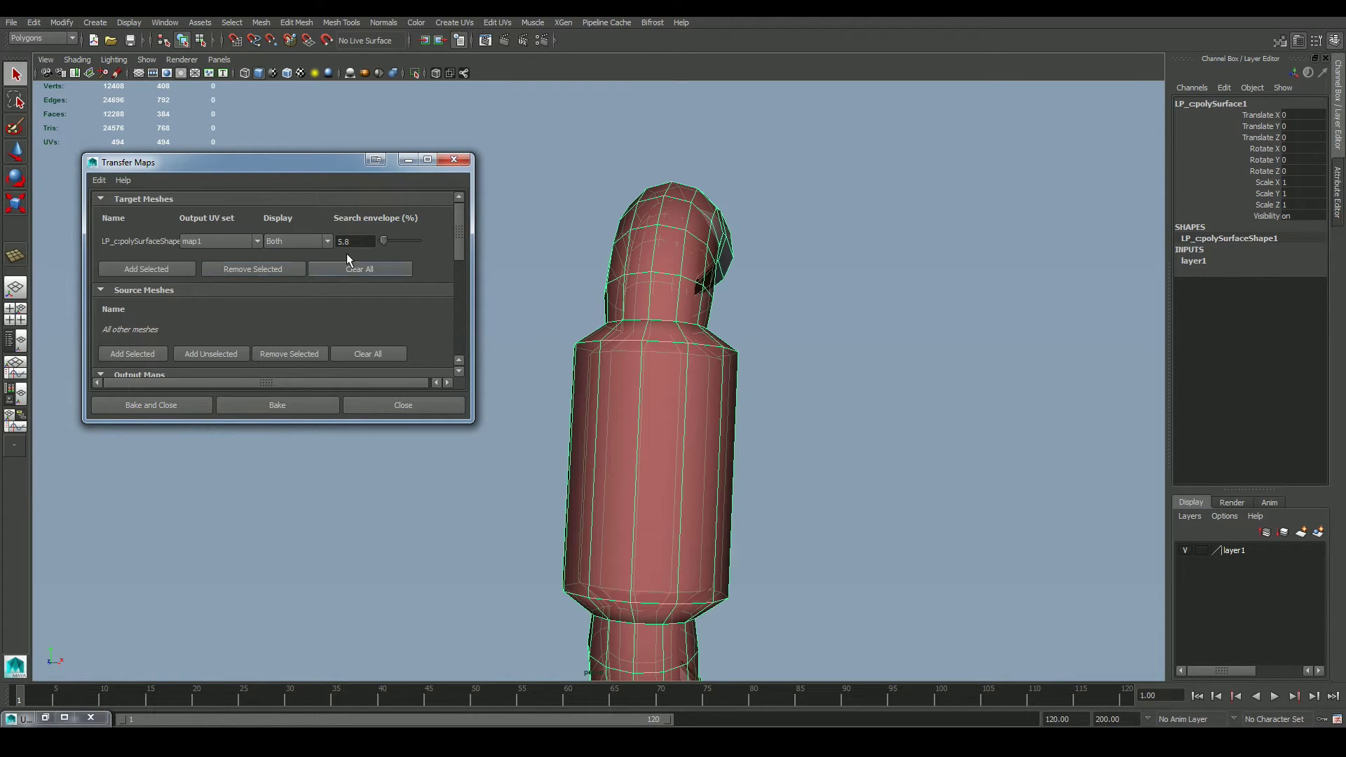
pyautogui.keyDown('alt'); pyautogui.moveTo(507, 391); pyautogui.dragTo(481, 339); pyautogui.keyUp('alt')
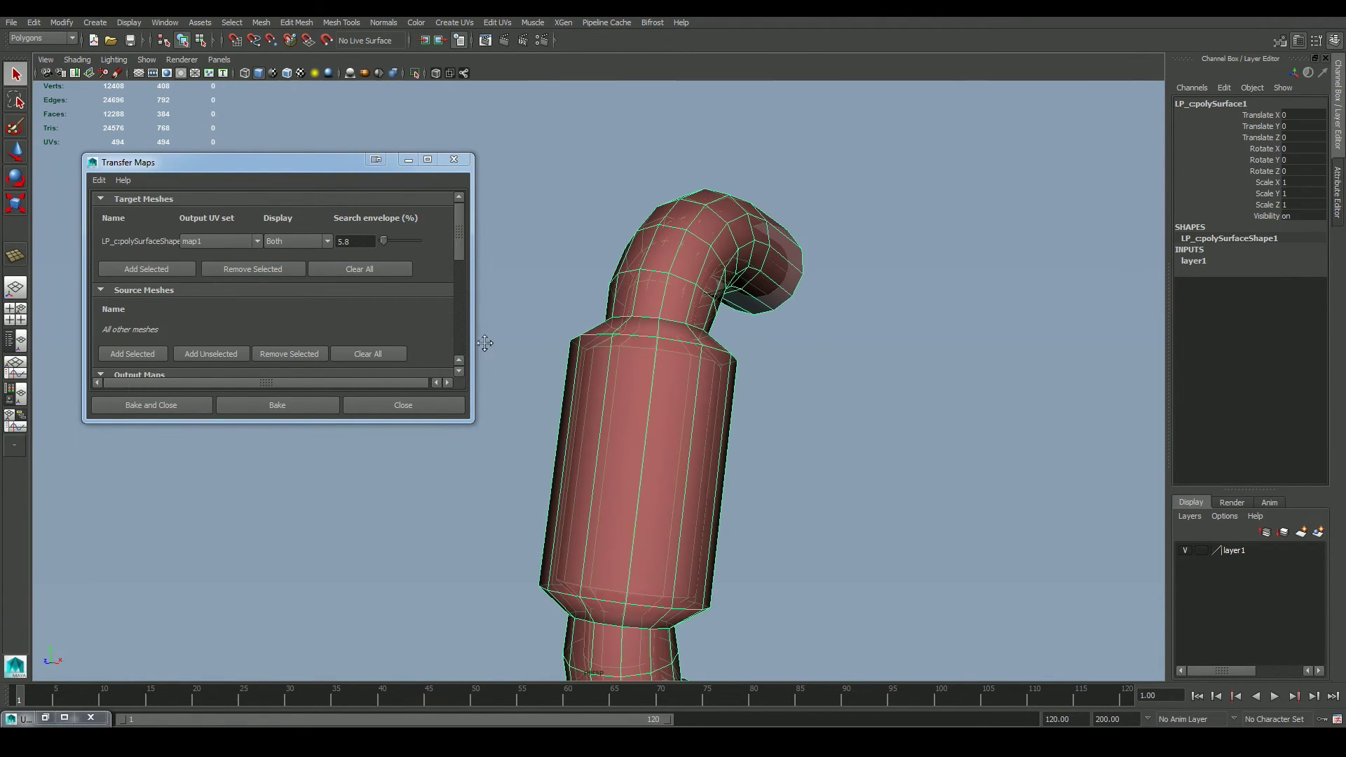
pyautogui.keyDown('alt'); pyautogui.moveTo(481, 339); pyautogui.dragTo(531, 237, button='middle'); pyautogui.keyUp('alt')
pyautogui.keyDown('alt'); pyautogui.moveTo(532, 237); pyautogui.dragTo(520, 315, button='right'); pyautogui.keyUp('alt')
pyautogui.keyDown('alt'); pyautogui.moveTo(520, 314); pyautogui.dragTo(493, 334); pyautogui.keyUp('alt')
pyautogui.moveTo(463, 243); pyautogui.dragTo(461, 336)
pyautogui.click(297, 405)
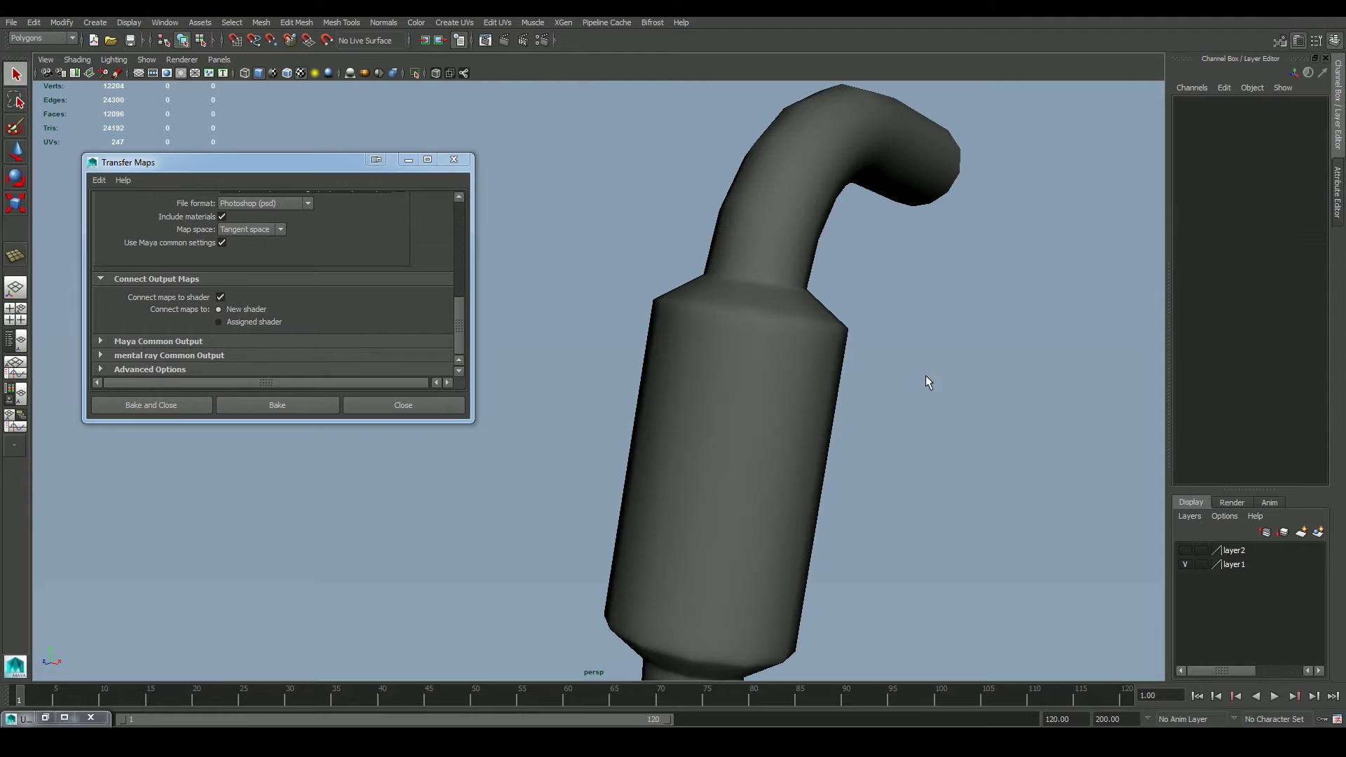
# Step: Examine the pipe from several angles, toggling textured display and closely checking the joint between the upper bend and the wide cylinder
pyautogui.keyDown('alt'); pyautogui.moveTo(925, 375); pyautogui.dragTo(850, 337); pyautogui.keyUp('alt')
pyautogui.keyDown('alt'); pyautogui.moveTo(851, 337); pyautogui.dragTo(771, 360, button='right'); pyautogui.keyUp('alt')
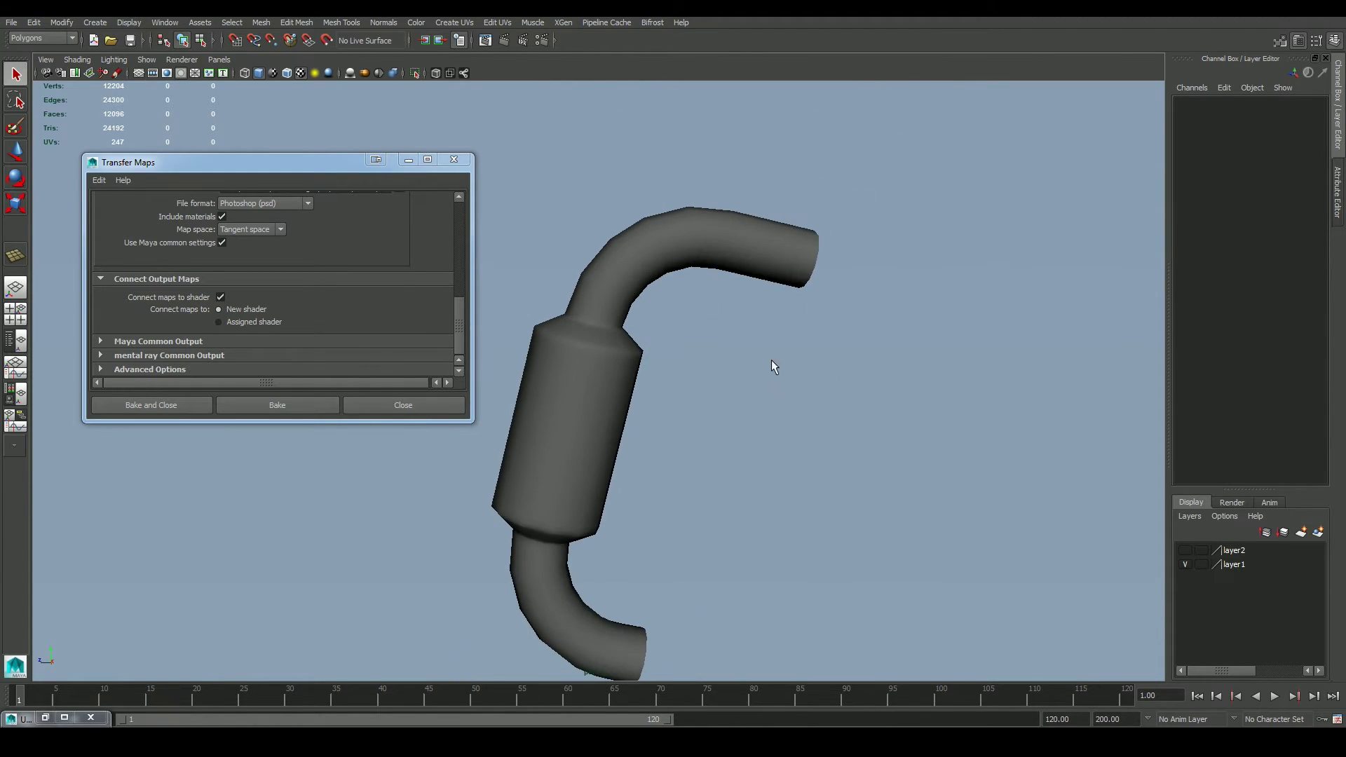
pyautogui.keyDown('alt'); pyautogui.moveTo(771, 361); pyautogui.dragTo(904, 331); pyautogui.keyUp('alt')
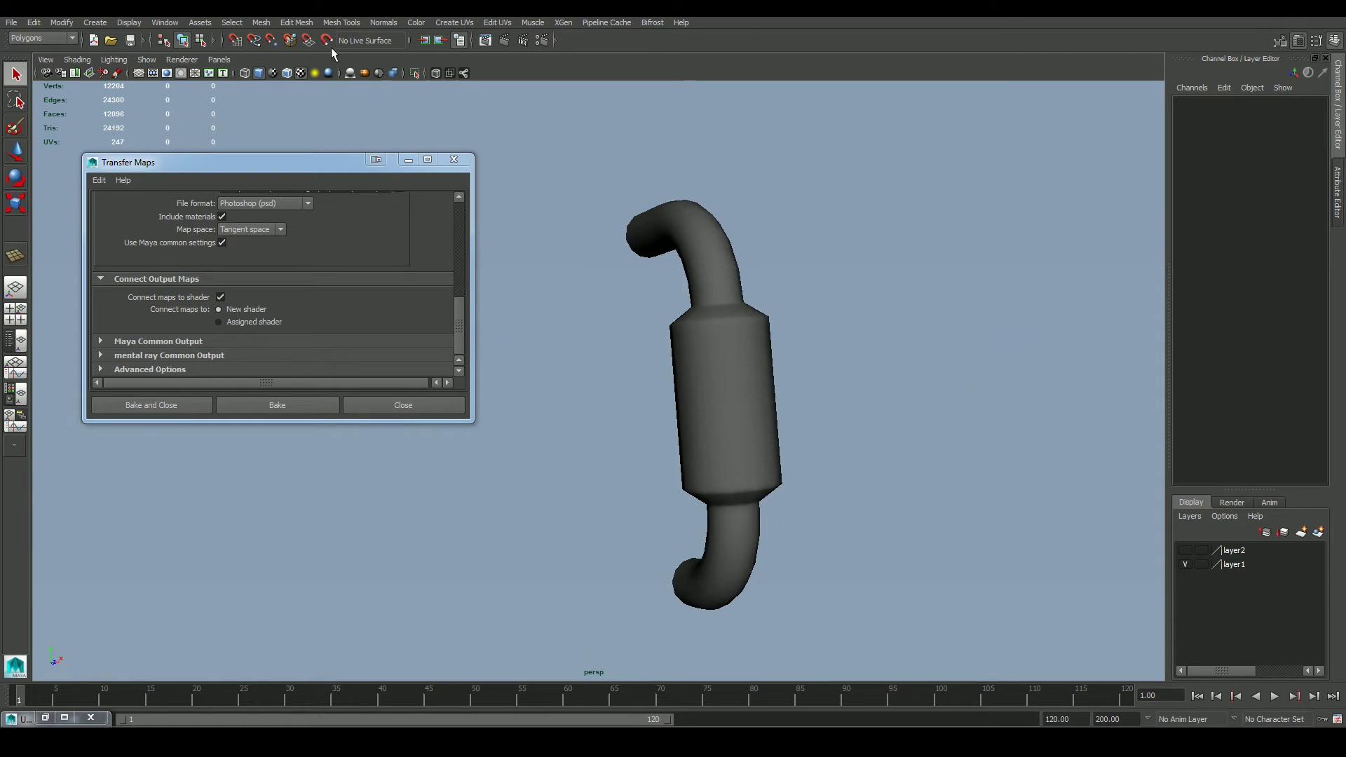
pyautogui.click(300, 73)
pyautogui.moveTo(673, 260)
pyautogui.keyDown('alt'); pyautogui.mouseDown()
pyautogui.moveTo(618, 263)
pyautogui.moveTo(591, 341)
pyautogui.mouseUp(); pyautogui.keyUp('alt')
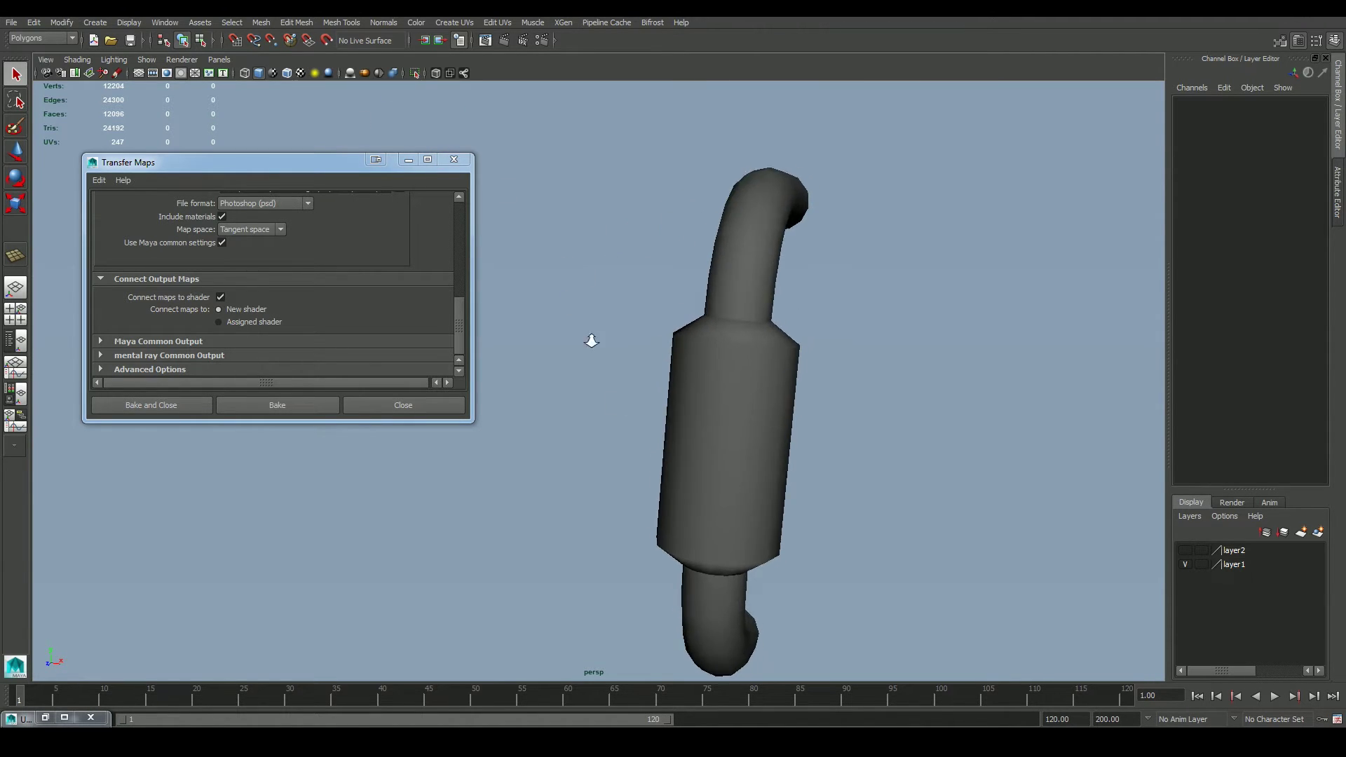
pyautogui.keyDown('alt'); pyautogui.moveTo(591, 341); pyautogui.dragTo(701, 407, button='right'); pyautogui.keyUp('alt')
pyautogui.keyDown('alt'); pyautogui.moveTo(701, 407); pyautogui.dragTo(720, 410, button='middle'); pyautogui.keyUp('alt')
pyautogui.keyDown('alt'); pyautogui.moveTo(721, 410); pyautogui.dragTo(721, 495, button='right'); pyautogui.keyUp('alt')
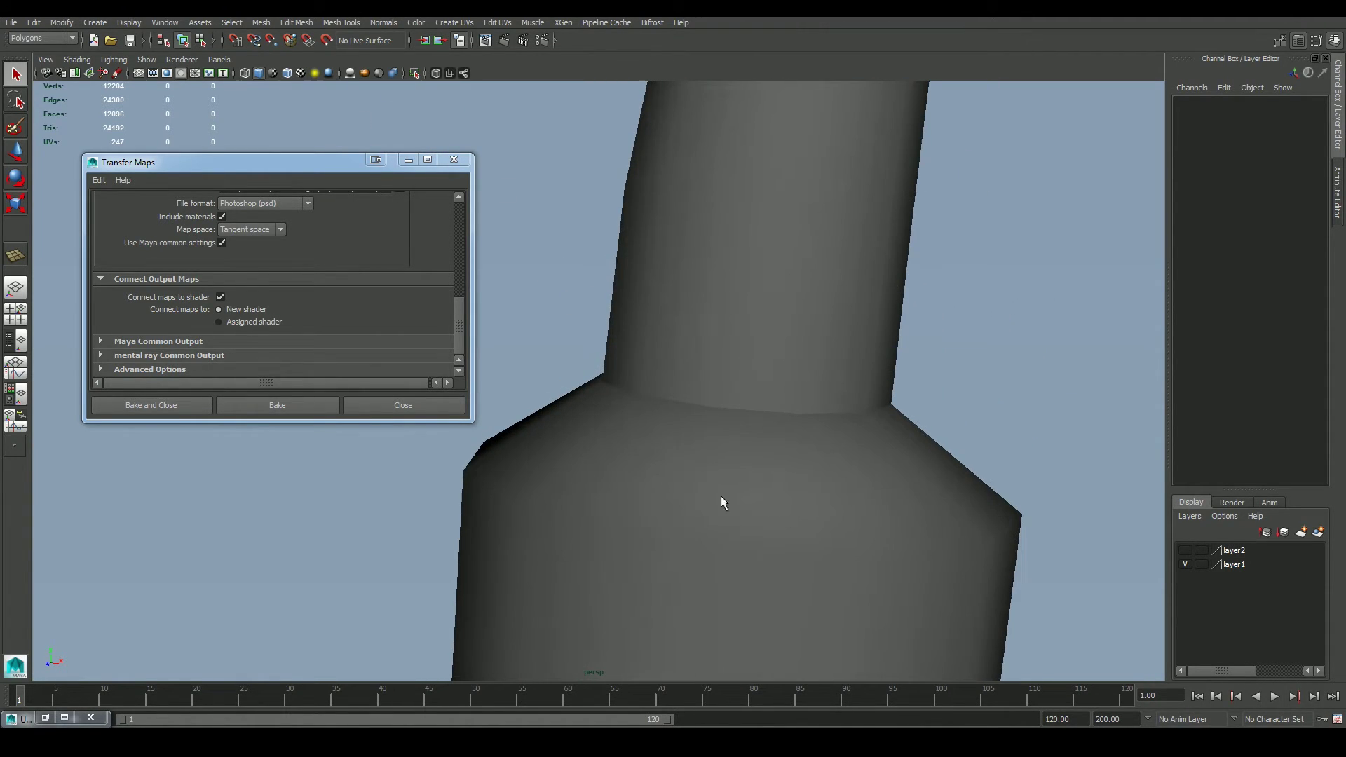
pyautogui.click(691, 419)
pyautogui.click(1005, 387)
# Step: Compare the whole pipe's silhouette and shading from different sides, toggling textured display again
pyautogui.keyDown('alt'); pyautogui.moveTo(990, 270); pyautogui.dragTo(315, 250, button='right'); pyautogui.keyUp('alt')
pyautogui.keyDown('alt'); pyautogui.moveTo(561, 382); pyautogui.dragTo(621, 347, button='middle'); pyautogui.keyUp('alt')
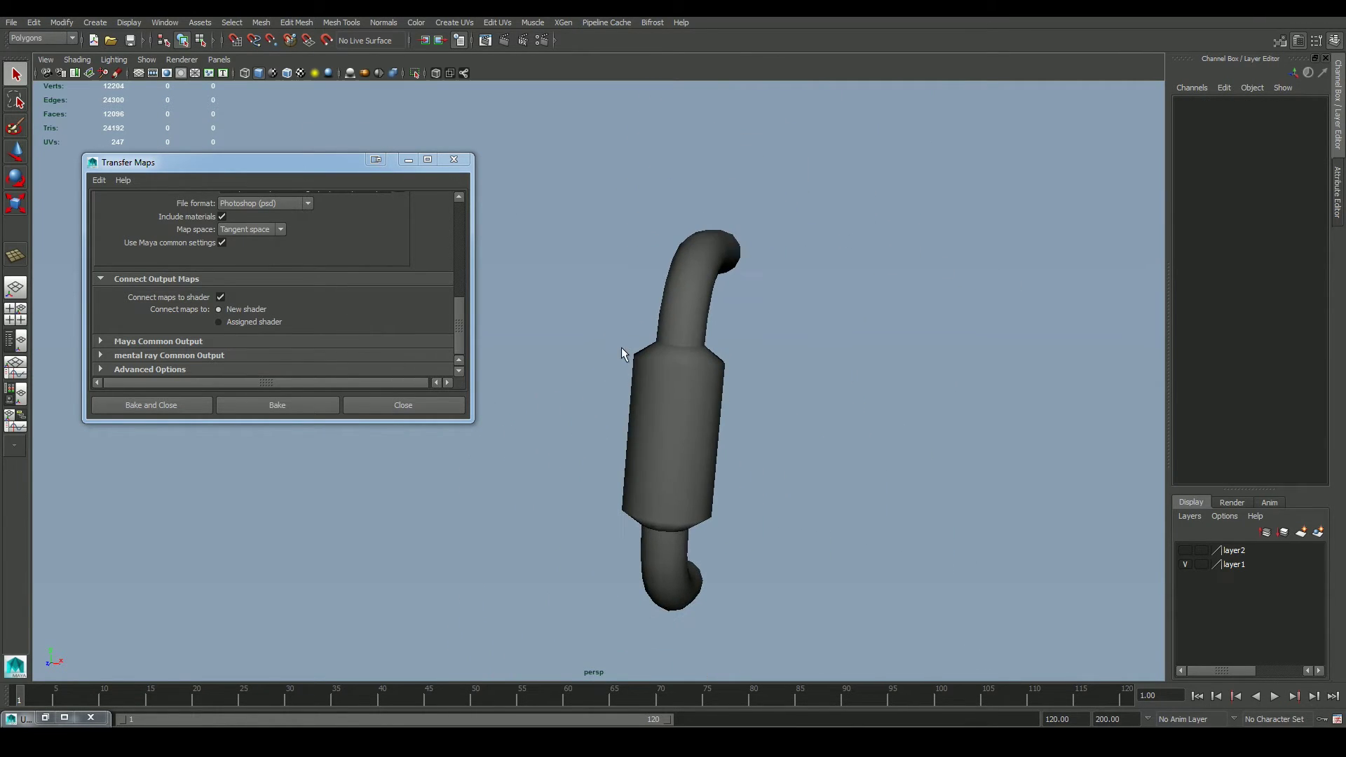
pyautogui.keyDown('alt'); pyautogui.moveTo(621, 347); pyautogui.dragTo(778, 491, button='right'); pyautogui.keyUp('alt')
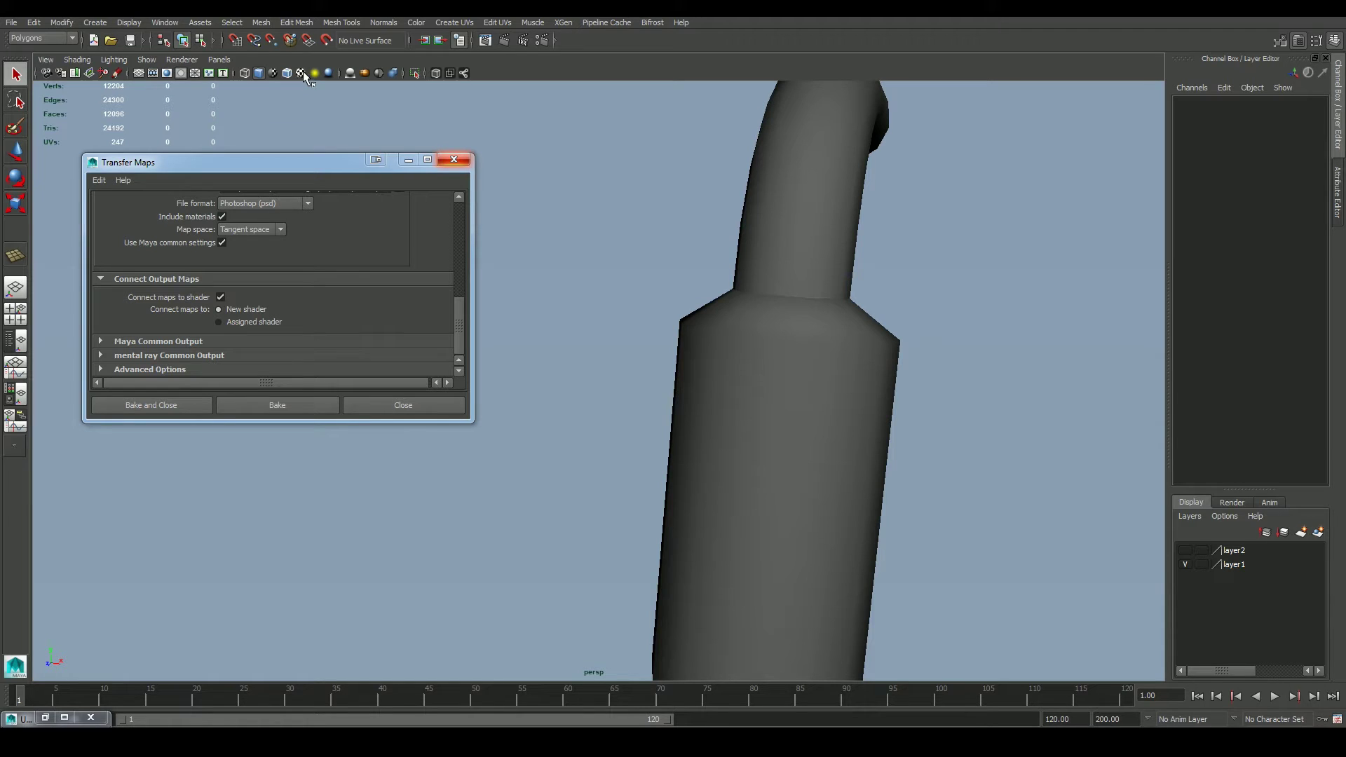
pyautogui.keyDown('alt'); pyautogui.moveTo(547, 178); pyautogui.dragTo(706, 171); pyautogui.keyUp('alt')
pyautogui.keyDown('alt'); pyautogui.moveTo(848, 281); pyautogui.dragTo(624, 211, button='right'); pyautogui.keyUp('alt')
pyautogui.keyDown('alt'); pyautogui.moveTo(793, 359); pyautogui.dragTo(811, 351, button='middle'); pyautogui.keyUp('alt')
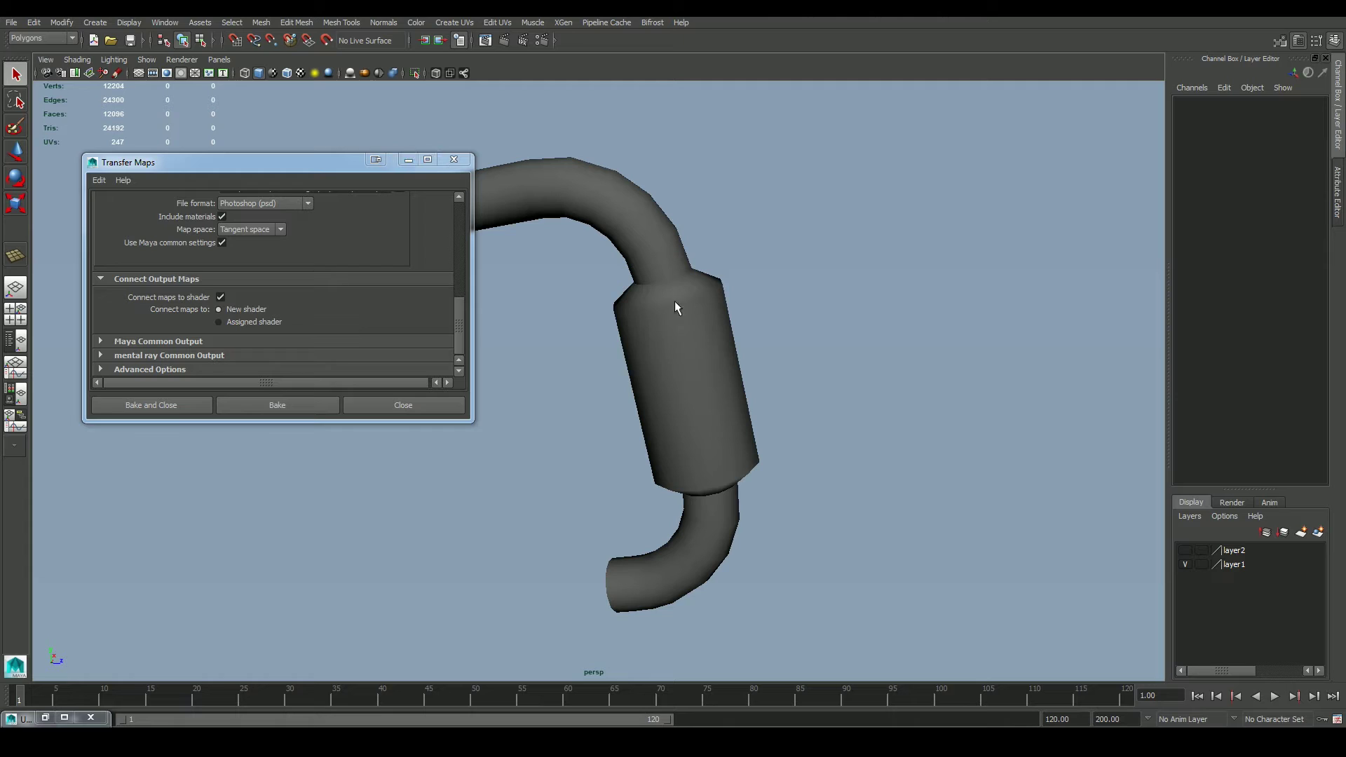
pyautogui.keyDown('alt'); pyautogui.moveTo(675, 307); pyautogui.dragTo(698, 378); pyautogui.keyUp('alt')
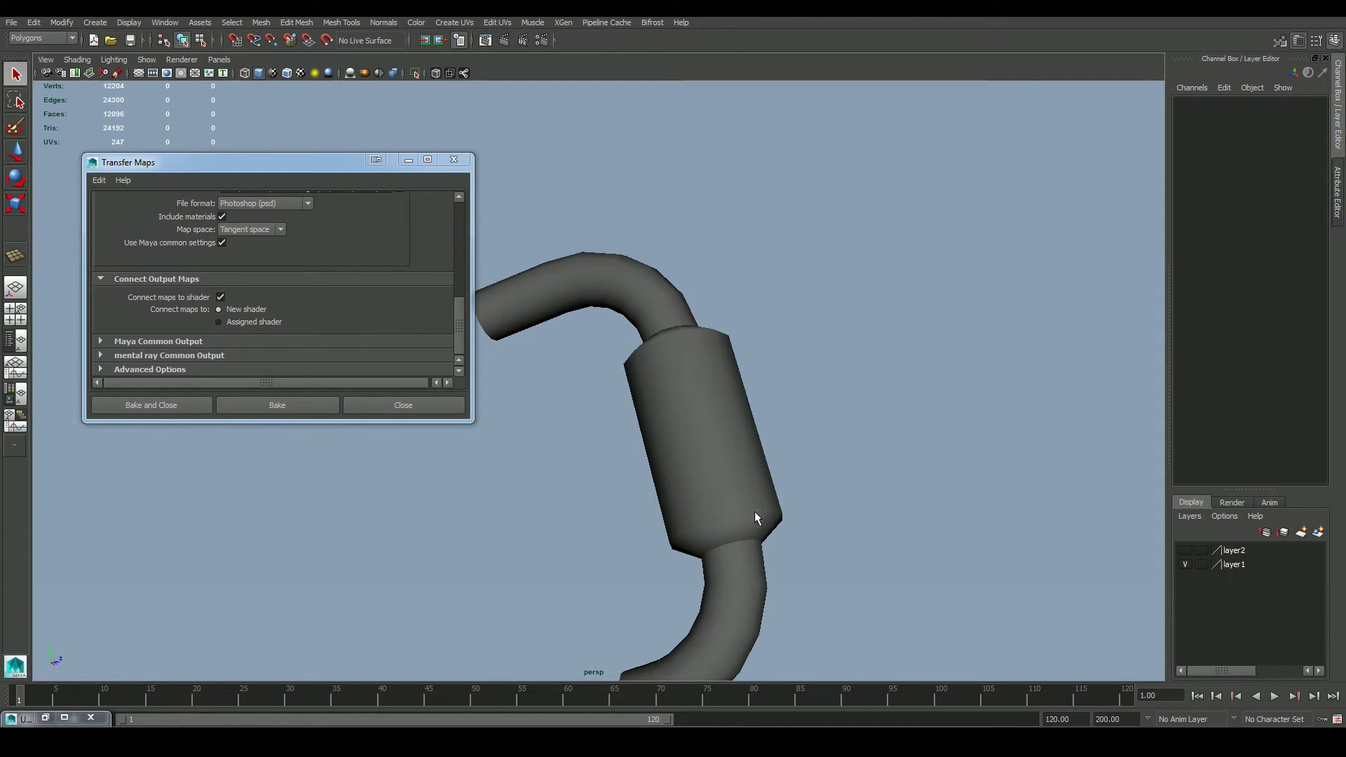
pyautogui.click(301, 74)
pyautogui.moveTo(826, 376)
pyautogui.keyDown('alt'); pyautogui.mouseDown()
pyautogui.moveTo(814, 369)
pyautogui.moveTo(842, 329)
pyautogui.moveTo(727, 213)
pyautogui.moveTo(859, 339)
pyautogui.moveTo(699, 349)
pyautogui.mouseUp(); pyautogui.keyUp('alt')
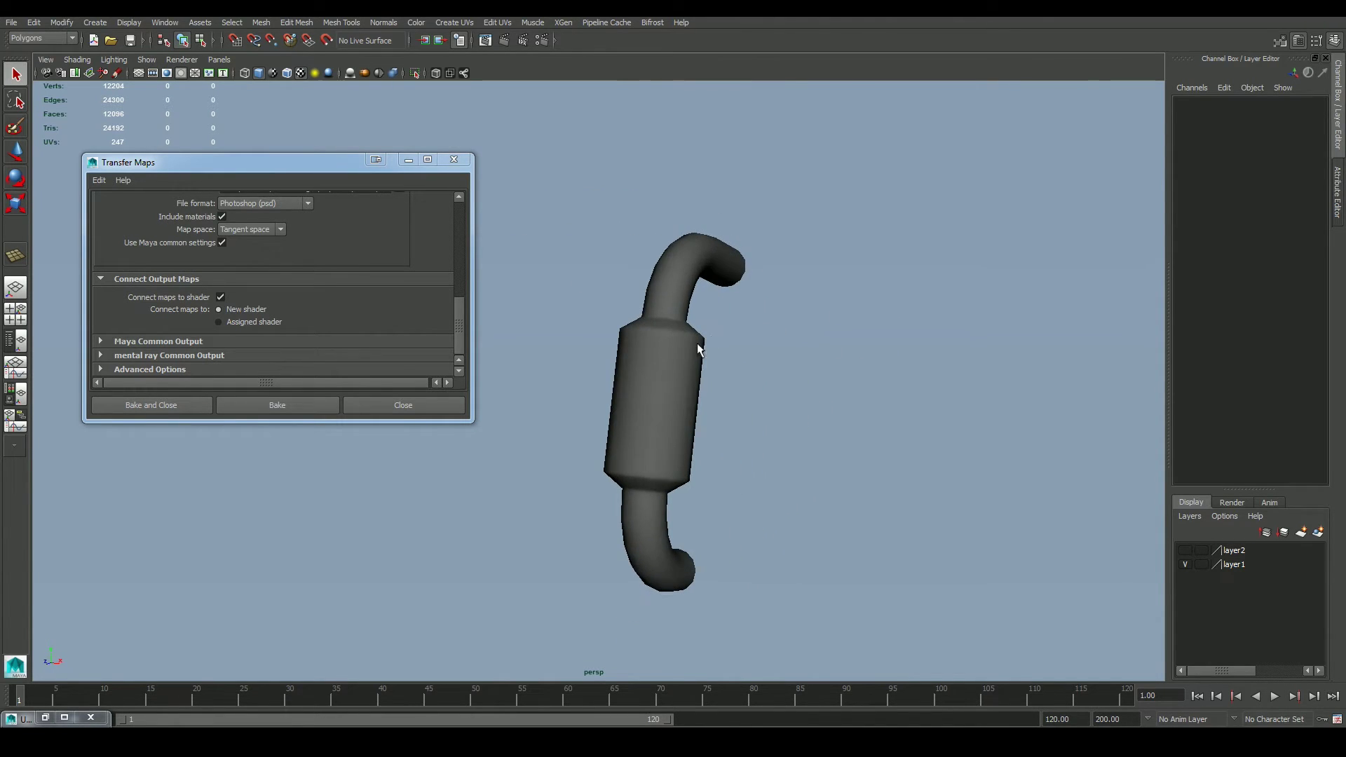
pyautogui.moveTo(826, 414)
pyautogui.keyDown('alt'); pyautogui.mouseDown()
pyautogui.moveTo(842, 428)
pyautogui.moveTo(845, 408)
pyautogui.mouseUp(); pyautogui.keyUp('alt')
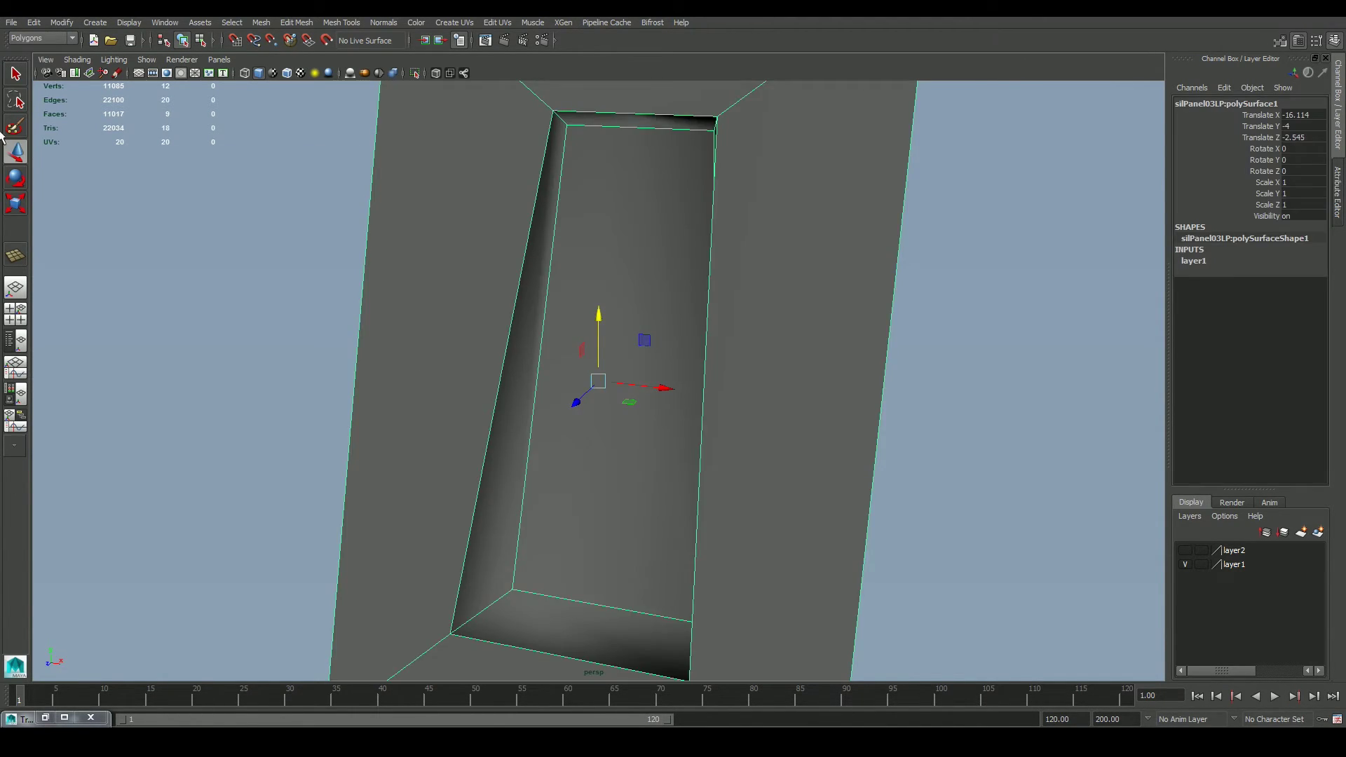
# Step: Restore Transfer Maps, replace its target mesh with the selected low-poly panel, and display the panel's search envelope
pyautogui.click(46, 718)
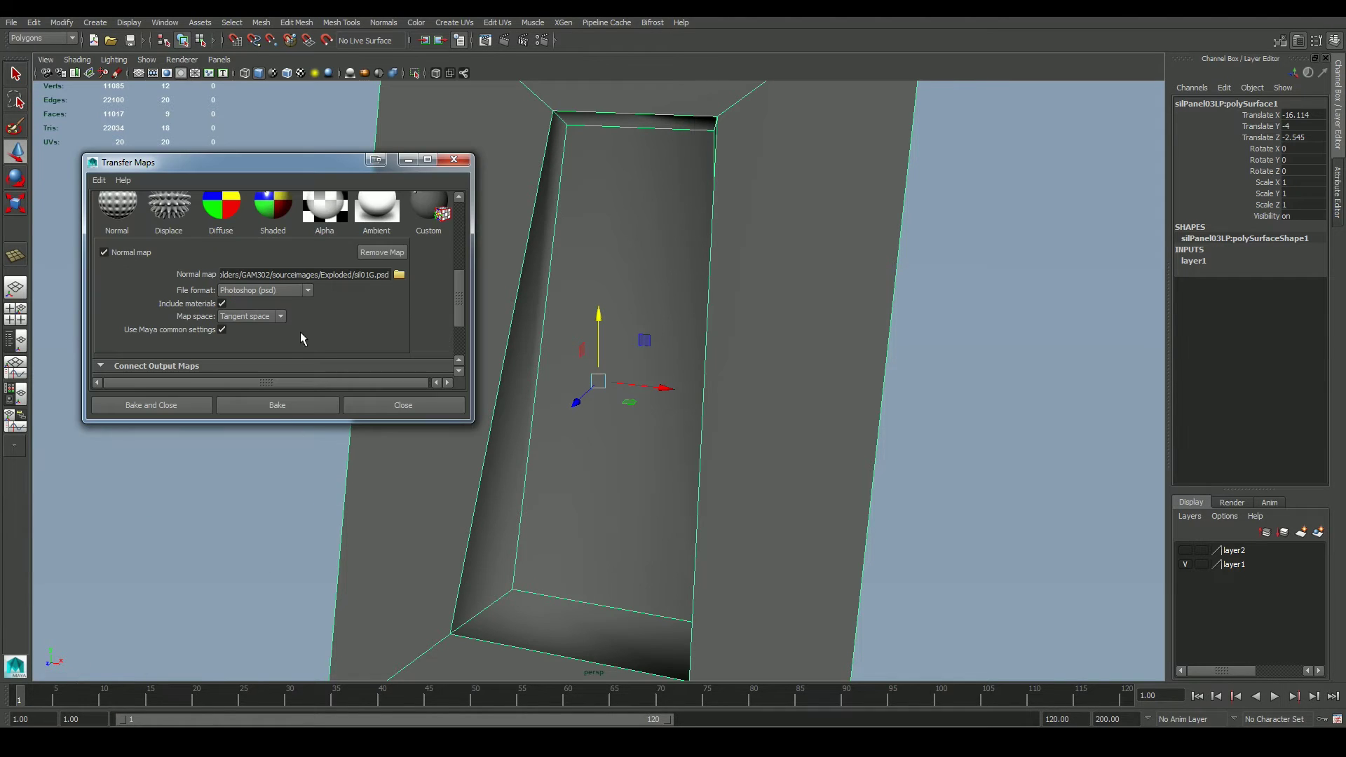
pyautogui.scroll(5, 461, 296)
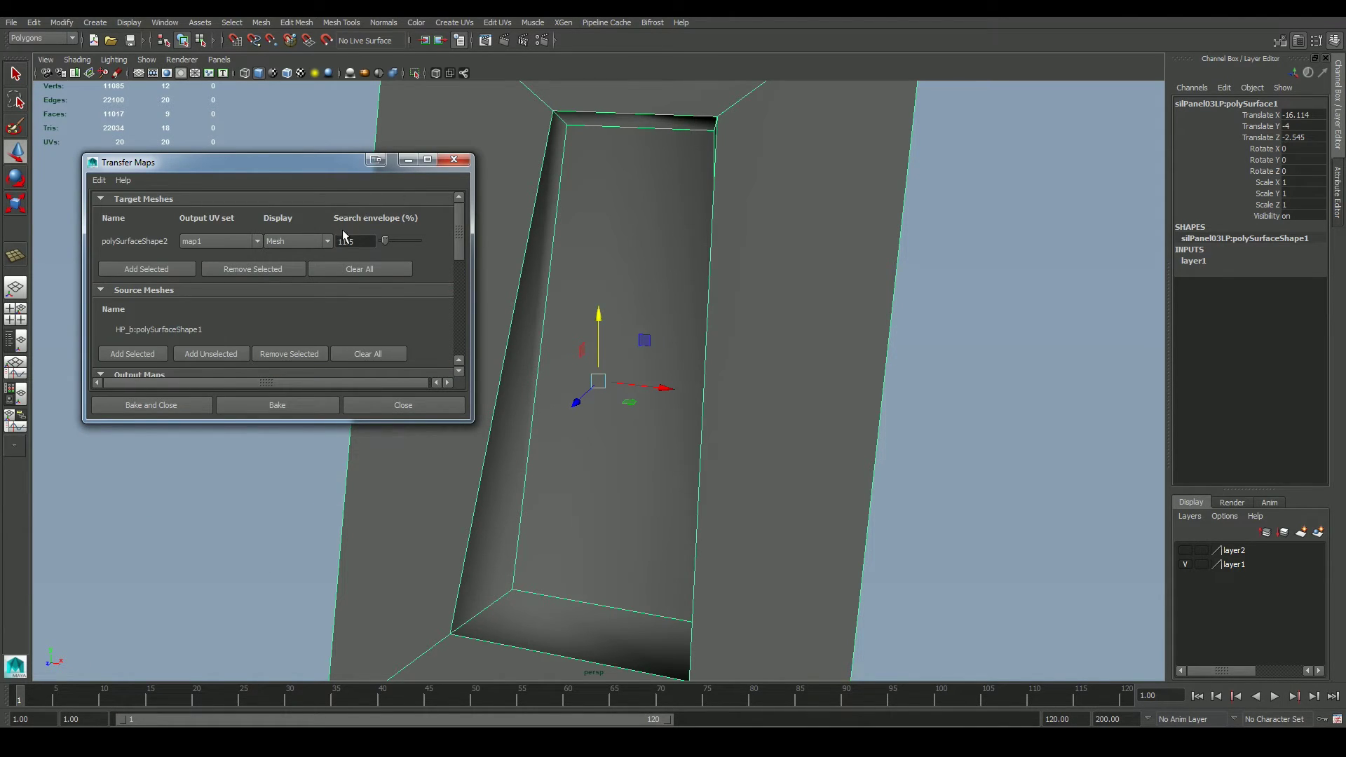
pyautogui.click(317, 268)
pyautogui.click(170, 253)
pyautogui.click(294, 272)
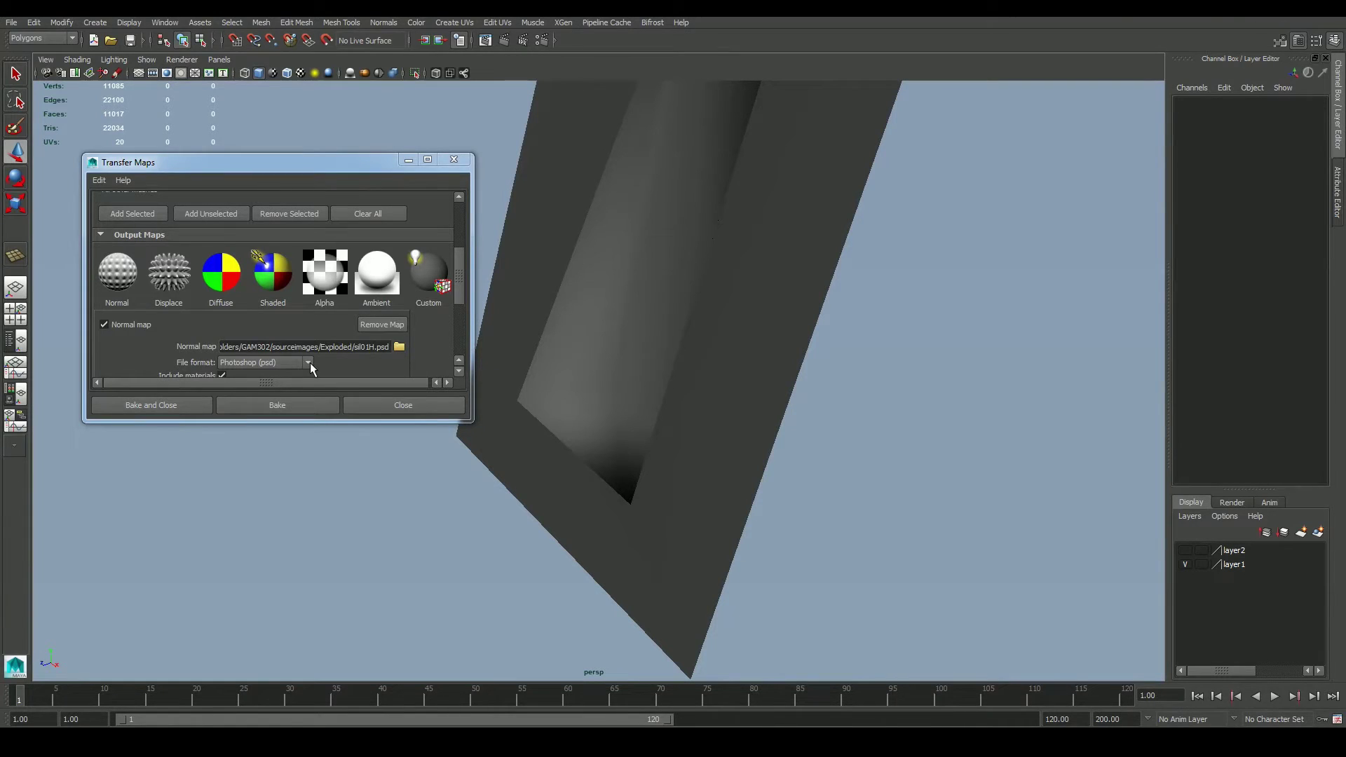
# Step: Isolate the low-poly panel in the viewport, minimise Transfer Maps, and clear the selection
pyautogui.click(645, 441)
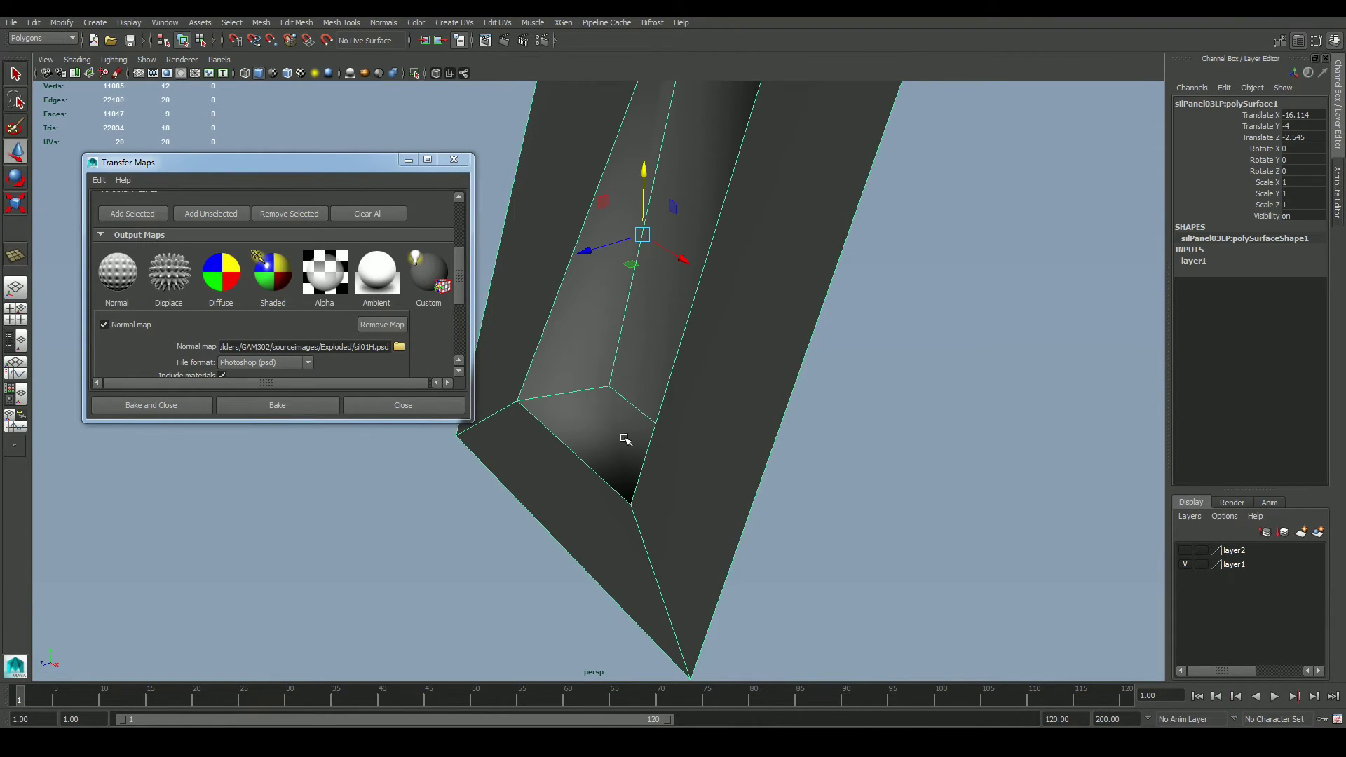
pyautogui.click(415, 73)
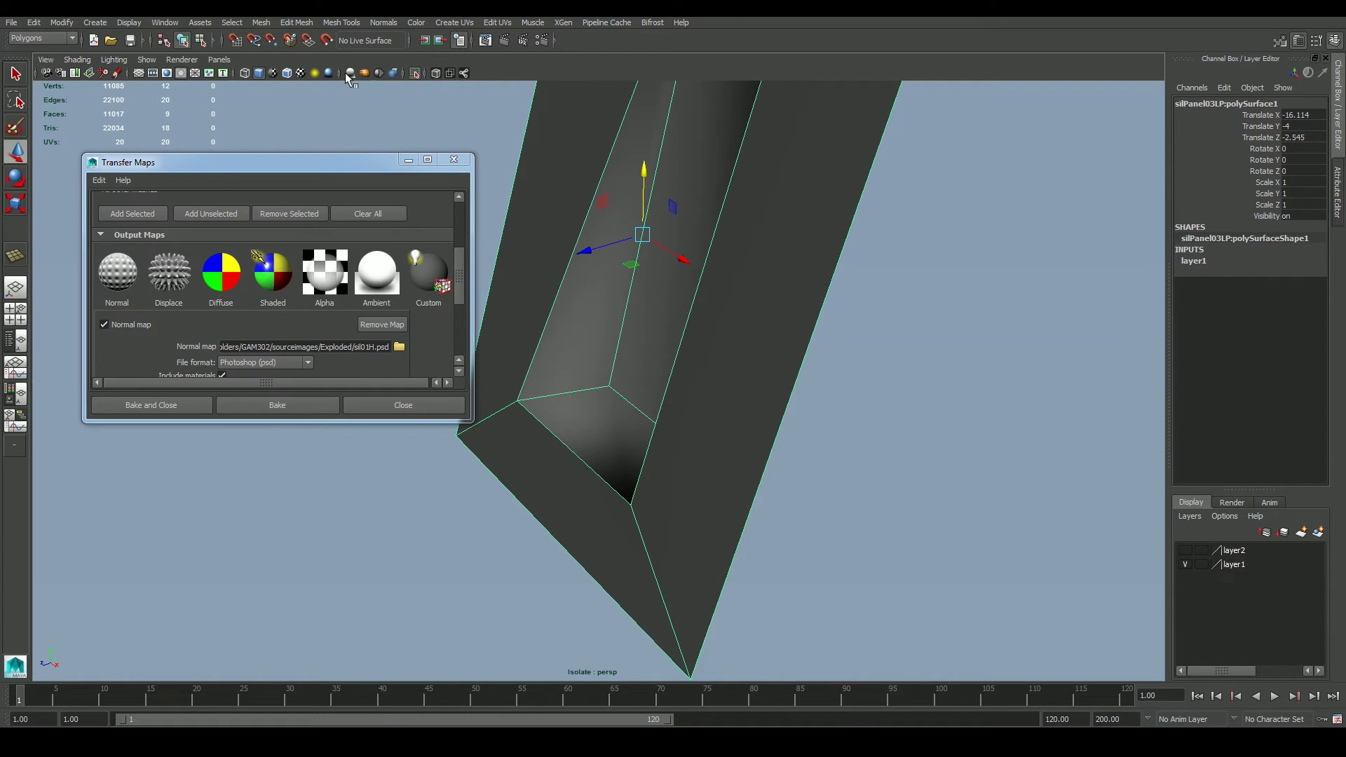
pyautogui.click(408, 160)
pyautogui.keyDown('alt'); pyautogui.moveTo(357, 322); pyautogui.dragTo(444, 331); pyautogui.keyUp('alt')
pyautogui.click(367, 351)
# Step: Examine the rounded corners and inner walls of the panel's recess with the baked normal map
pyautogui.keyDown('alt'); pyautogui.moveTo(890, 400); pyautogui.dragTo(875, 382); pyautogui.keyUp('alt')
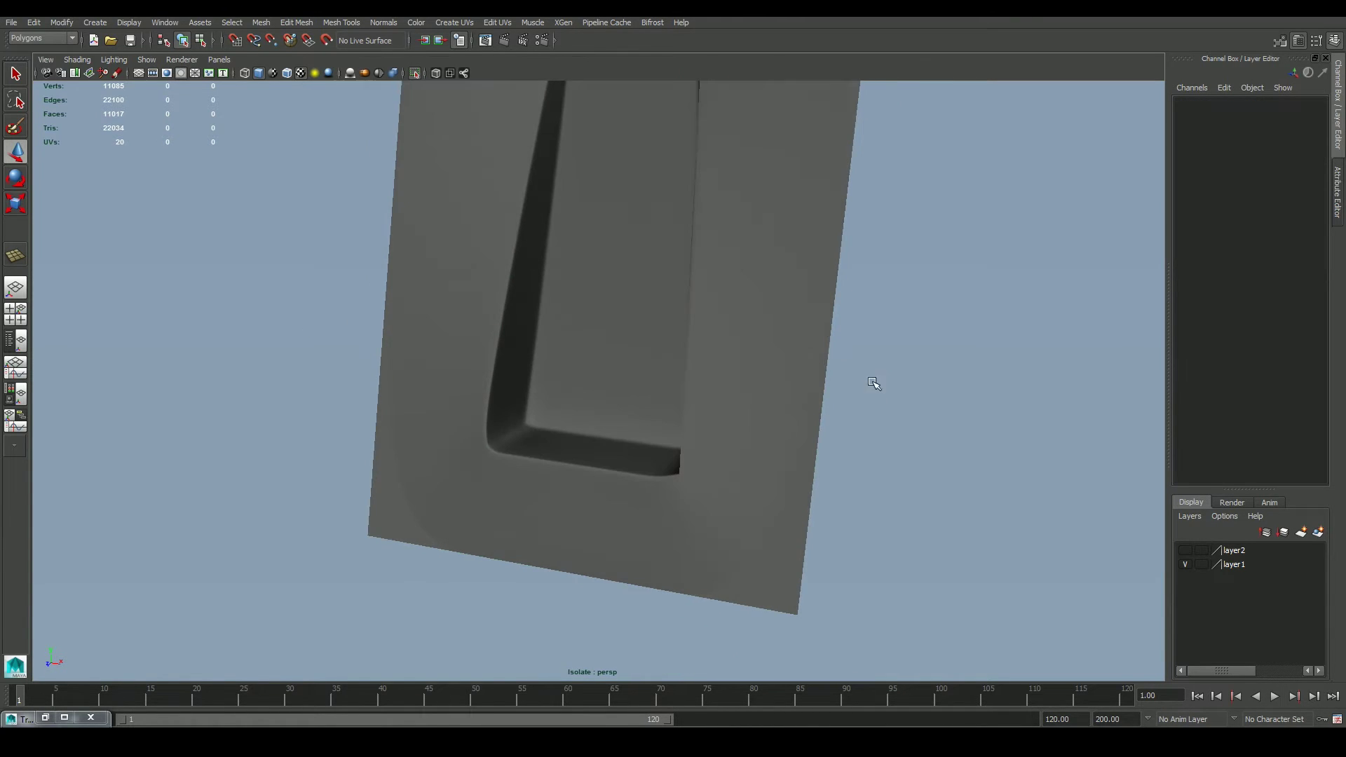
pyautogui.scroll(1, 766, 274)
pyautogui.keyDown('alt'); pyautogui.moveTo(765, 274); pyautogui.dragTo(739, 485, button='middle'); pyautogui.keyUp('alt')
pyautogui.click(670, 376)
pyautogui.keyDown('alt'); pyautogui.moveTo(670, 376); pyautogui.dragTo(719, 379); pyautogui.keyUp('alt')
# Step: Switch to Photoshop, show the UV wireframe on Layer 1 of sil01E.psd, and bring up sil01F.psd
pyautogui.hotkey('alt', 'Tab')
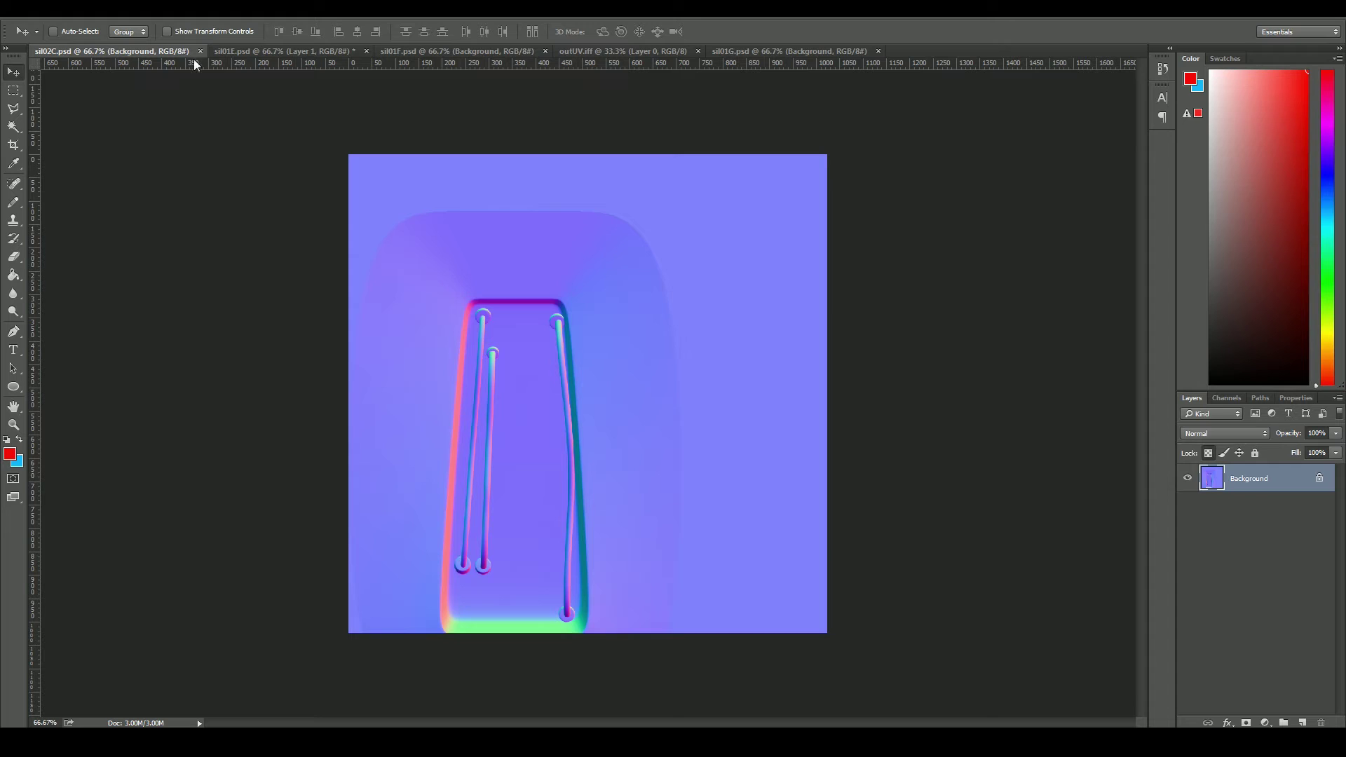
pyautogui.click(262, 51)
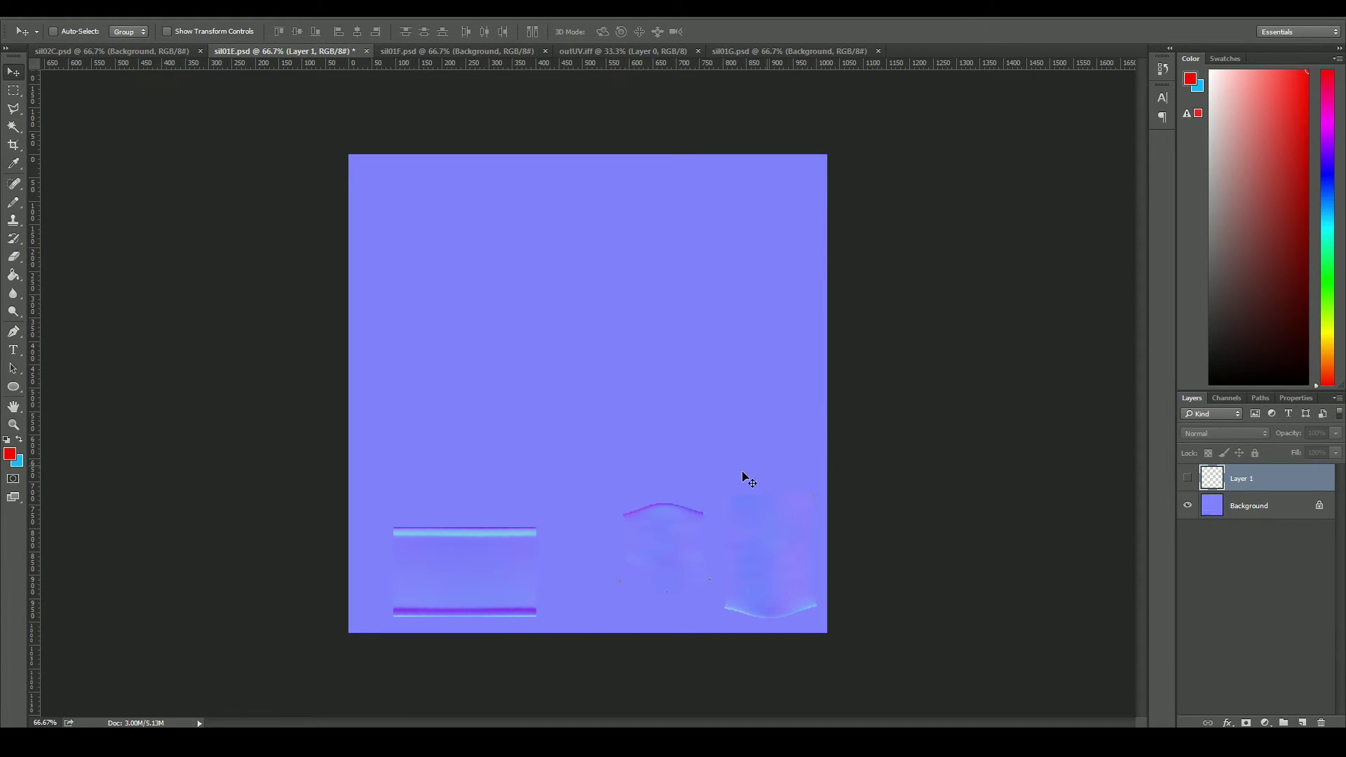
pyautogui.click(1186, 479)
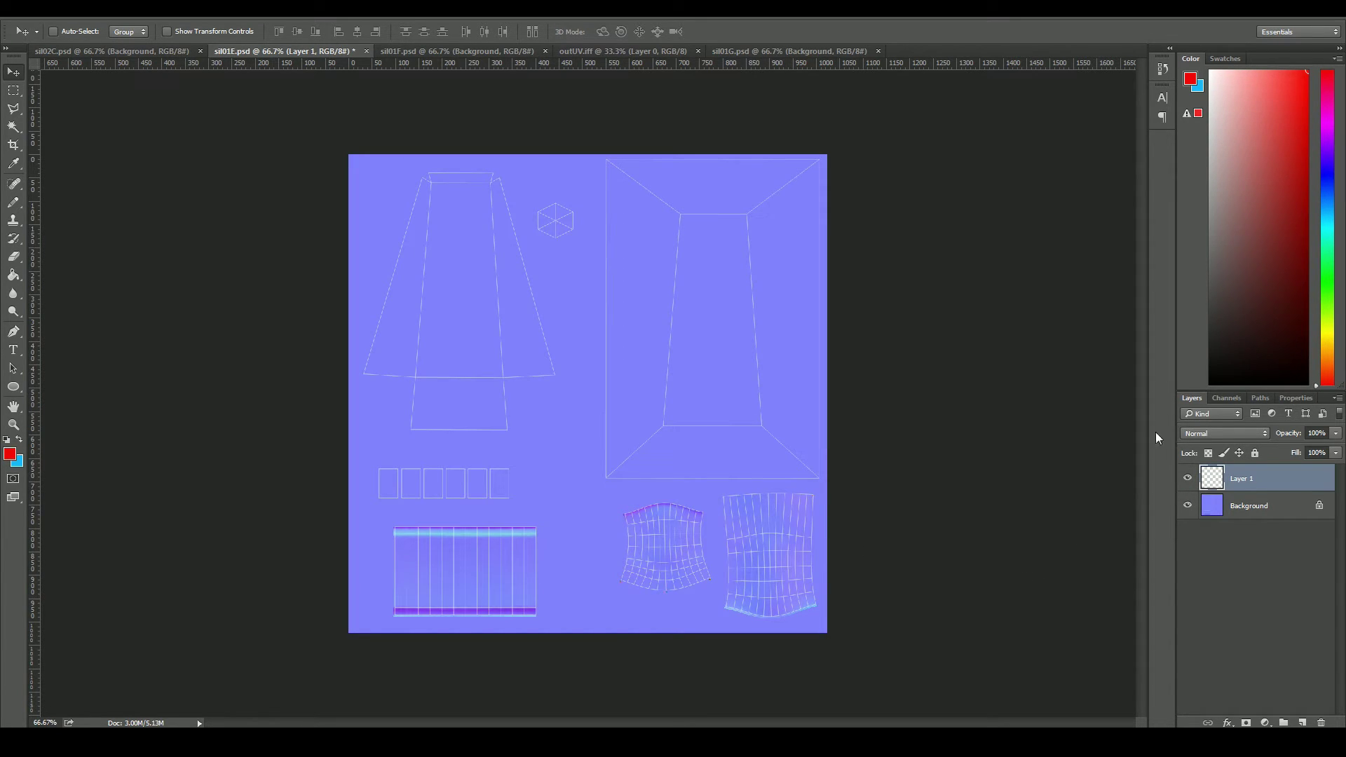
pyautogui.click(441, 51)
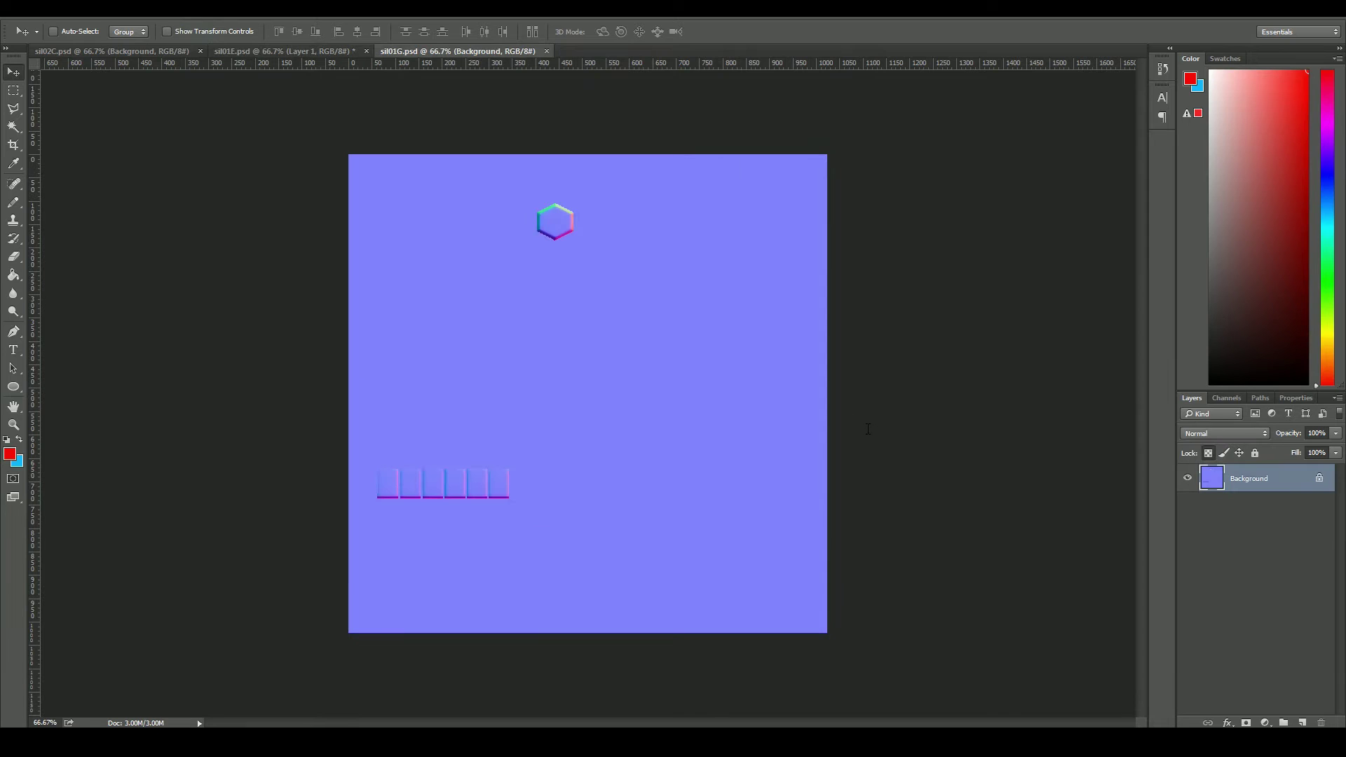
# Step: Copy the entire sil01G.psd bolt map into sil01E.psd as a new layer beneath the UV wireframe on Layer 1
pyautogui.click(263, 51)
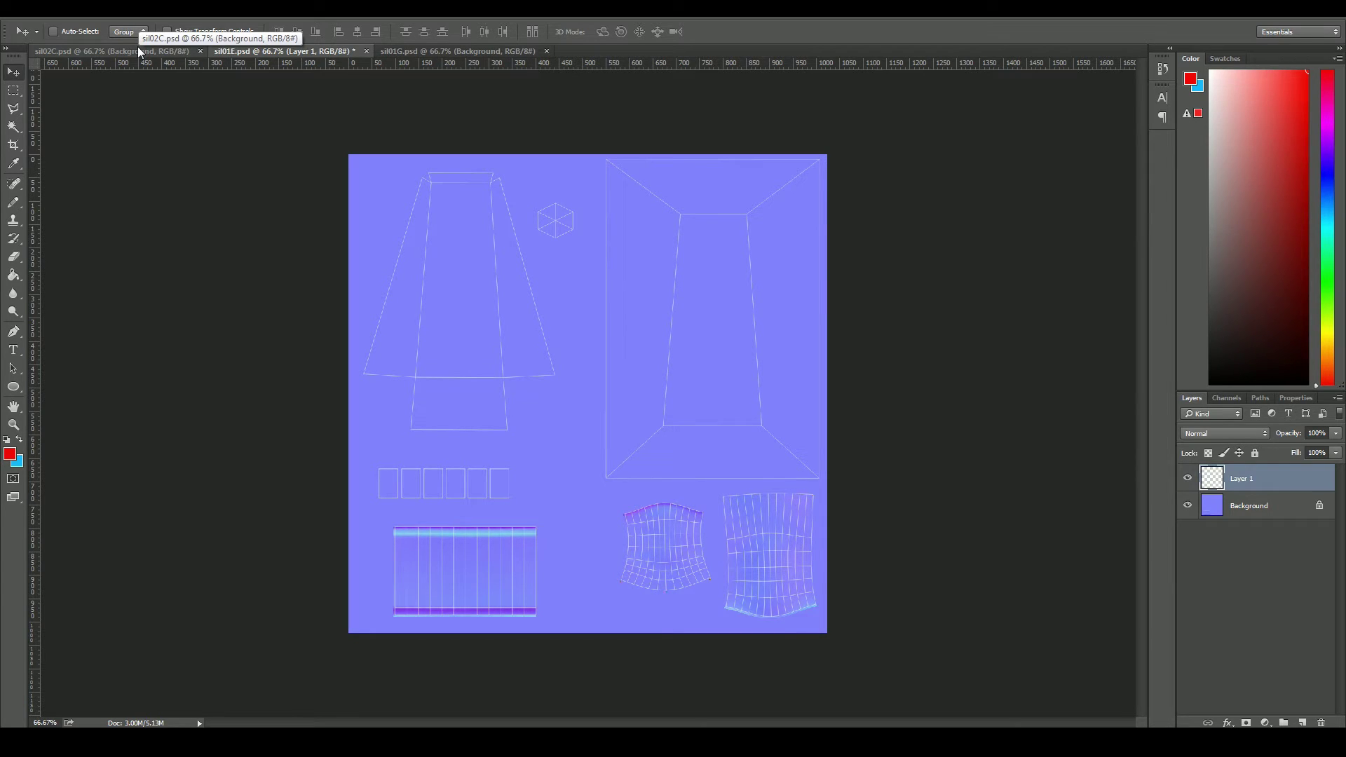
pyautogui.click(394, 51)
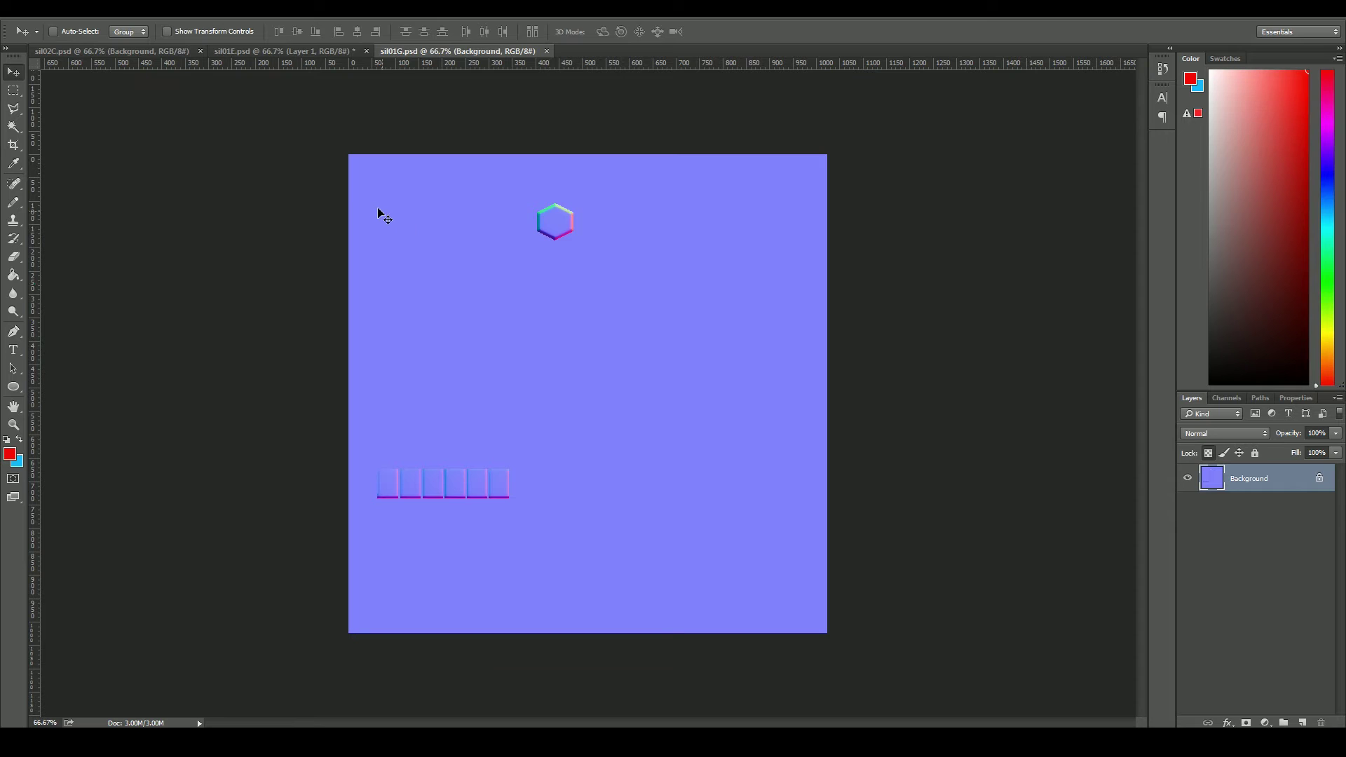
pyautogui.press('m')
pyautogui.hotkey('ctrl', 'a')
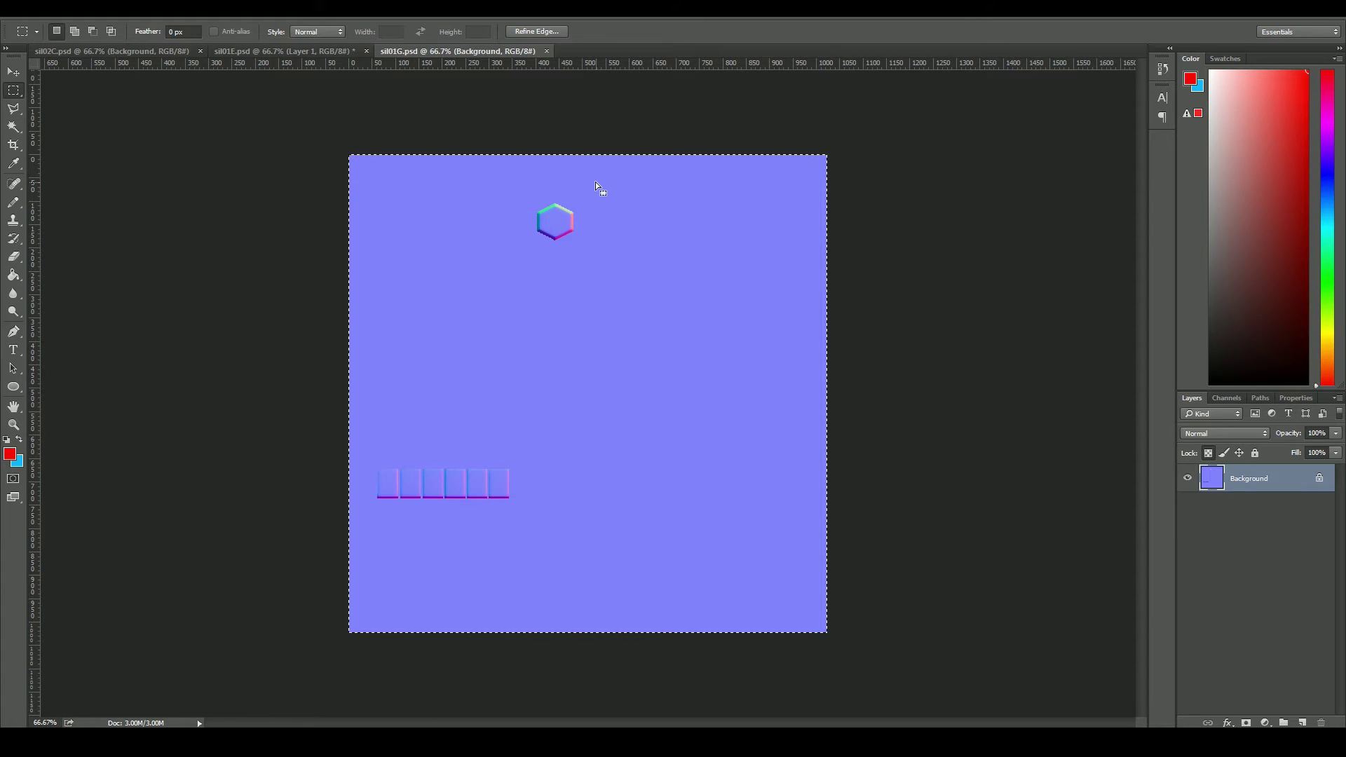
pyautogui.click(310, 50)
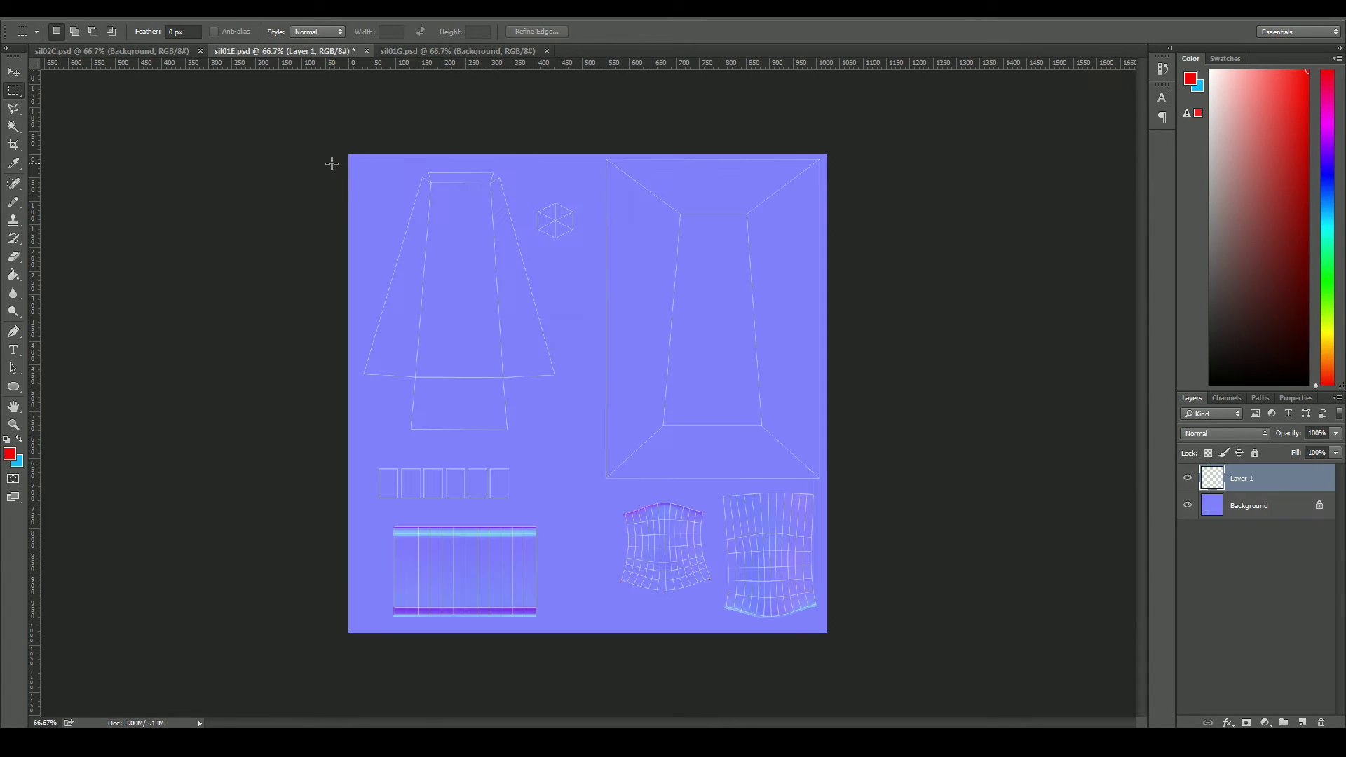
pyautogui.hotkey('ctrl', 'v')
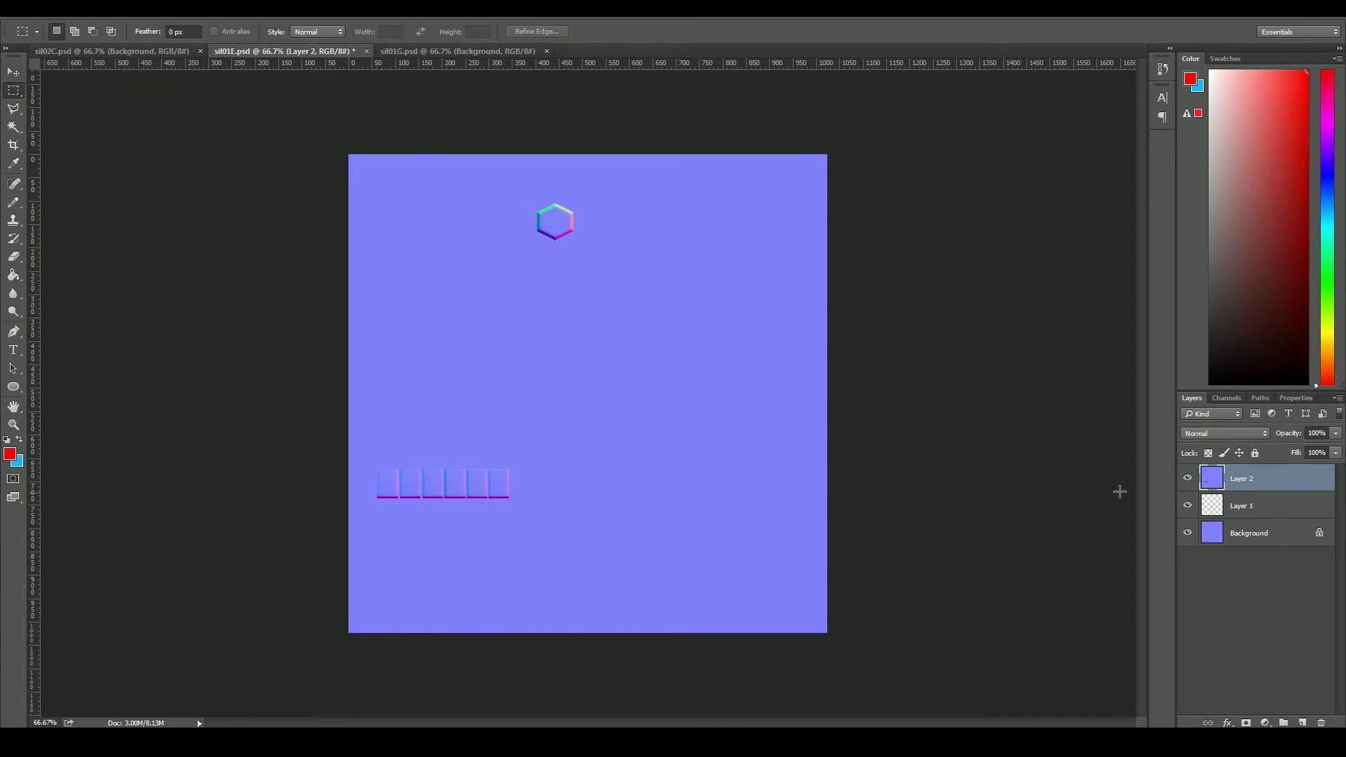
pyautogui.moveTo(1240, 484); pyautogui.dragTo(1244, 522)
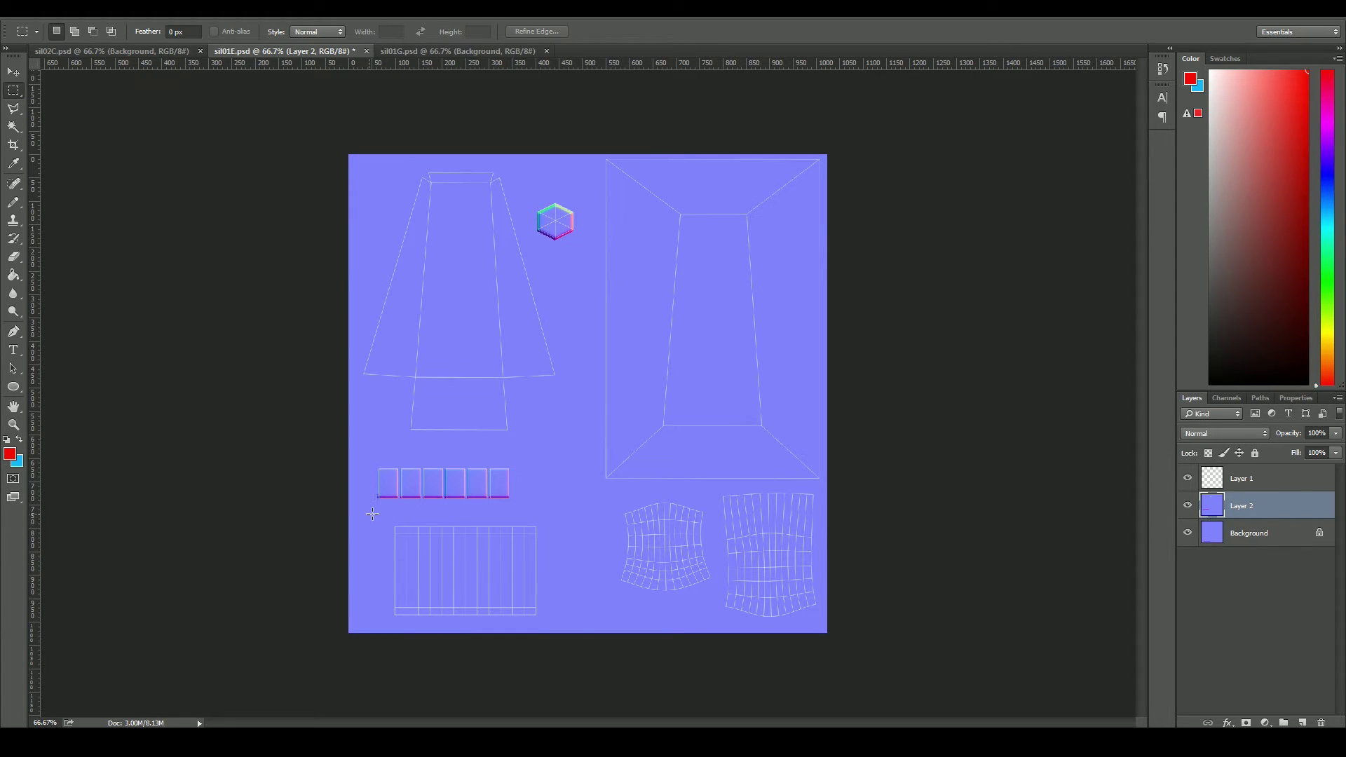
# Step: Hide Layer 1 and delete the lower part of Layer 2 that covers the pipe bakes, clearing the selection
pyautogui.click(1187, 506)
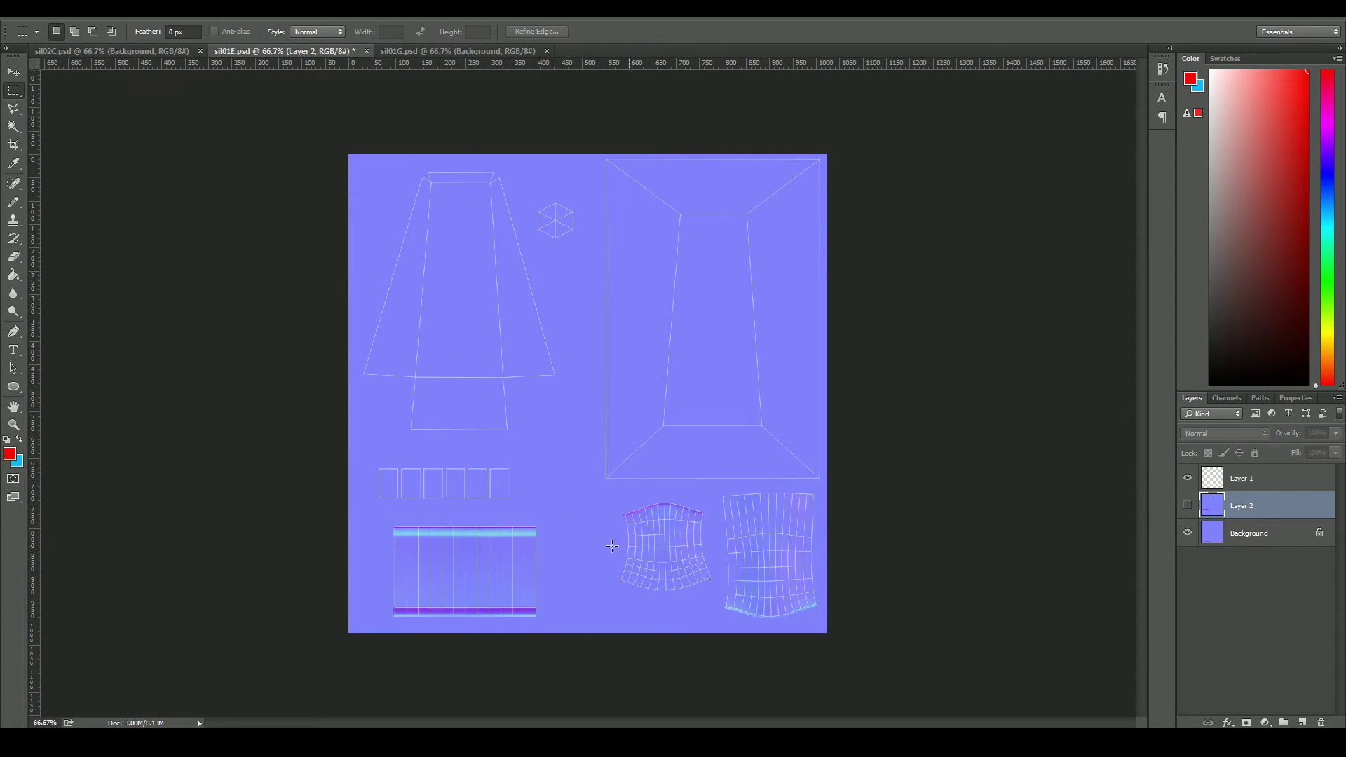
pyautogui.click(1188, 478)
pyautogui.click(1188, 506)
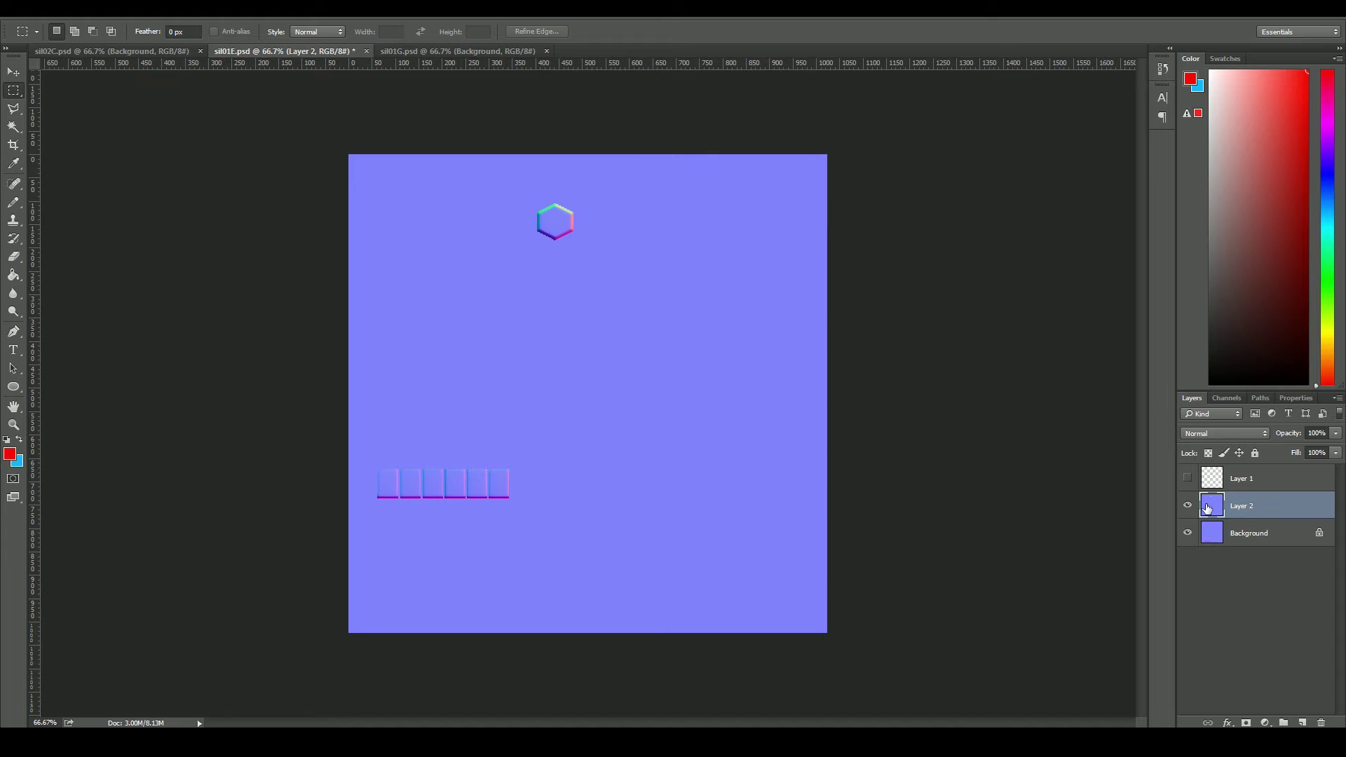
pyautogui.moveTo(336, 507); pyautogui.dragTo(923, 652)
pyautogui.press('Delete')
pyautogui.moveTo(595, 435); pyautogui.dragTo(872, 666)
pyautogui.press('Delete')
pyautogui.hotkey('ctrl', 'd')
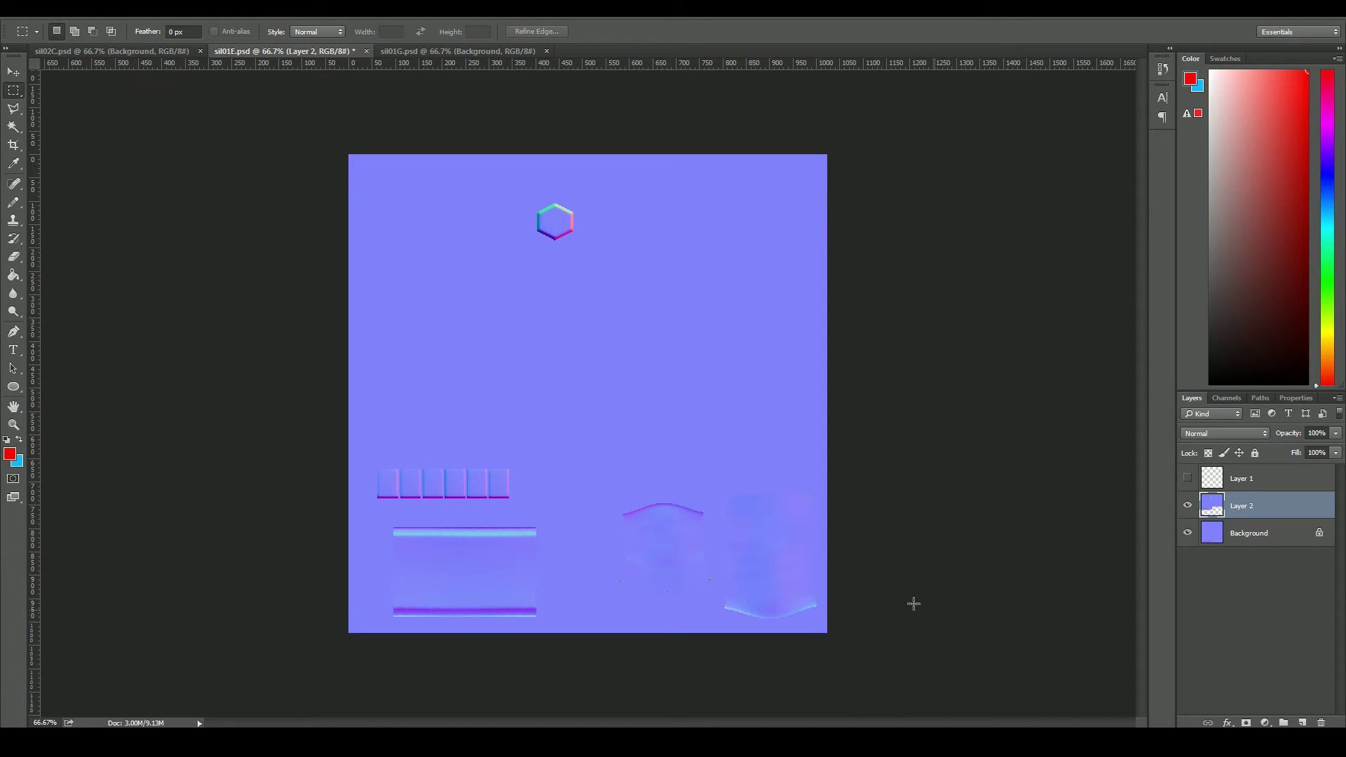
# Step: Compare the map with Layer 2 hidden and shown, and merge Layer 2 down into the Background
pyautogui.press('v')
pyautogui.click(1188, 505)
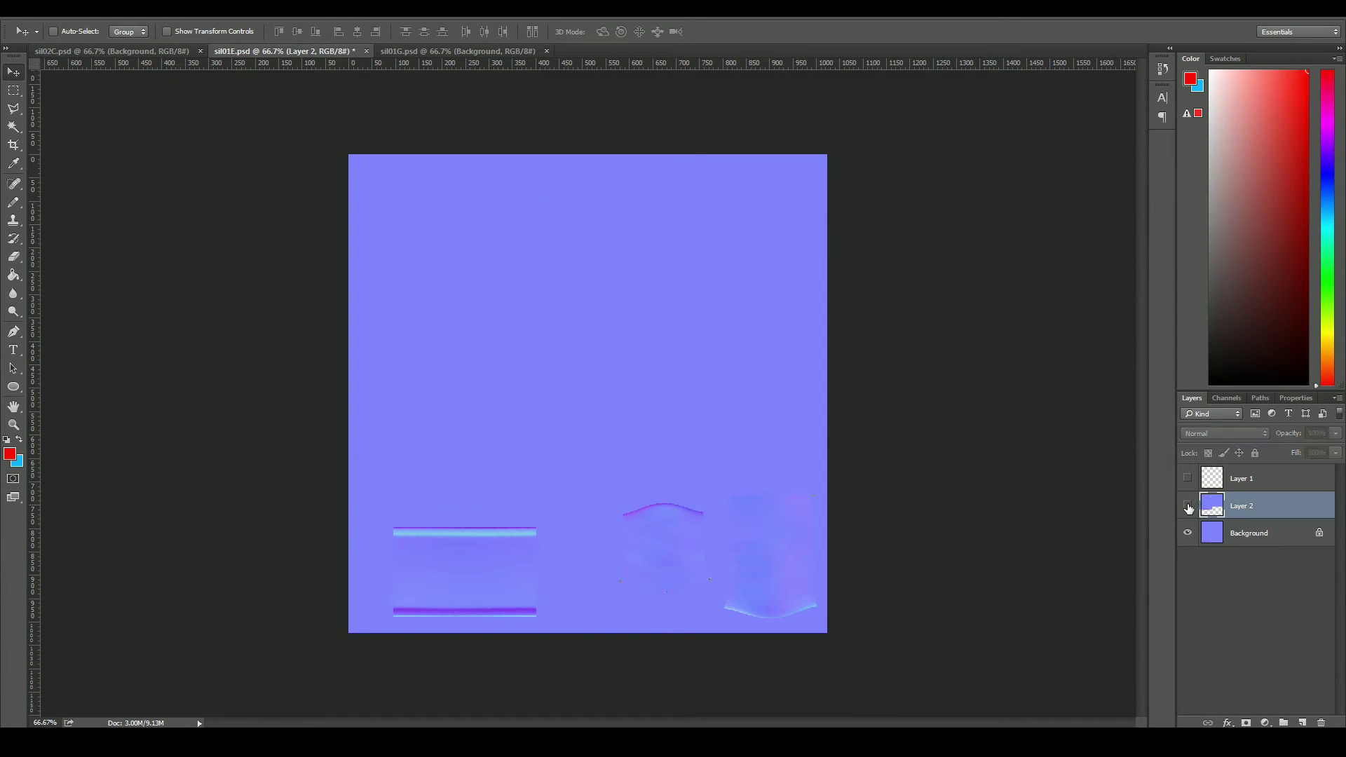
pyautogui.click(1188, 505)
pyautogui.click(1187, 478)
pyautogui.click(1188, 478)
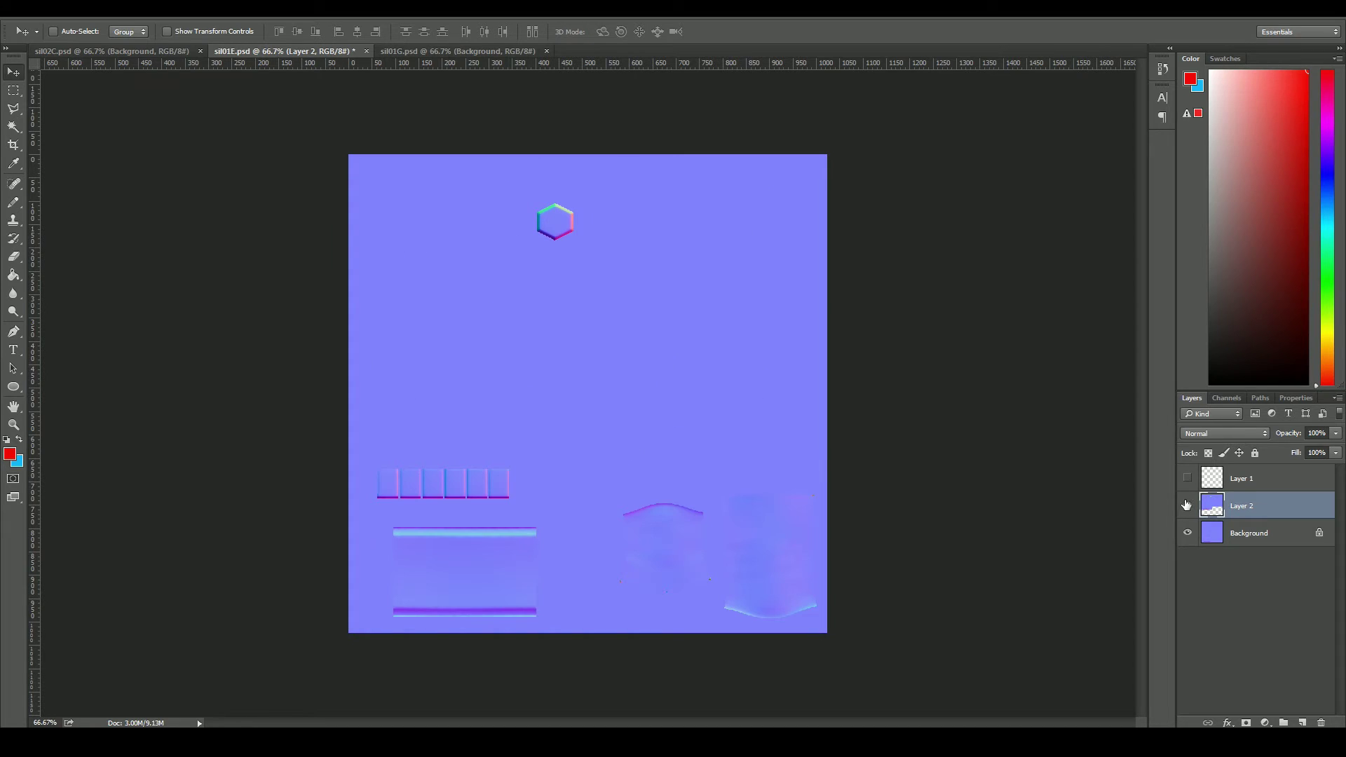
pyautogui.hotkey('ctrl', 'e')
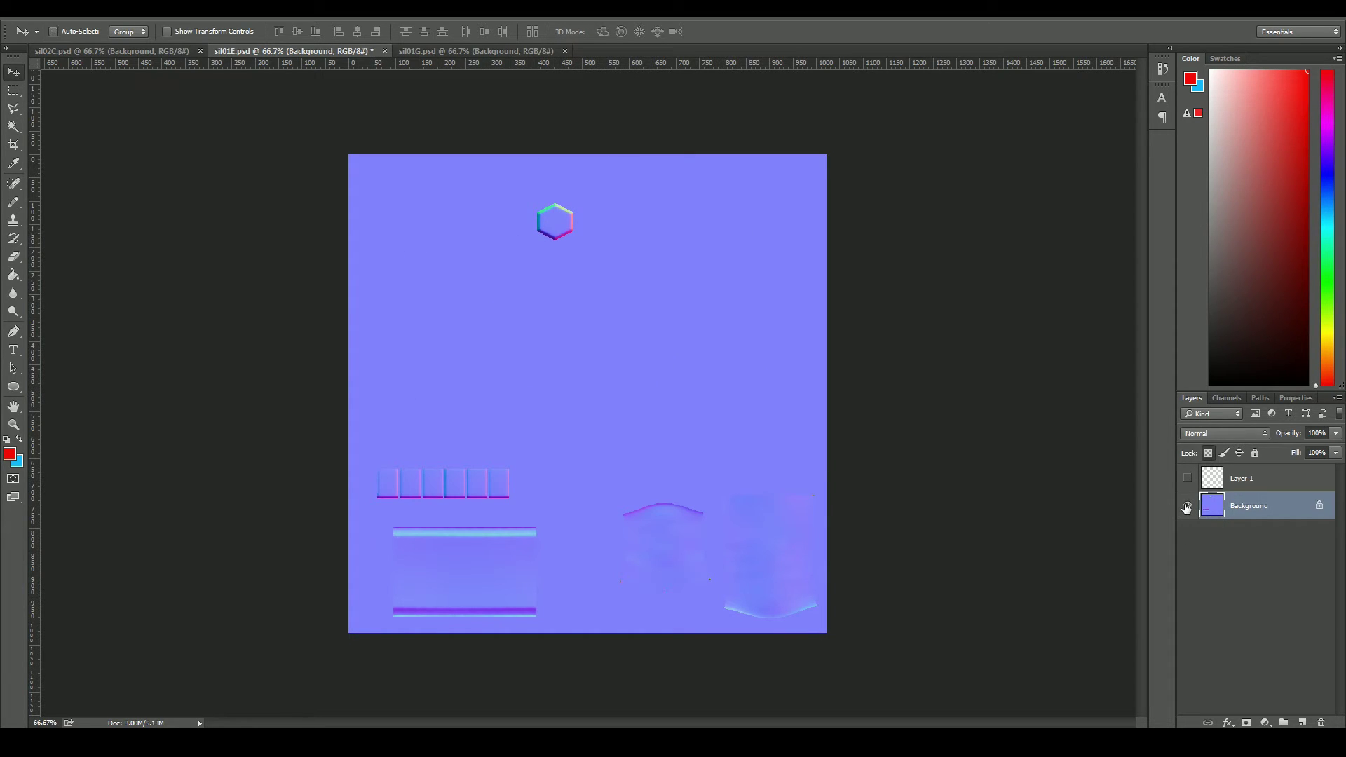
# Step: Unlock the merged Background layer in sil01E.psd and close sil01G.psd
pyautogui.click(1187, 505)
pyautogui.click(1187, 506)
pyautogui.click(1319, 509)
pyautogui.click(540, 55)
pyautogui.click(565, 51)
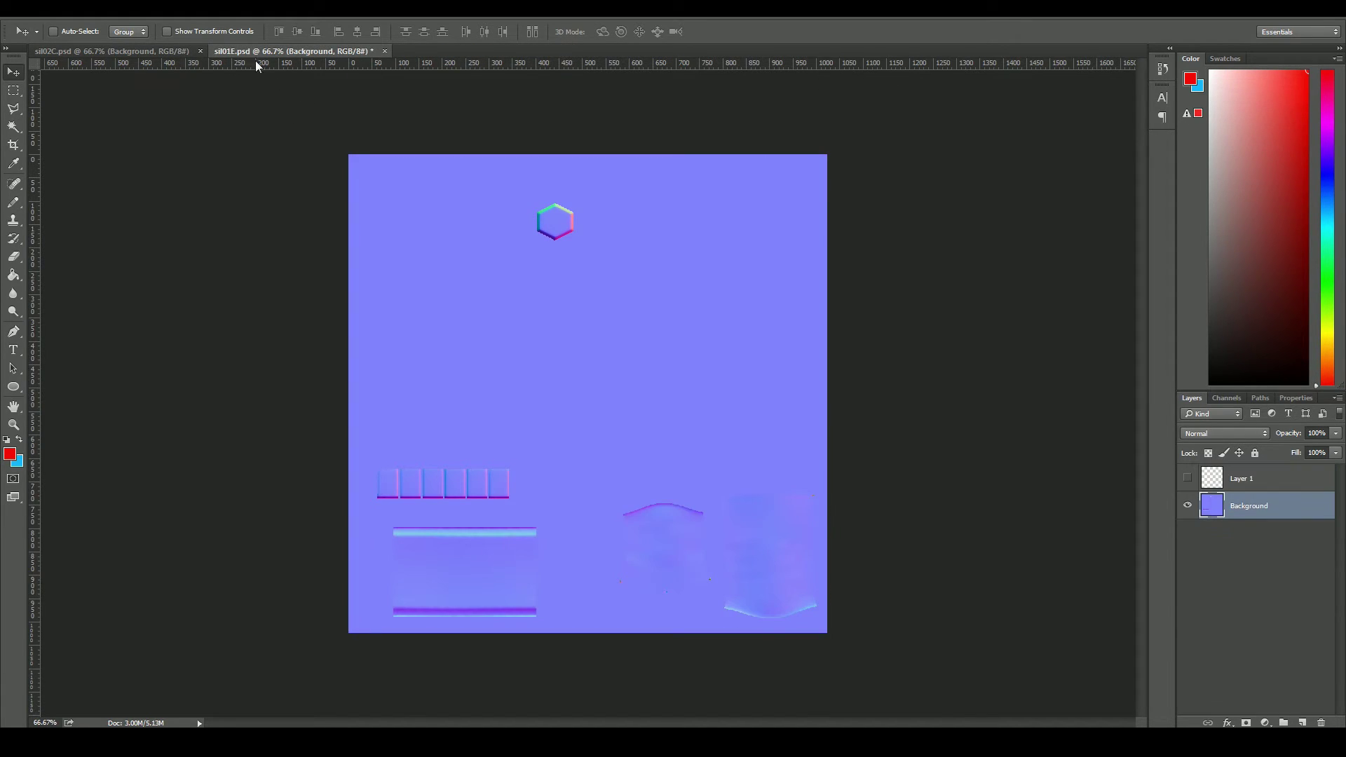
# Step: Copy the recess area with the cables from sil02C.psd into sil01E.psd as a new layer, with the UV wireframe on Layer 1 shown
pyautogui.click(171, 52)
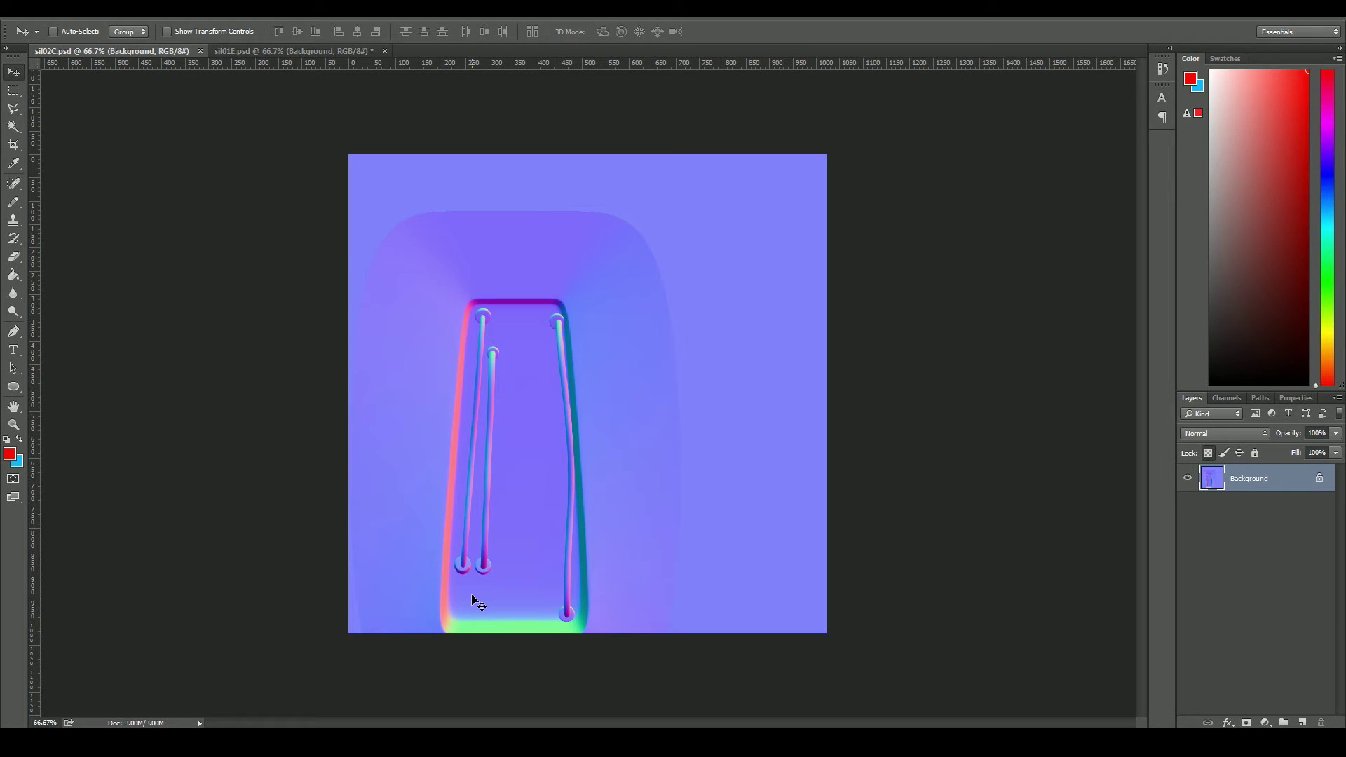
pyautogui.press('m')
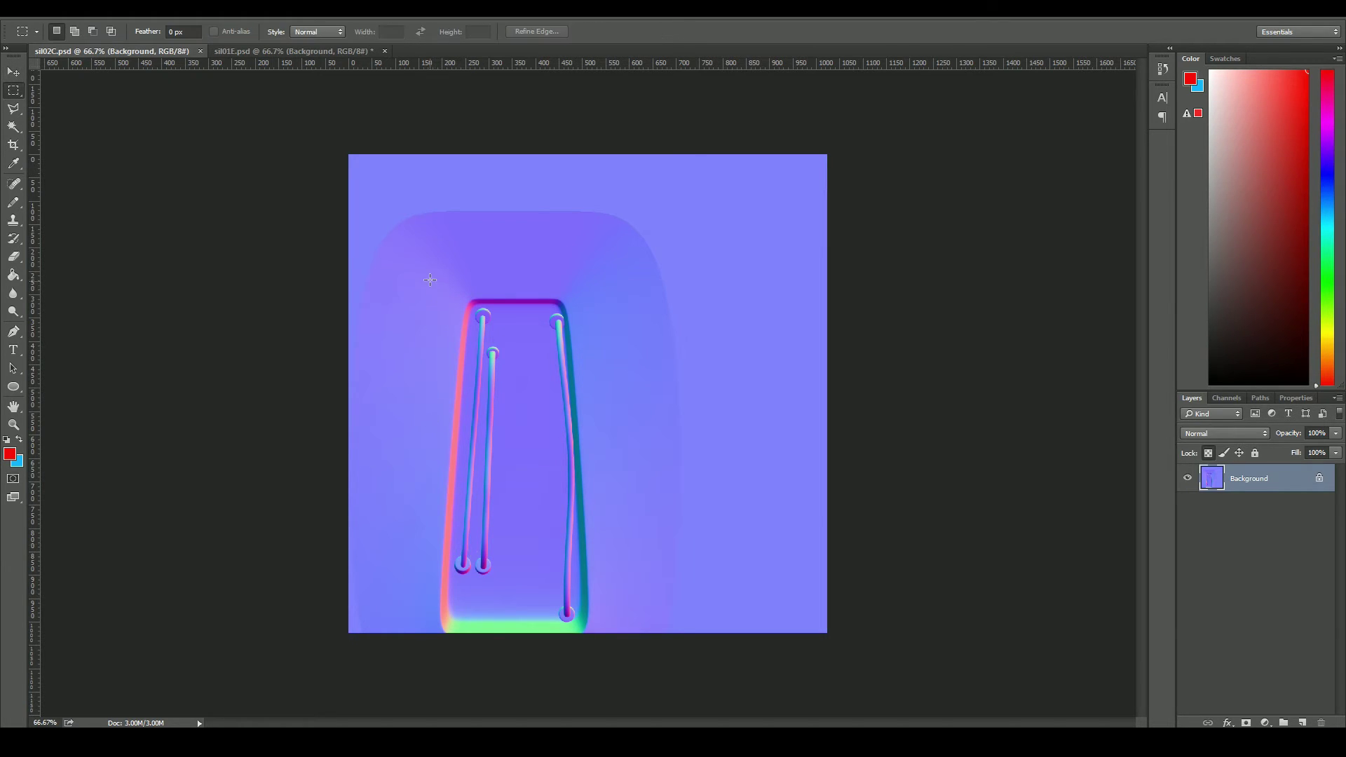
pyautogui.moveTo(427, 267); pyautogui.dragTo(623, 680)
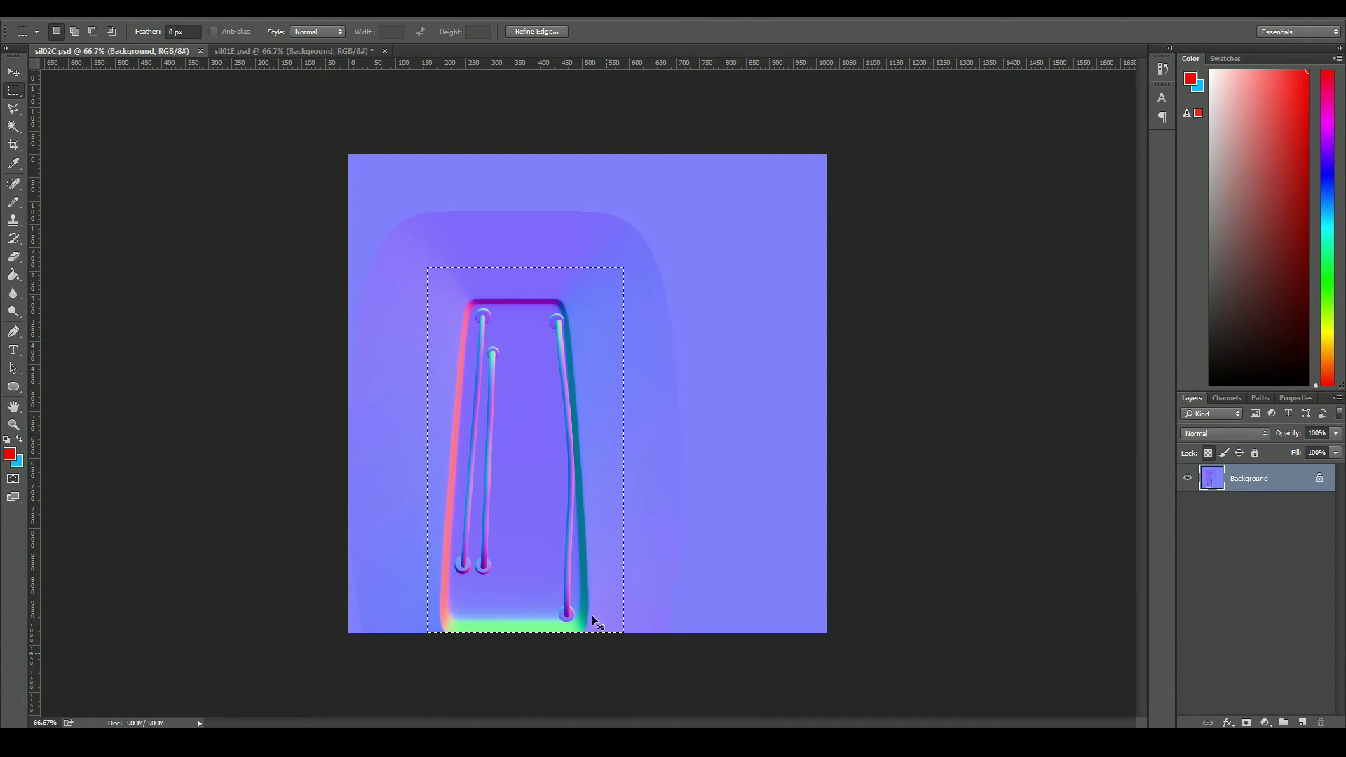
pyautogui.click(281, 52)
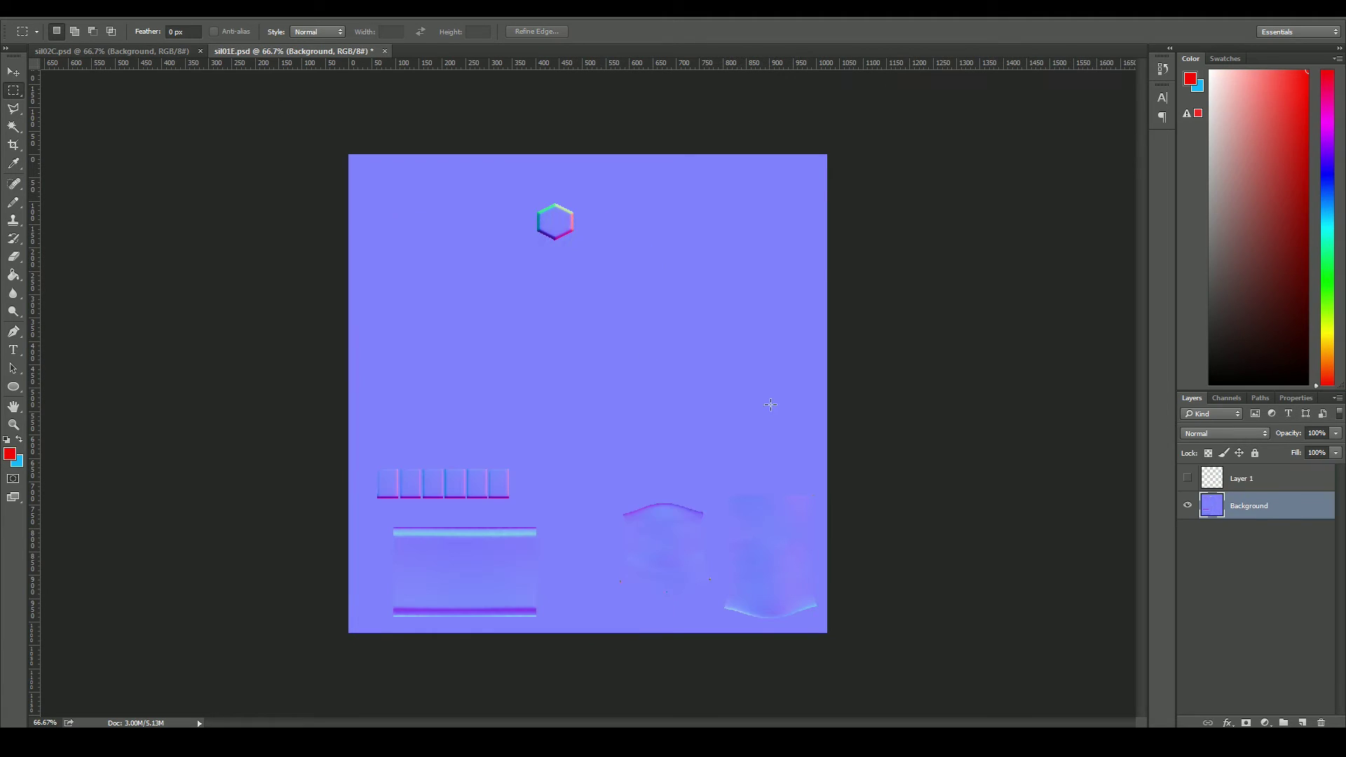
pyautogui.click(1188, 479)
pyautogui.hotkey('ctrl', 'v')
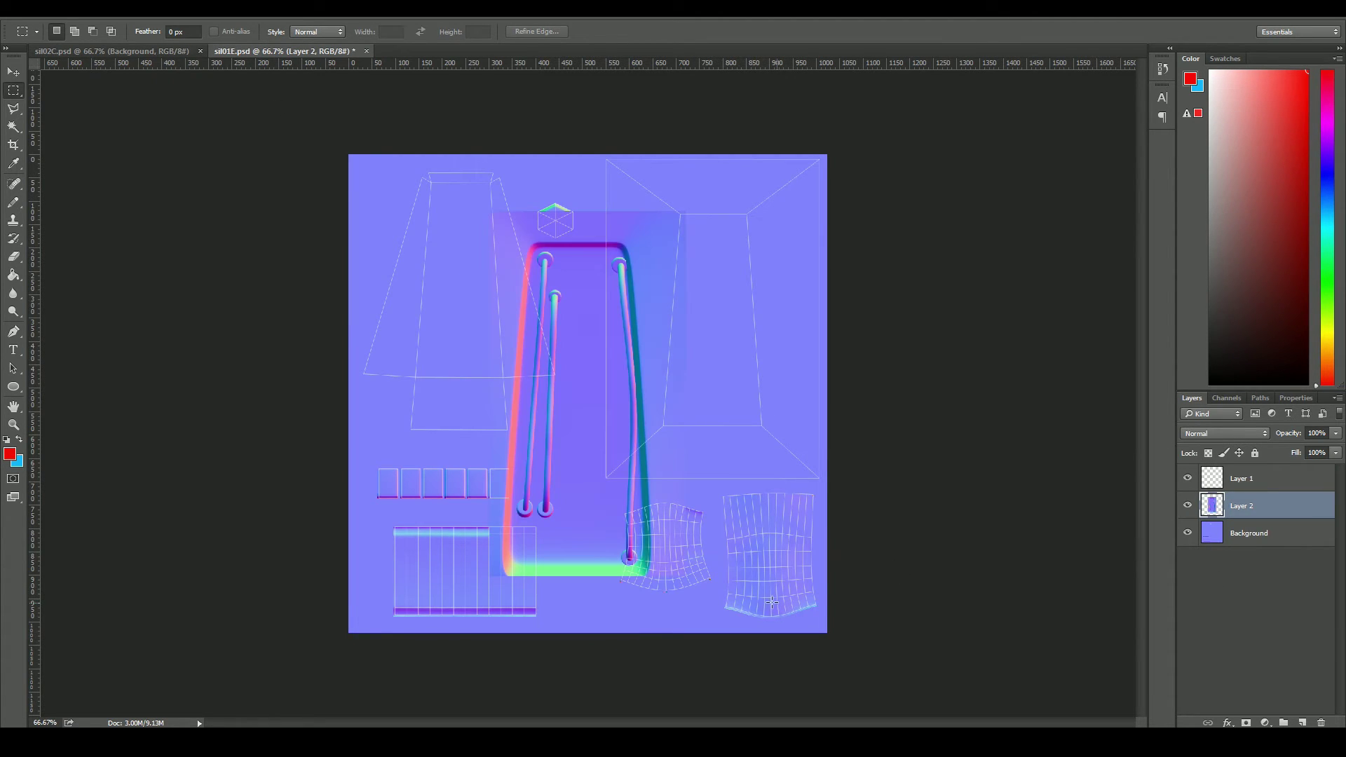
# Step: Scale down and reposition the pasted cable detail to fit the central face of the recess's UV shell
pyautogui.hotkey('ctrl', 't')
pyautogui.keyDown('shift'); pyautogui.moveTo(659, 226); pyautogui.dragTo(624, 297); pyautogui.keyUp('shift')
pyautogui.moveTo(589, 379); pyautogui.dragTo(490, 211)
pyautogui.keyDown('shift'); pyautogui.moveTo(538, 137); pyautogui.dragTo(492, 209); pyautogui.keyUp('shift')
pyautogui.moveTo(461, 276); pyautogui.dragTo(481, 232)
pyautogui.keyDown('shift'); pyautogui.moveTo(520, 367); pyautogui.dragTo(512, 380); pyautogui.keyUp('shift')
pyautogui.moveTo(496, 310); pyautogui.dragTo(490, 315)
pyautogui.keyDown('shift'); pyautogui.moveTo(515, 371); pyautogui.dragTo(887, 556); pyautogui.keyUp('shift')
pyautogui.press('Return')
pyautogui.hotkey('ctrl', '+')
pyautogui.hotkey('ctrl', '+')
pyautogui.press('m')
pyautogui.moveTo(421, 684); pyautogui.dragTo(778, 617)
pyautogui.moveTo(457, 533); pyautogui.dragTo(621, 666)
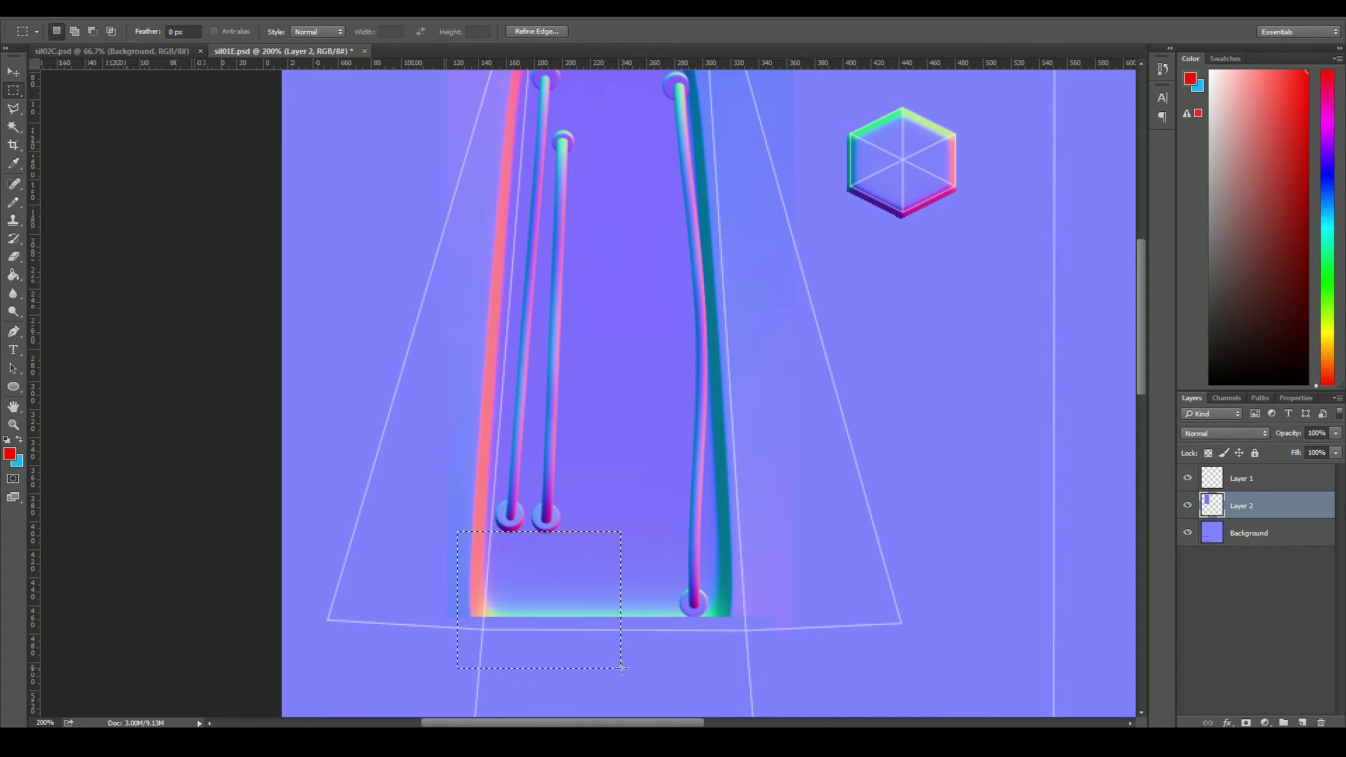
pyautogui.click(436, 386)
# Step: Outline the three cables and their end sockets with the Polygonal Lasso, delete everything outside them on Layer 2, and deselect
pyautogui.moveTo(781, 290)
pyautogui.mouseDown()
pyautogui.moveTo(835, 382)
pyautogui.moveTo(831, 358)
pyautogui.mouseUp()
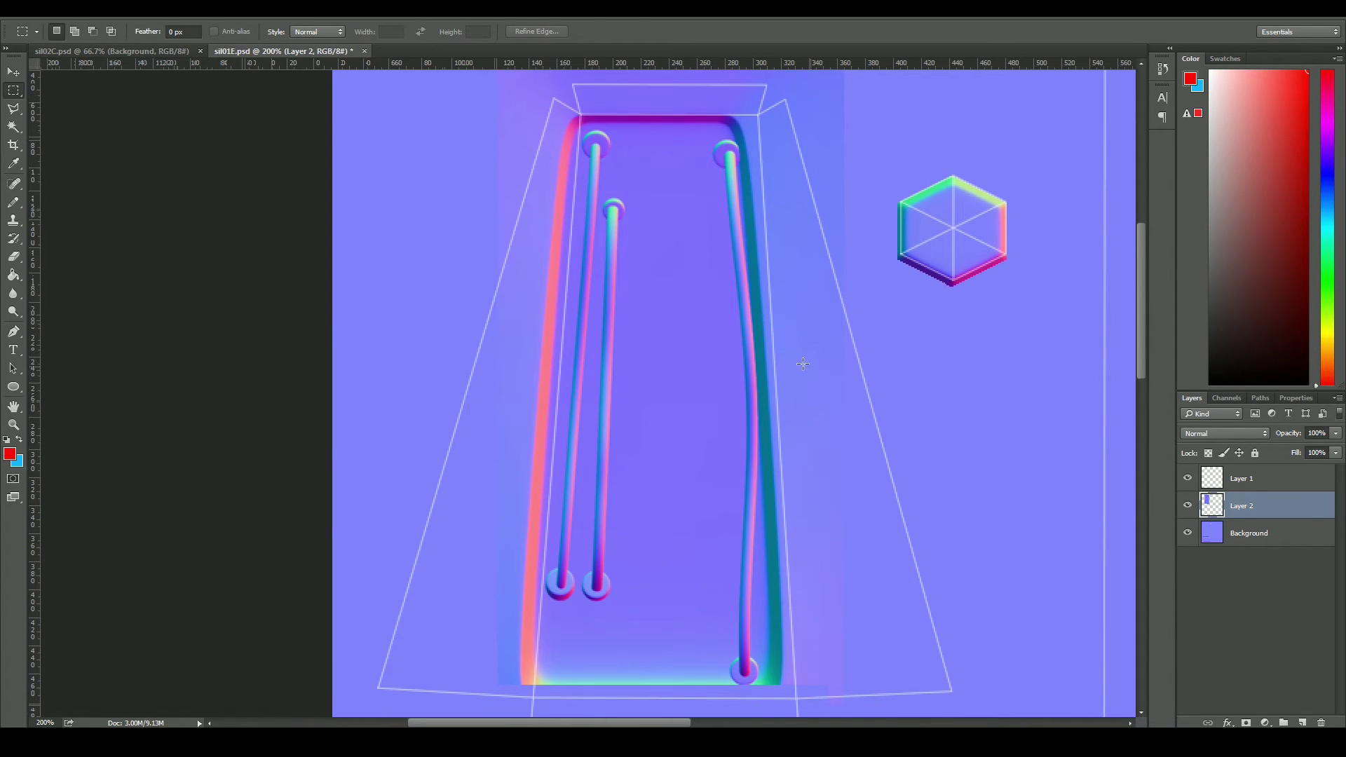
pyautogui.press('l')
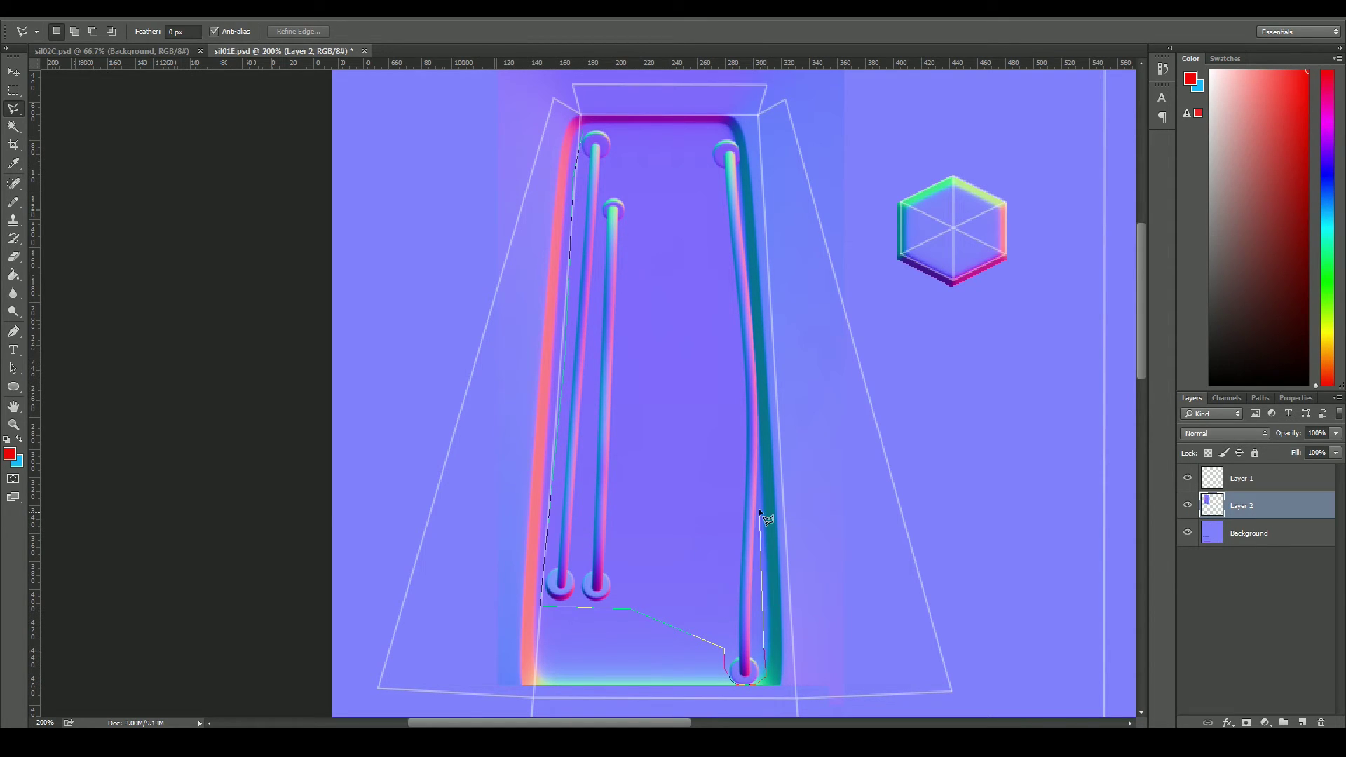
pyautogui.click(760, 418)
pyautogui.click(581, 128)
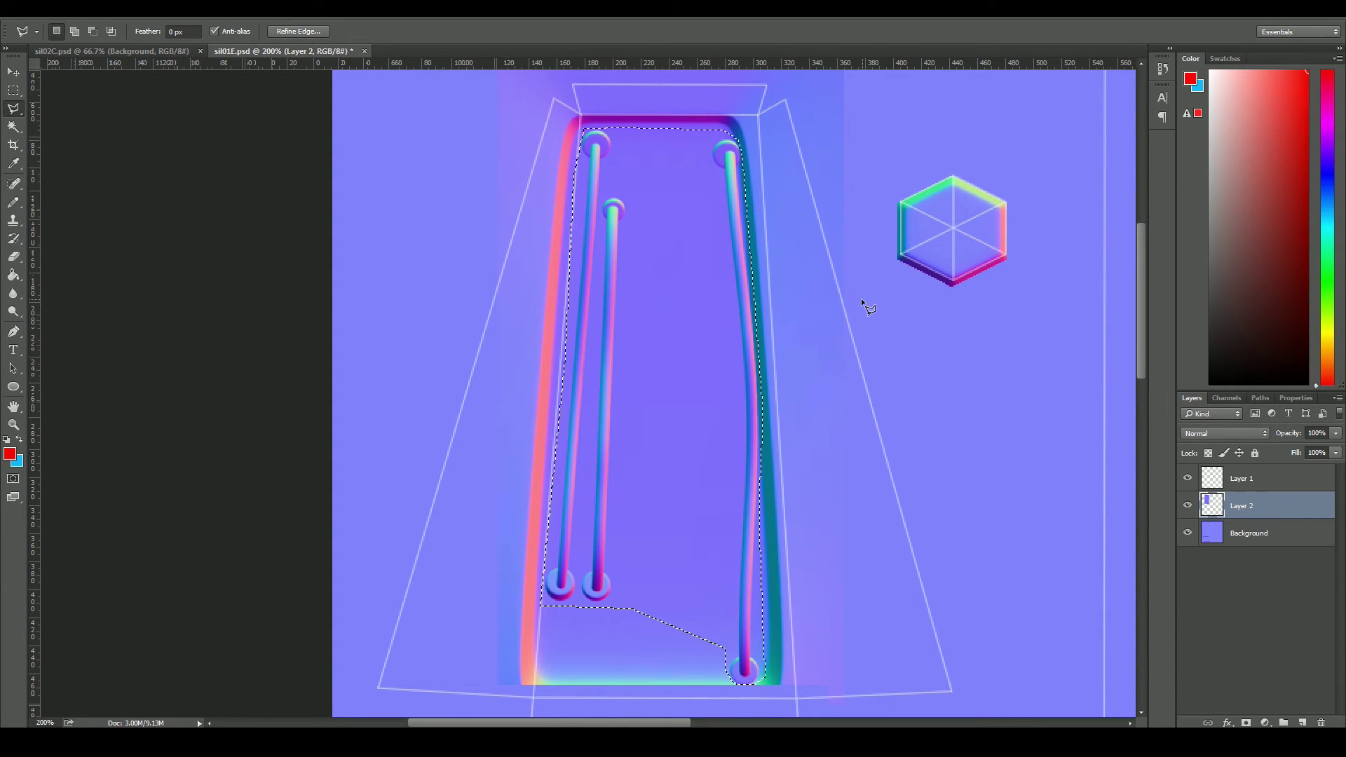
pyautogui.press('Delete')
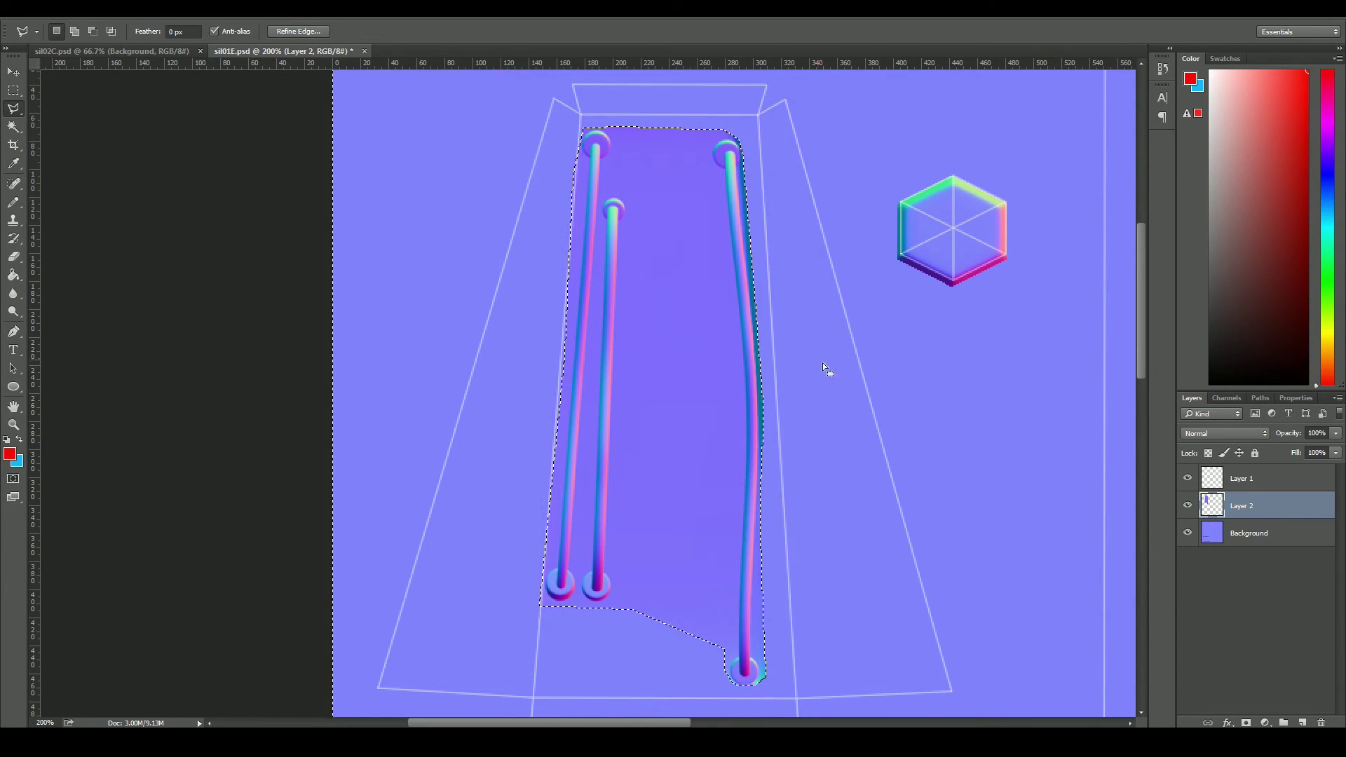
pyautogui.press('m')
pyautogui.hotkey('ctrl', 'd')
pyautogui.press('v')
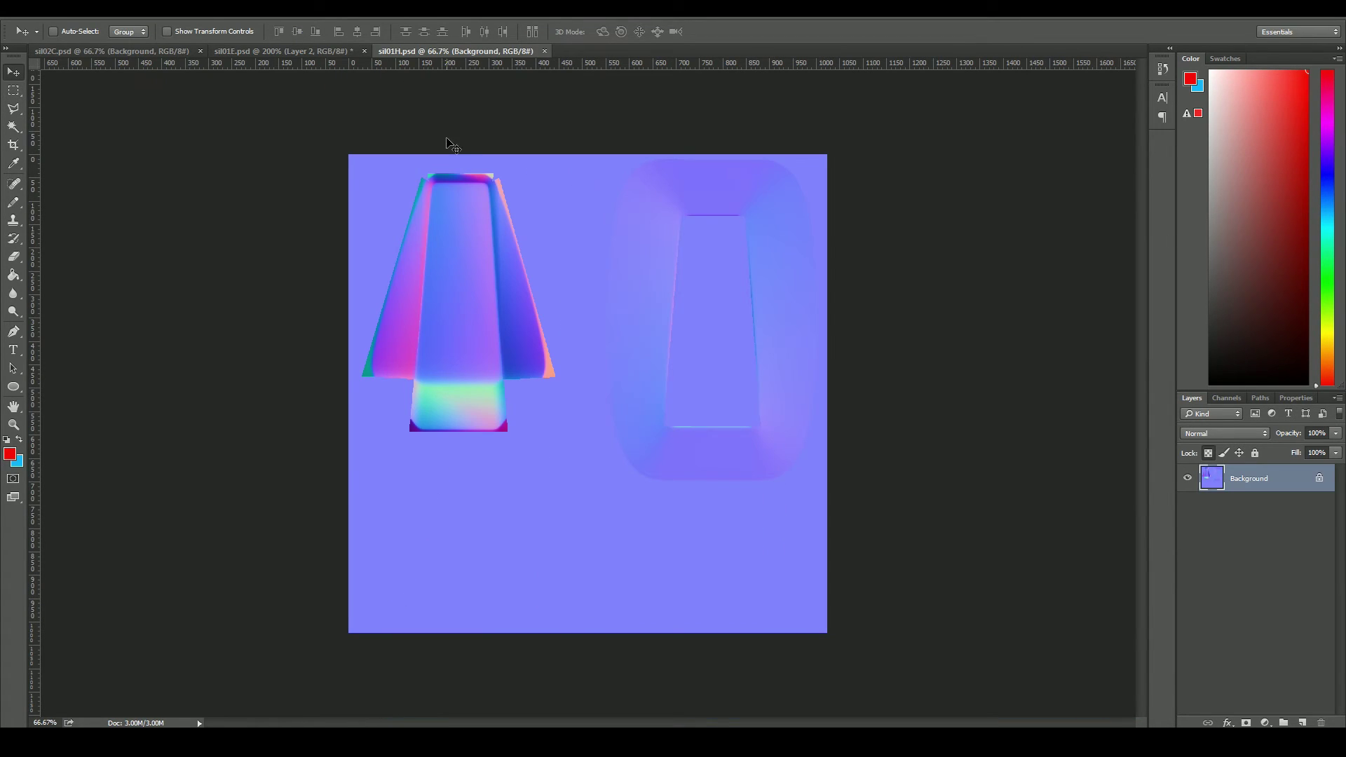
# Step: Copy the entire sil01H.psd panel map into sil01E.psd as a new layer between the Background and the cable detail on Layer 2
pyautogui.press('m')
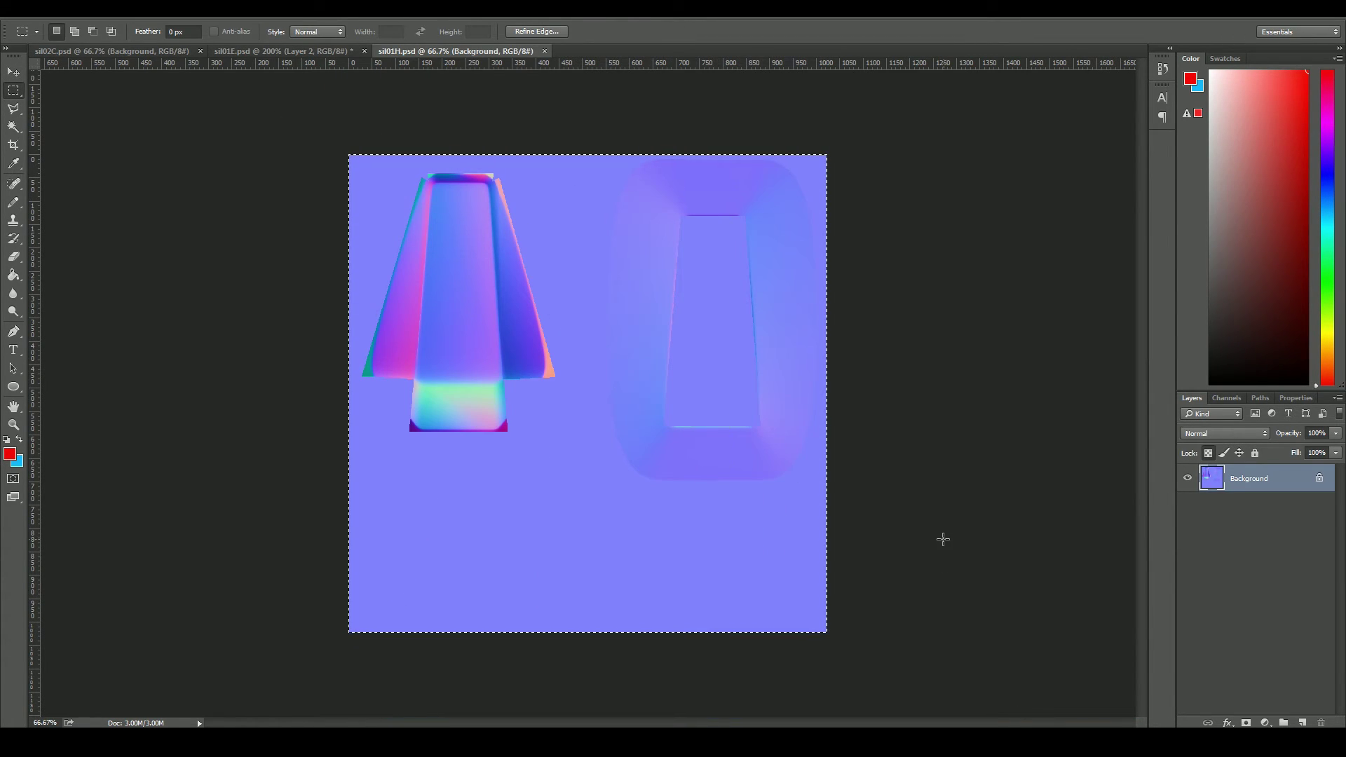
pyautogui.click(264, 51)
pyautogui.hotkey('ctrl', '-')
pyautogui.hotkey('ctrl', '-')
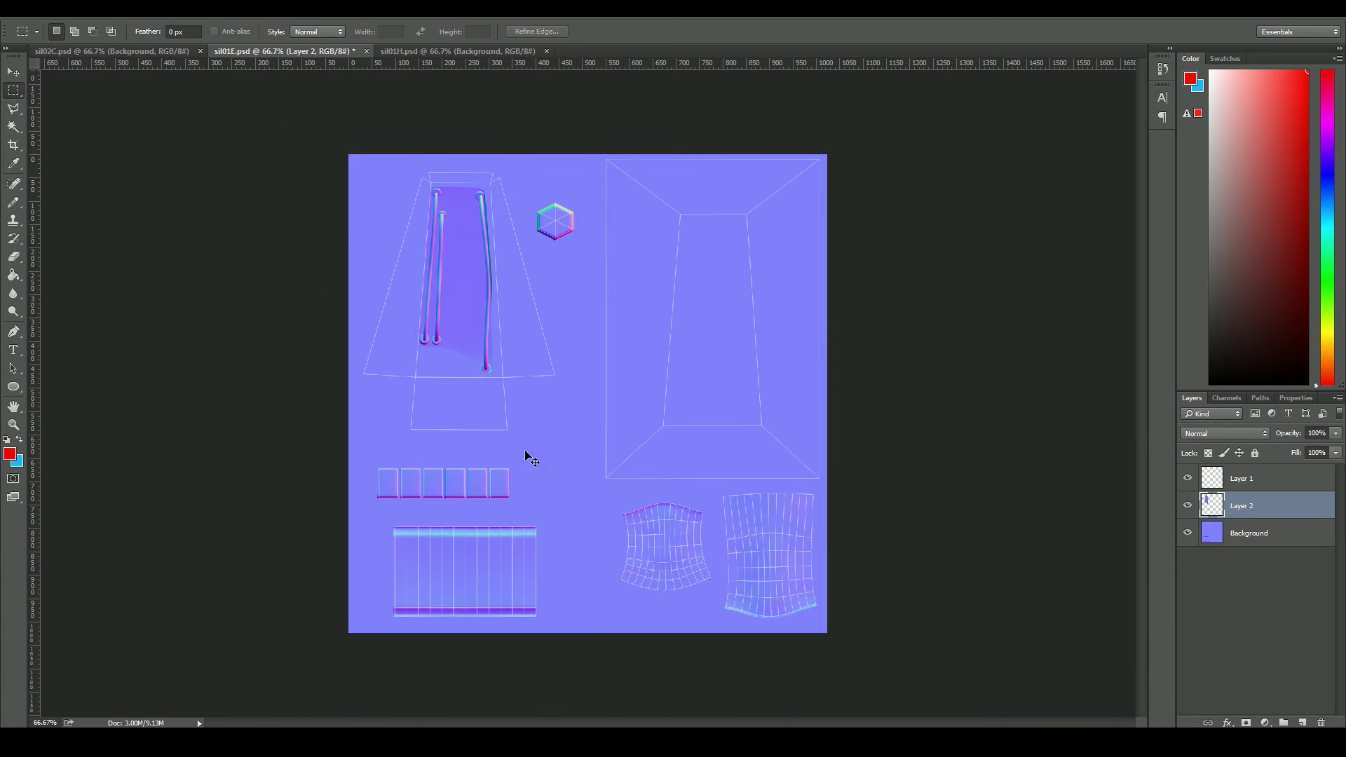
pyautogui.click(1186, 507)
pyautogui.click(1238, 538)
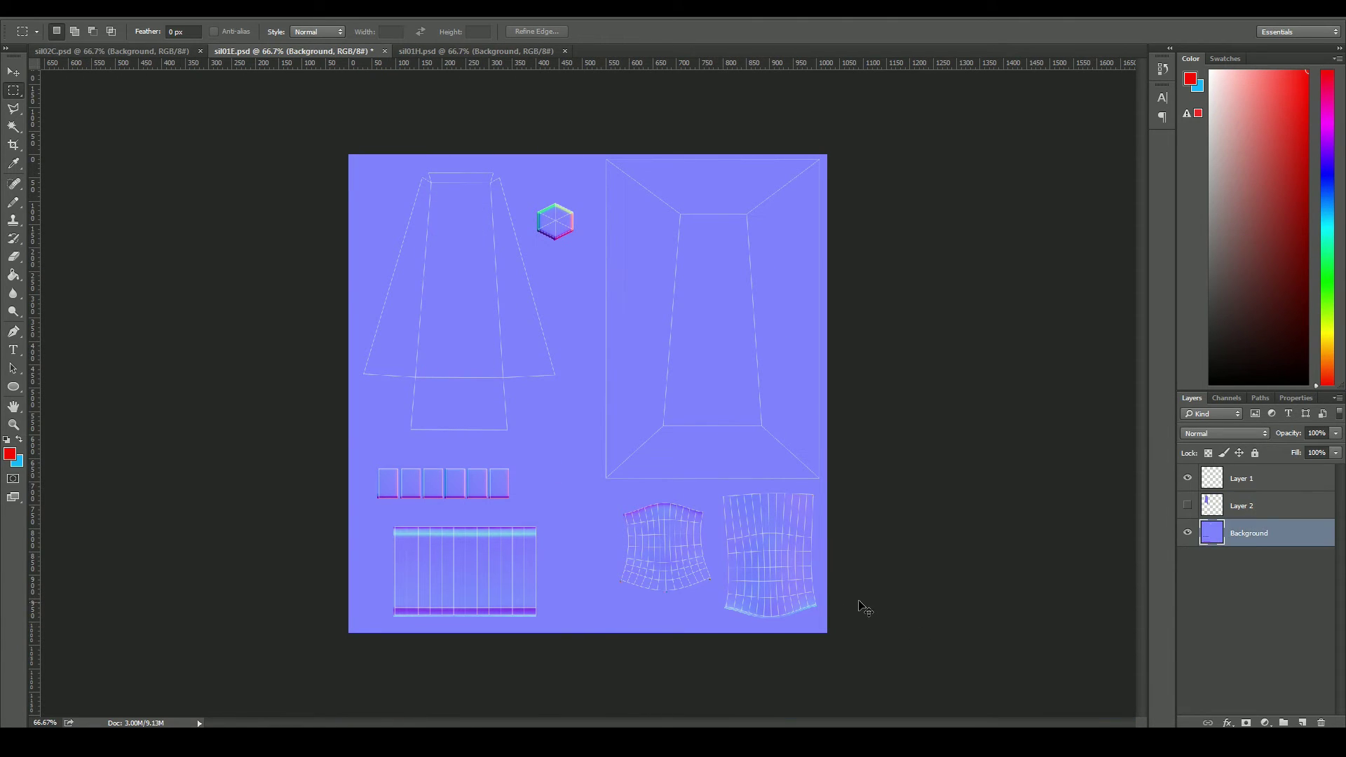
pyautogui.hotkey('ctrl', 'v')
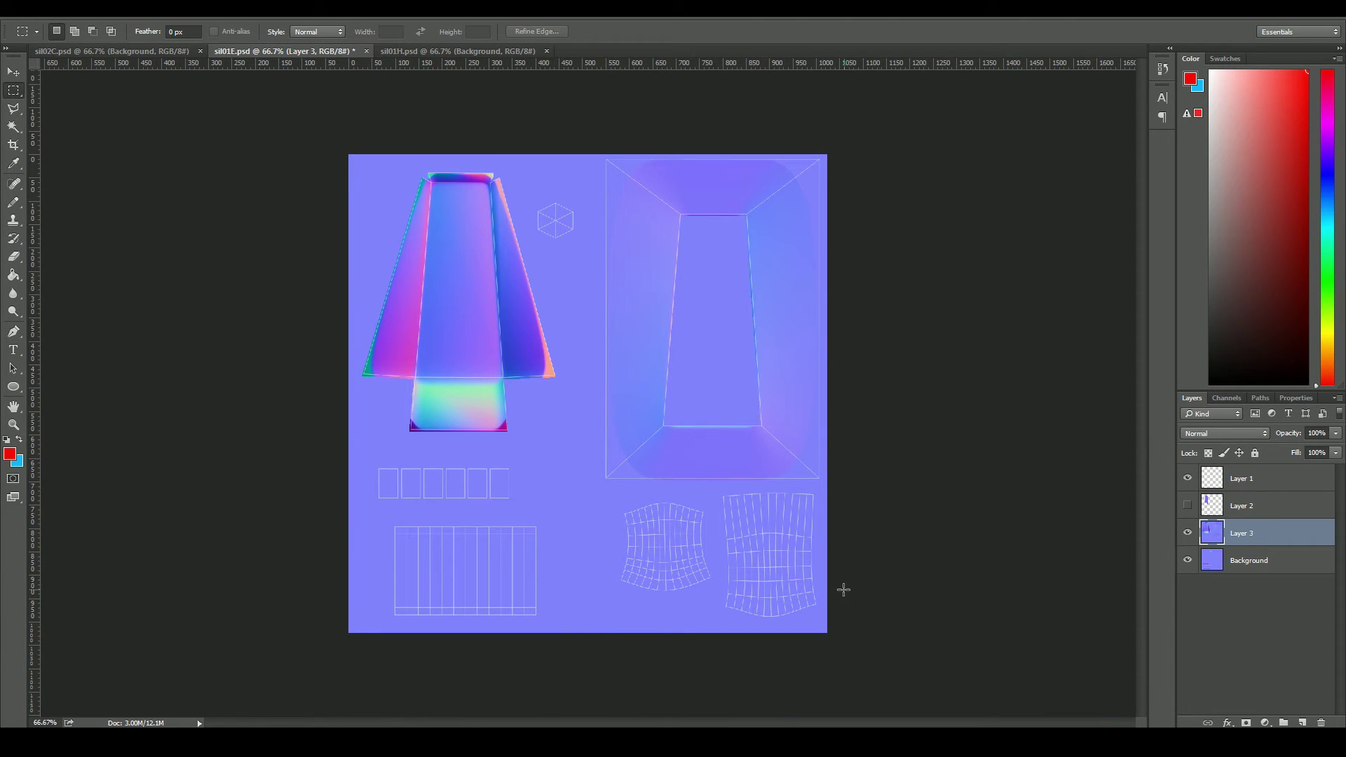
pyautogui.click(1189, 505)
# Step: Hide the UV wireframe on Layer 1 and make the cable detail on Layer 2 the active layer
pyautogui.hotkey('ctrl', '+')
pyautogui.hotkey('ctrl', '+')
pyautogui.hotkey('ctrl', '+')
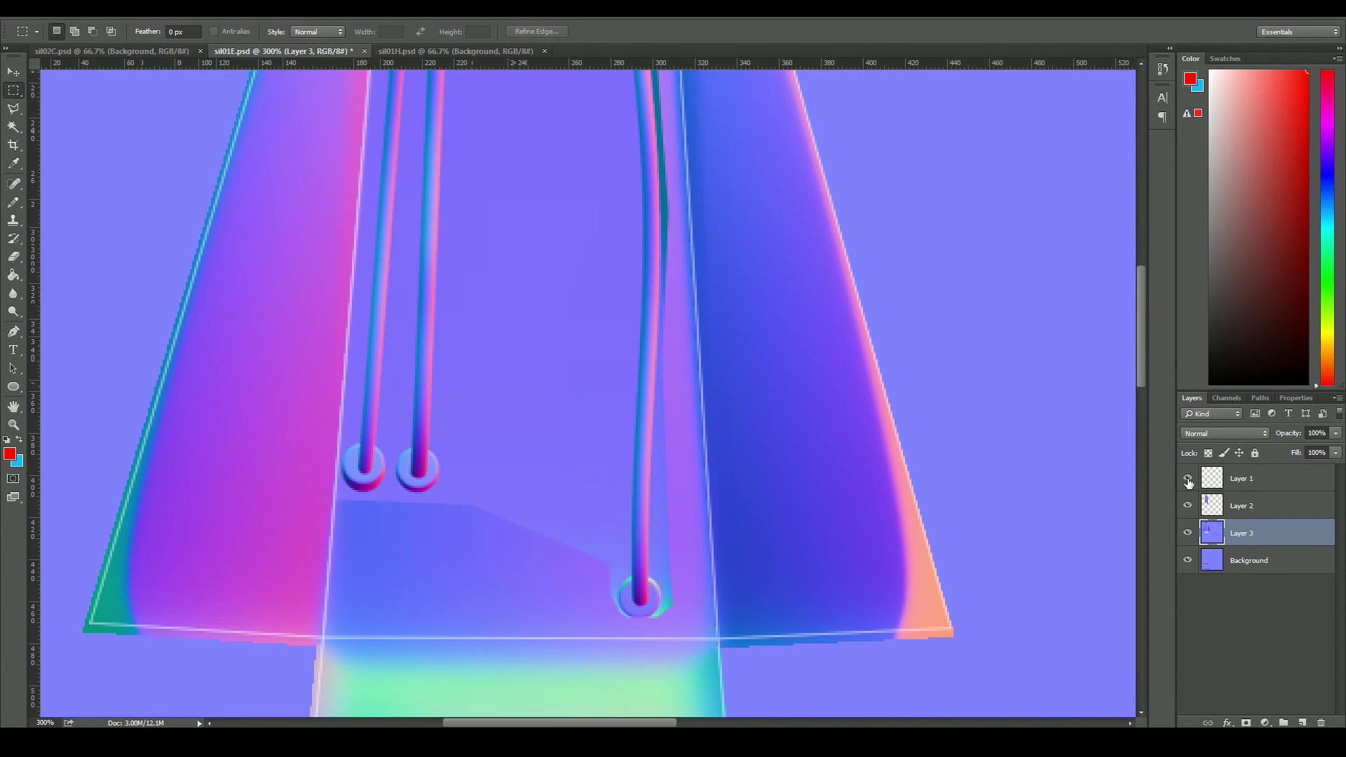
pyautogui.click(1188, 480)
pyautogui.click(1243, 509)
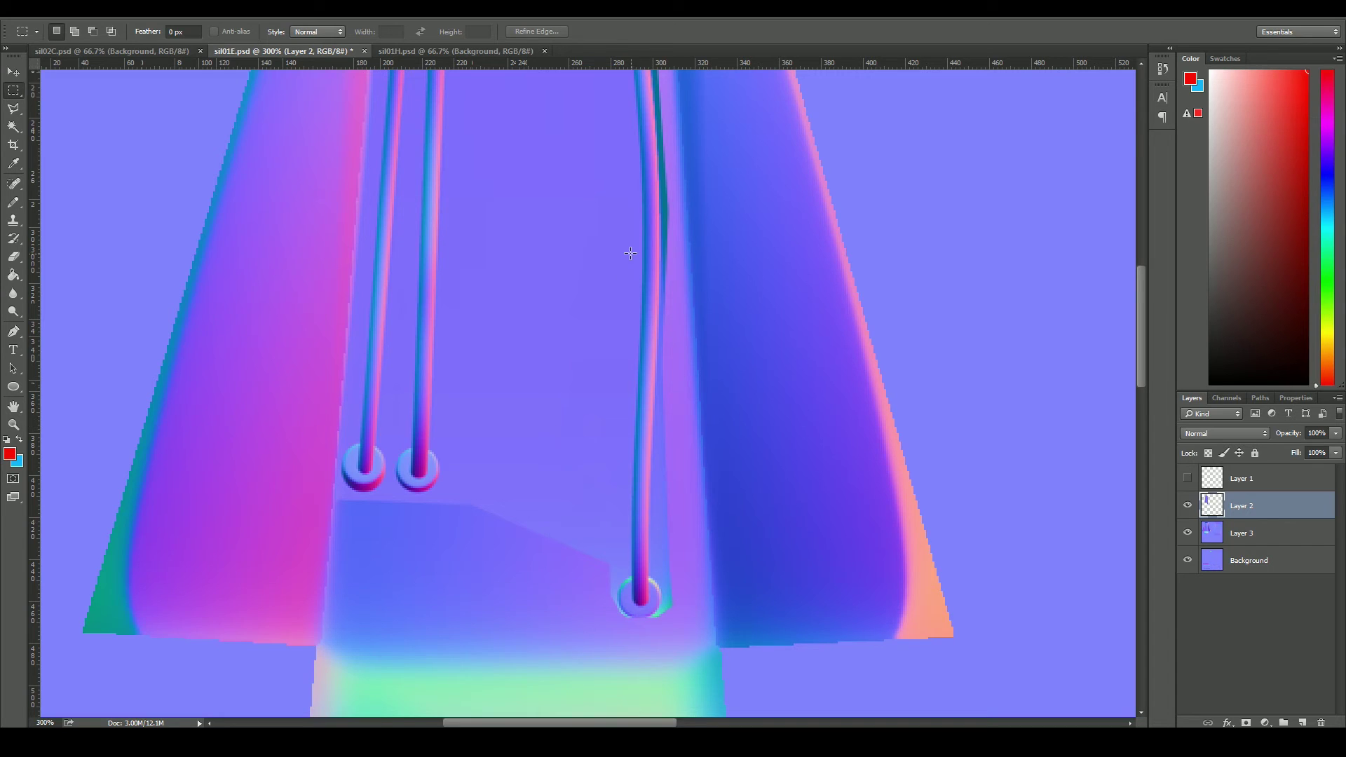
pyautogui.moveTo(631, 253)
pyautogui.mouseDown()
pyautogui.moveTo(772, 484)
pyautogui.moveTo(693, 398)
pyautogui.moveTo(709, 319)
pyautogui.moveTo(734, 503)
pyautogui.moveTo(739, 222)
pyautogui.moveTo(739, 484)
pyautogui.moveTo(748, 454)
pyautogui.moveTo(701, 284)
pyautogui.mouseUp()
pyautogui.hotkey('ctrl', '-')
pyautogui.hotkey('ctrl', '+')
# Step: Erase the leftover backing around the longest cable's lower socket on Layer 2, using a small Eraser brush at 91% opacity
pyautogui.press('e')
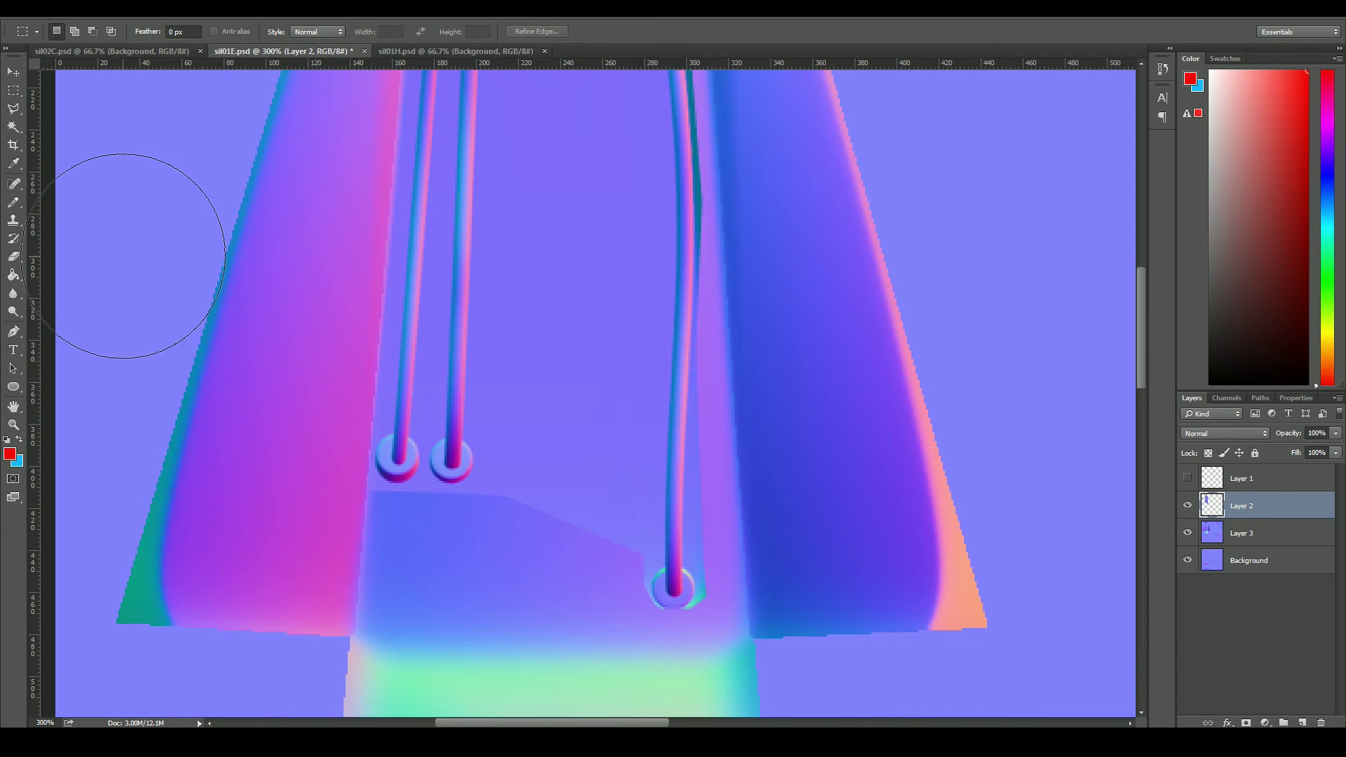
pyautogui.press('e')
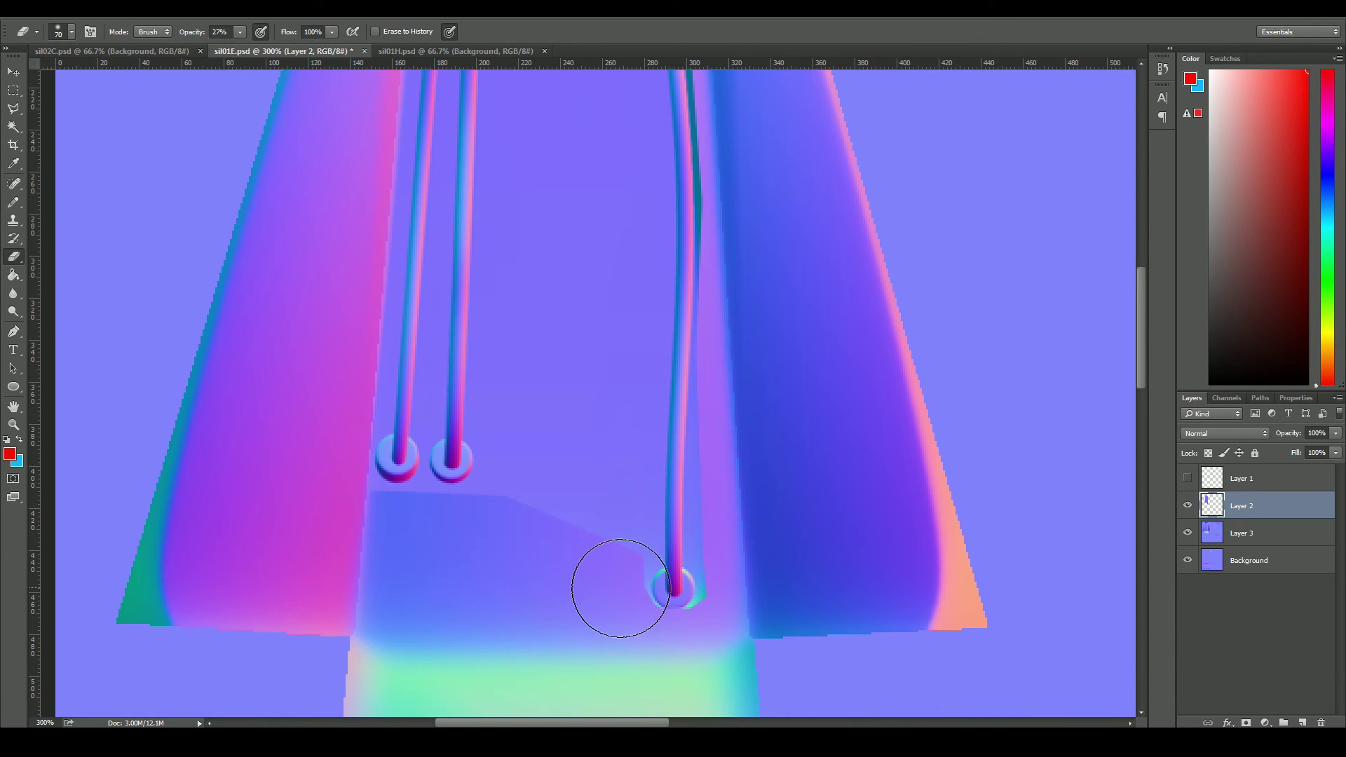
pyautogui.press('[')
pyautogui.press('[')
pyautogui.press('[')
pyautogui.press('[')
pyautogui.hotkey('ctrl', '+')
pyautogui.hotkey('ctrl', '+')
pyautogui.moveTo(769, 610); pyautogui.dragTo(599, 351)
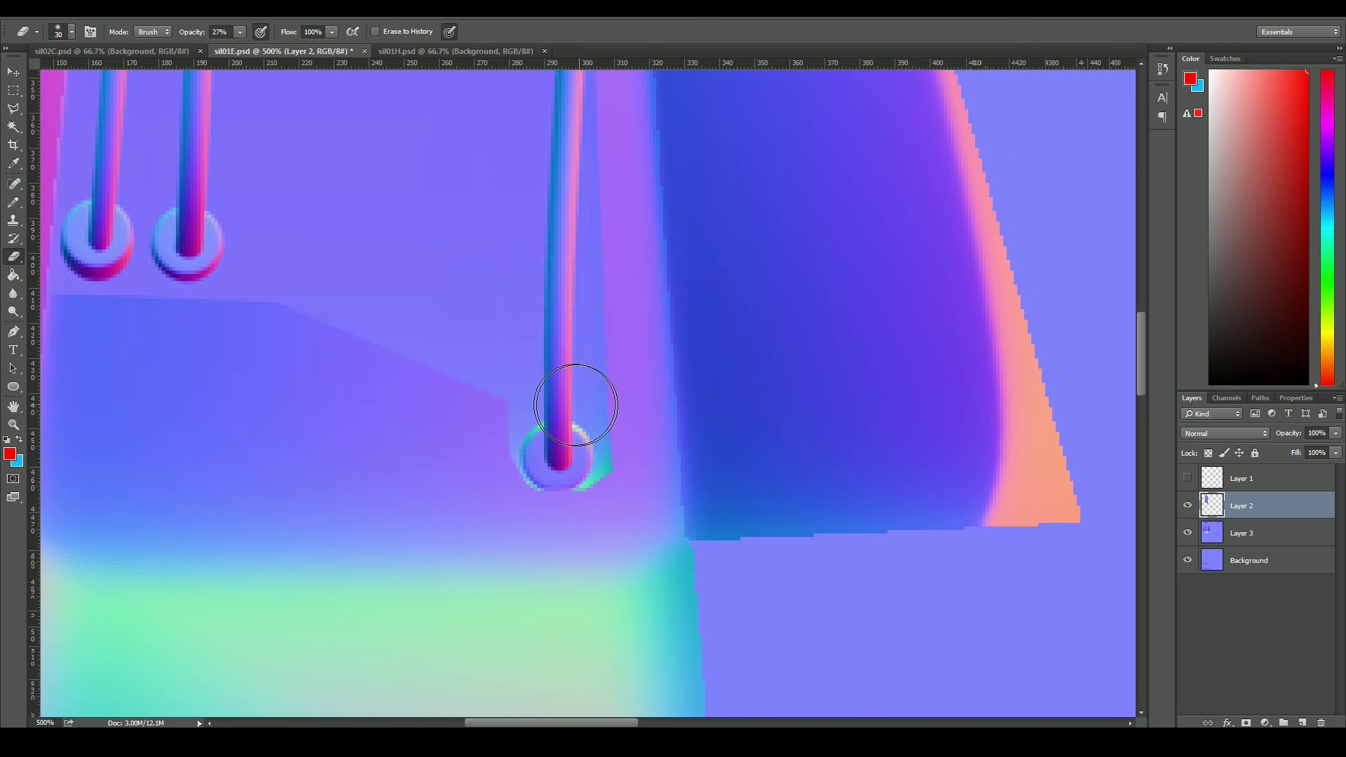
pyautogui.press('[')
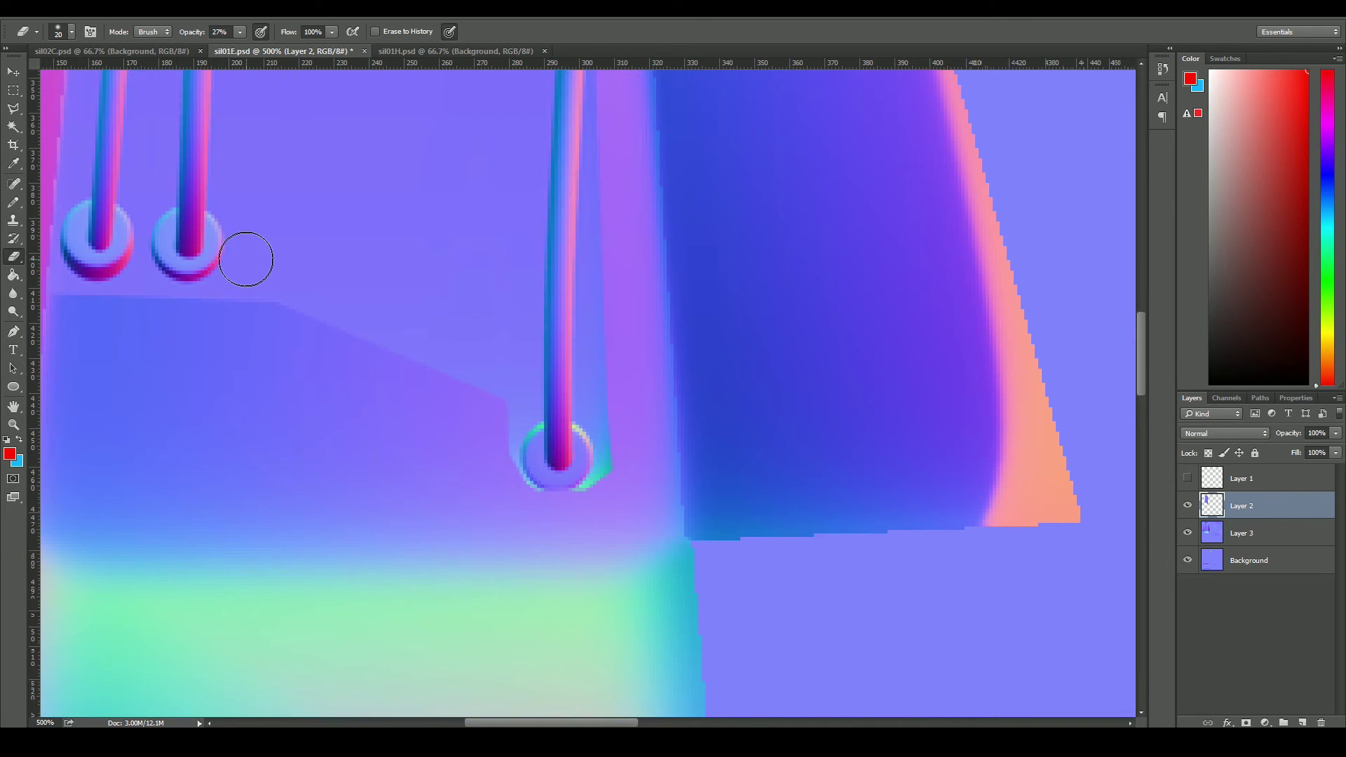
pyautogui.press('[')
pyautogui.press('[')
pyautogui.press('[')
pyautogui.click(240, 32)
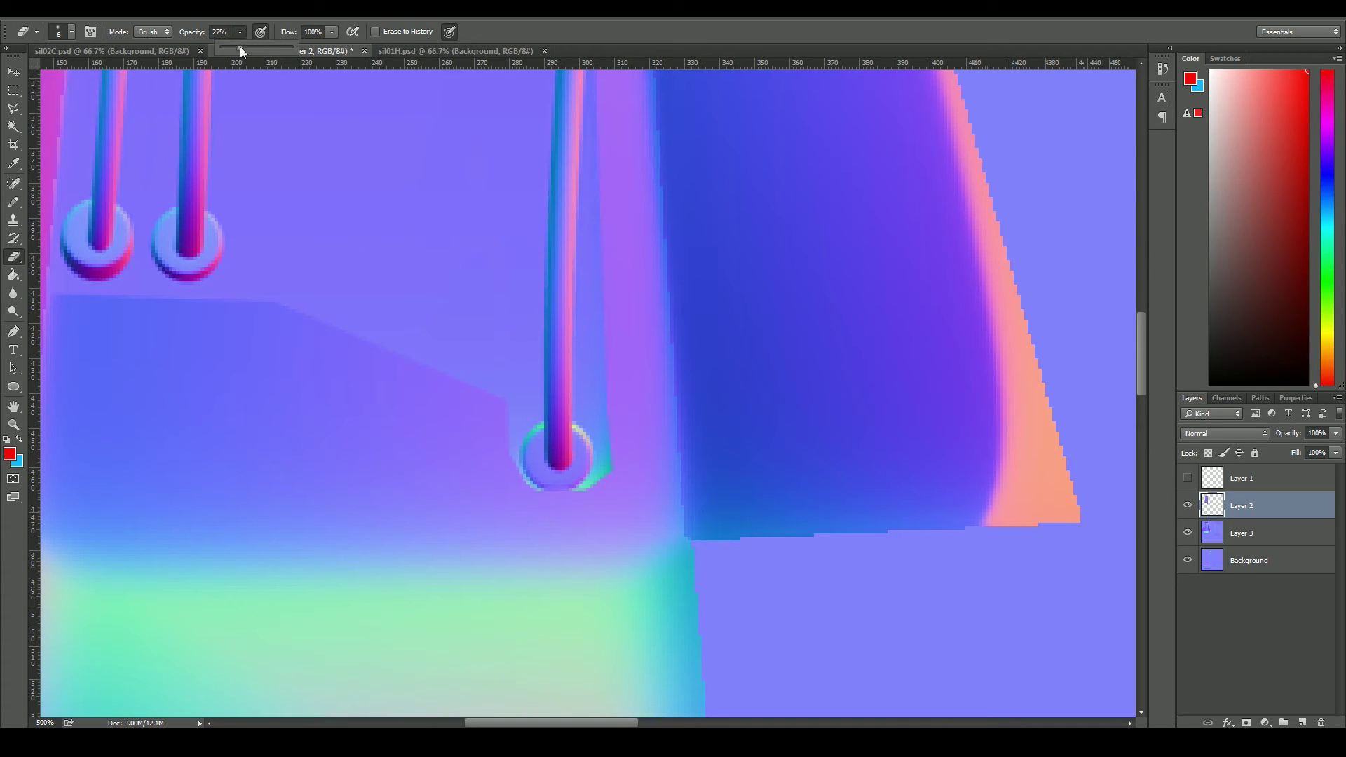
pyautogui.click(495, 459)
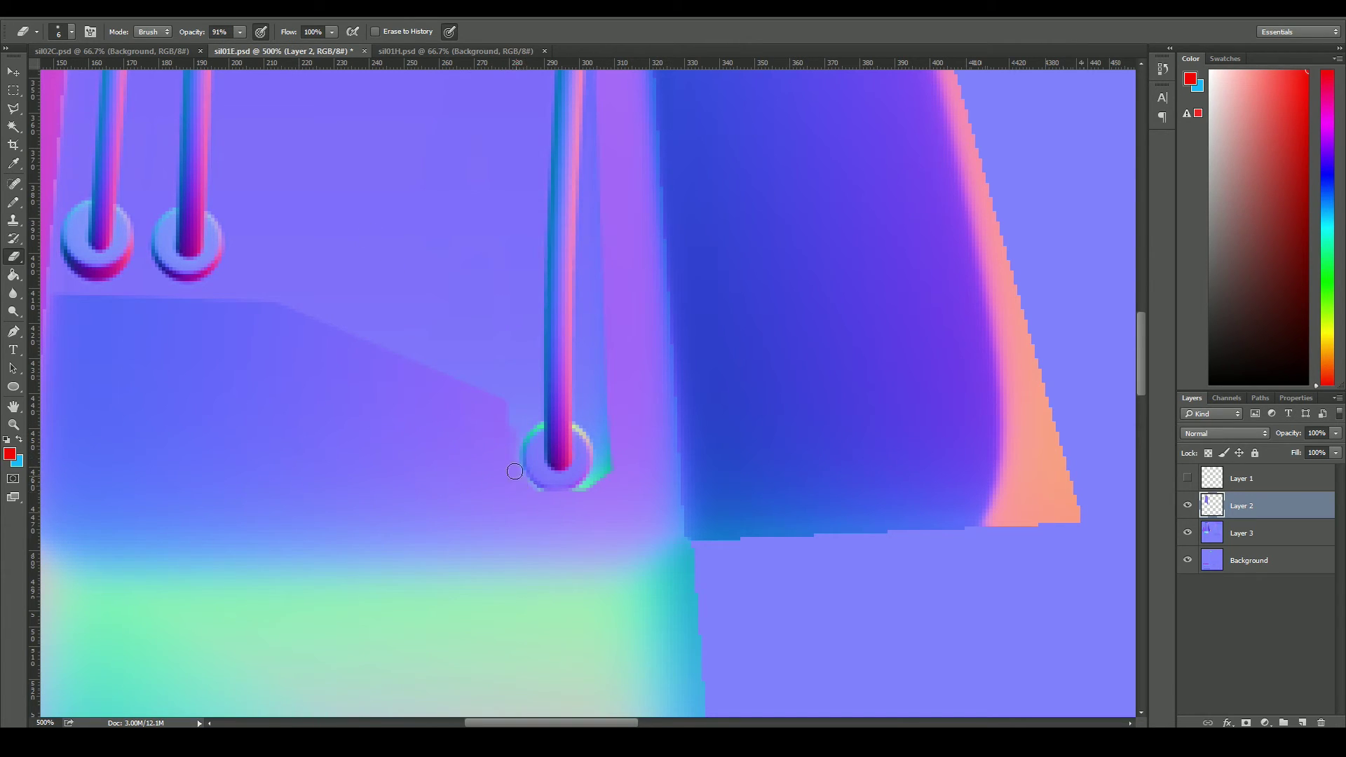
pyautogui.moveTo(611, 463); pyautogui.dragTo(596, 484)
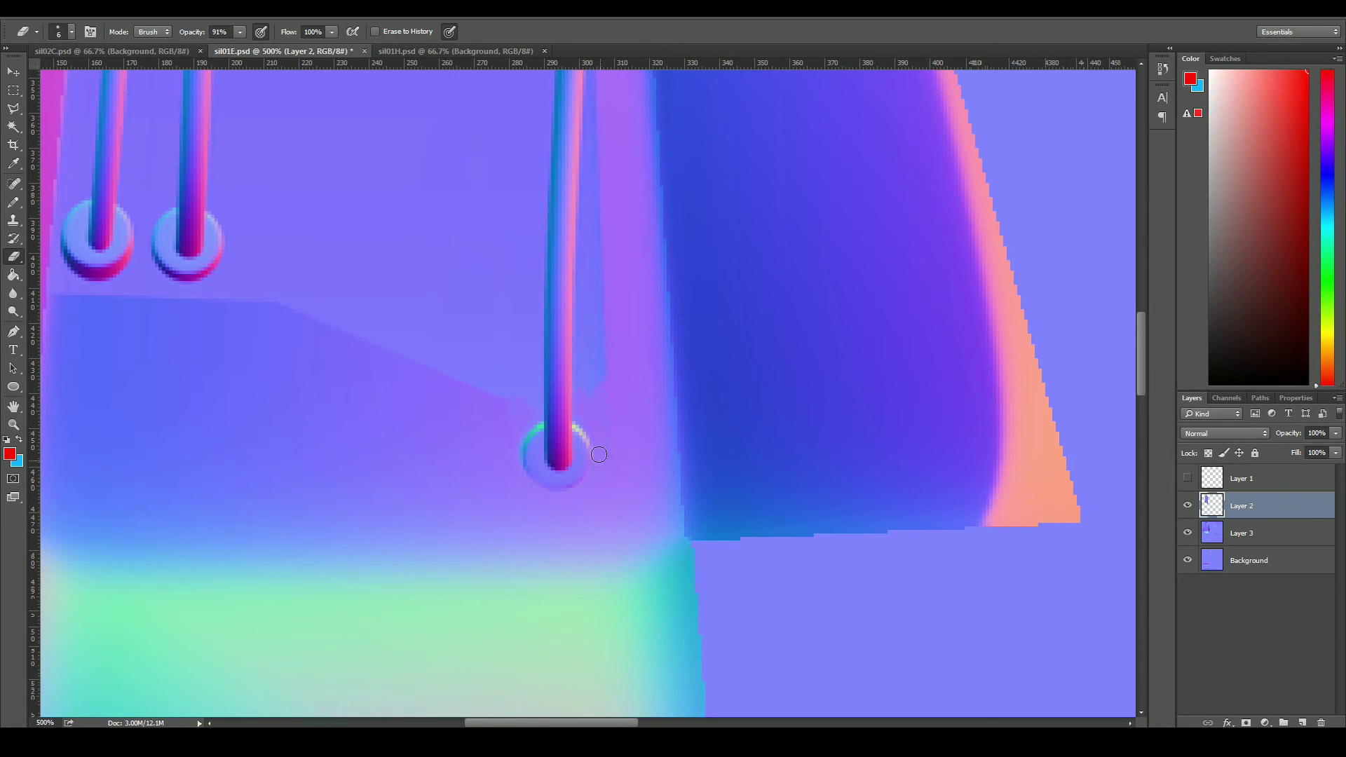
# Step: Select the purple backing between the cables on Layer 2 with the Magic Wand at tolerance 32, delete it, and deselect
pyautogui.press('m')
pyautogui.hotkey('ctrl', '1')
pyautogui.click(14, 126)
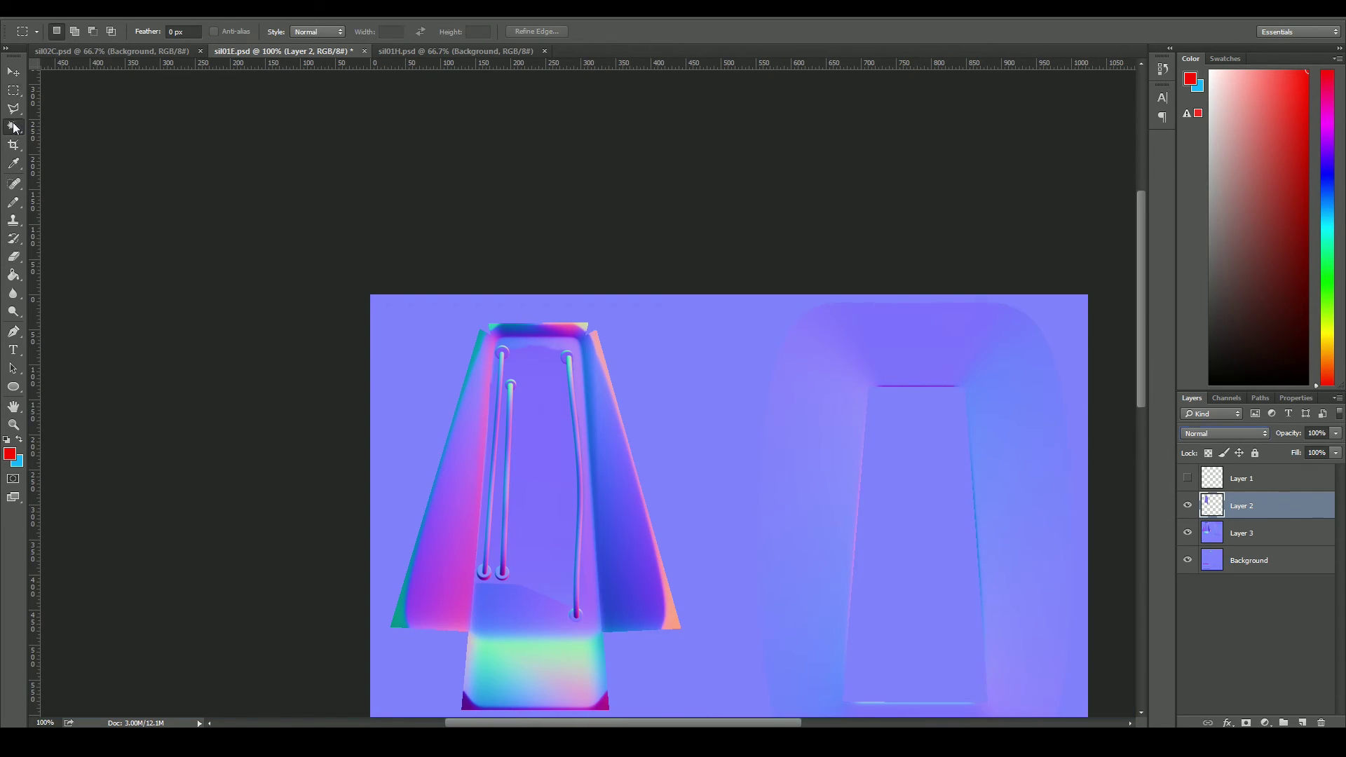
pyautogui.click(541, 406)
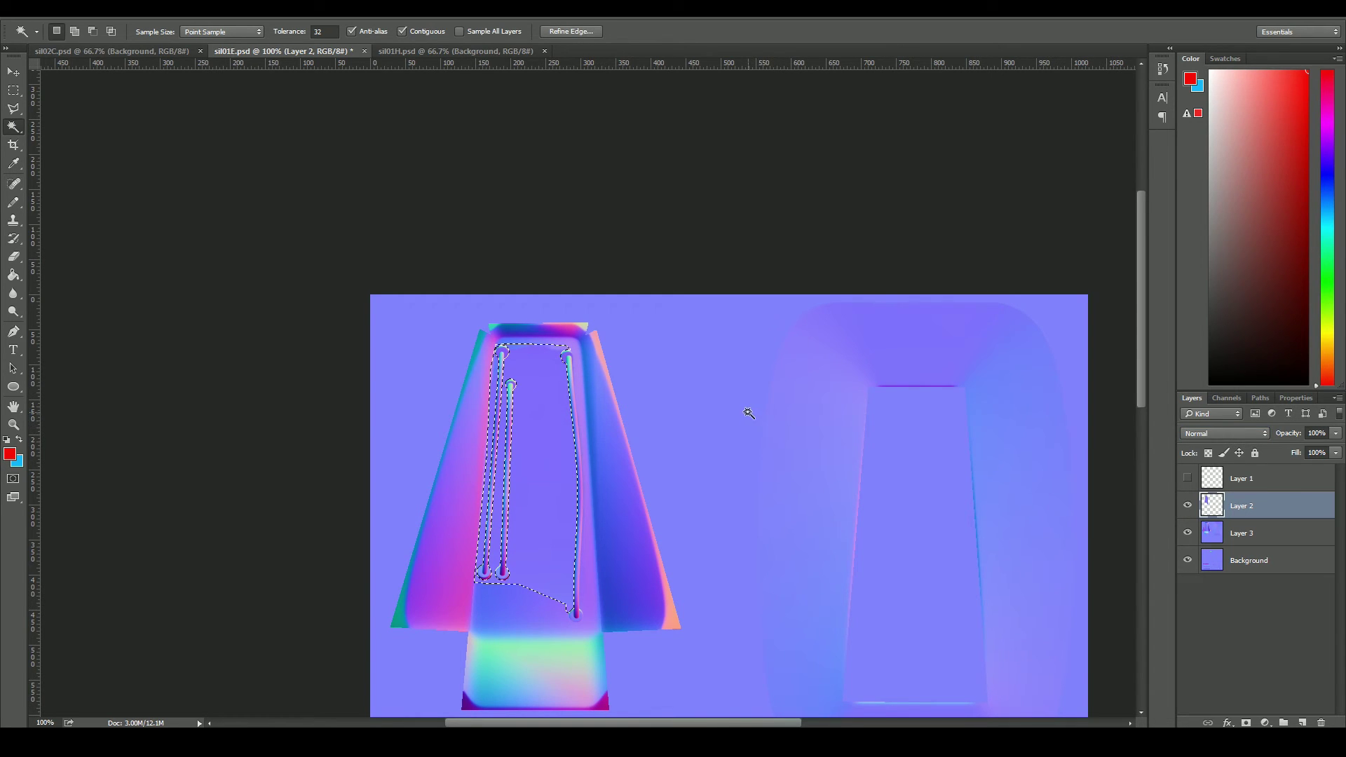
pyautogui.hotkey('ctrl', '+')
pyautogui.hotkey('ctrl', '+')
pyautogui.hotkey('ctrl', '+')
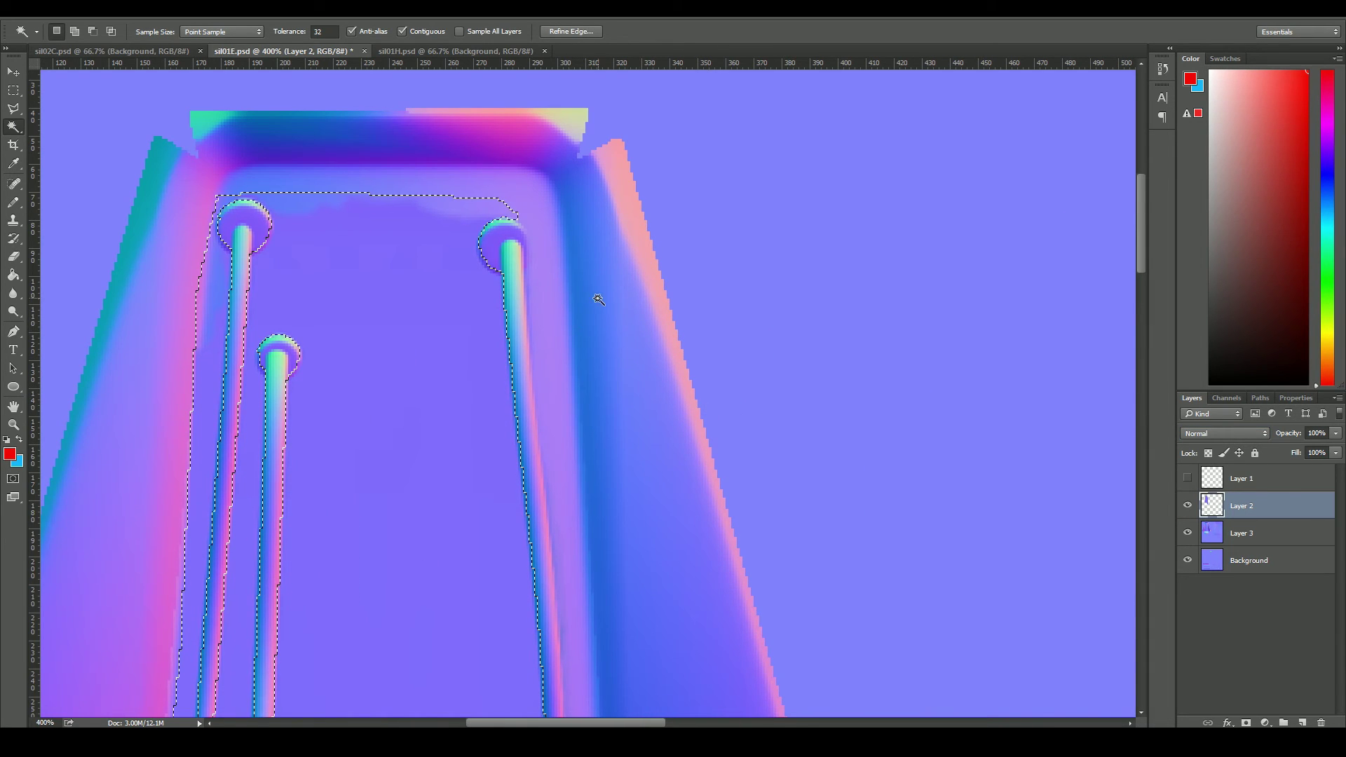
pyautogui.moveTo(634, 334); pyautogui.dragTo(727, 145)
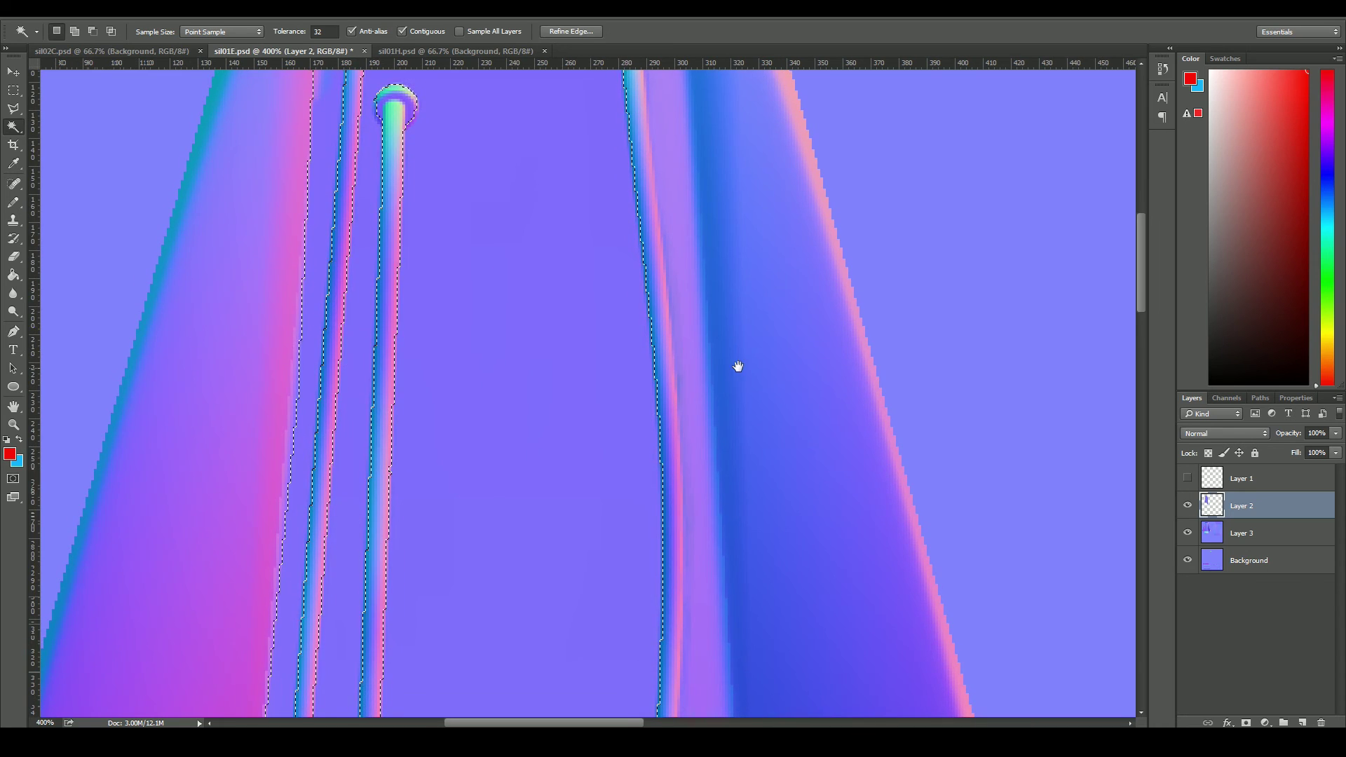
pyautogui.moveTo(736, 367); pyautogui.dragTo(791, 114)
pyautogui.moveTo(812, 383); pyautogui.dragTo(730, 337)
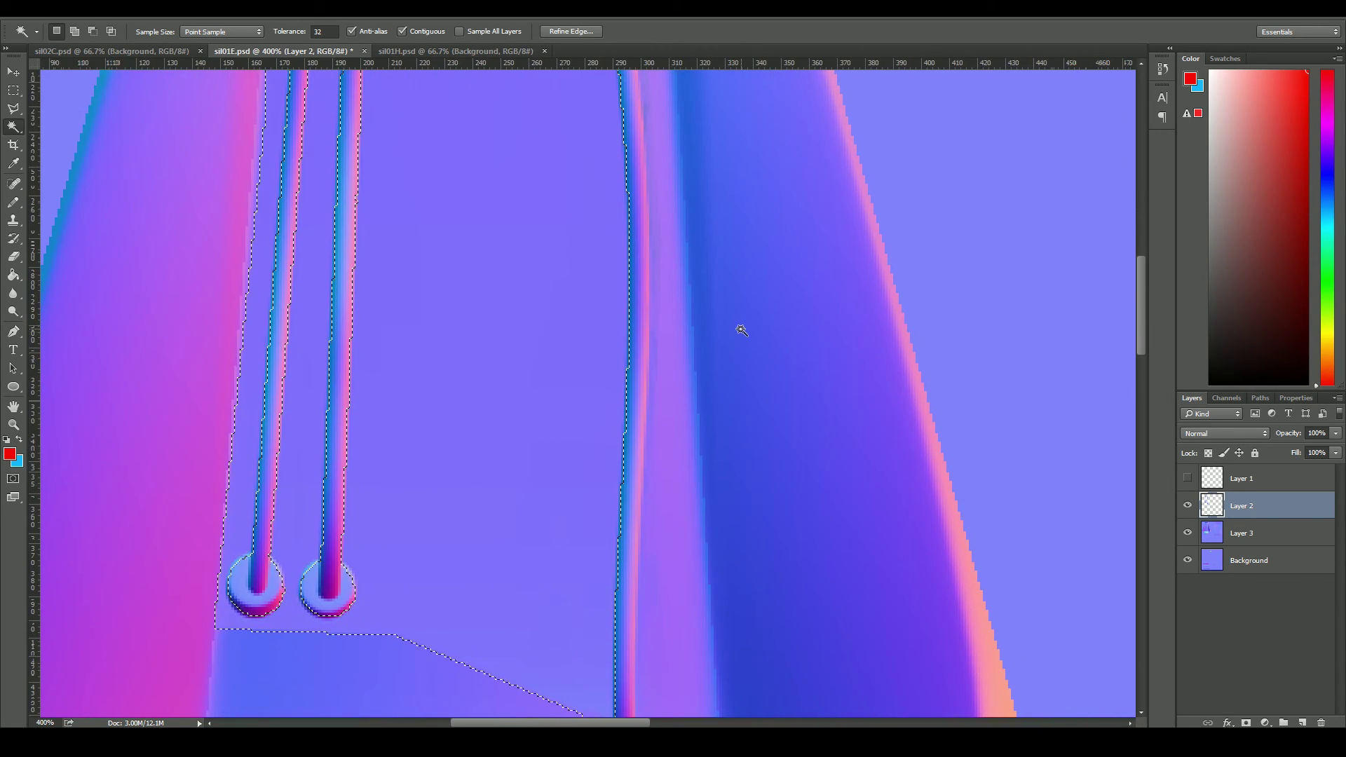
pyautogui.hotkey('ctrl', '1')
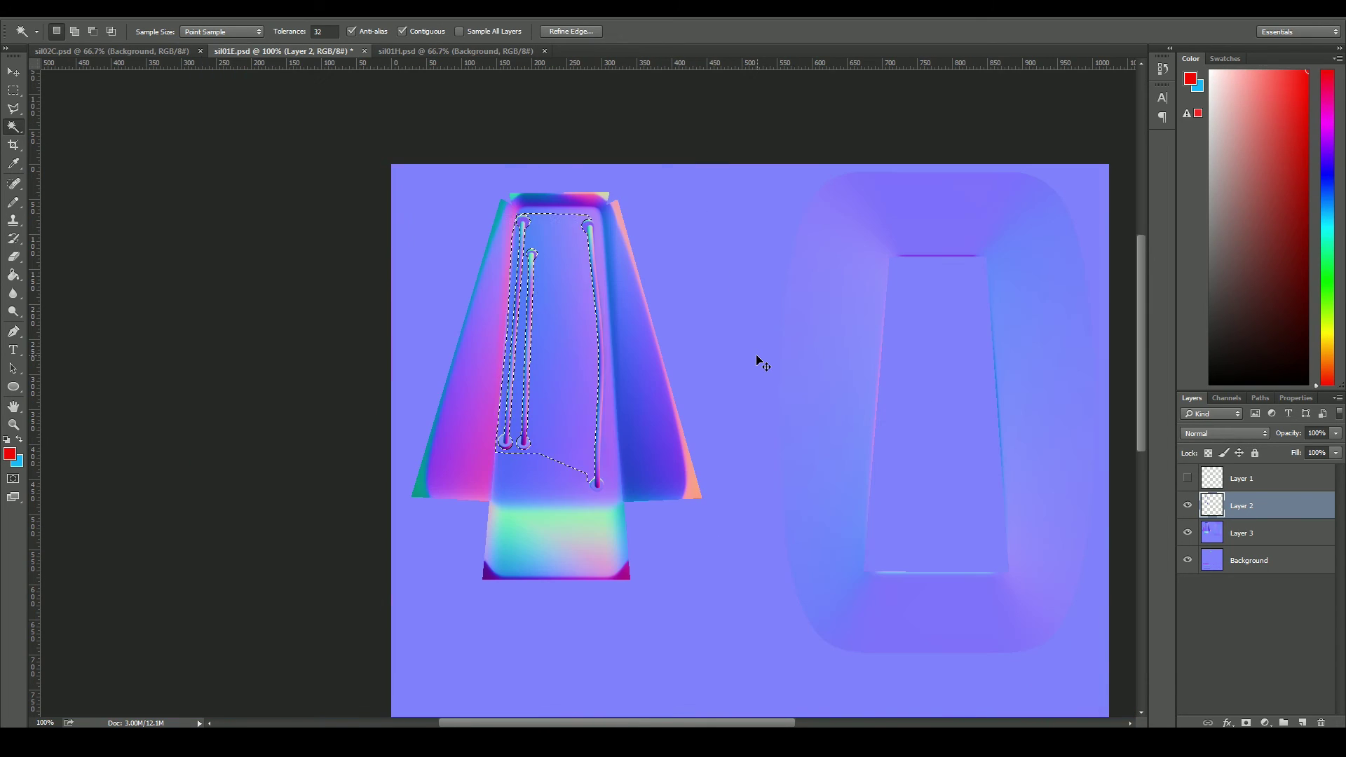
pyautogui.press('m')
pyautogui.hotkey('ctrl', 'd')
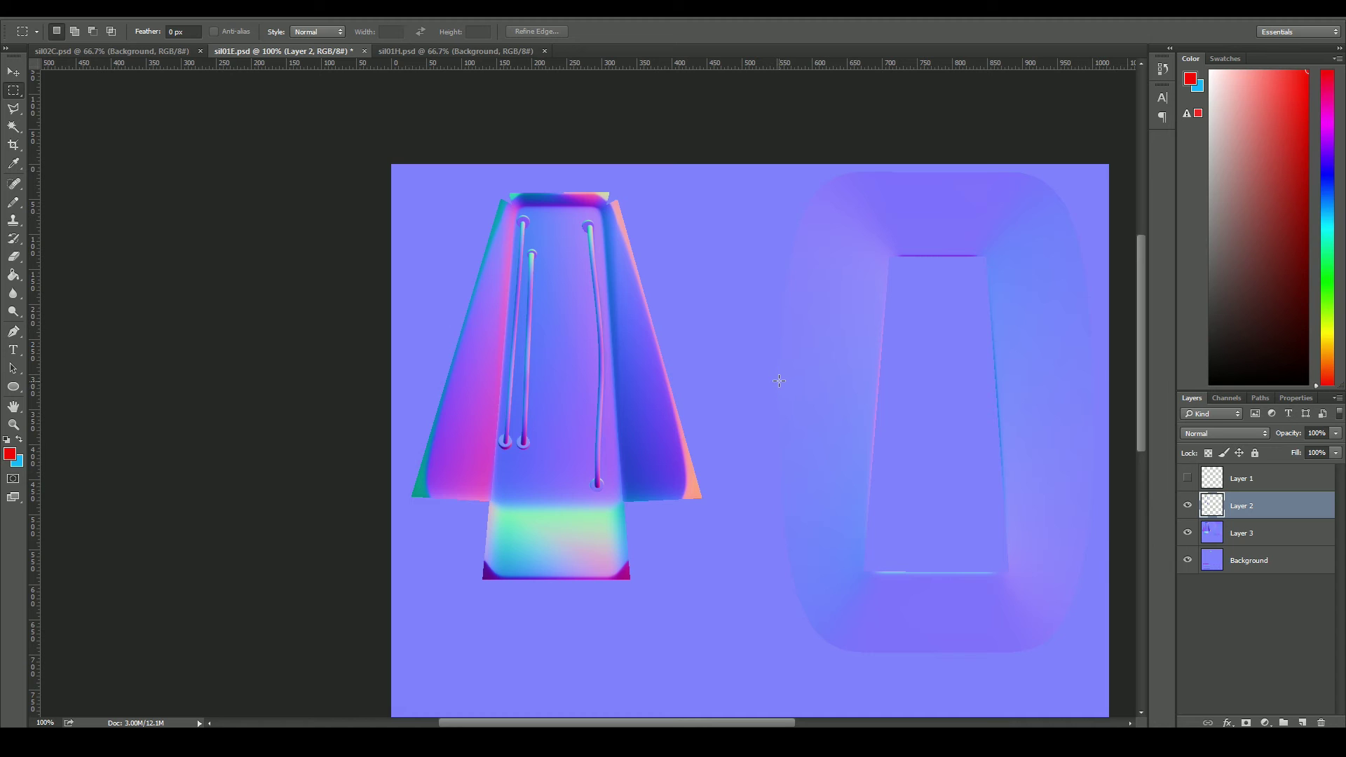
# Step: Clean up the edge of the longest cable's upper socket on Layer 2 with the Eraser at 91% opacity
pyautogui.hotkey('ctrl', '+')
pyautogui.hotkey('ctrl', '+')
pyautogui.hotkey('ctrl', '+')
pyautogui.moveTo(828, 187)
pyautogui.mouseDown()
pyautogui.moveTo(807, 324)
pyautogui.moveTo(748, 302)
pyautogui.moveTo(808, 430)
pyautogui.mouseUp()
pyautogui.press('e')
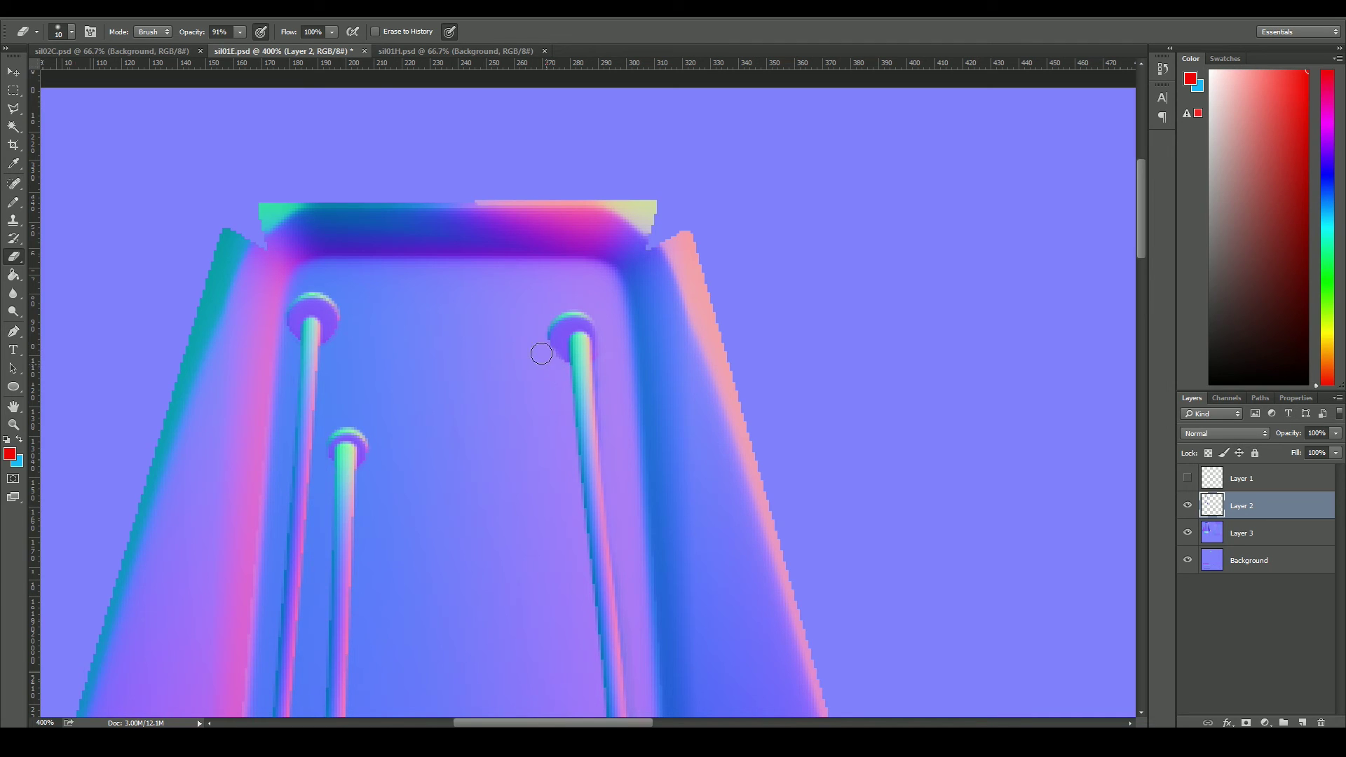
pyautogui.click(558, 368)
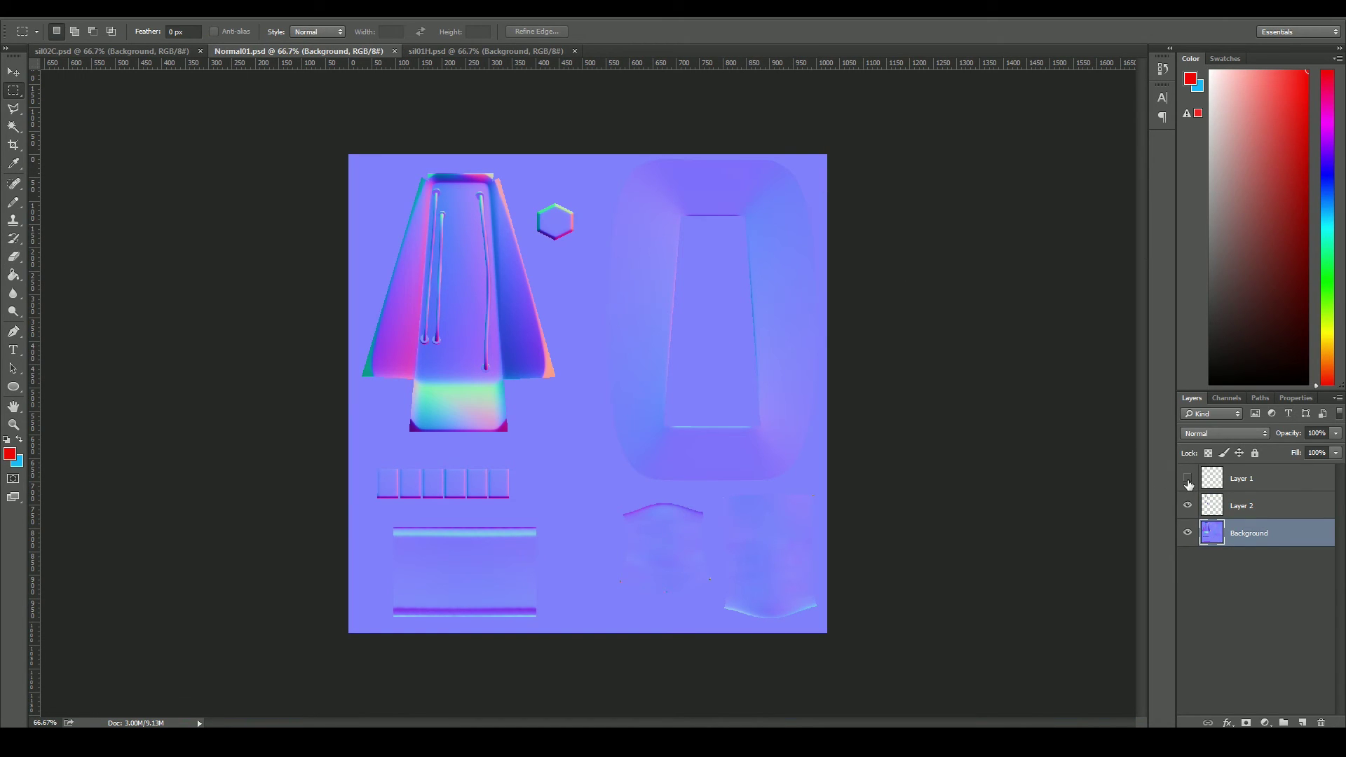
# Step: Show the UV wireframe on Layer 1 and examine how the large panel detail fits inside its UV shell
pyautogui.click(1188, 479)
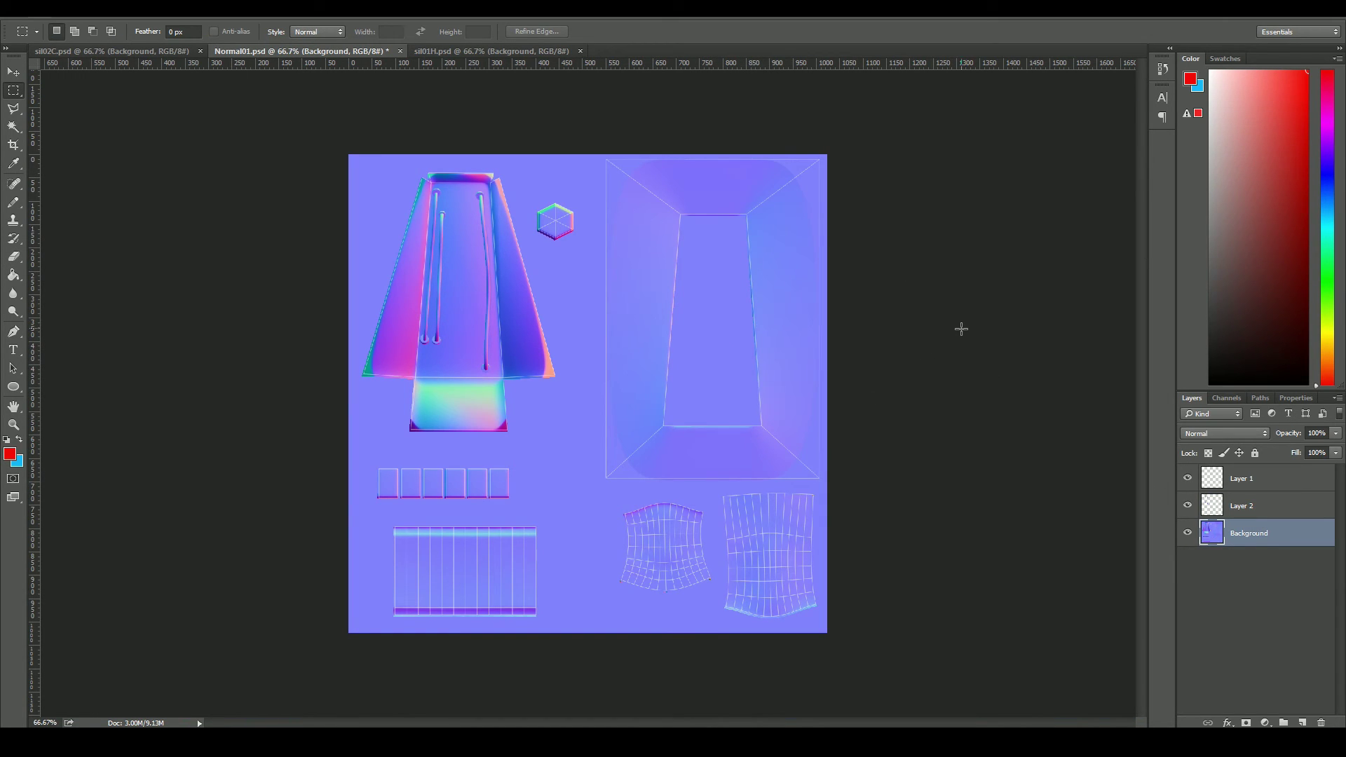
pyautogui.hotkey('ctrl', '+')
pyautogui.hotkey('ctrl', '+')
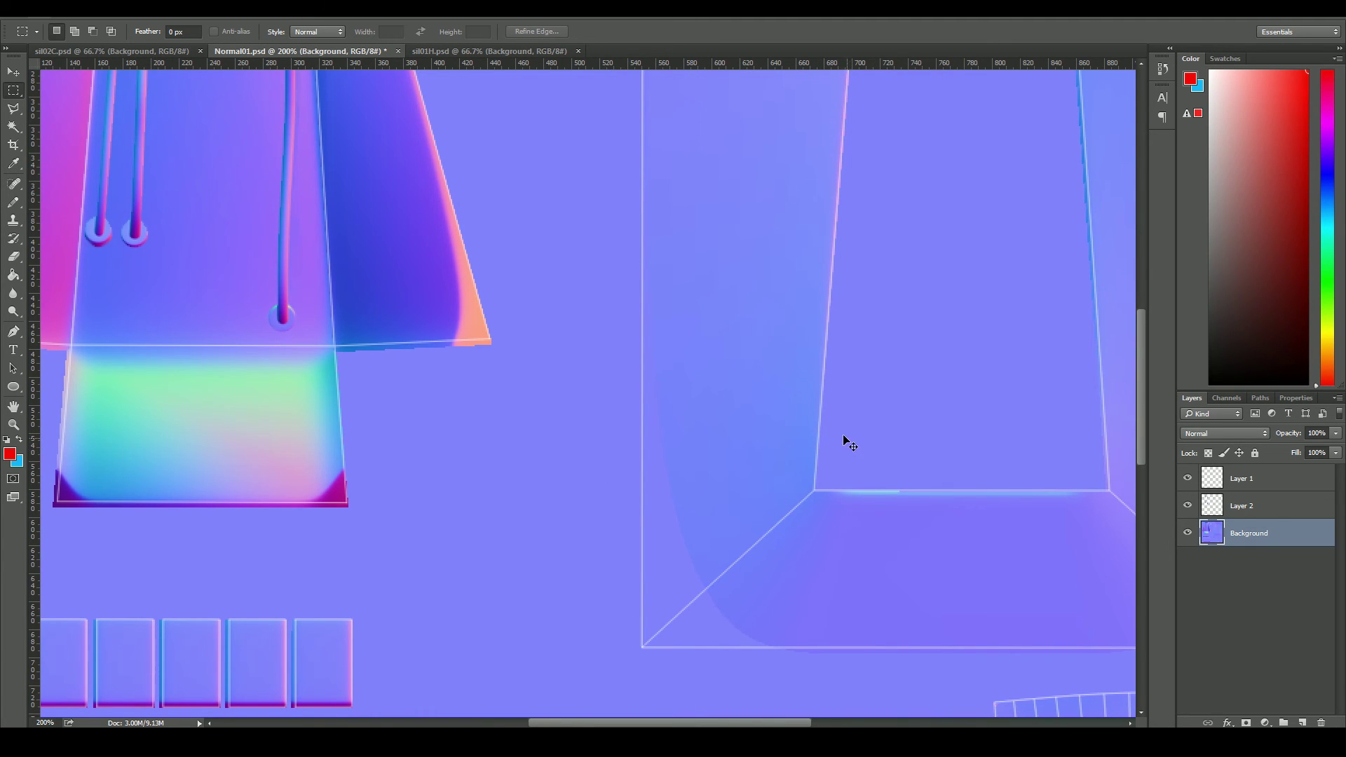
pyautogui.hotkey('ctrl', '-')
pyautogui.hotkey('ctrl', '-')
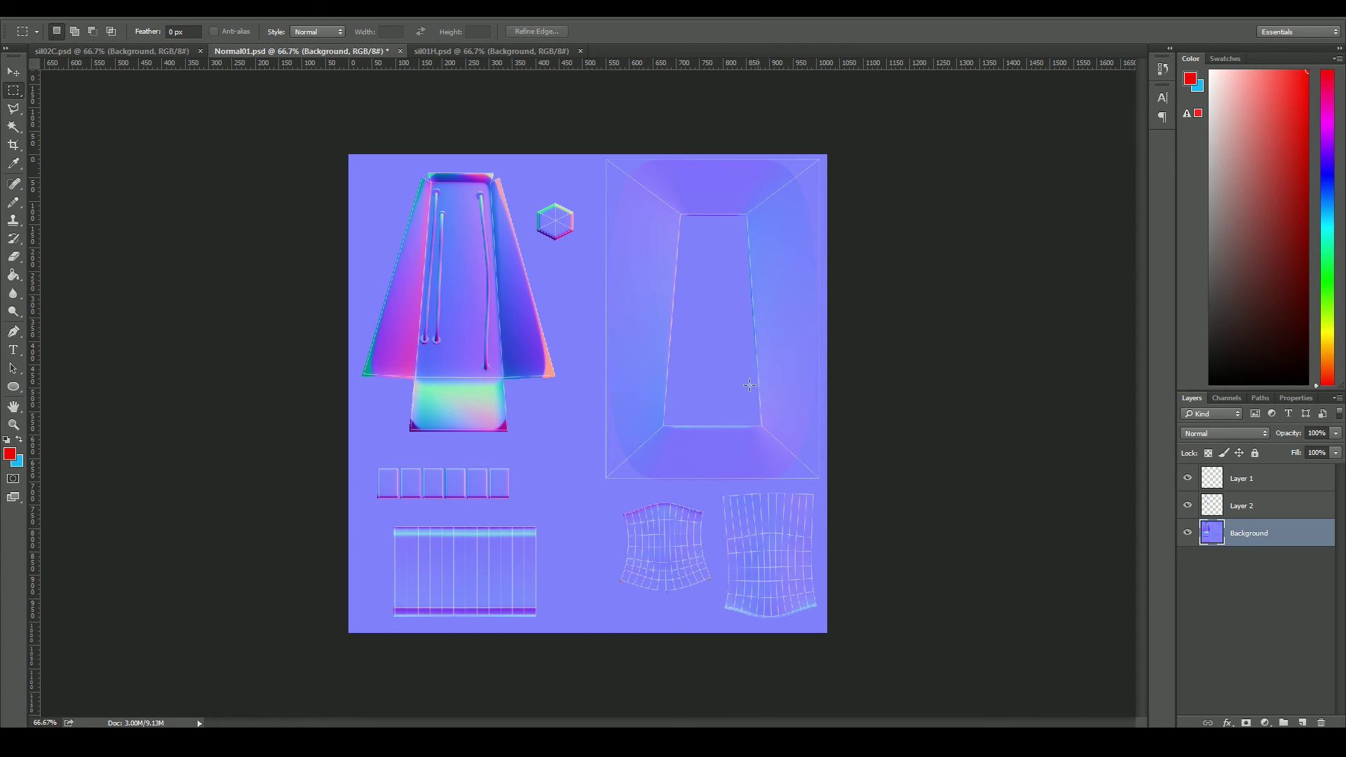
# Step: Try to fade the large panel's outer edge on the Background with a large soft Eraser at 8% opacity
pyautogui.hotkey('ctrl', '+')
pyautogui.hotkey('ctrl', '+')
pyautogui.moveTo(1047, 381); pyautogui.dragTo(849, 277)
pyautogui.press('e')
pyautogui.press(']')
pyautogui.press(']')
pyautogui.press(']')
pyautogui.press(']')
pyautogui.press(']')
pyautogui.press(']')
pyautogui.press(']')
pyautogui.press(']')
pyautogui.press(']')
pyautogui.press(']')
pyautogui.moveTo(239, 31); pyautogui.dragTo(181, 47)
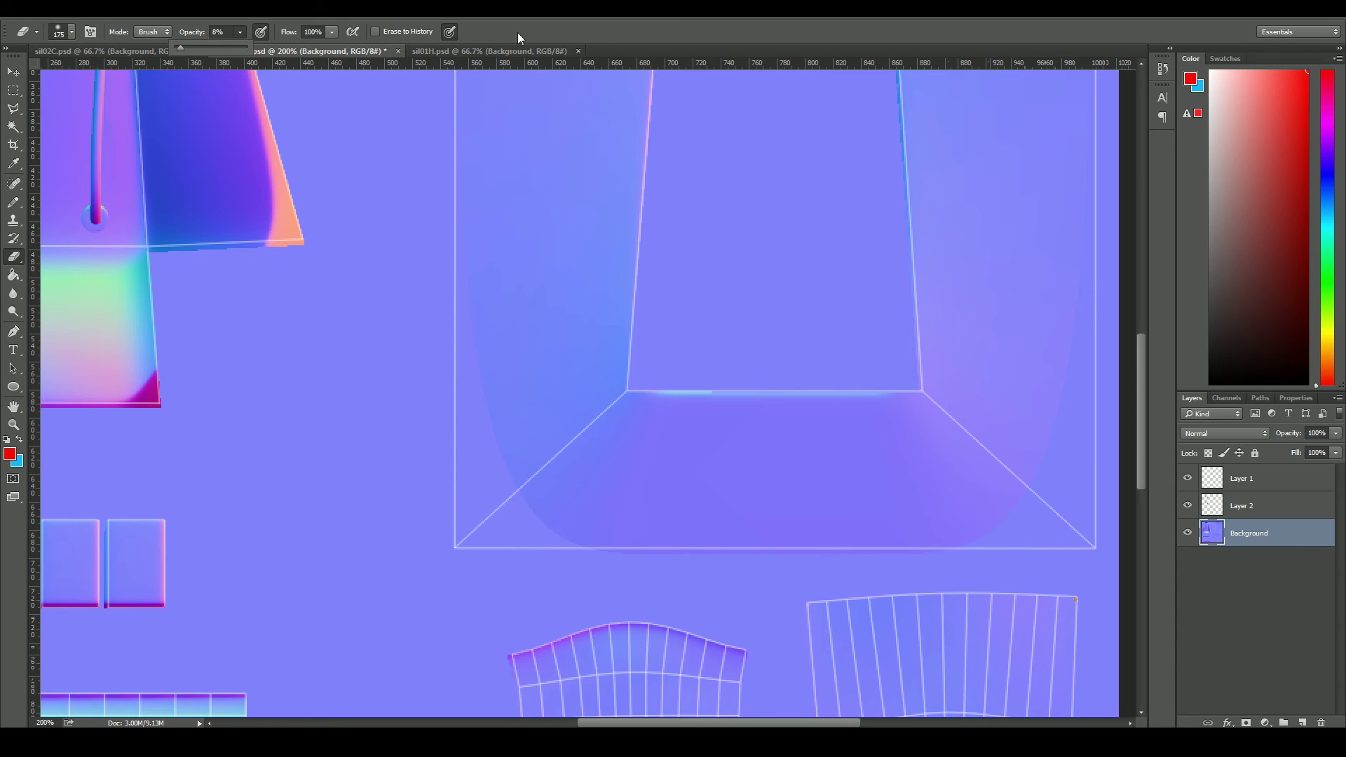
pyautogui.click(517, 36)
pyautogui.moveTo(426, 219); pyautogui.dragTo(450, 424)
pyautogui.hotkey('ctrl', 'z')
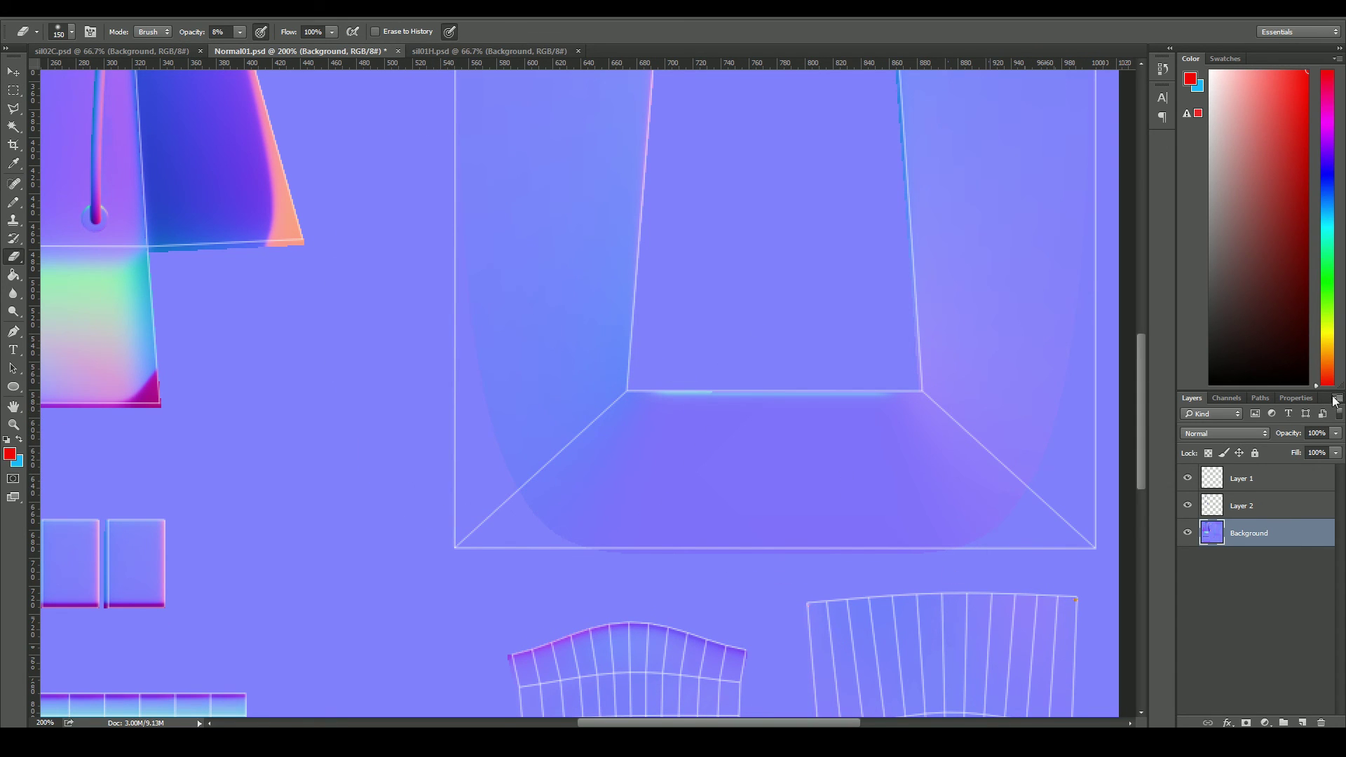
# Step: Sample the flat normal blue from the large panel's centre and fill a new layer placed beneath the Background with it
pyautogui.press('i')
pyautogui.click(692, 356)
pyautogui.click(1302, 722)
pyautogui.moveTo(1228, 539); pyautogui.dragTo(1229, 564)
pyautogui.click(1187, 533)
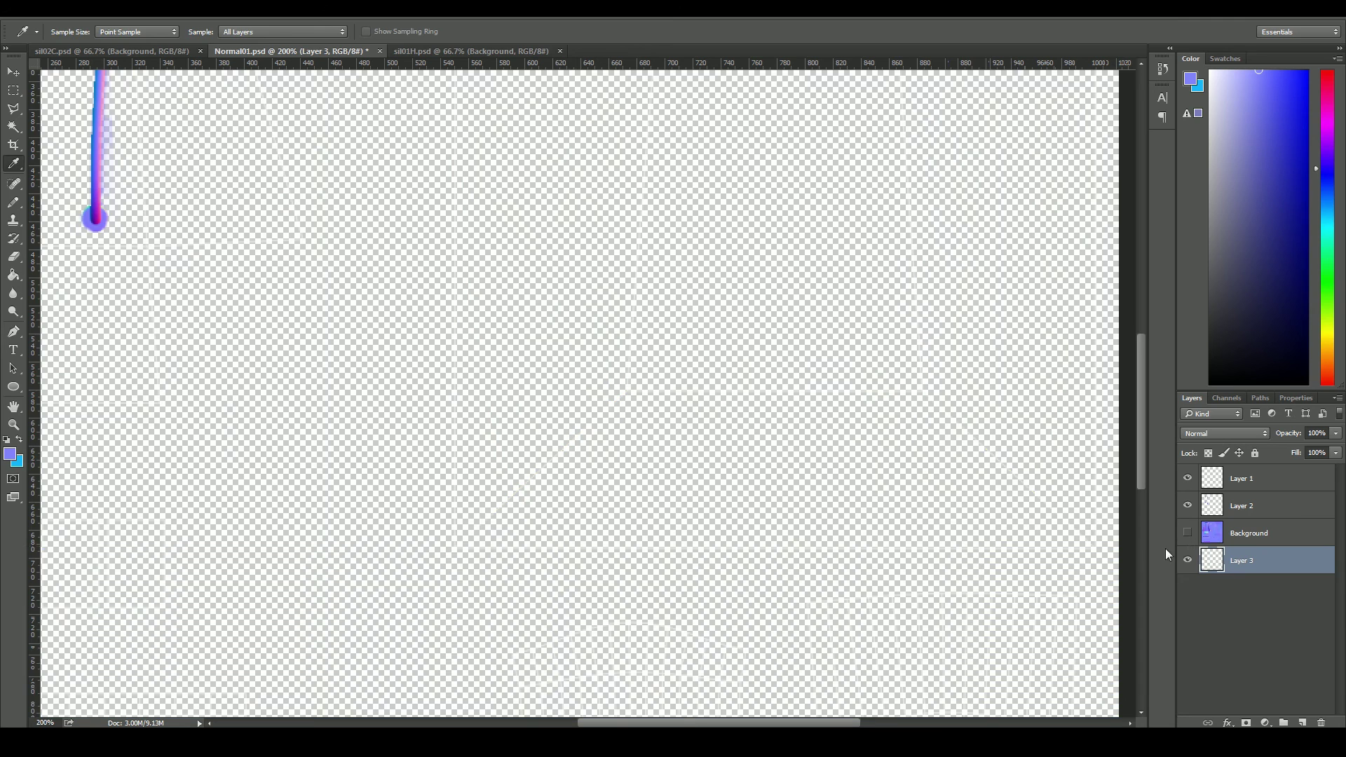
pyautogui.hotkey('alt', 'BackSpace')
pyautogui.click(1187, 533)
# Step: Soften the large panel's outer edges on the Background layer with the Eraser at 18% opacity so they blend into the flat blue
pyautogui.click(1249, 533)
pyautogui.press('e')
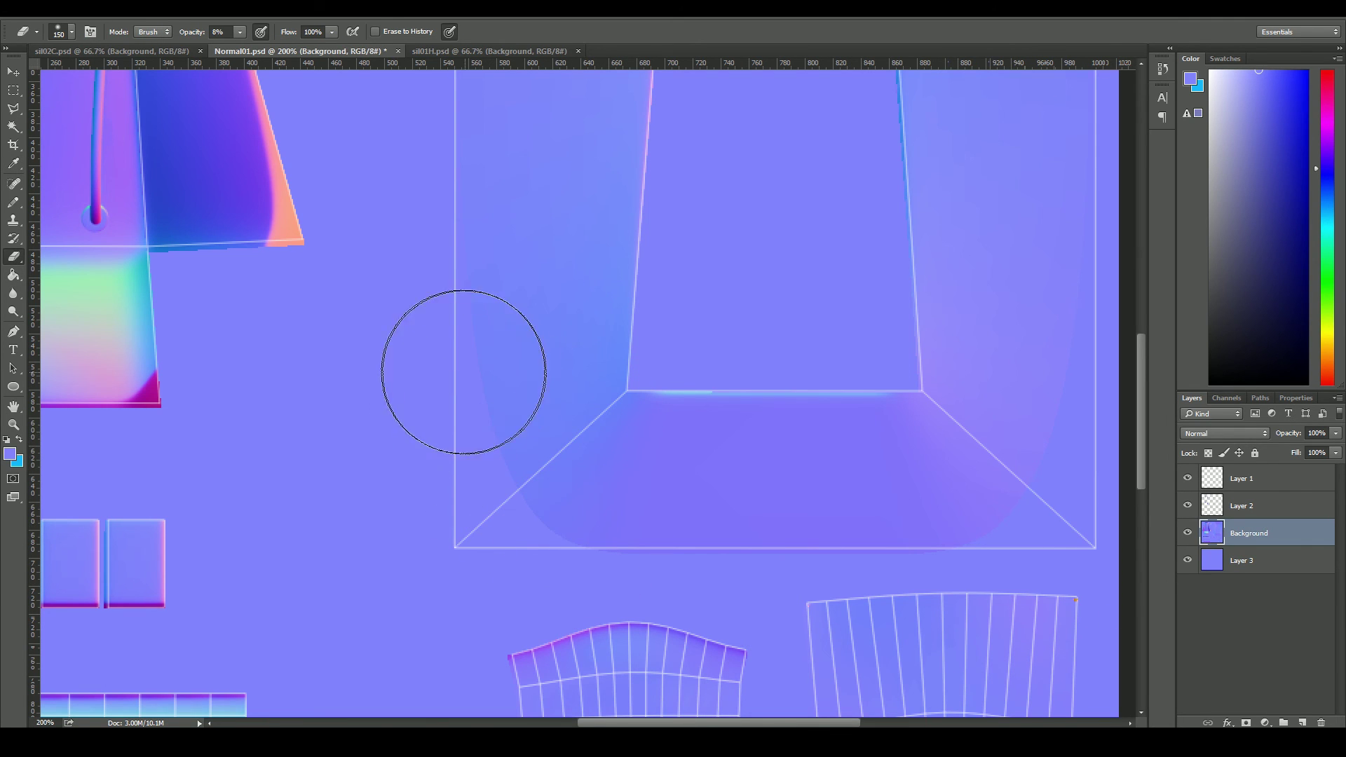
pyautogui.press('1')
pyautogui.press('8')
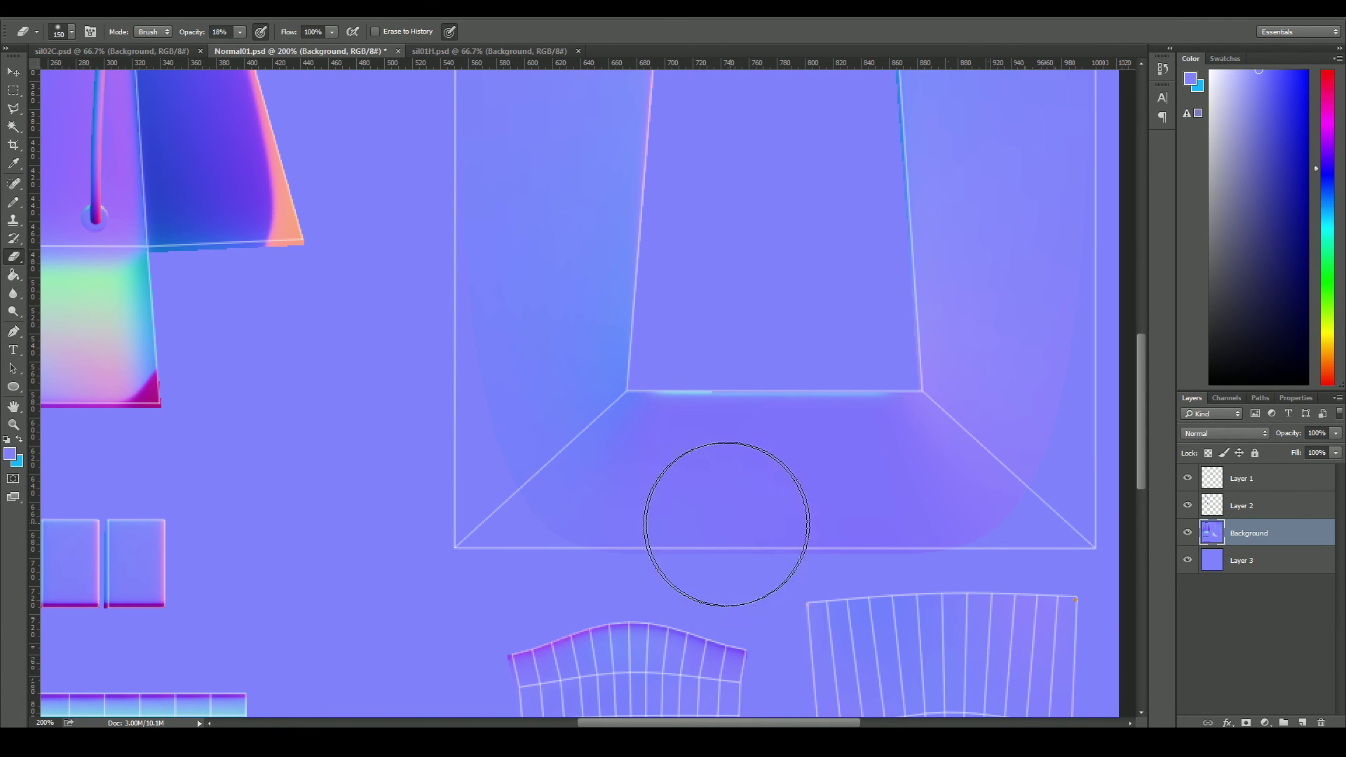
pyautogui.press('[')
pyautogui.press('[')
pyautogui.press('[')
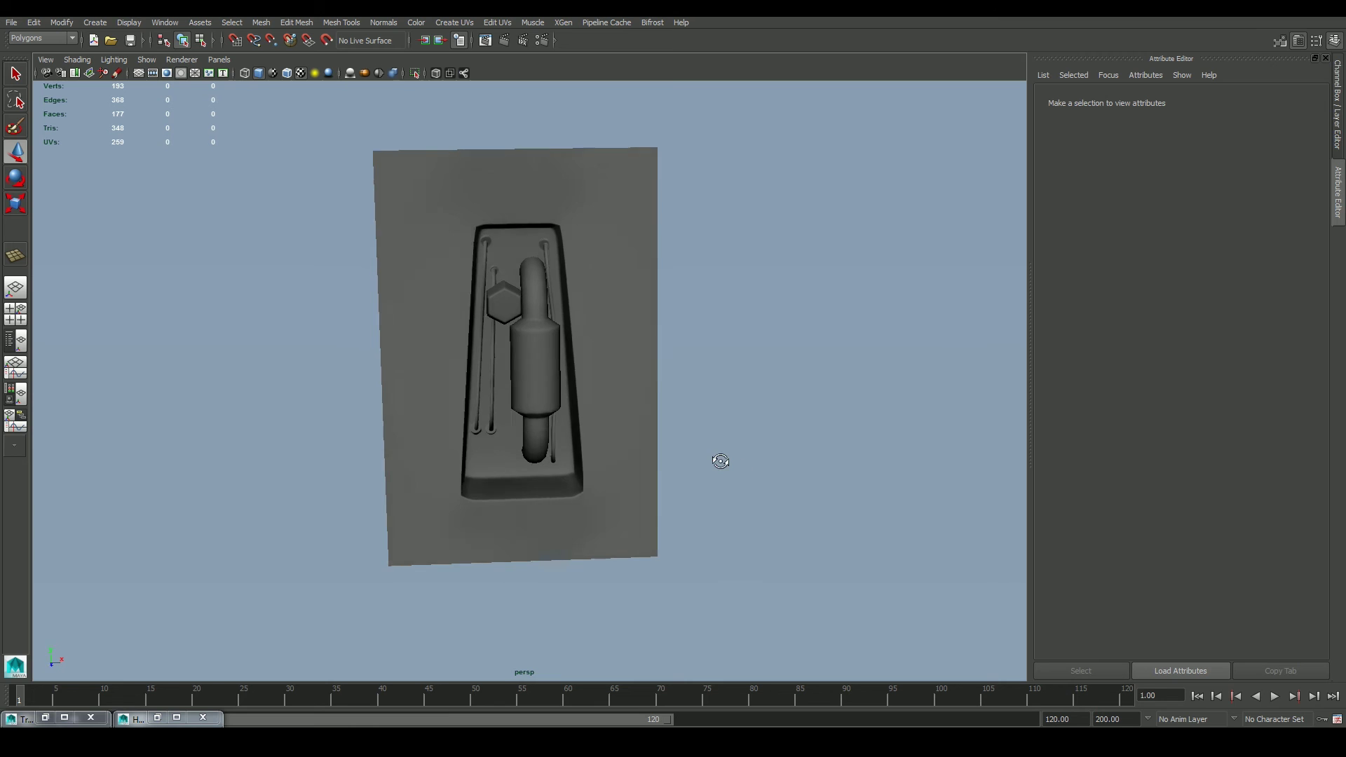
# Step: Switch to Maya and examine the normal-mapped low-poly panel from the front and the side, briefly selecting it to check its wireframe
pyautogui.keyDown('alt'); pyautogui.moveTo(720, 461); pyautogui.dragTo(715, 463); pyautogui.keyUp('alt')
pyautogui.scroll(3, 642, 483)
pyautogui.keyDown('alt'); pyautogui.moveTo(873, 450); pyautogui.dragTo(837, 503); pyautogui.keyUp('alt')
pyautogui.scroll(-5, 854, 545)
pyautogui.click(628, 521)
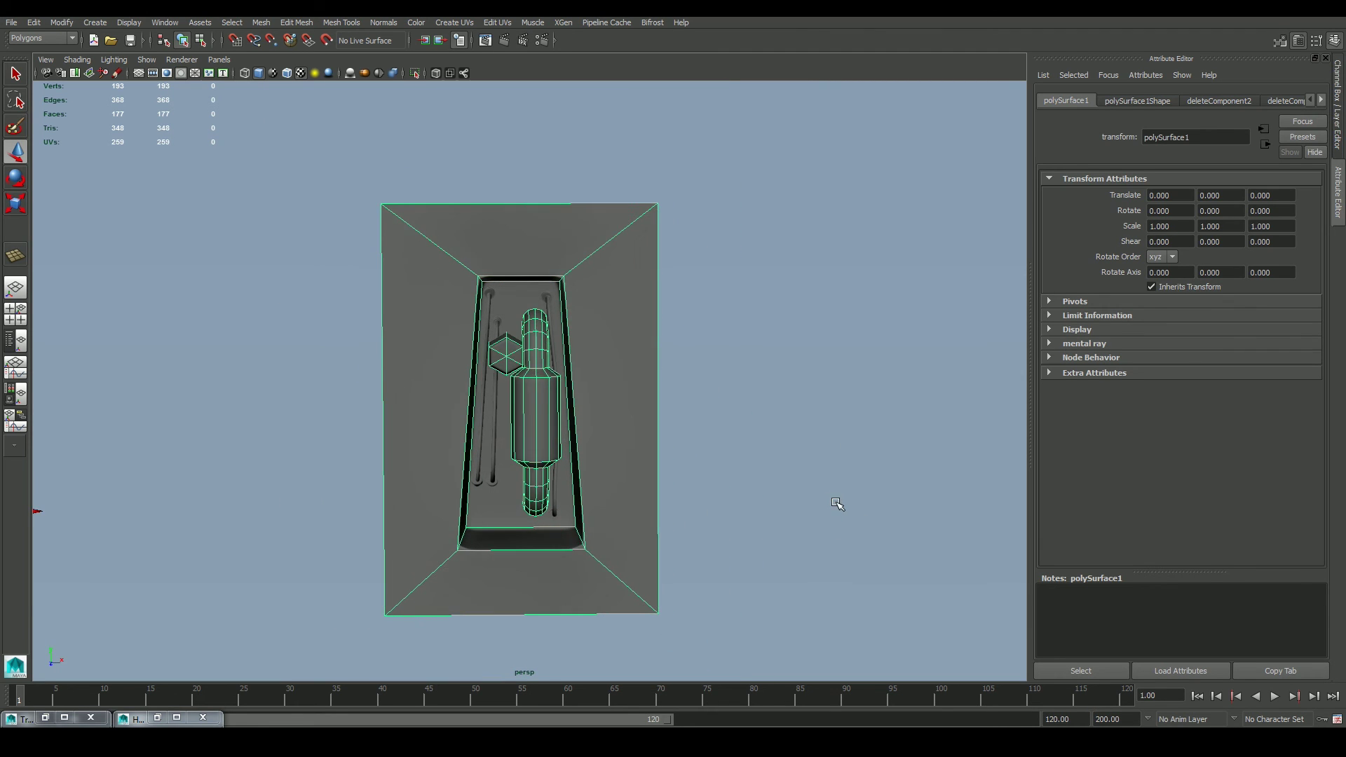
pyautogui.click(838, 504)
pyautogui.scroll(3, 745, 472)
pyautogui.keyDown('alt'); pyautogui.moveTo(745, 472); pyautogui.dragTo(702, 414); pyautogui.keyUp('alt')
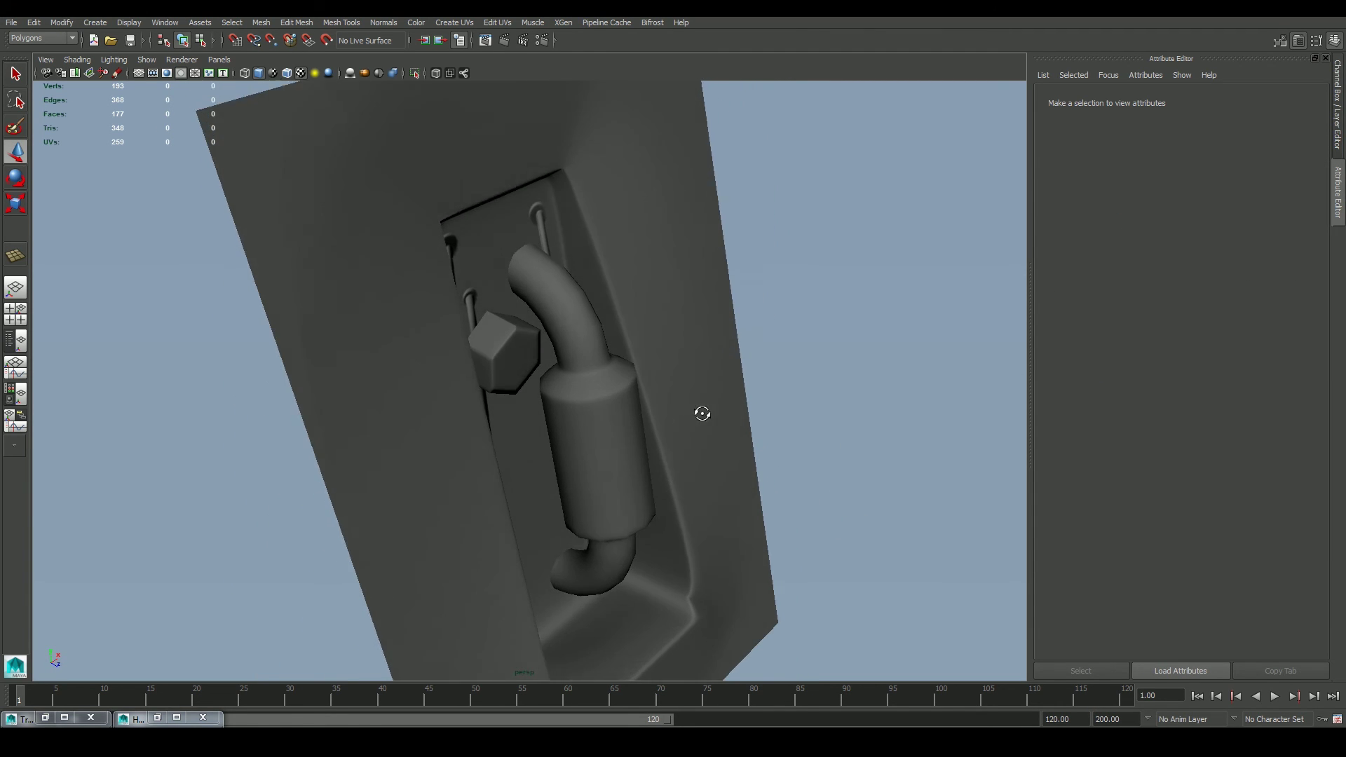
# Step: Examine the bolt and the upper pipe bend up close for shading errors in the normal map
pyautogui.scroll(5, 701, 414)
pyautogui.keyDown('alt'); pyautogui.moveTo(561, 441); pyautogui.dragTo(577, 420); pyautogui.keyUp('alt')
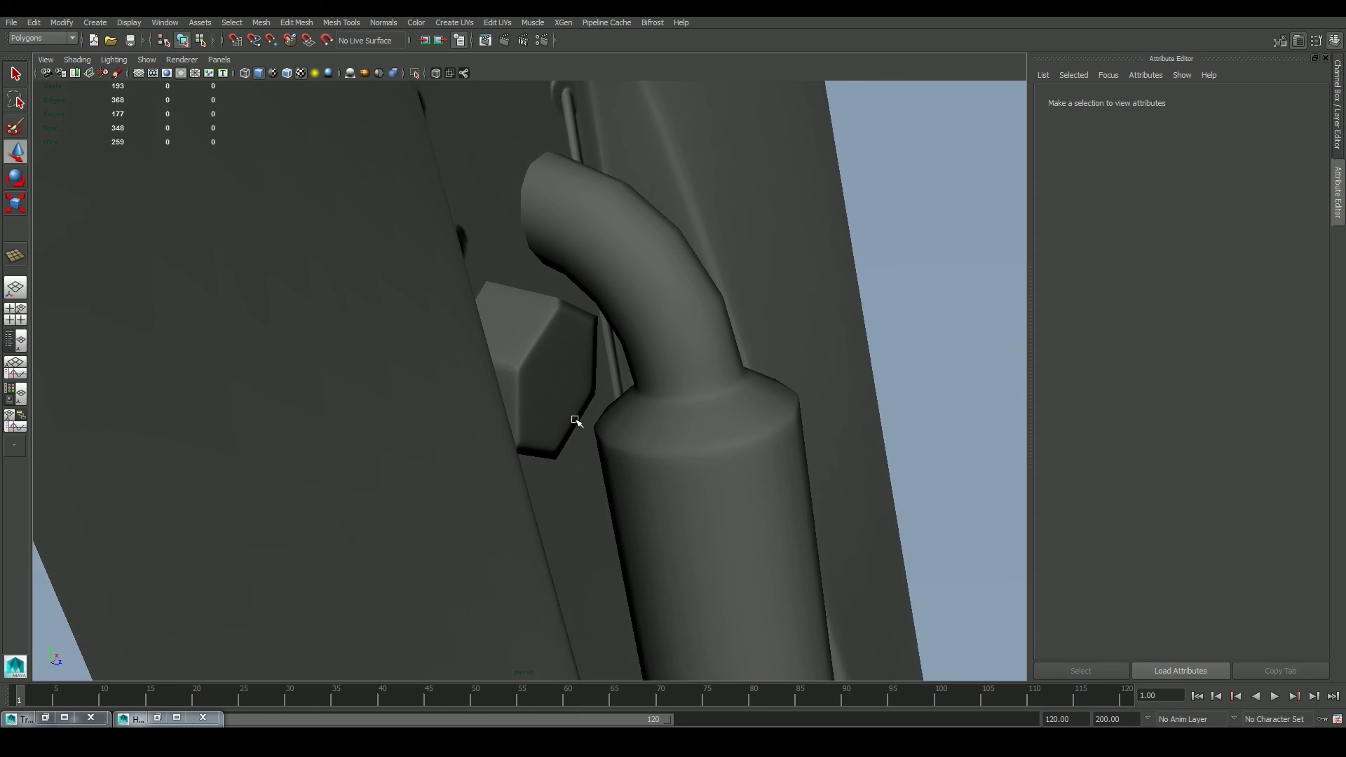
pyautogui.scroll(3, 508, 391)
pyautogui.keyDown('alt'); pyautogui.moveTo(508, 391); pyautogui.dragTo(451, 398); pyautogui.keyUp('alt')
pyautogui.keyDown('alt'); pyautogui.moveTo(769, 371); pyautogui.dragTo(686, 407); pyautogui.keyUp('alt')
pyautogui.scroll(-4, 682, 442)
pyautogui.scroll(-5, 673, 410)
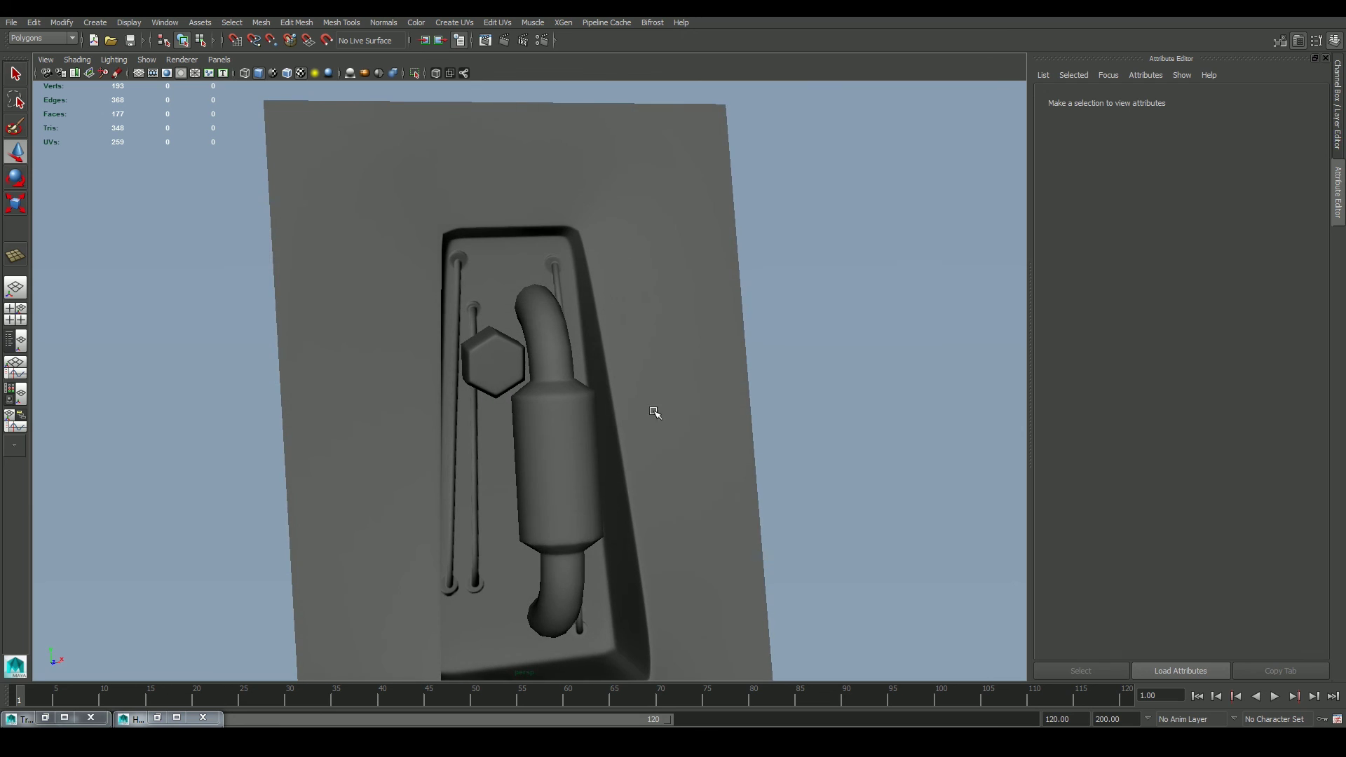
# Step: Select the mesh to compare its wireframe with the cable and bolt detail, then deselect it and view the whole panel
pyautogui.click(461, 287)
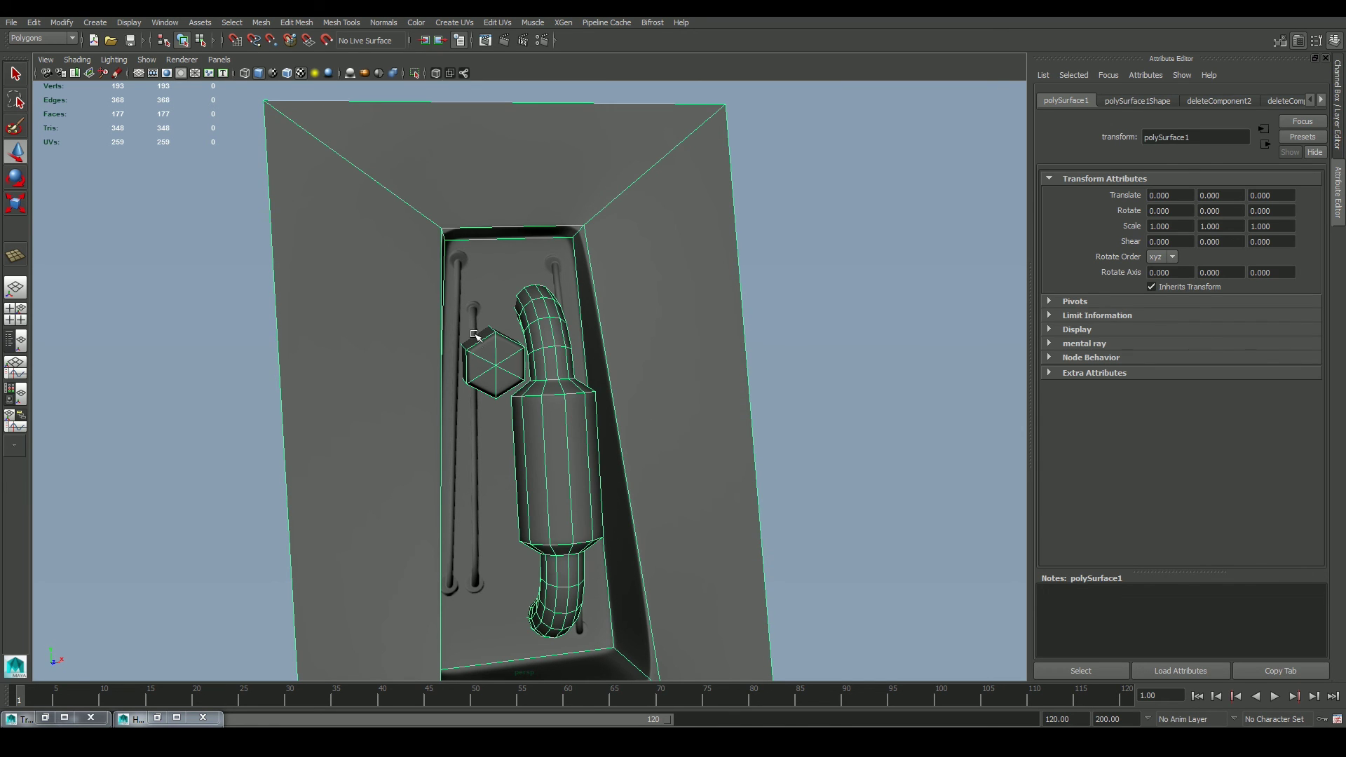
pyautogui.keyDown('alt'); pyautogui.moveTo(481, 418); pyautogui.dragTo(488, 397); pyautogui.keyUp('alt')
pyautogui.scroll(4, 452, 371)
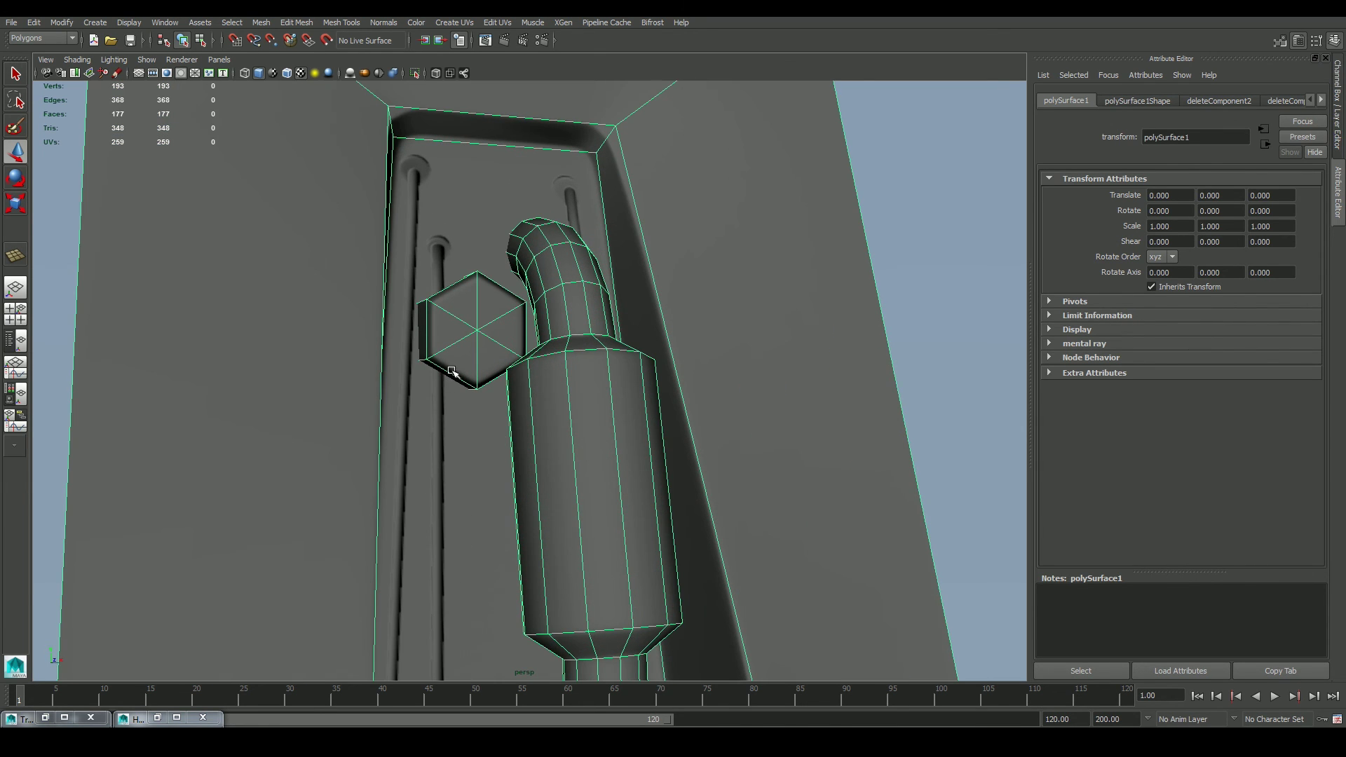
pyautogui.click(52, 320)
pyautogui.scroll(-6, 530, 400)
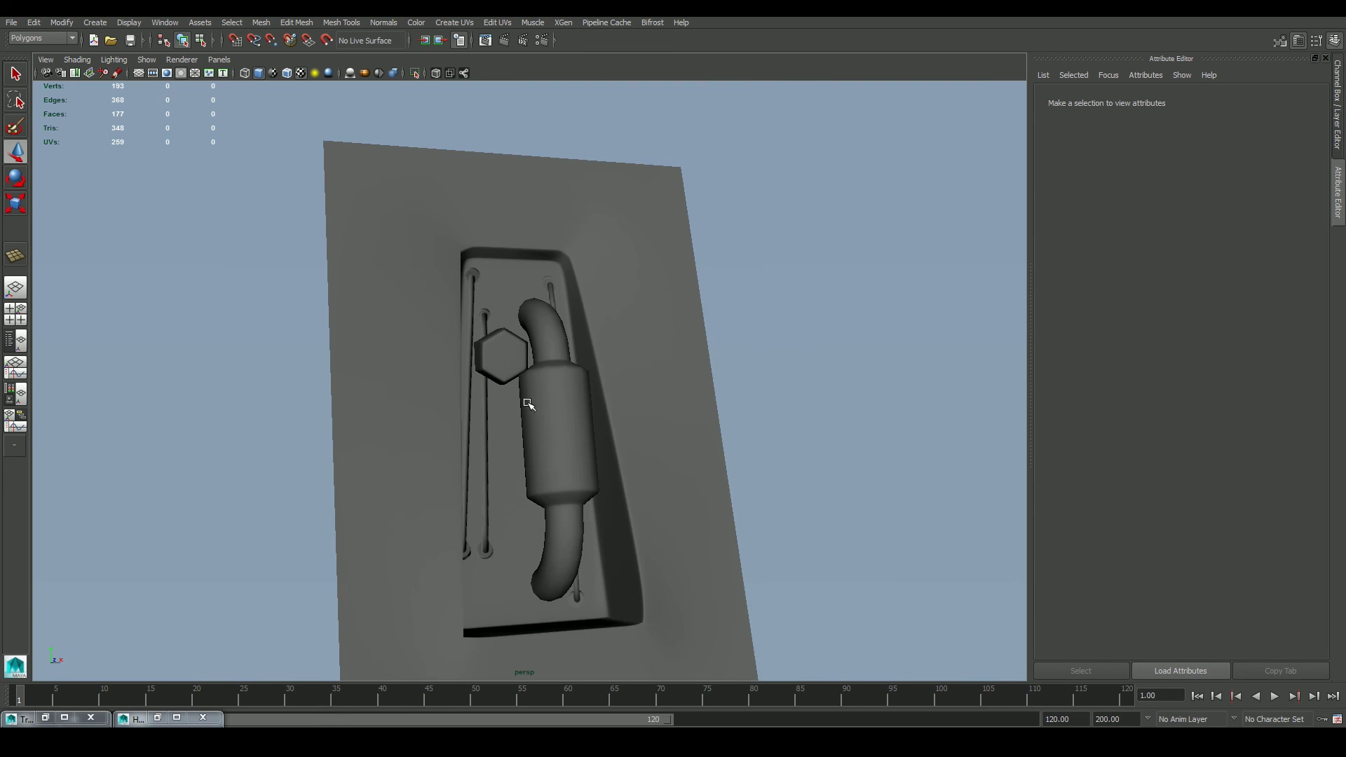
pyautogui.keyDown('alt'); pyautogui.moveTo(531, 400); pyautogui.dragTo(521, 319); pyautogui.keyUp('alt')
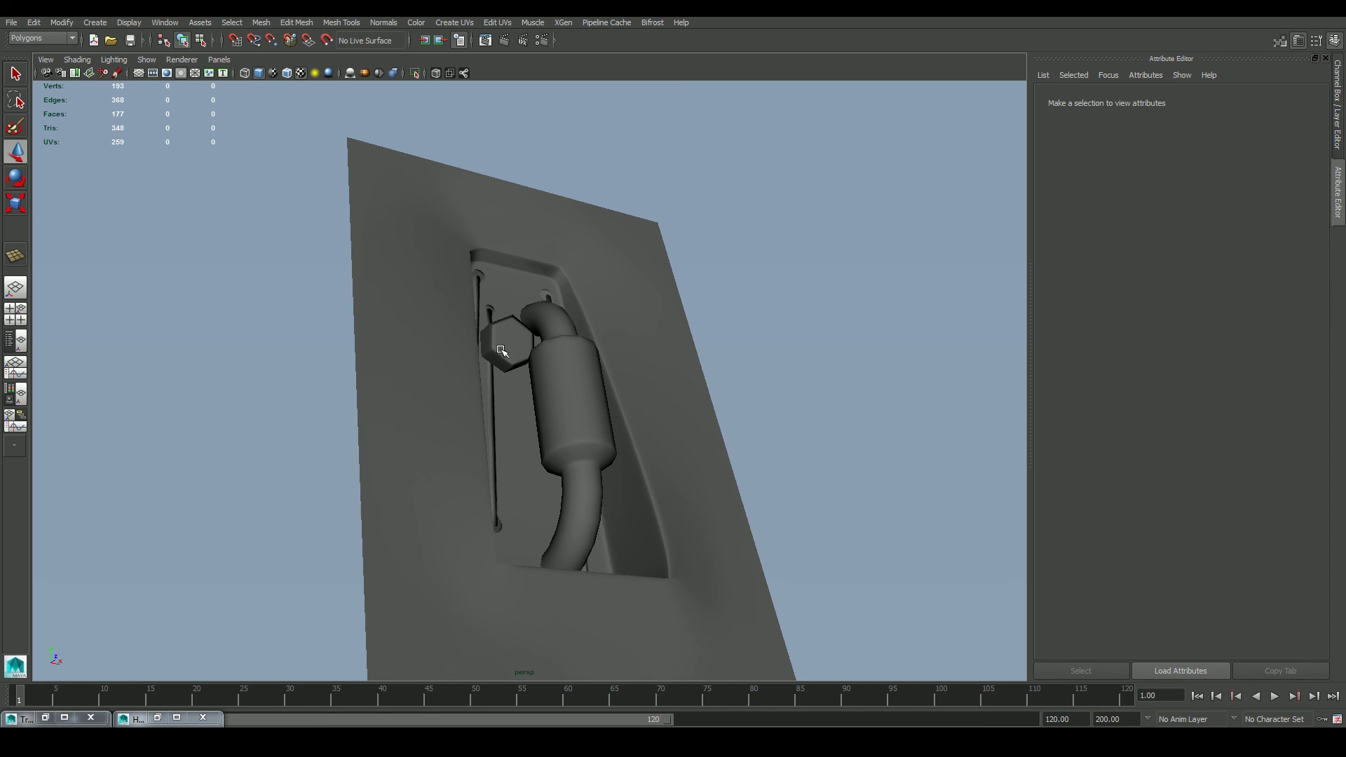
# Step: Examine the cables and their sockets inside the recess from several angles and close up
pyautogui.keyDown('alt'); pyautogui.moveTo(492, 323); pyautogui.dragTo(681, 355); pyautogui.keyUp('alt')
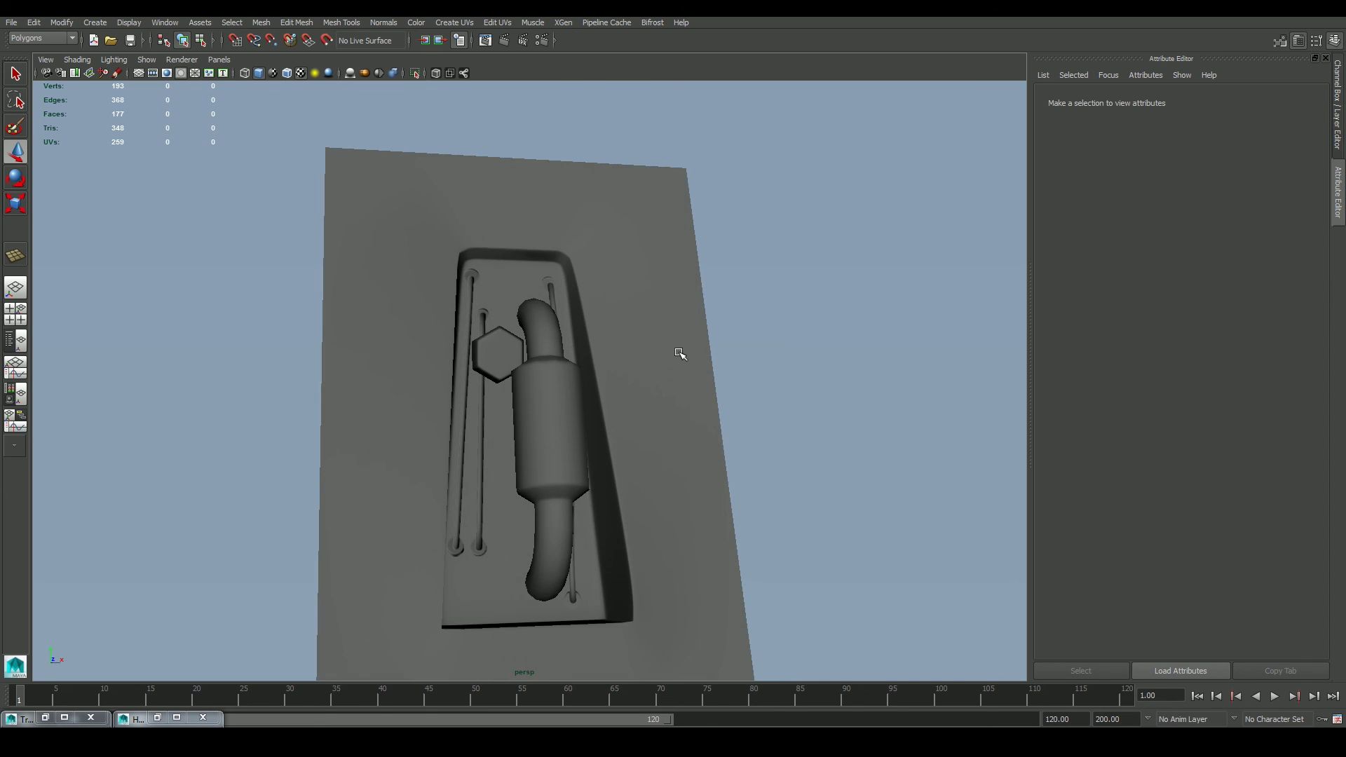
pyautogui.keyDown('alt'); pyautogui.moveTo(681, 355); pyautogui.dragTo(718, 366, button='right'); pyautogui.keyUp('alt')
pyautogui.keyDown('alt'); pyautogui.moveTo(718, 365); pyautogui.dragTo(646, 415); pyautogui.keyUp('alt')
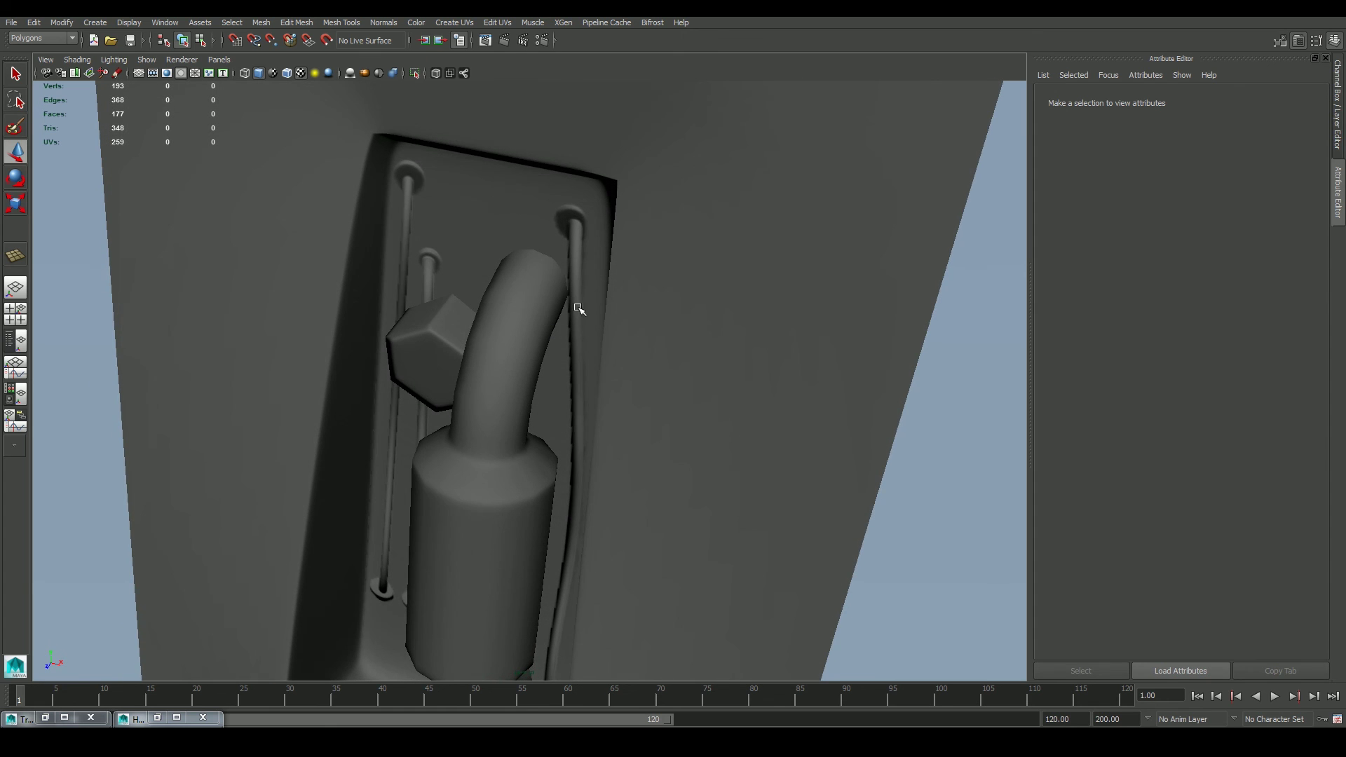
pyautogui.keyDown('alt'); pyautogui.moveTo(608, 456); pyautogui.dragTo(771, 498); pyautogui.keyUp('alt')
pyautogui.scroll(-5, 772, 517)
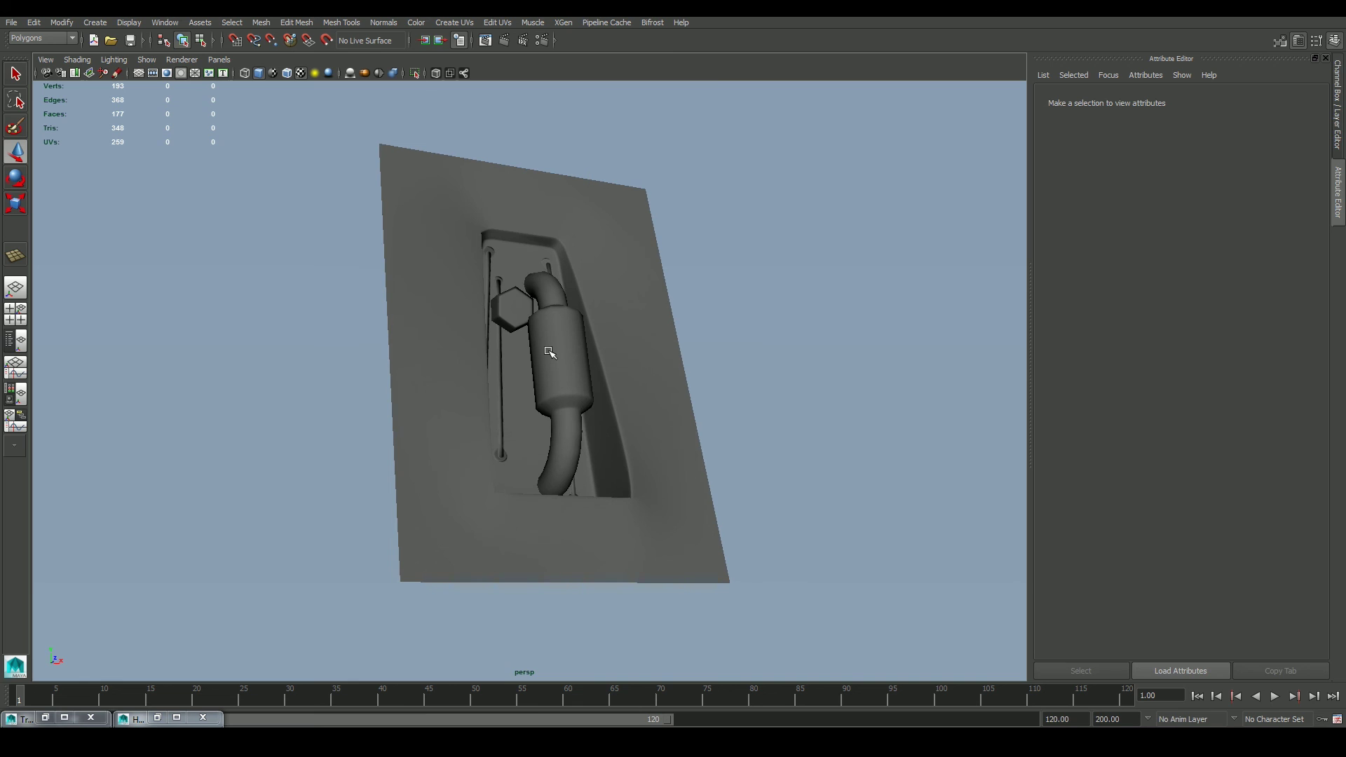
# Step: Select polySurface1 to check the pipe's topology once more, deselect it, and review the finished panel from different angles
pyautogui.click(550, 352)
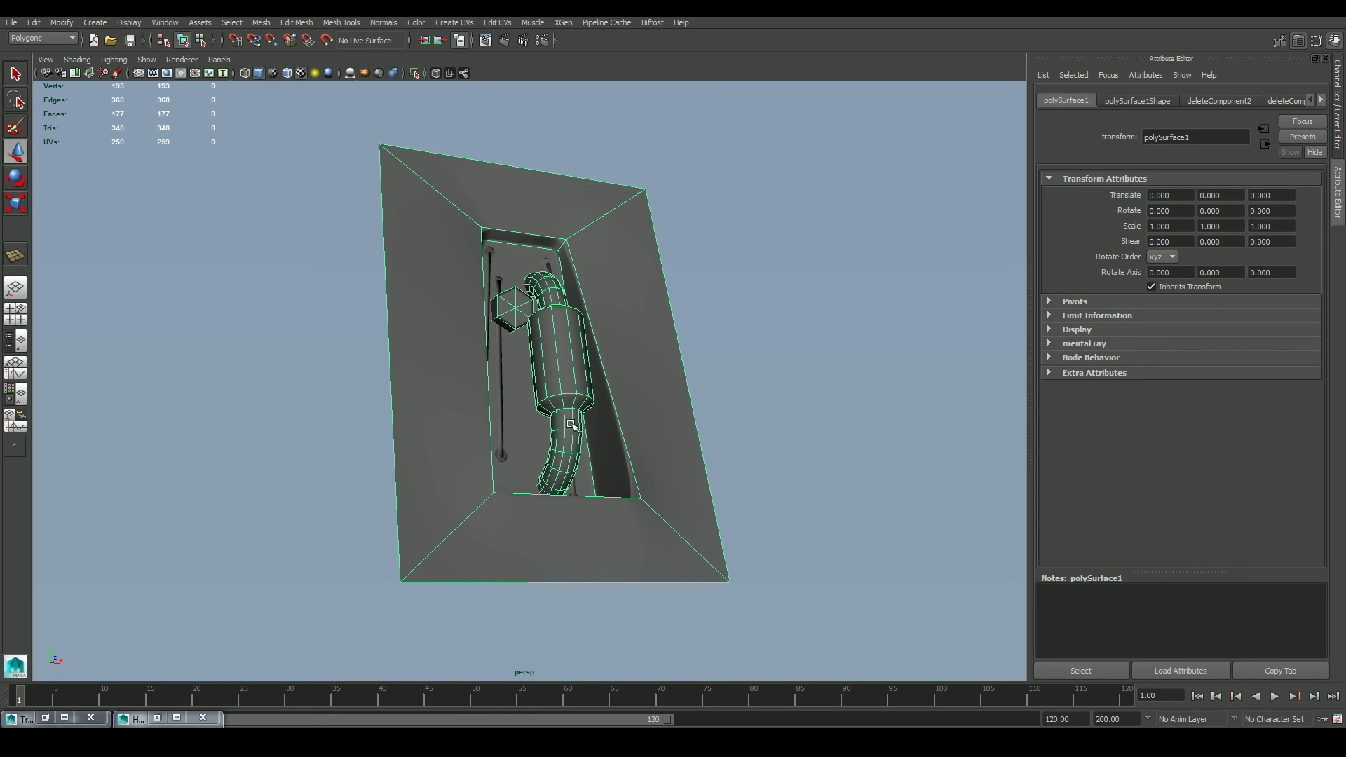
pyautogui.click(741, 376)
pyautogui.keyDown('alt'); pyautogui.moveTo(740, 377); pyautogui.dragTo(730, 457); pyautogui.keyUp('alt')
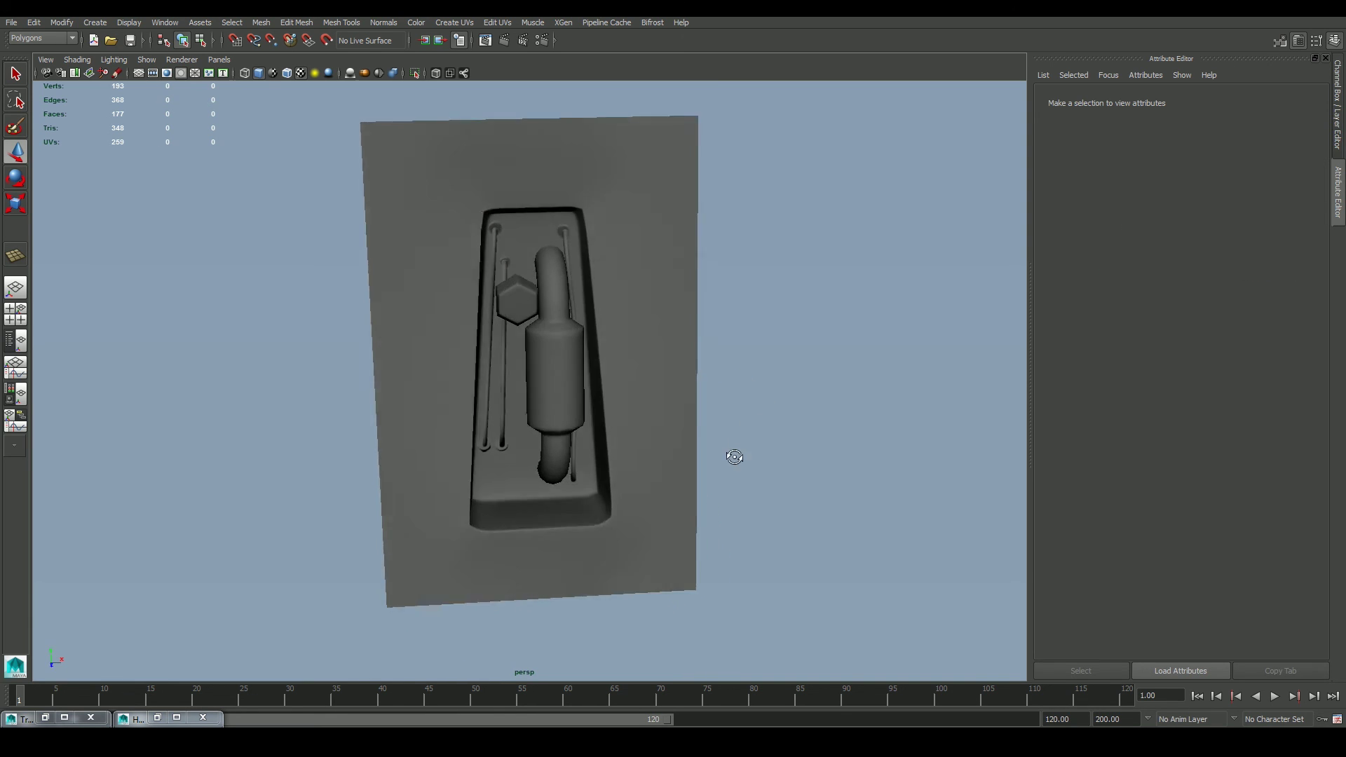
pyautogui.scroll(-3, 722, 460)
pyautogui.moveTo(707, 412)
pyautogui.keyDown('alt'); pyautogui.mouseDown()
pyautogui.moveTo(722, 411)
pyautogui.moveTo(675, 409)
pyautogui.moveTo(701, 427)
pyautogui.moveTo(755, 412)
pyautogui.moveTo(757, 397)
pyautogui.moveTo(690, 393)
pyautogui.mouseUp(); pyautogui.keyUp('alt')
pyautogui.keyDown('alt'); pyautogui.moveTo(674, 369); pyautogui.dragTo(743, 418); pyautogui.keyUp('alt')
pyautogui.keyDown('alt'); pyautogui.moveTo(721, 427); pyautogui.dragTo(731, 435, button='right'); pyautogui.keyUp('alt')
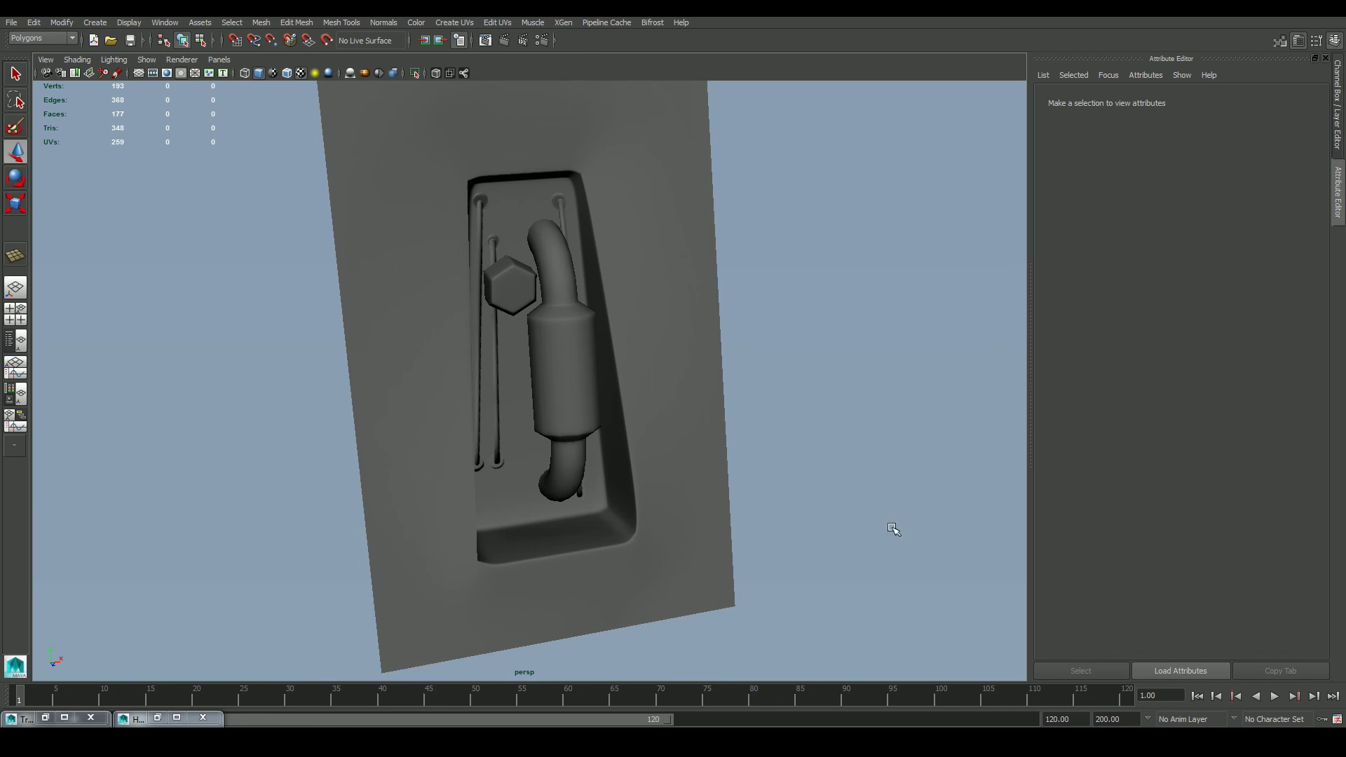